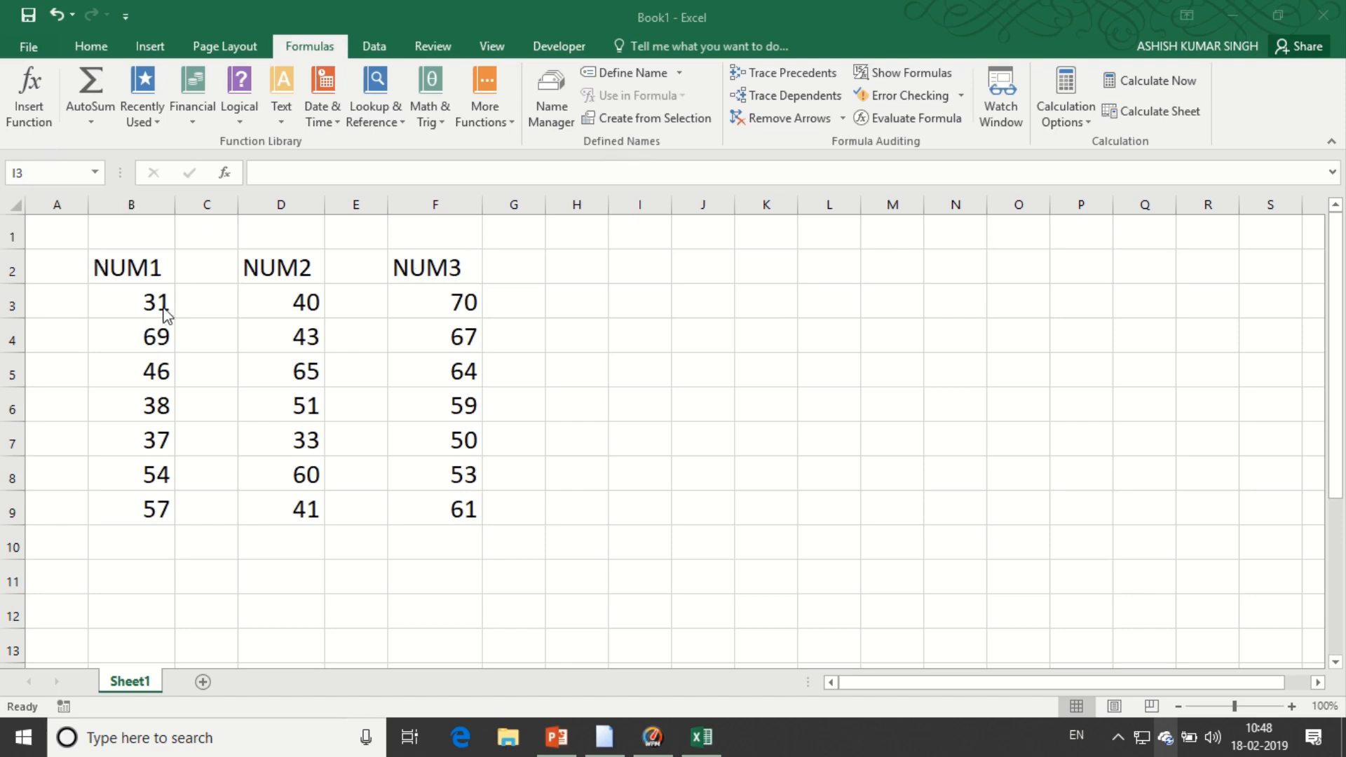
Step: Total the NUM1 values in B3:B9 with AutoSum, placing the sum in B10
{"action": "left_click", "coordinate": [131, 302]}
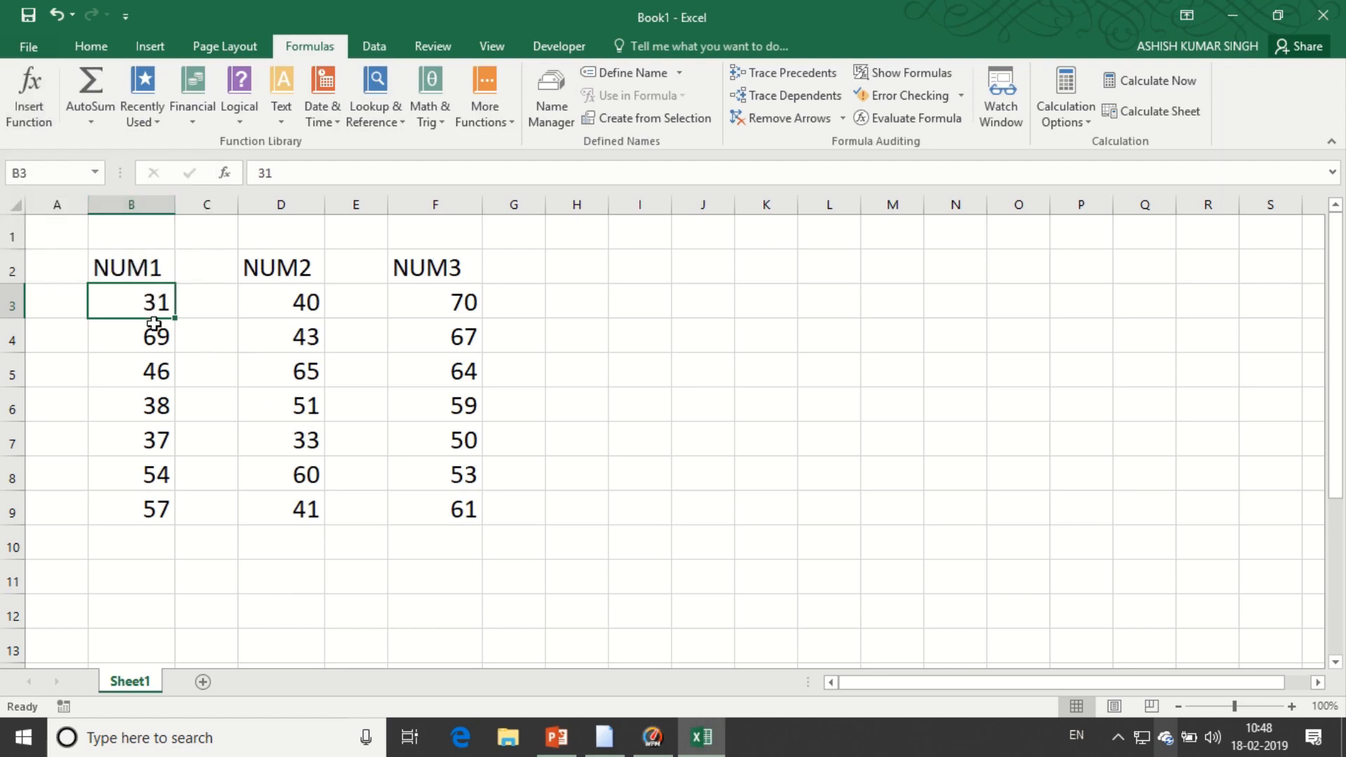
{"action": "left_click_drag", "start_coordinate": [142, 305], "coordinate": [136, 503]}
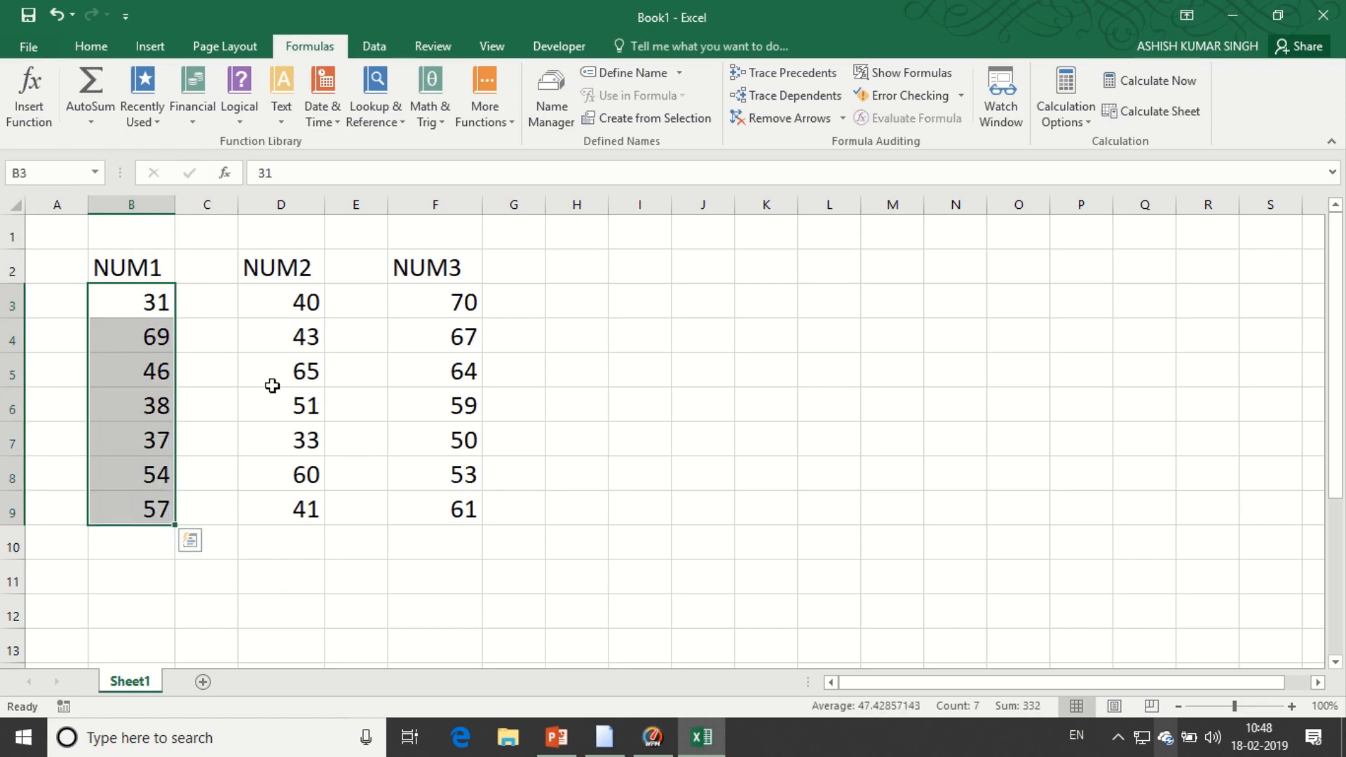
{"action": "mouse_move", "coordinate": [491, 20]}
{"action": "left_click", "coordinate": [537, 49]}
{"action": "left_click", "coordinate": [94, 87]}
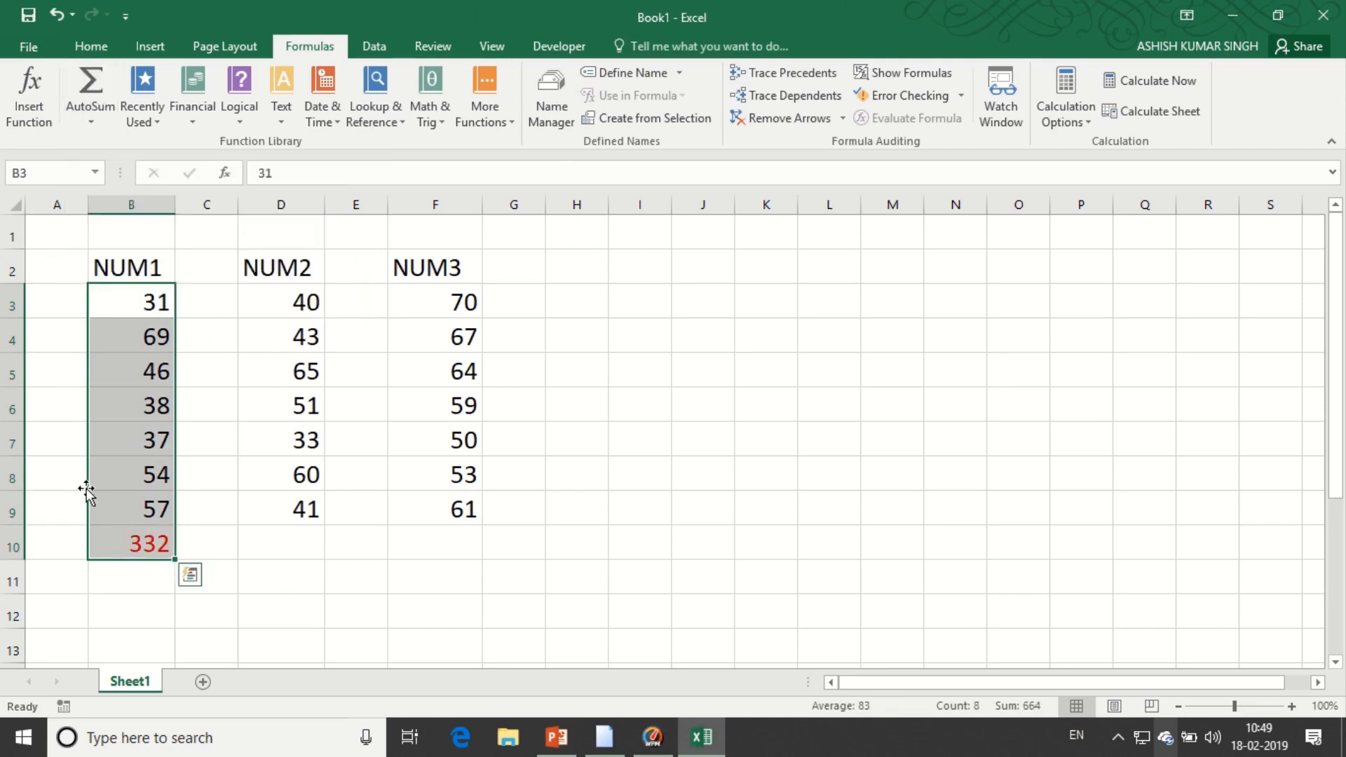
{"action": "mouse_move", "coordinate": [279, 1]}
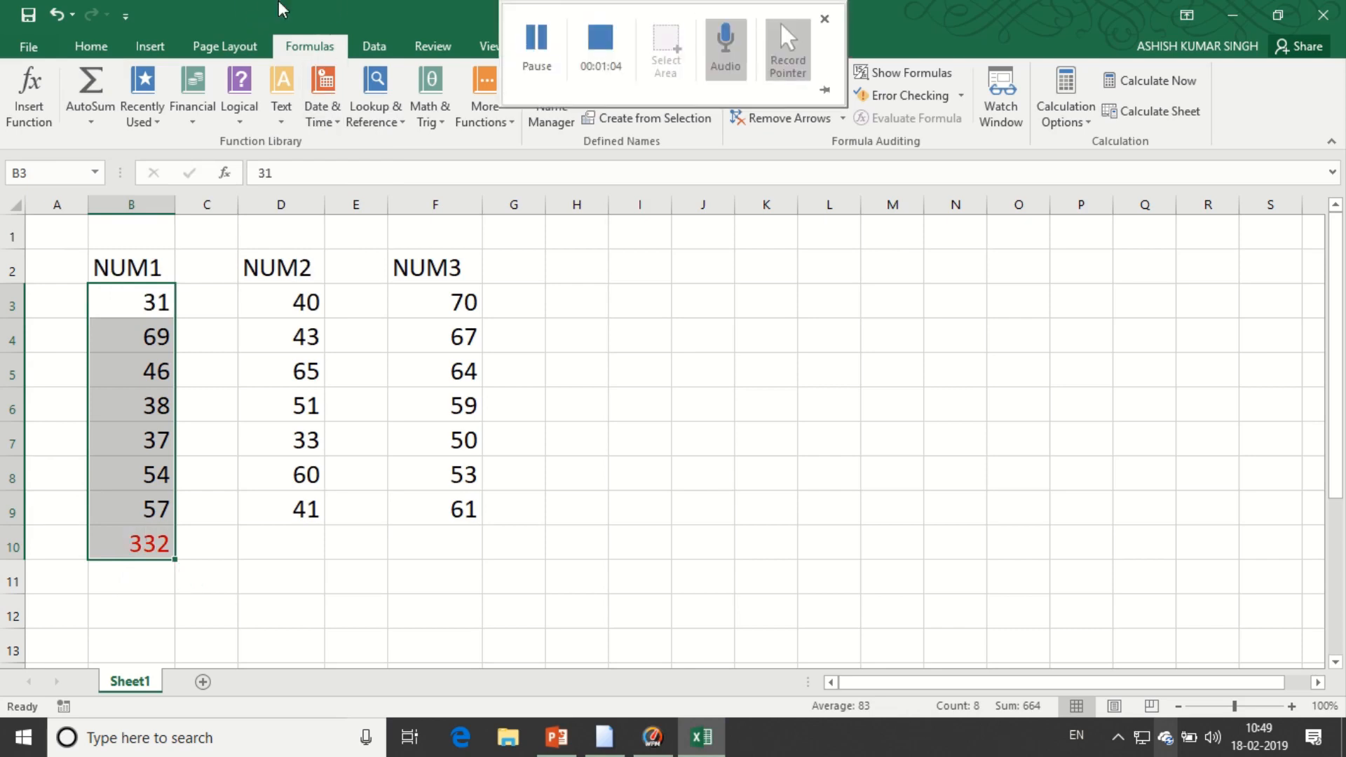
{"action": "left_click", "coordinate": [537, 44]}
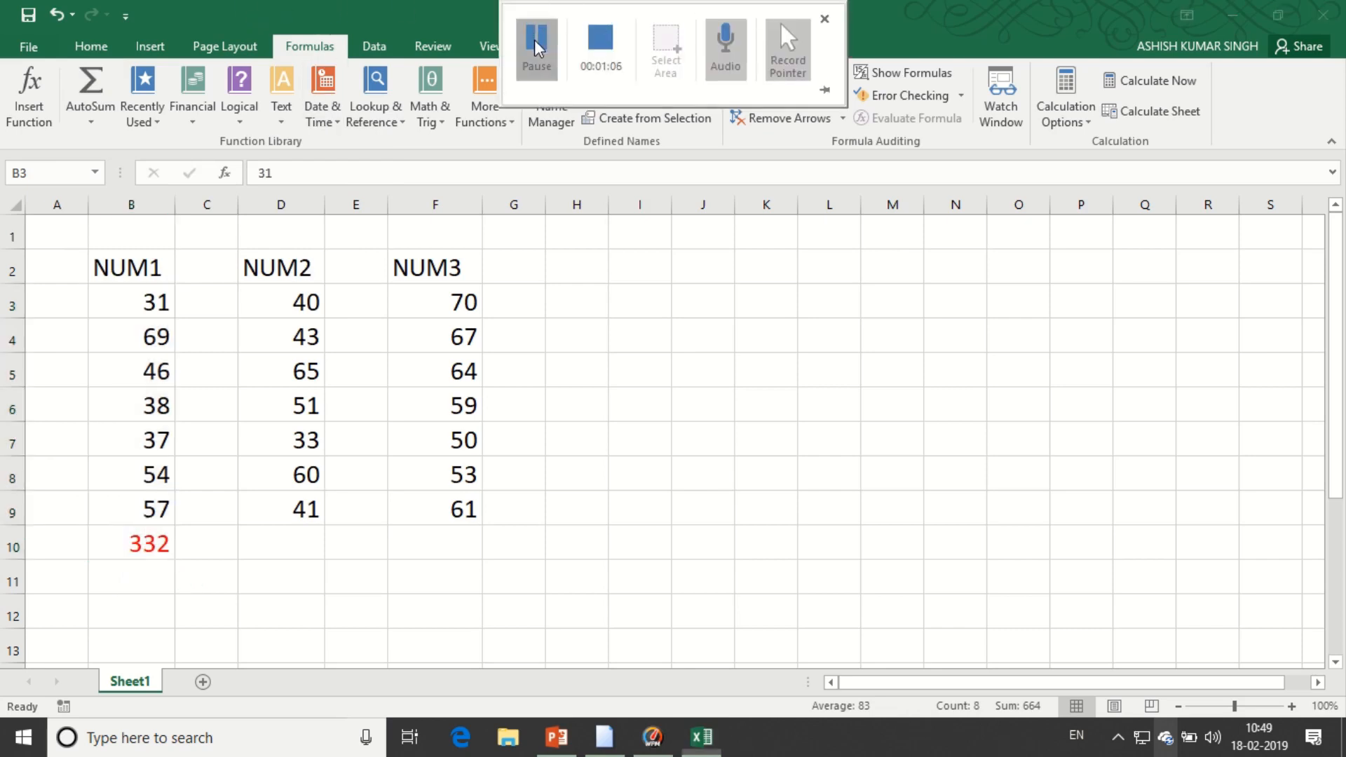
Step: Total the NUM2 values in D3:D9 and the NUM3 values in F3:F9 with AutoSum, placing the sums in row 10
{"action": "left_click_drag", "start_coordinate": [281, 305], "coordinate": [270, 508]}
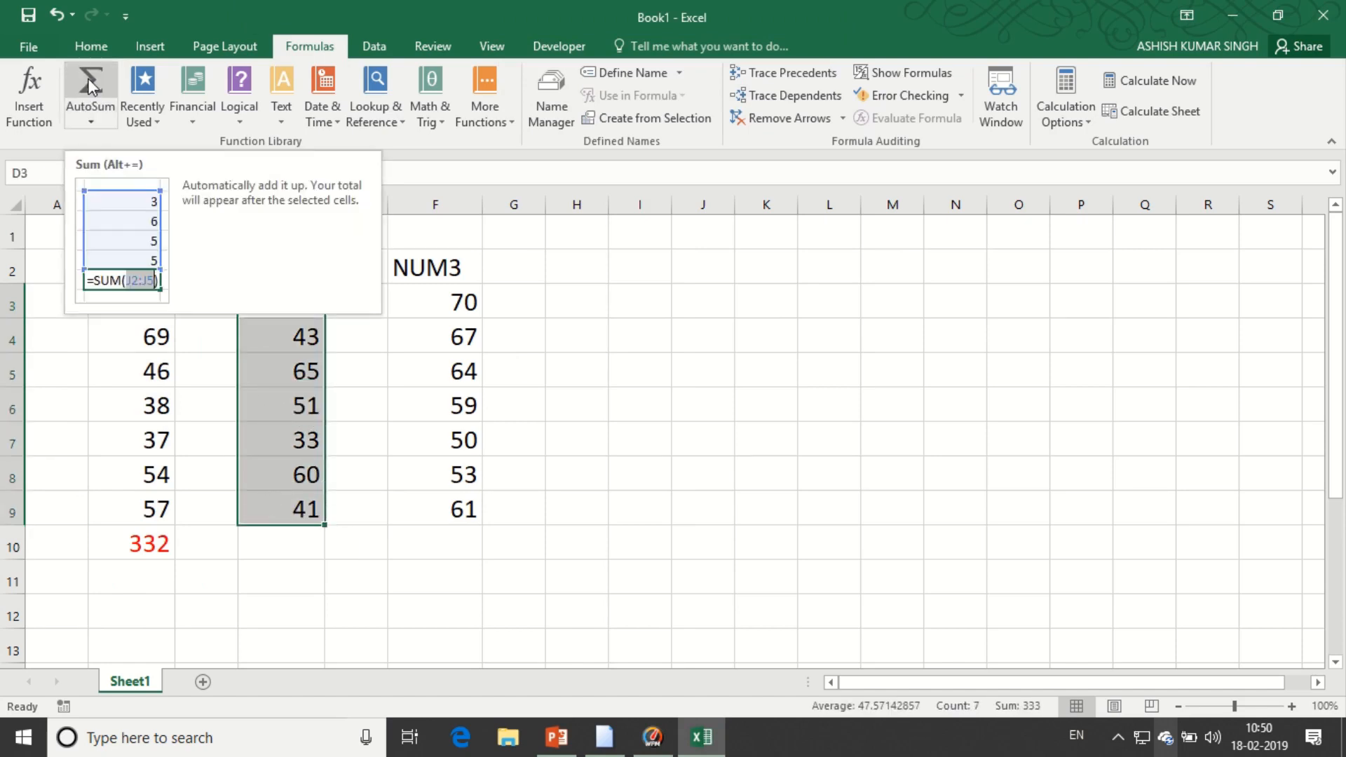
{"action": "left_click", "coordinate": [90, 125]}
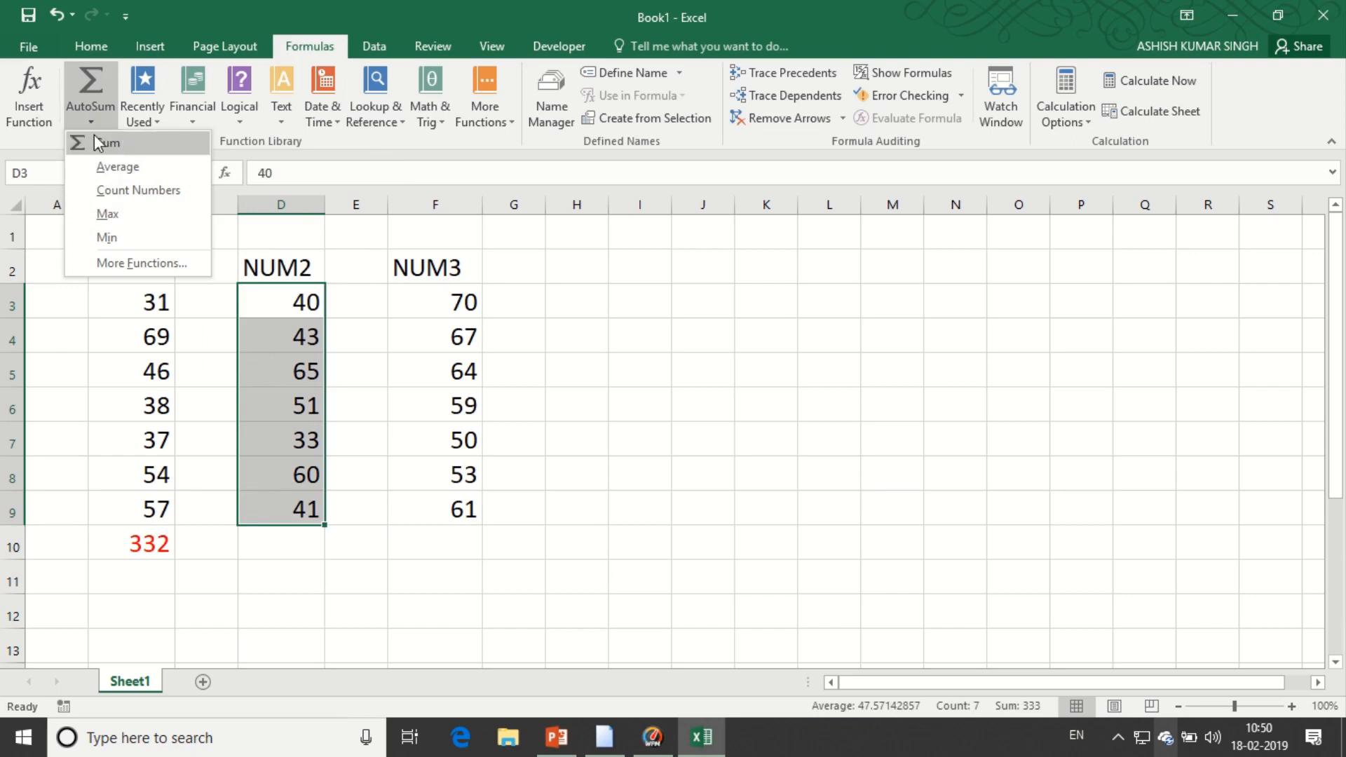
{"action": "left_click", "coordinate": [103, 144]}
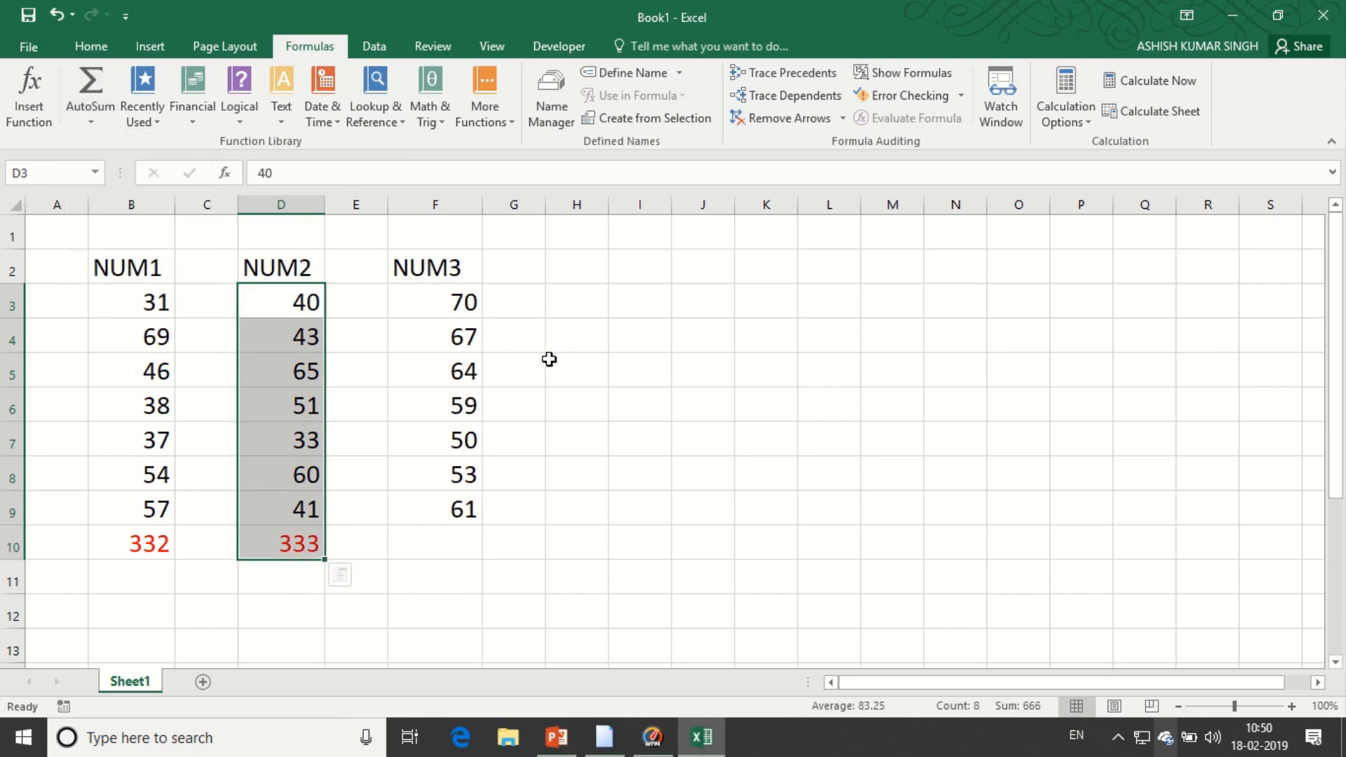
{"action": "left_click", "coordinate": [424, 301]}
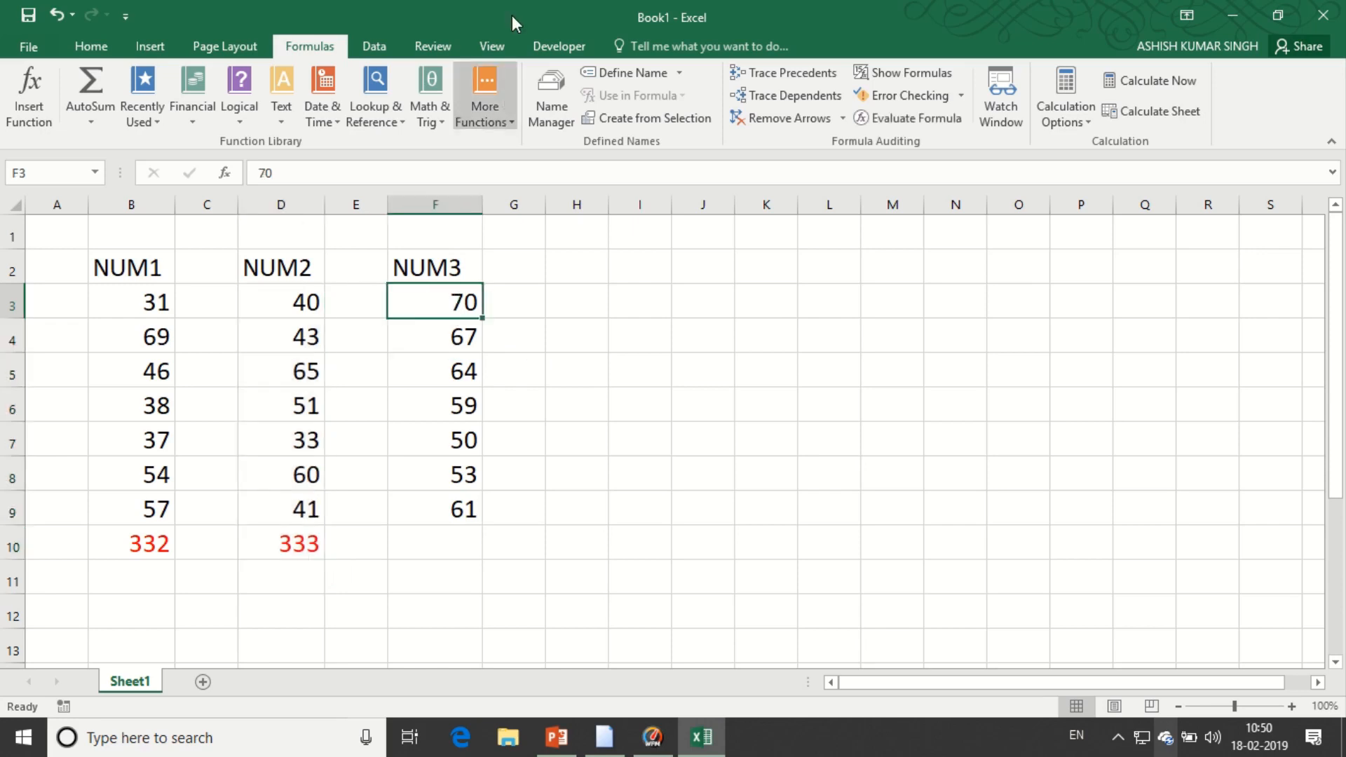
{"action": "left_click_drag", "start_coordinate": [435, 301], "coordinate": [438, 511]}
{"action": "left_click", "coordinate": [90, 122]}
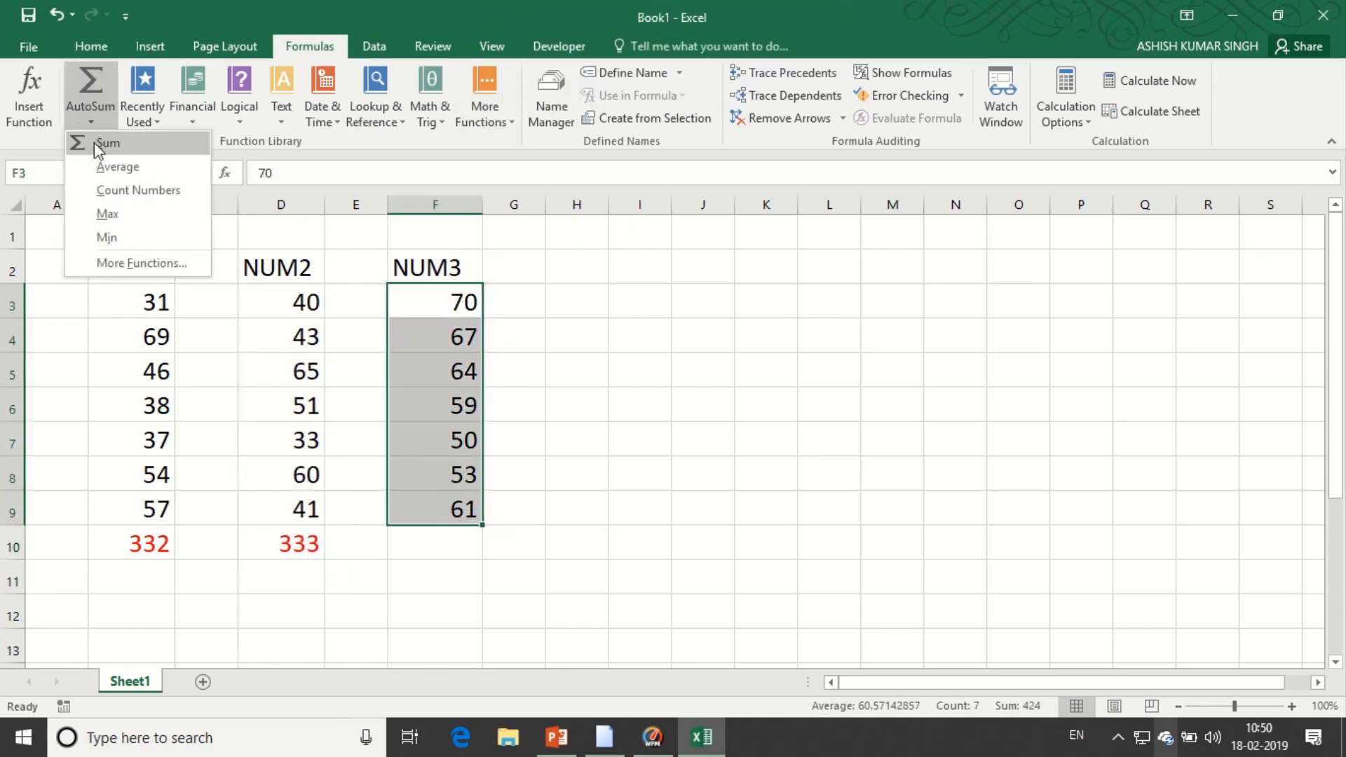
{"action": "left_click", "coordinate": [100, 144]}
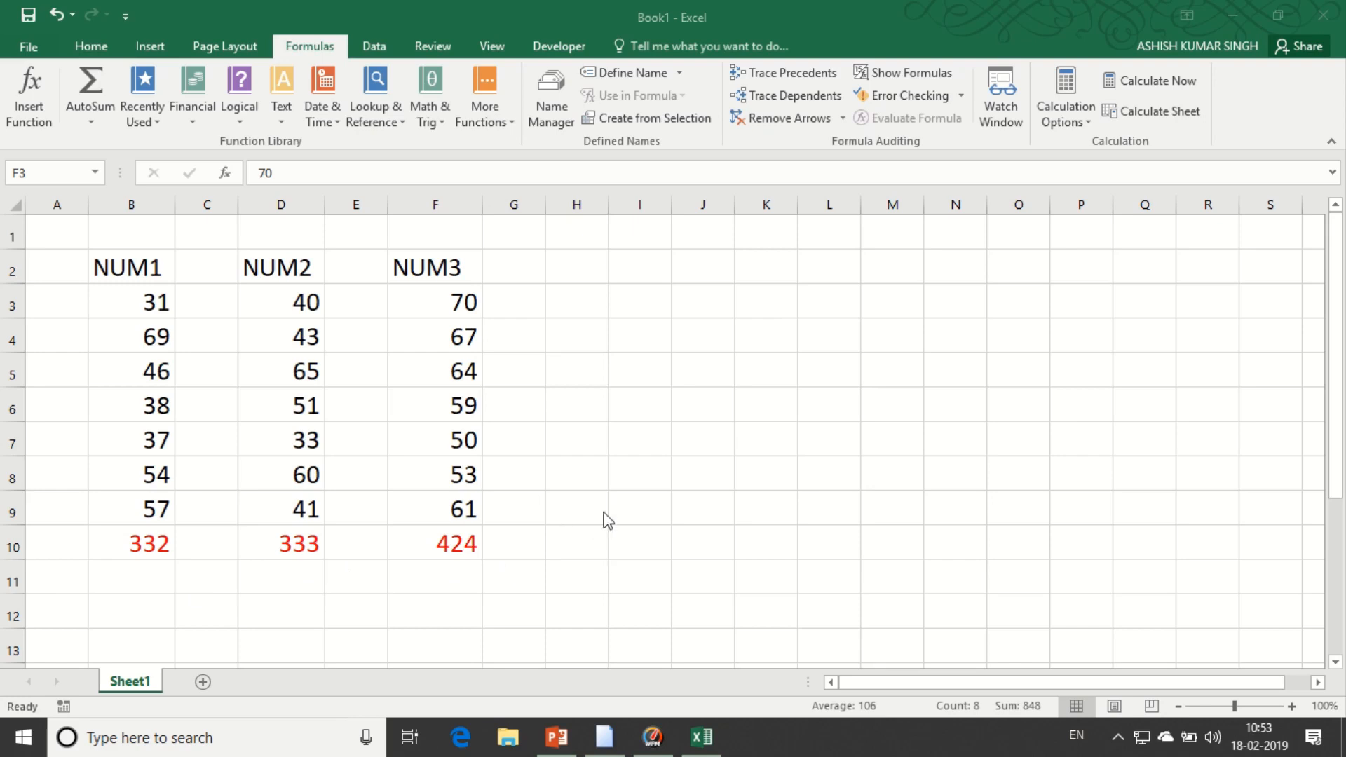
Step: Enter the formula =B10+D10+F10 in cell I8 and widen column I so the grand total fits
{"action": "left_click", "coordinate": [642, 475]}
{"action": "type", "text": "="}
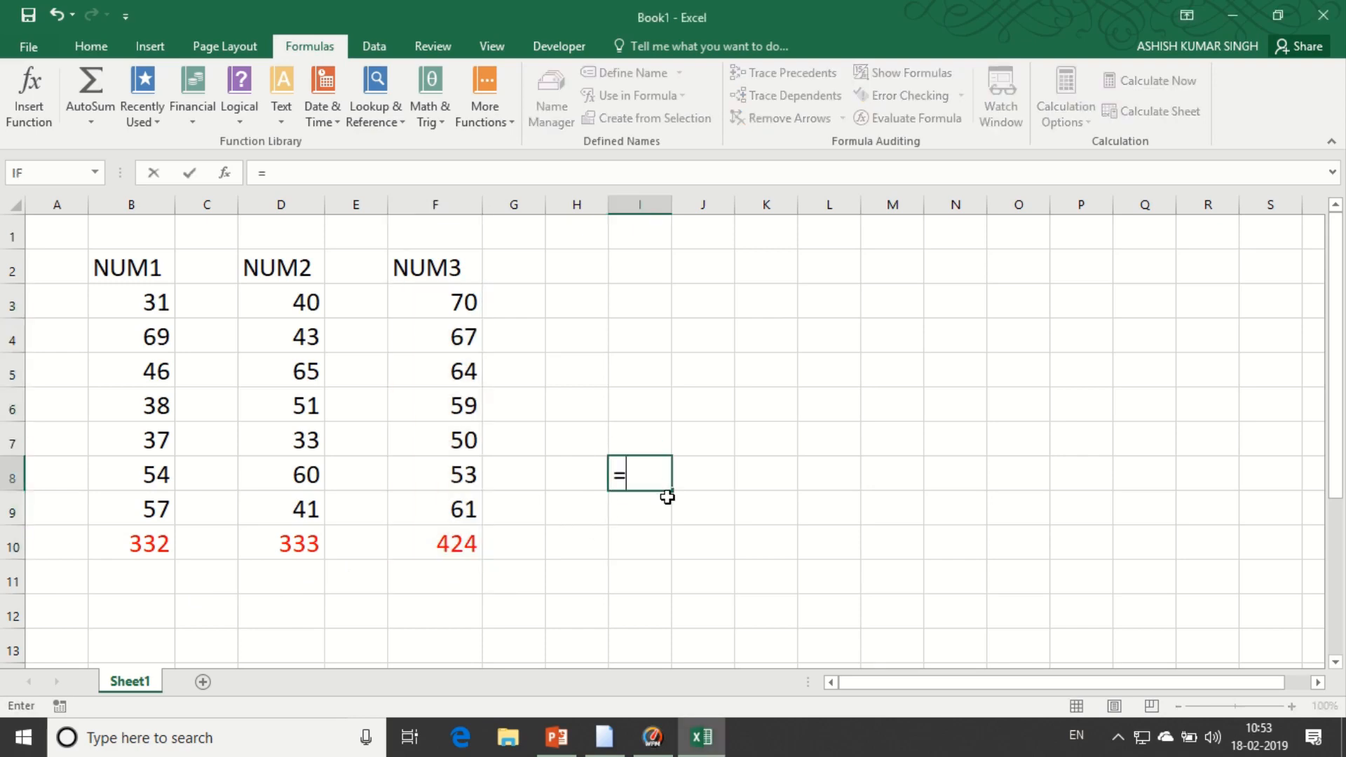
{"action": "left_click", "coordinate": [124, 542]}
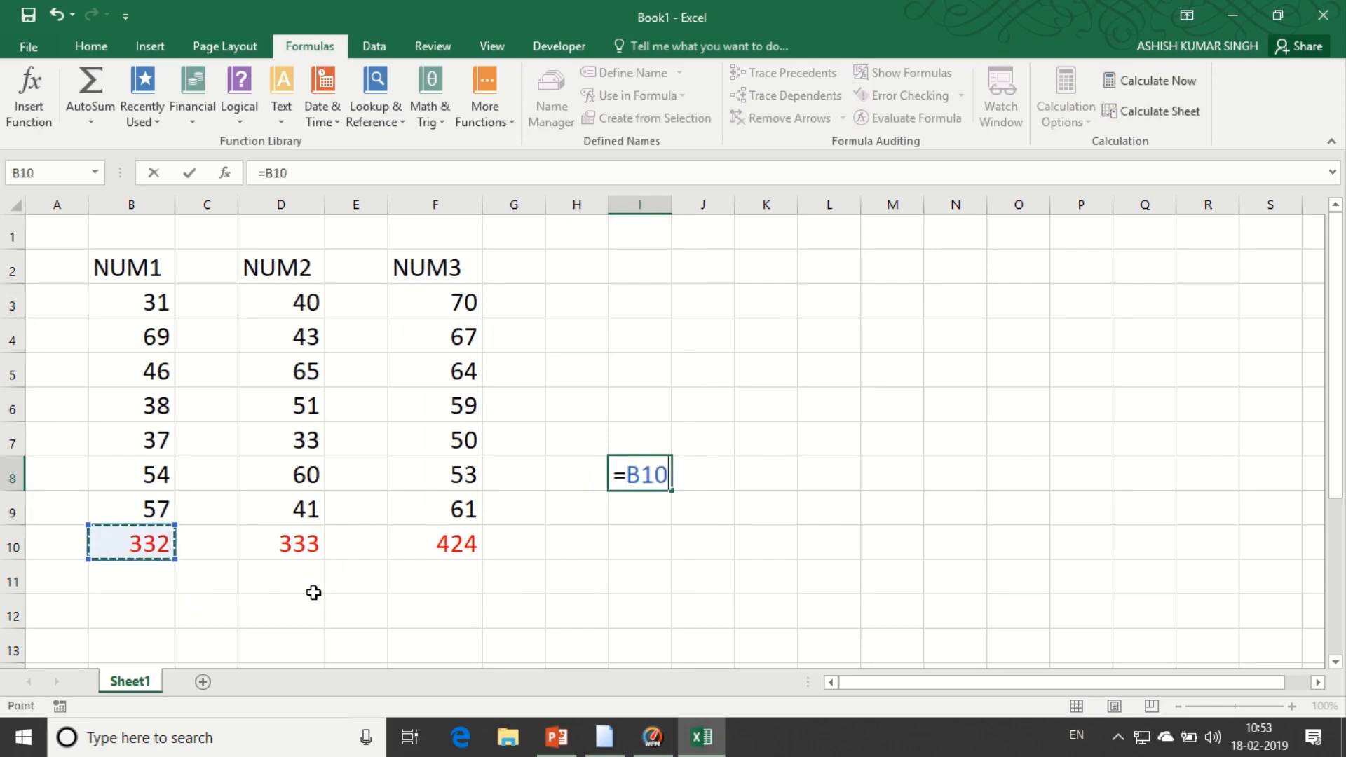
{"action": "type", "text": "+"}
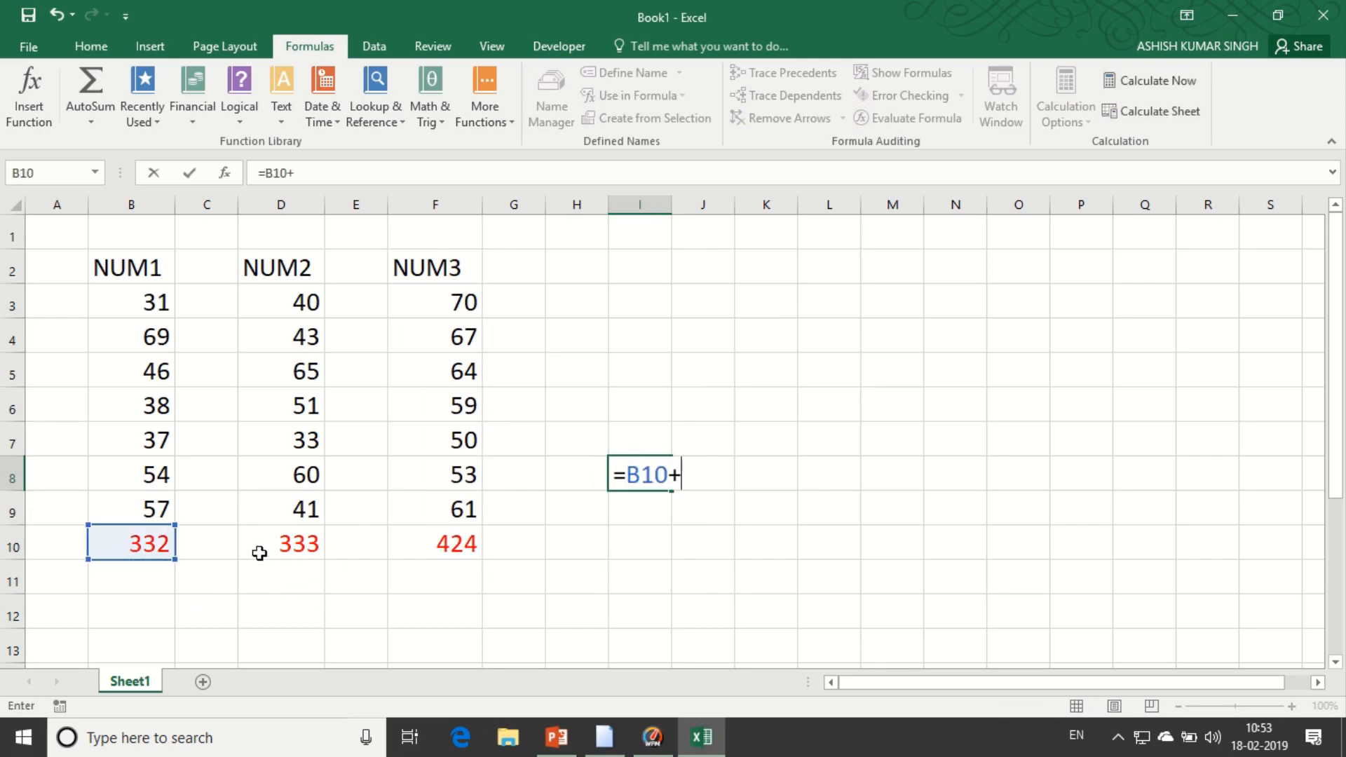
{"action": "left_click", "coordinate": [279, 543]}
{"action": "type", "text": "+"}
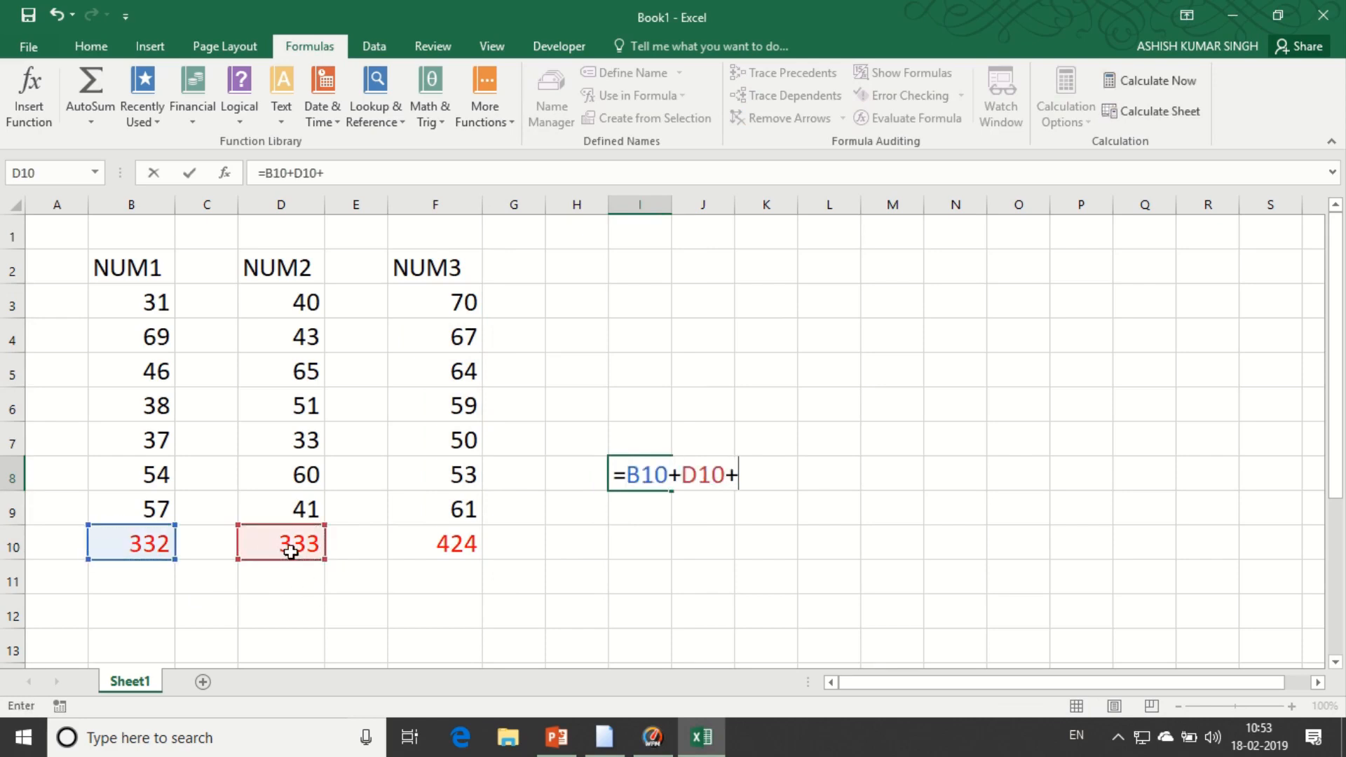
{"action": "left_click", "coordinate": [440, 548]}
{"action": "key", "text": "Return"}
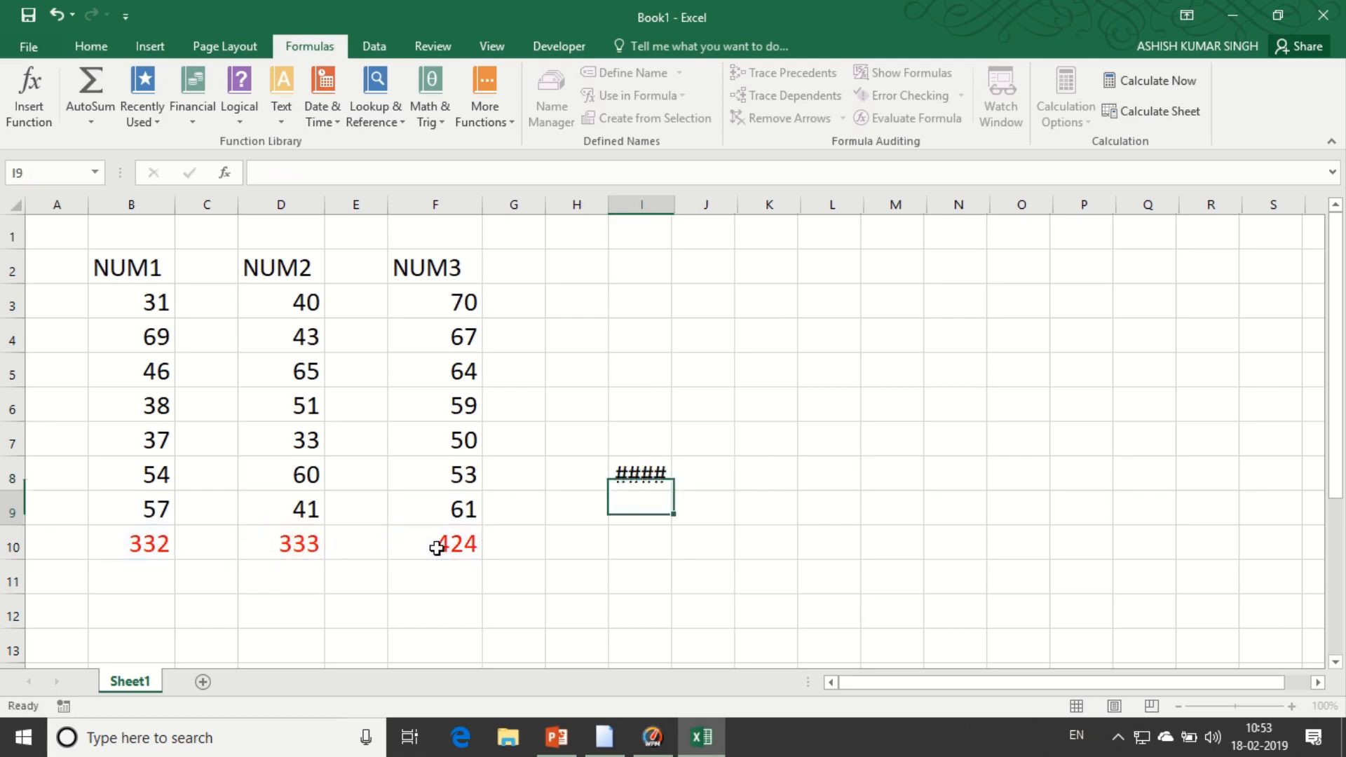
{"action": "left_click_drag", "start_coordinate": [676, 206], "coordinate": [694, 206]}
{"action": "left_click", "coordinate": [641, 468]}
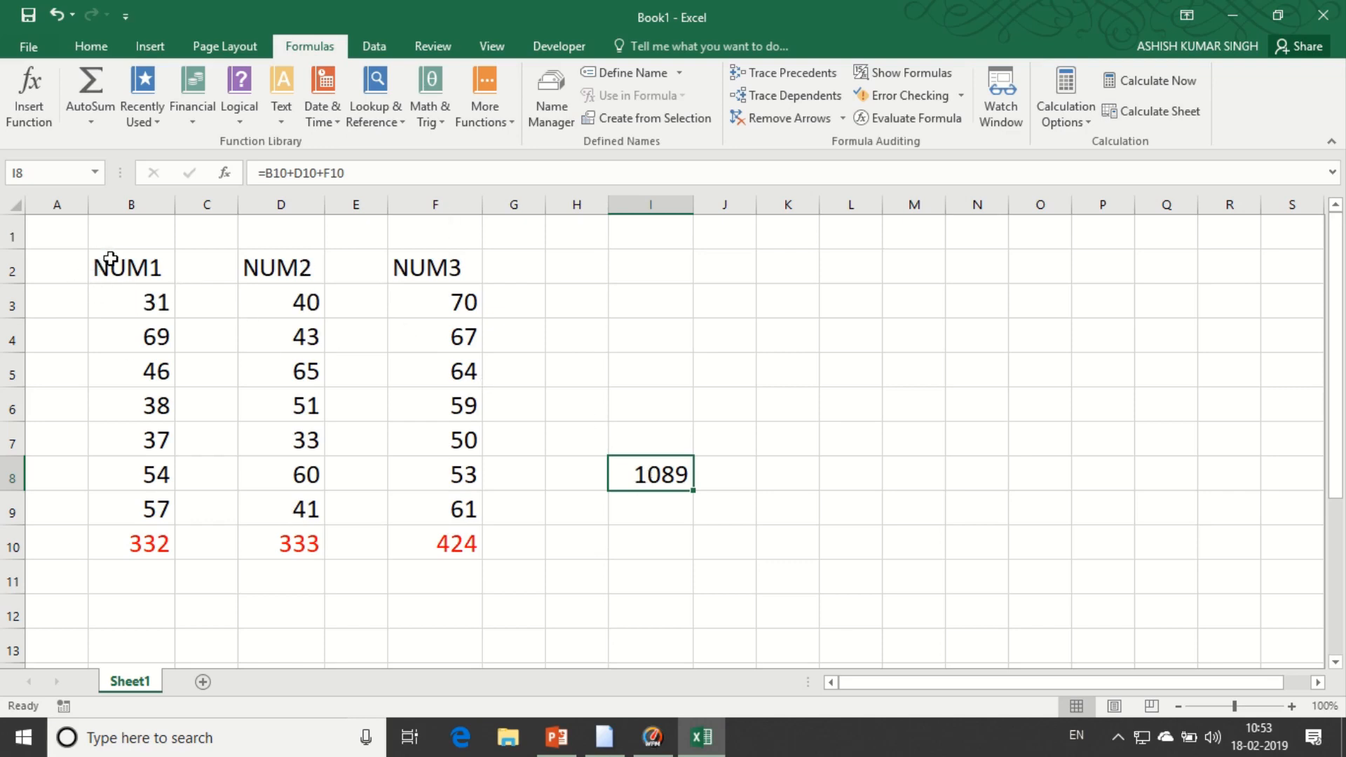
{"action": "left_click_drag", "start_coordinate": [133, 302], "coordinate": [123, 508]}
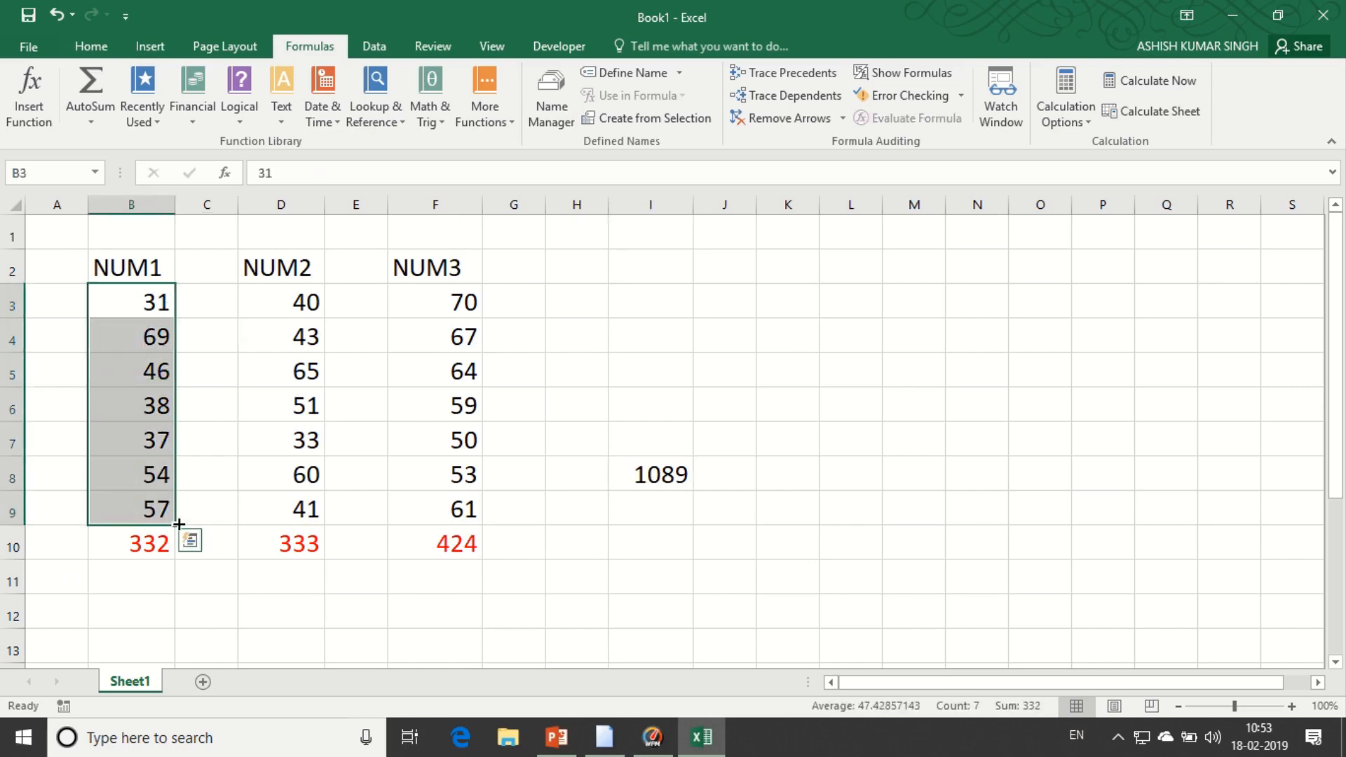
{"action": "left_click_drag", "start_coordinate": [276, 301], "coordinate": [272, 519]}
{"action": "left_click", "coordinate": [661, 475]}
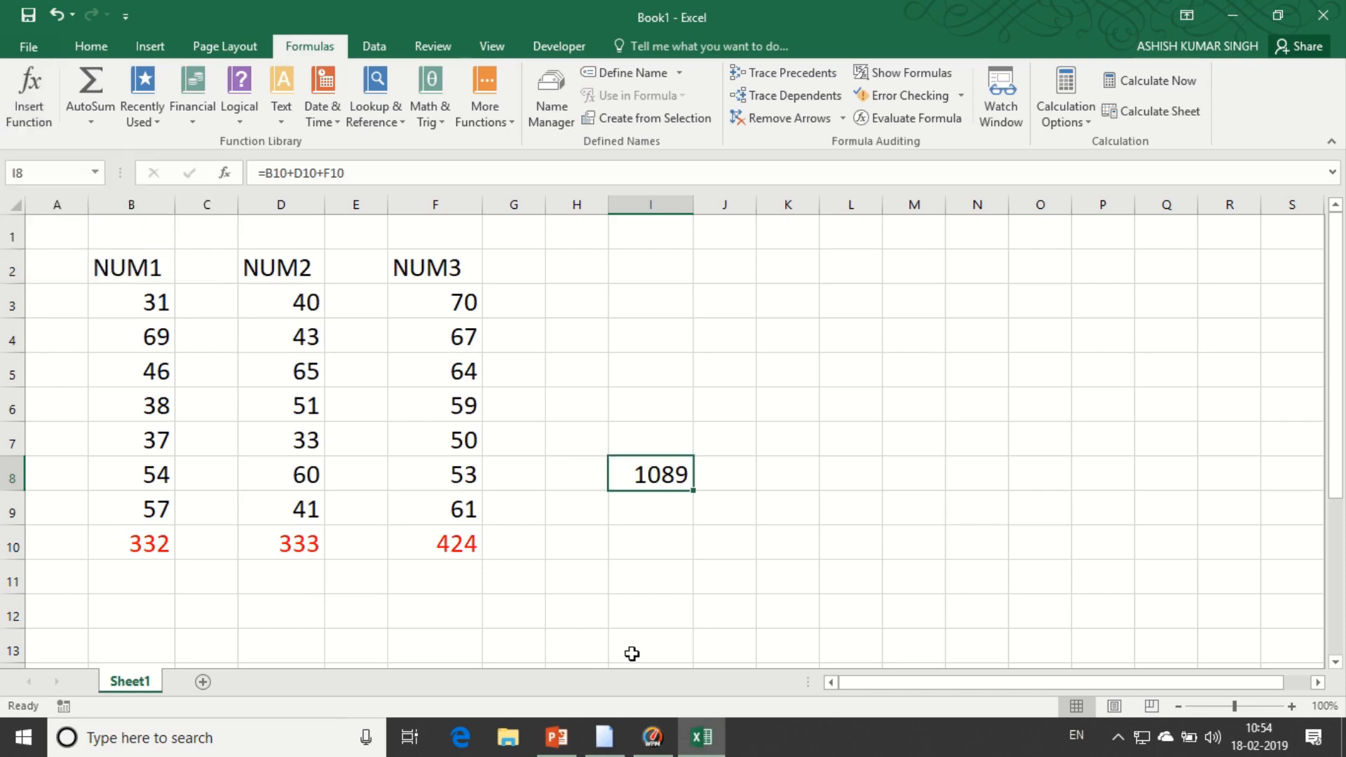
Step: Search the function list for SUM and insert it in cell D12, bringing up its arguments
{"action": "left_click", "coordinate": [263, 612]}
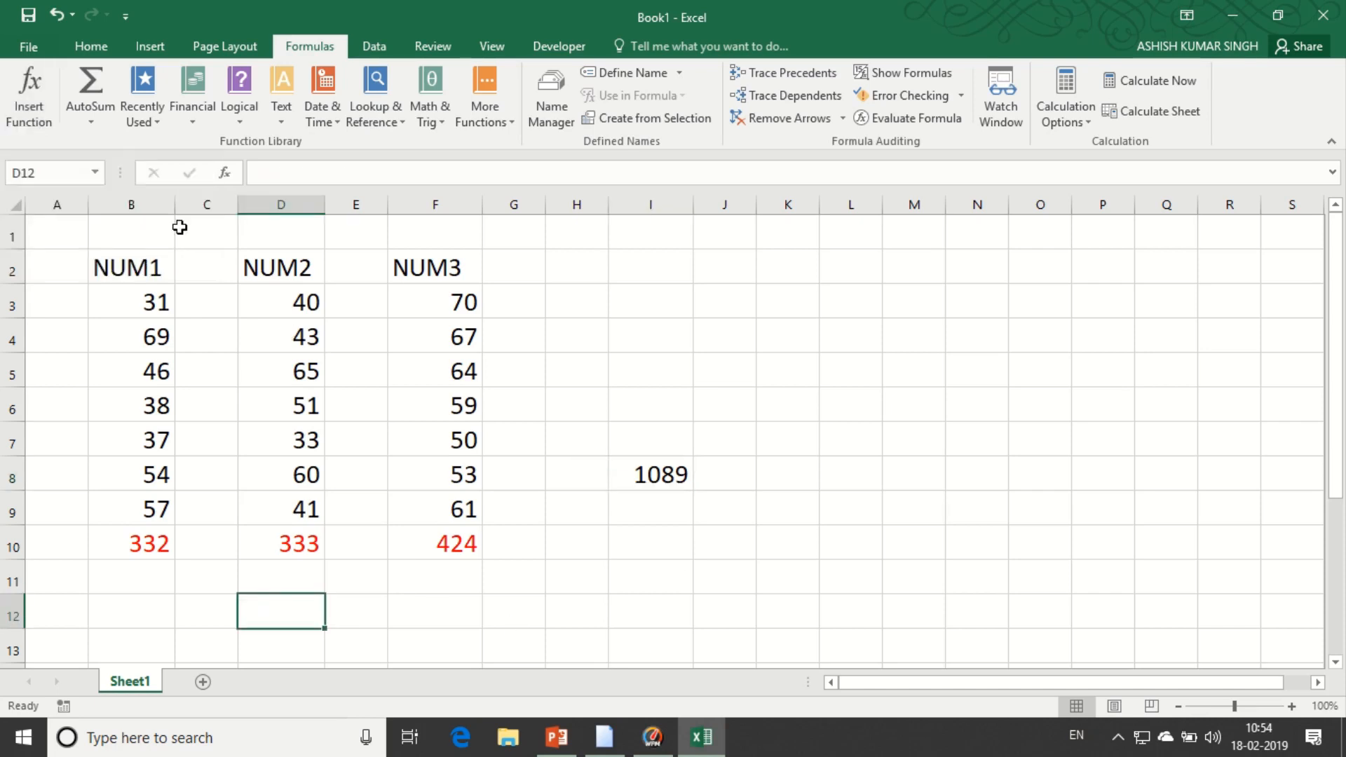
{"action": "left_click", "coordinate": [40, 126]}
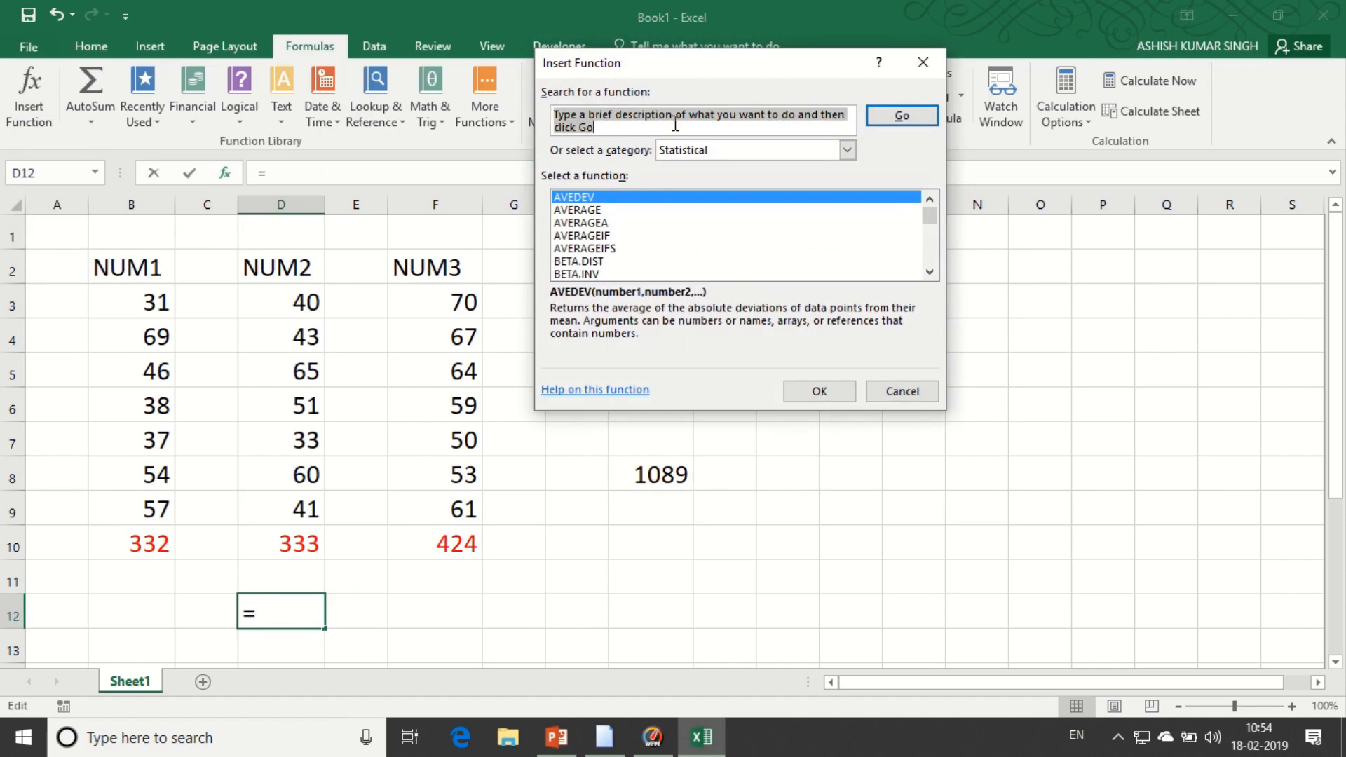
{"action": "type", "text": "SUM"}
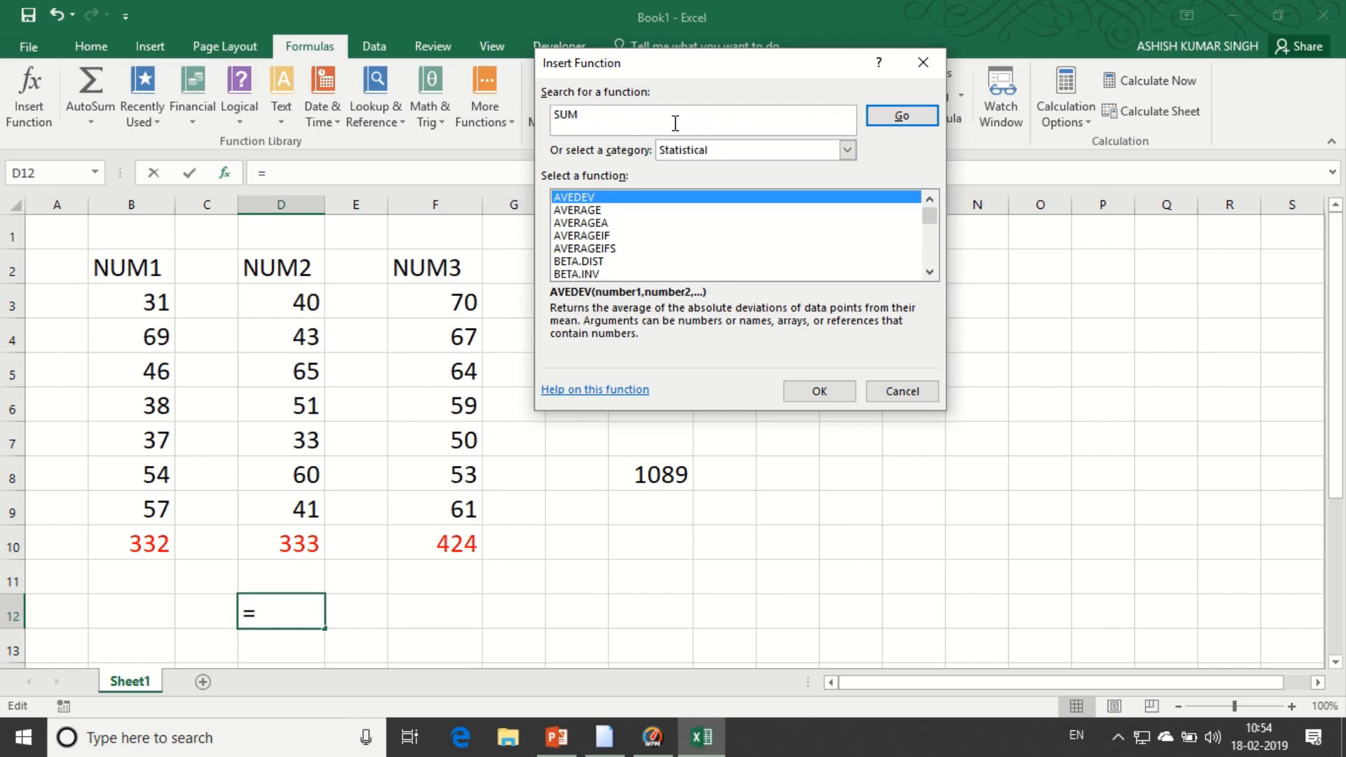
{"action": "left_click", "coordinate": [892, 119]}
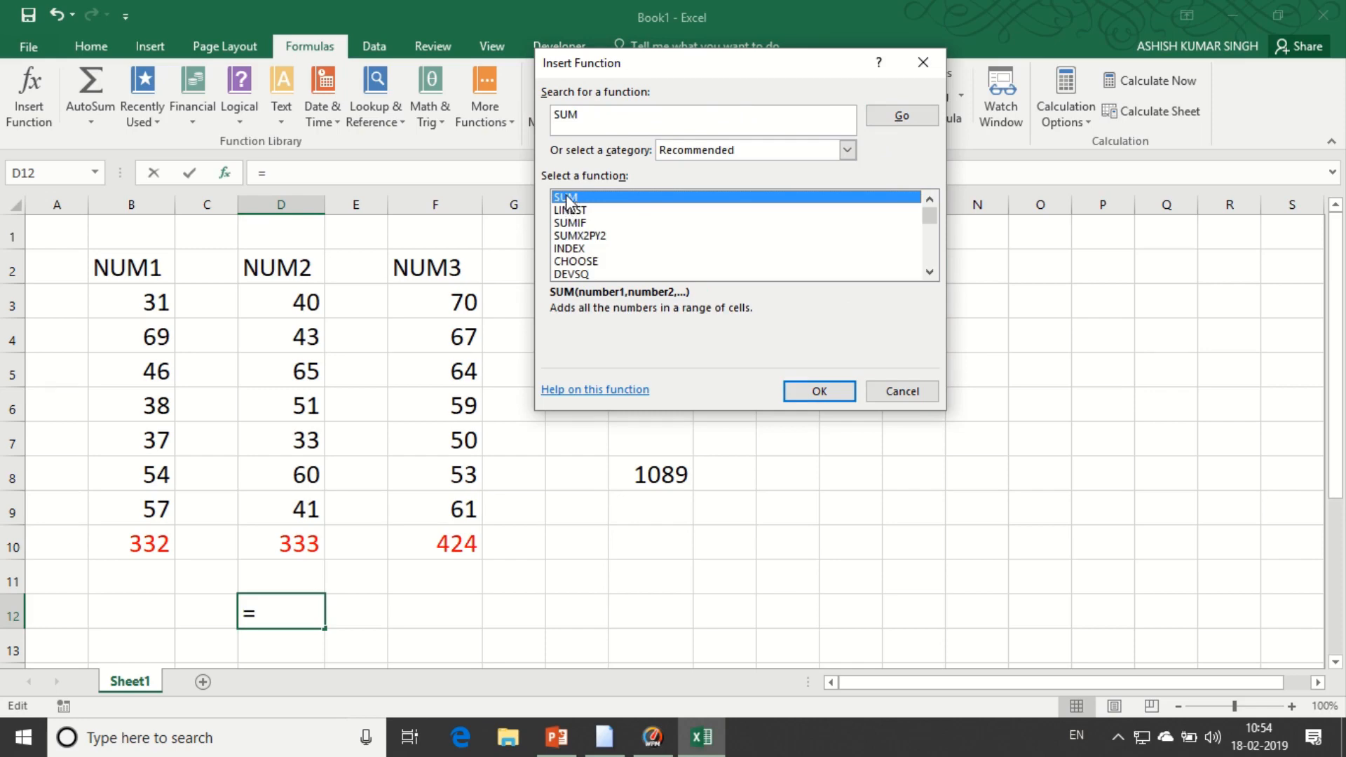
{"action": "left_click", "coordinate": [819, 392]}
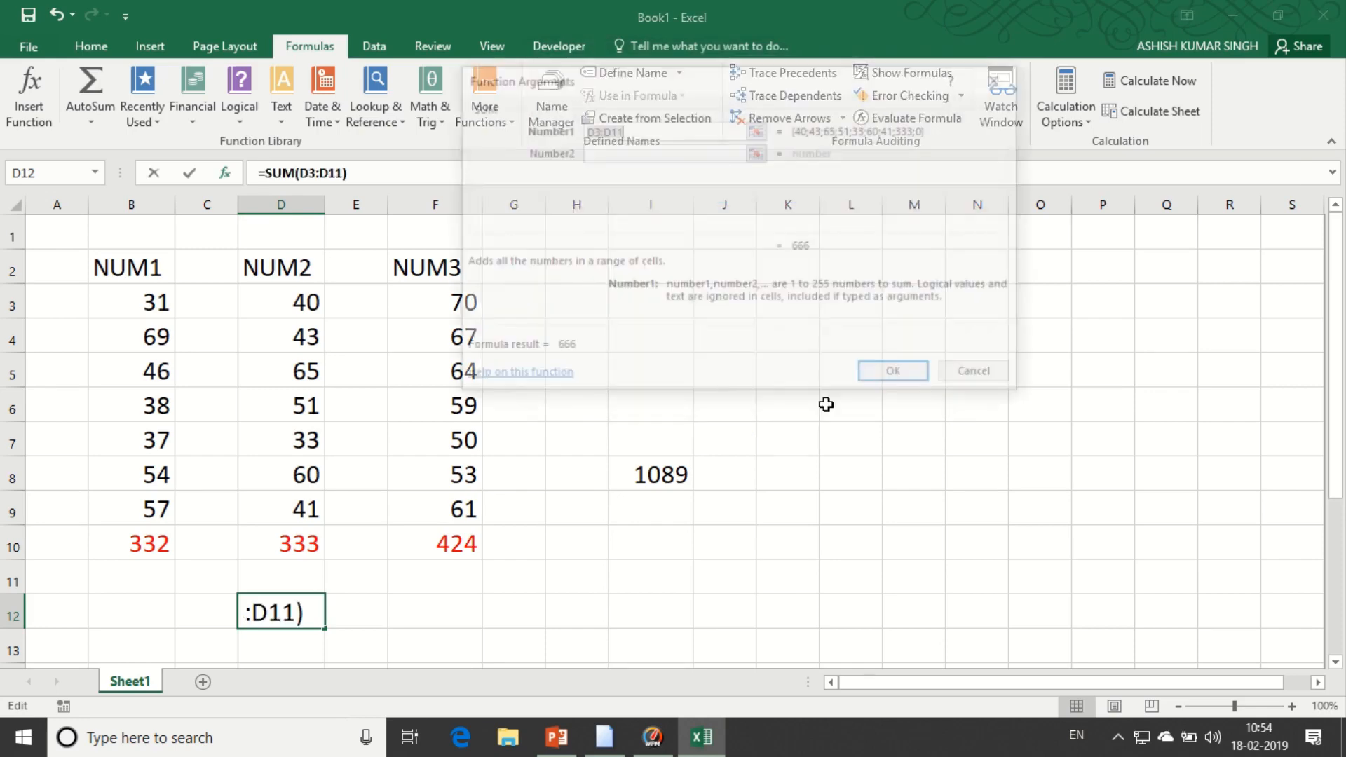
{"action": "mouse_move", "coordinate": [506, 2]}
{"action": "left_click", "coordinate": [537, 46]}
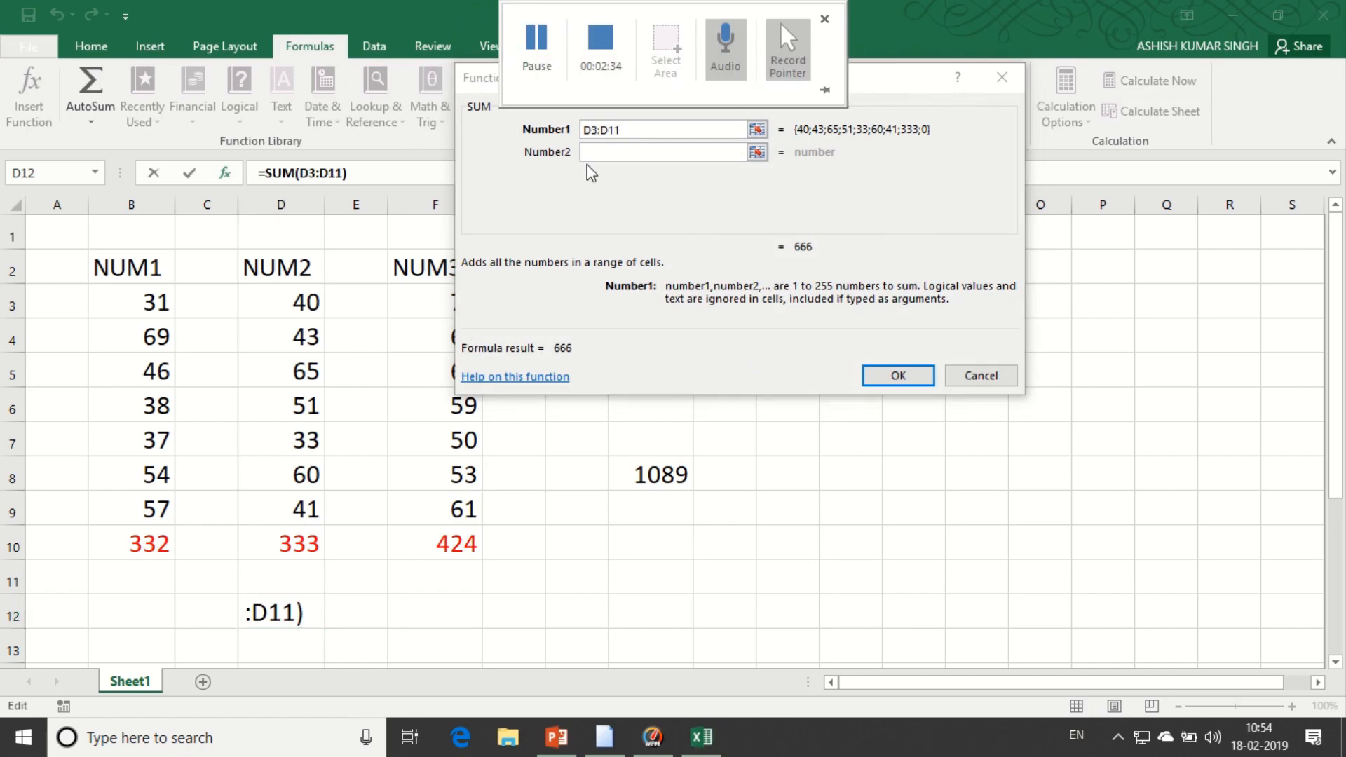
{"action": "left_click", "coordinate": [363, 605]}
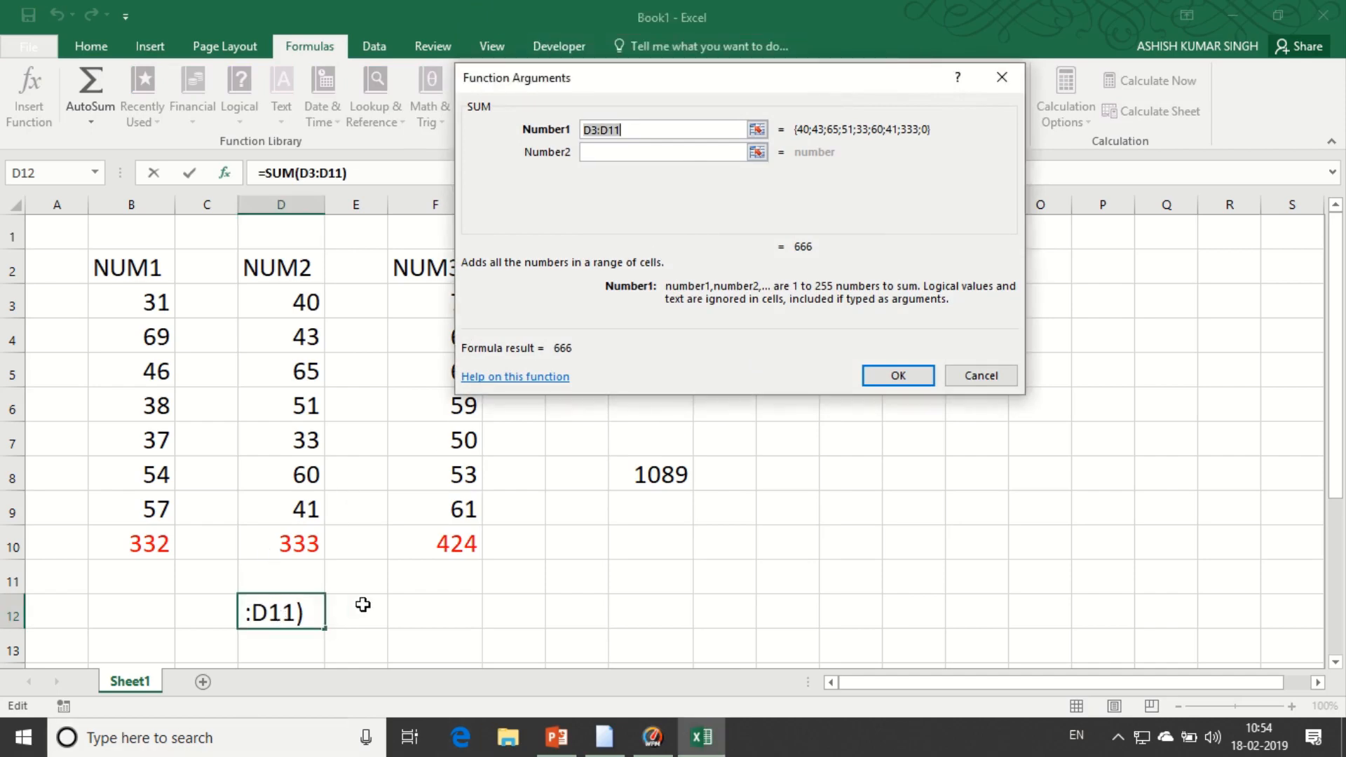
Step: Replace the suggested SUM range with the arguments B3:B9, D3:D9 and F3:F9 and complete the formula in D12
{"action": "left_click", "coordinate": [636, 134]}
{"action": "key", "text": "BackSpace"}
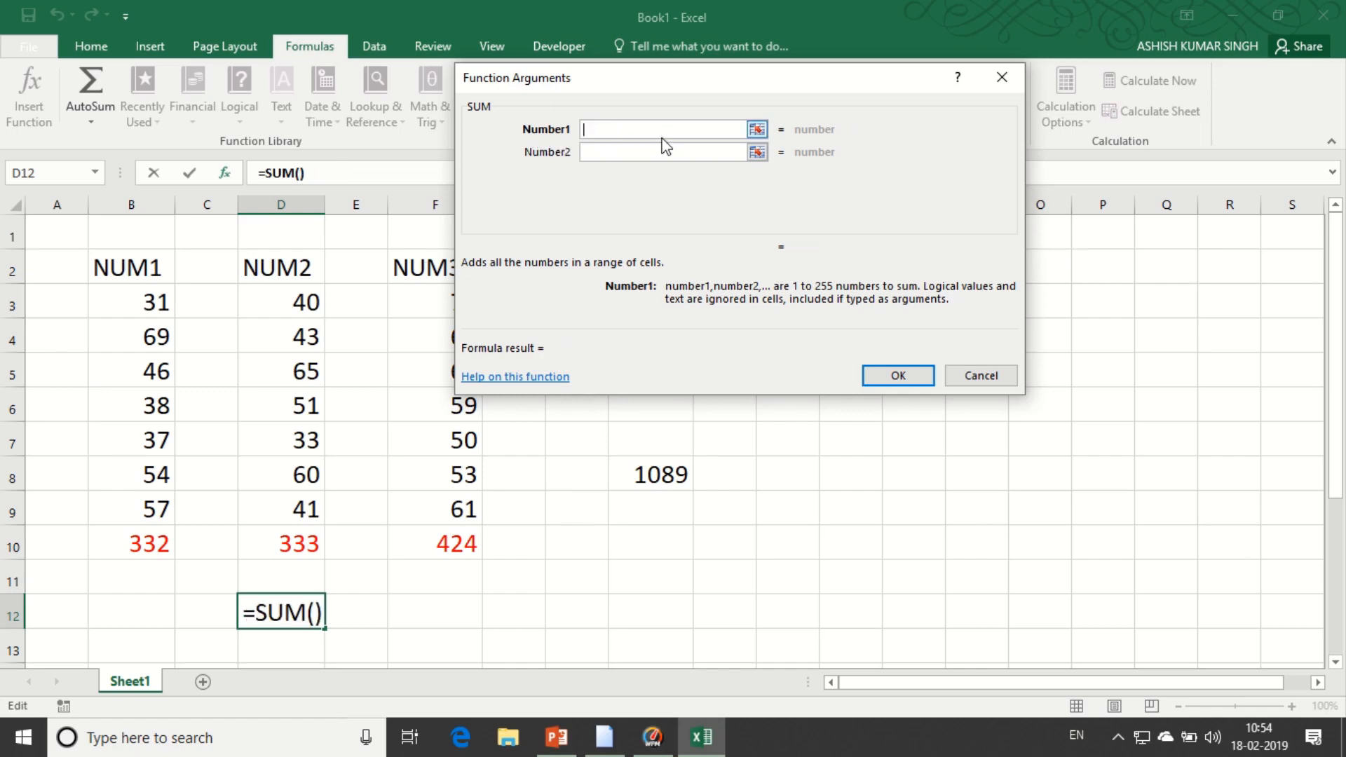
{"action": "left_click_drag", "start_coordinate": [133, 298], "coordinate": [144, 507]}
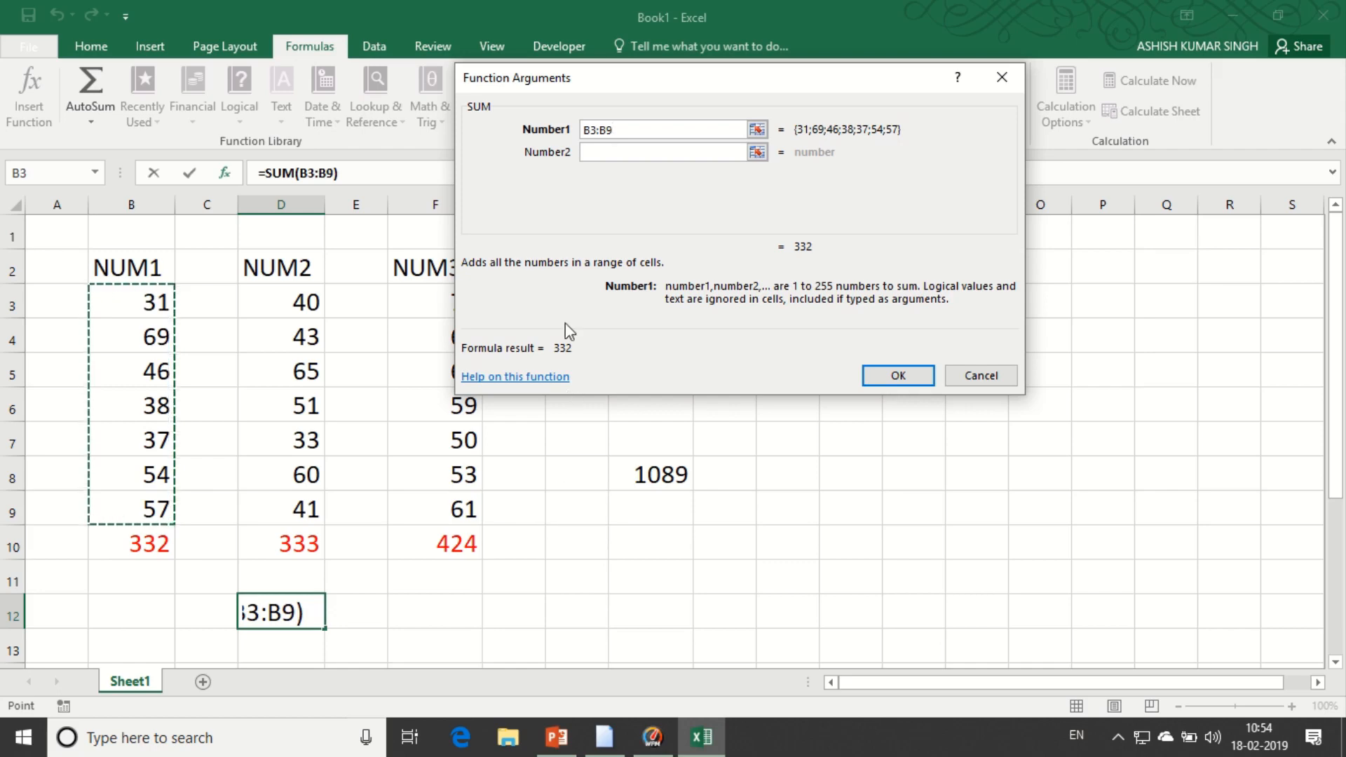
{"action": "left_click", "coordinate": [603, 153]}
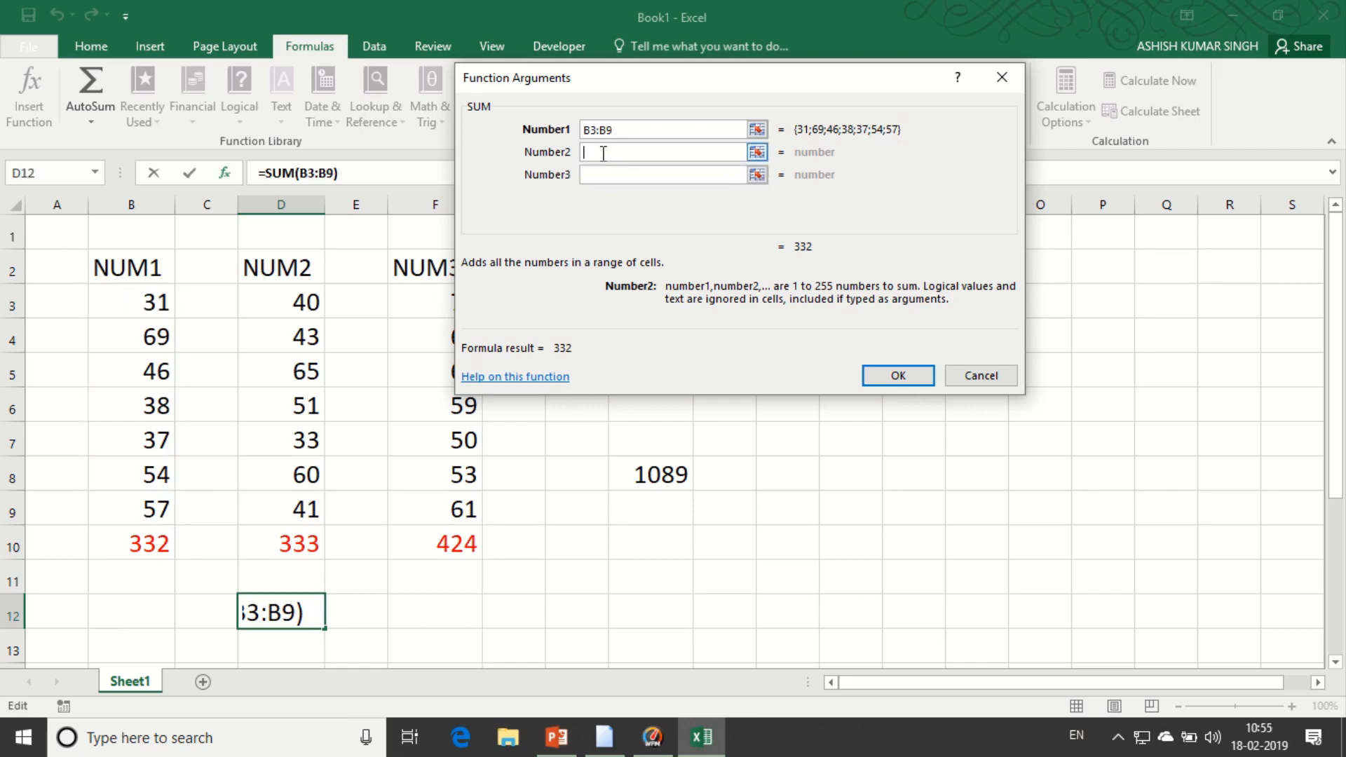
{"action": "left_click_drag", "start_coordinate": [278, 306], "coordinate": [263, 510]}
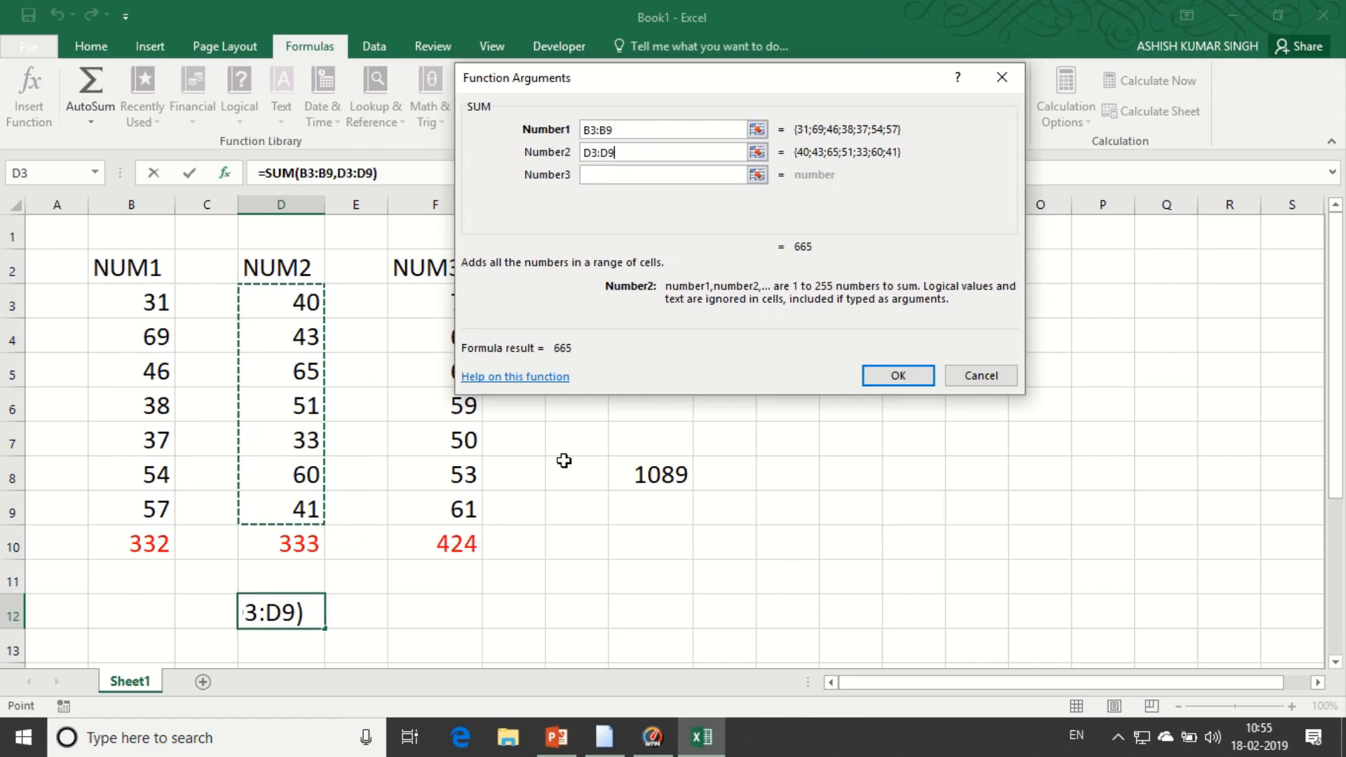
{"action": "left_click", "coordinate": [603, 176]}
{"action": "left_click_drag", "start_coordinate": [407, 303], "coordinate": [434, 504]}
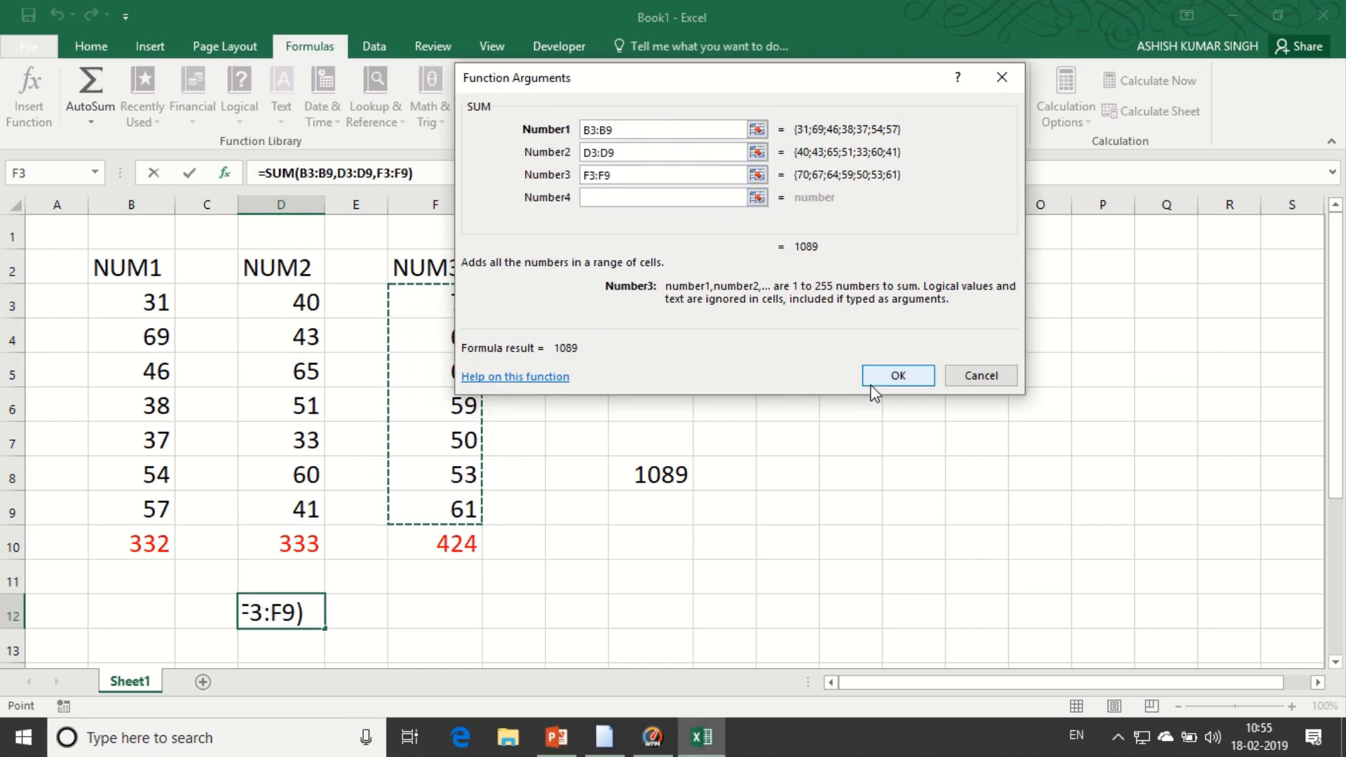
{"action": "left_click", "coordinate": [885, 377]}
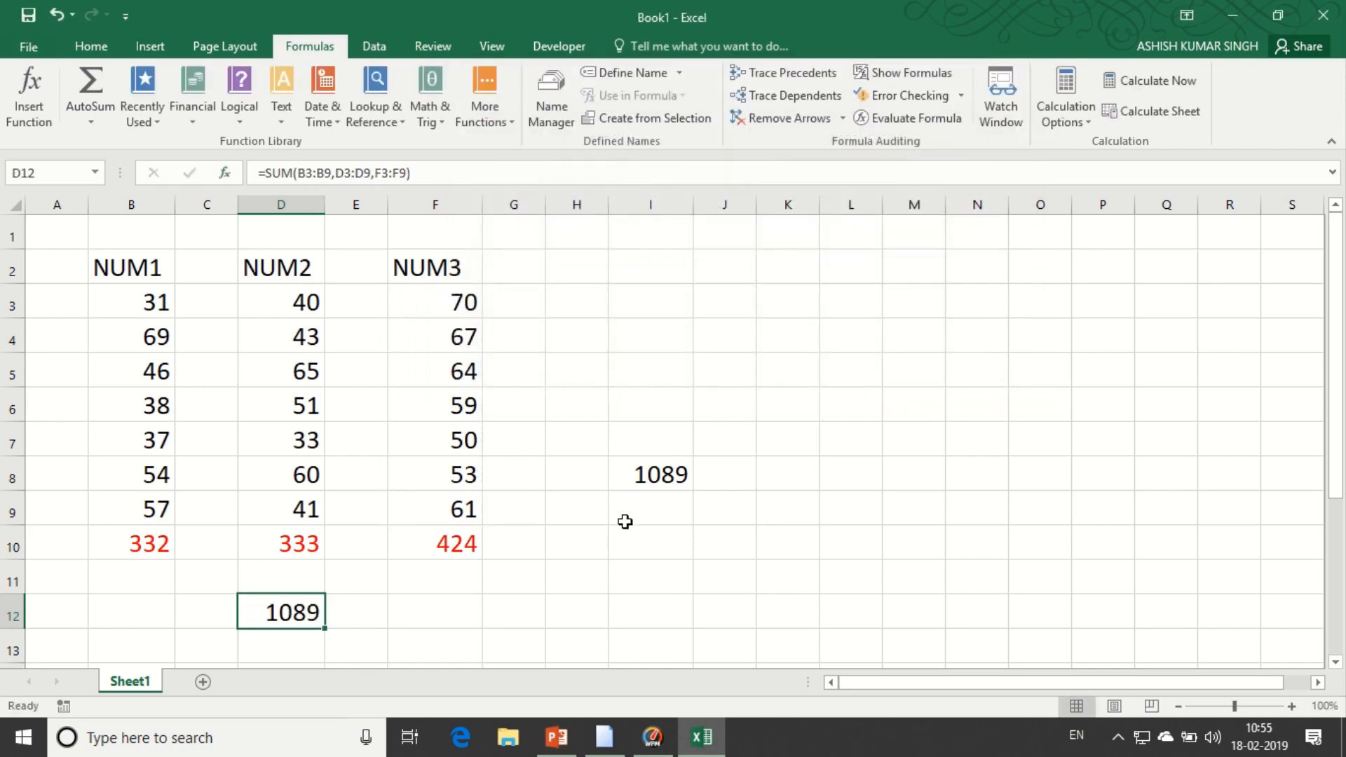
Step: Label the grand total in I8 by entering "2 STEP" in cell I7 above it
{"action": "left_click", "coordinate": [636, 475]}
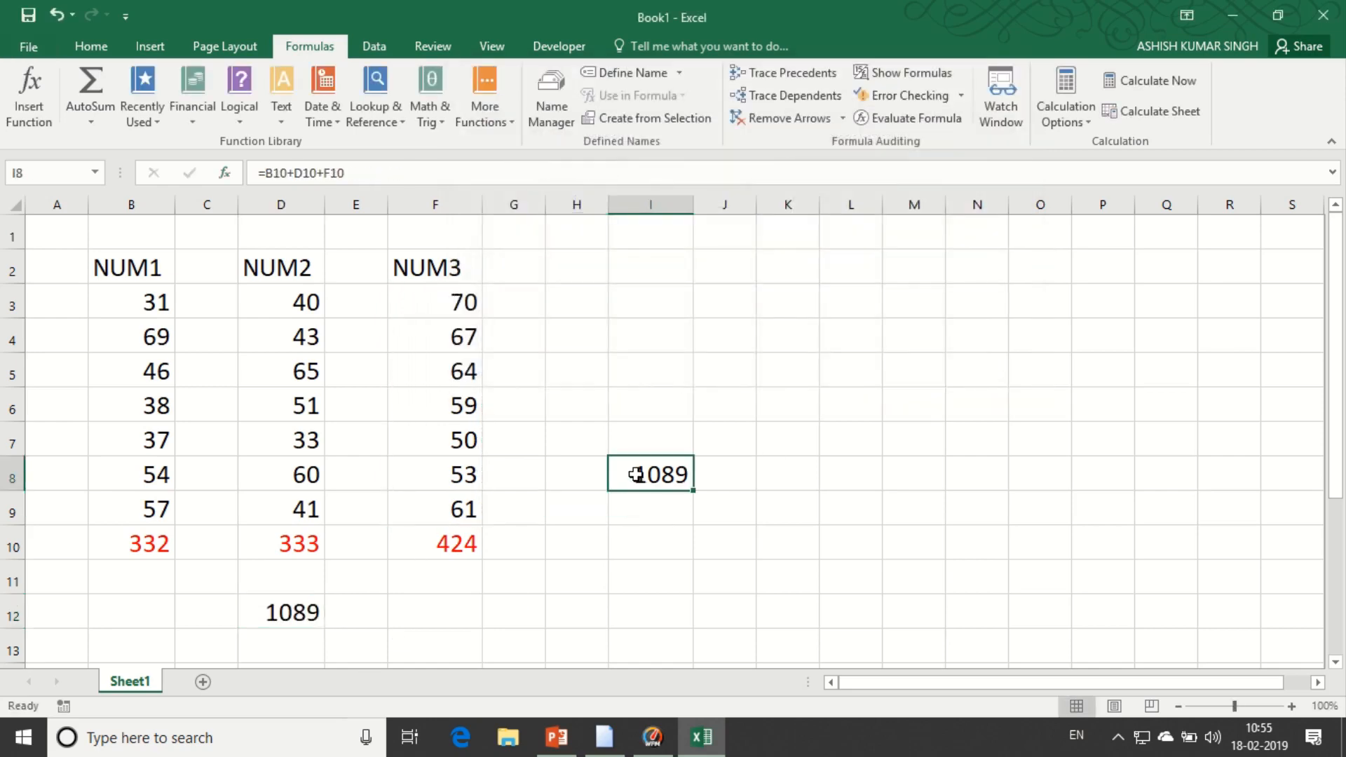
{"action": "left_click", "coordinate": [288, 618]}
{"action": "left_click", "coordinate": [641, 474]}
{"action": "left_click", "coordinate": [638, 442]}
{"action": "type", "text": "2"}
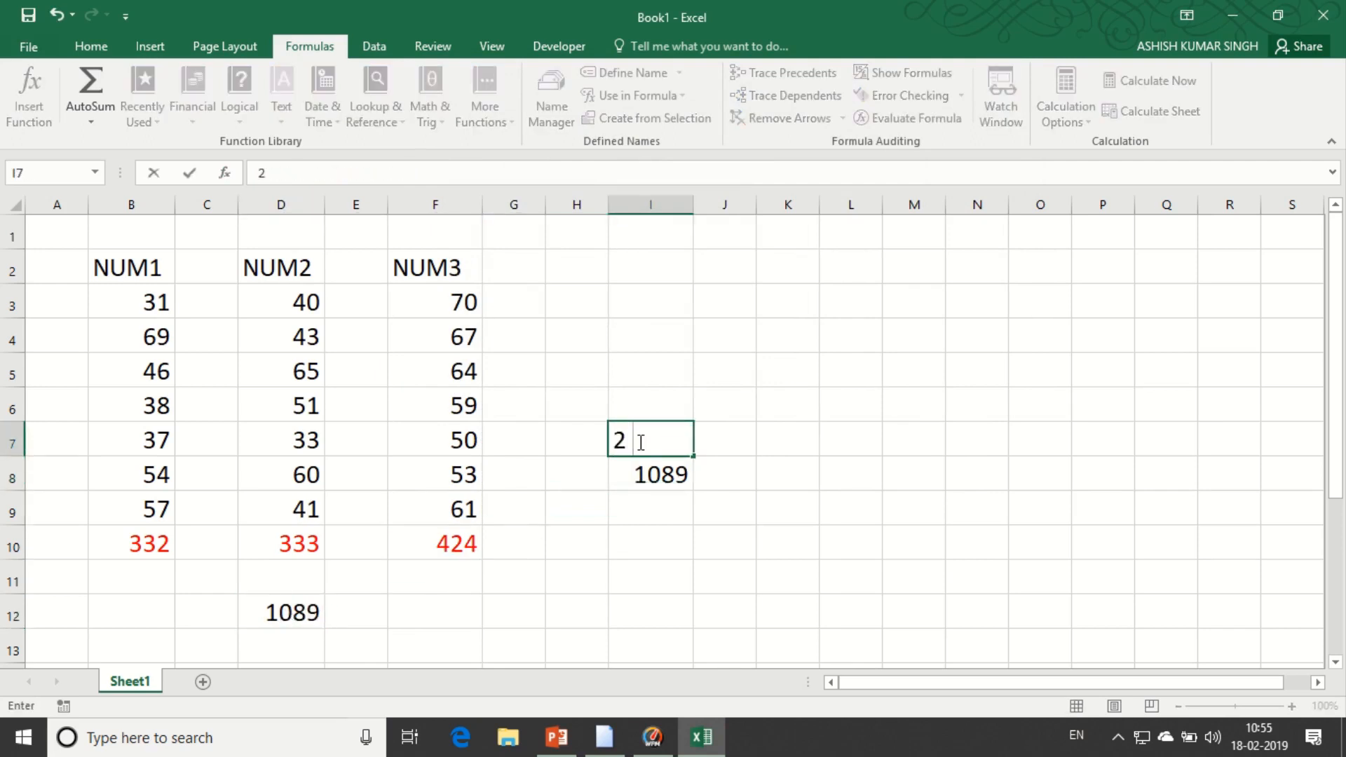
{"action": "type", "text": " STEP"}
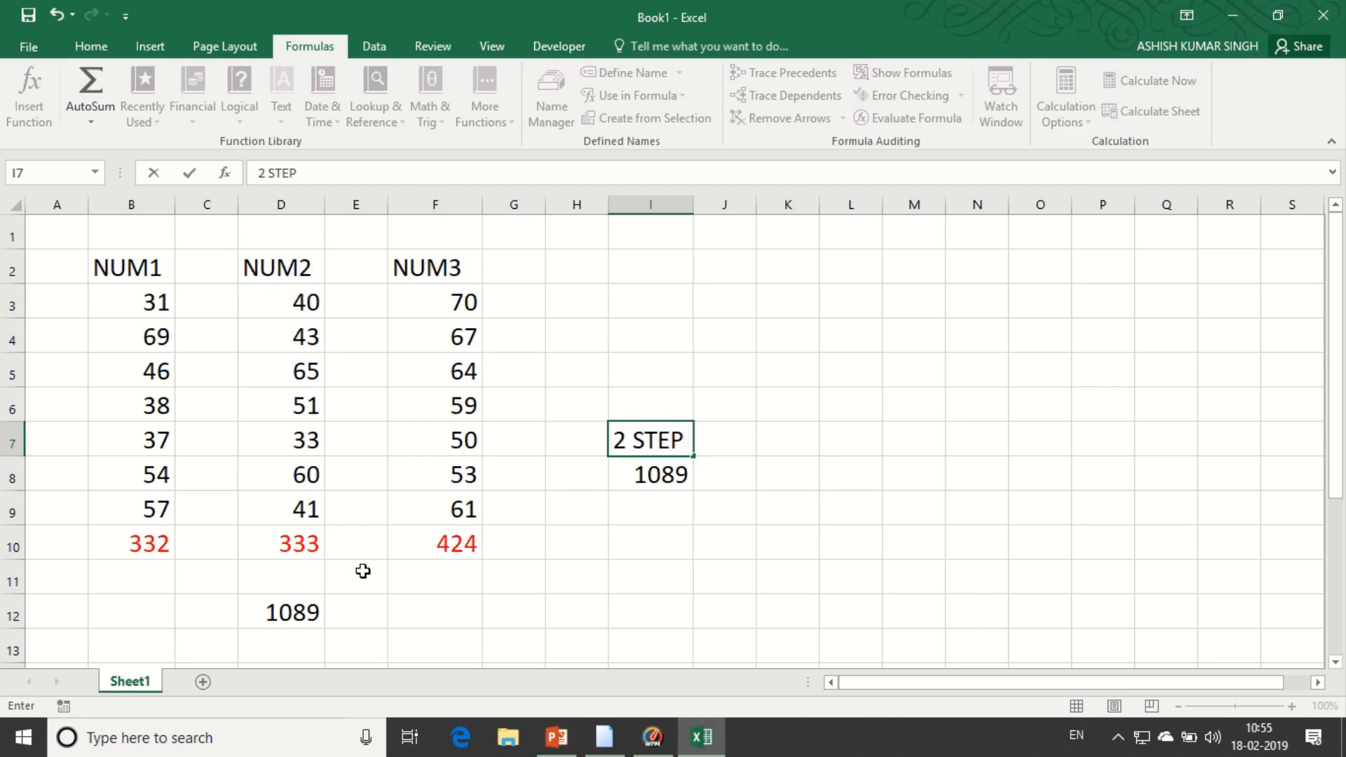
Step: Label the grand total in D12 by entering "1 STEP" in cell D11 above it
{"action": "left_click", "coordinate": [308, 581]}
{"action": "type", "text": "1"}
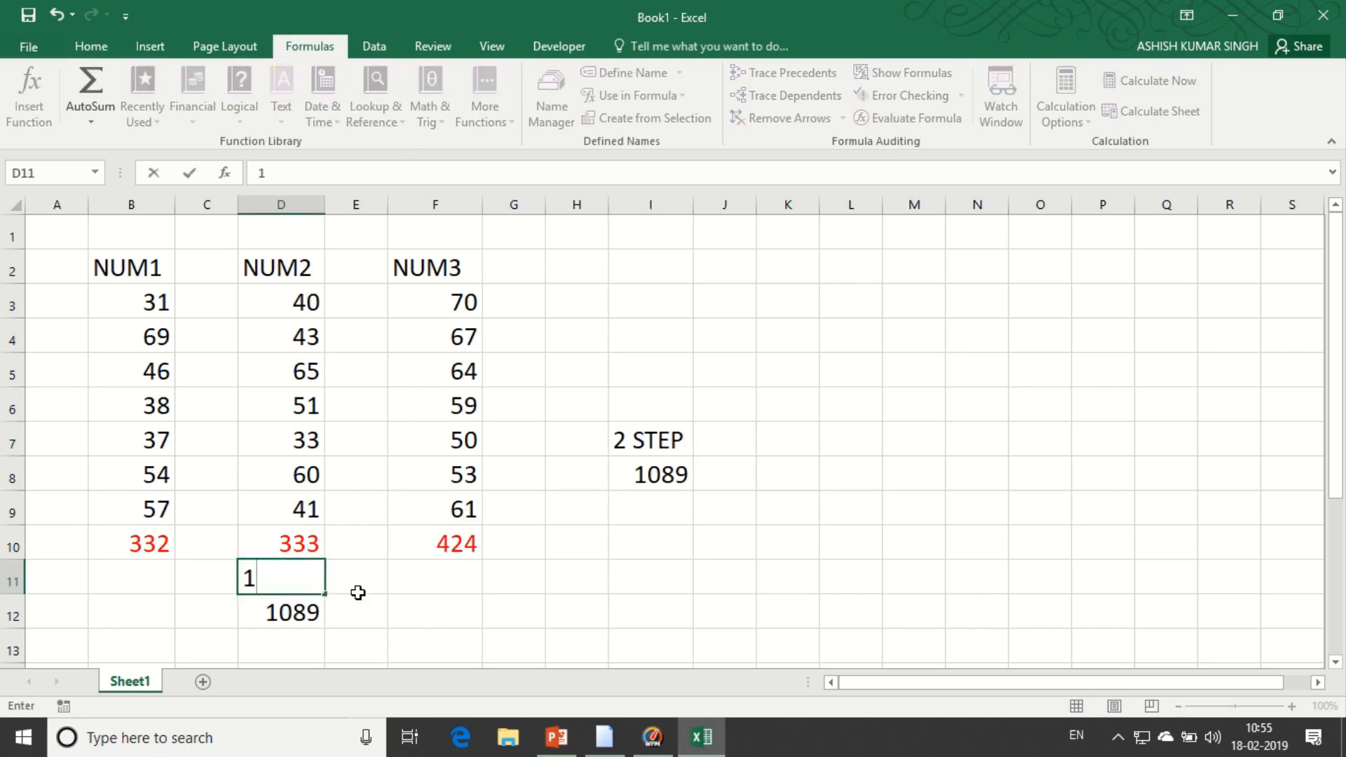
{"action": "type", "text": " STEP"}
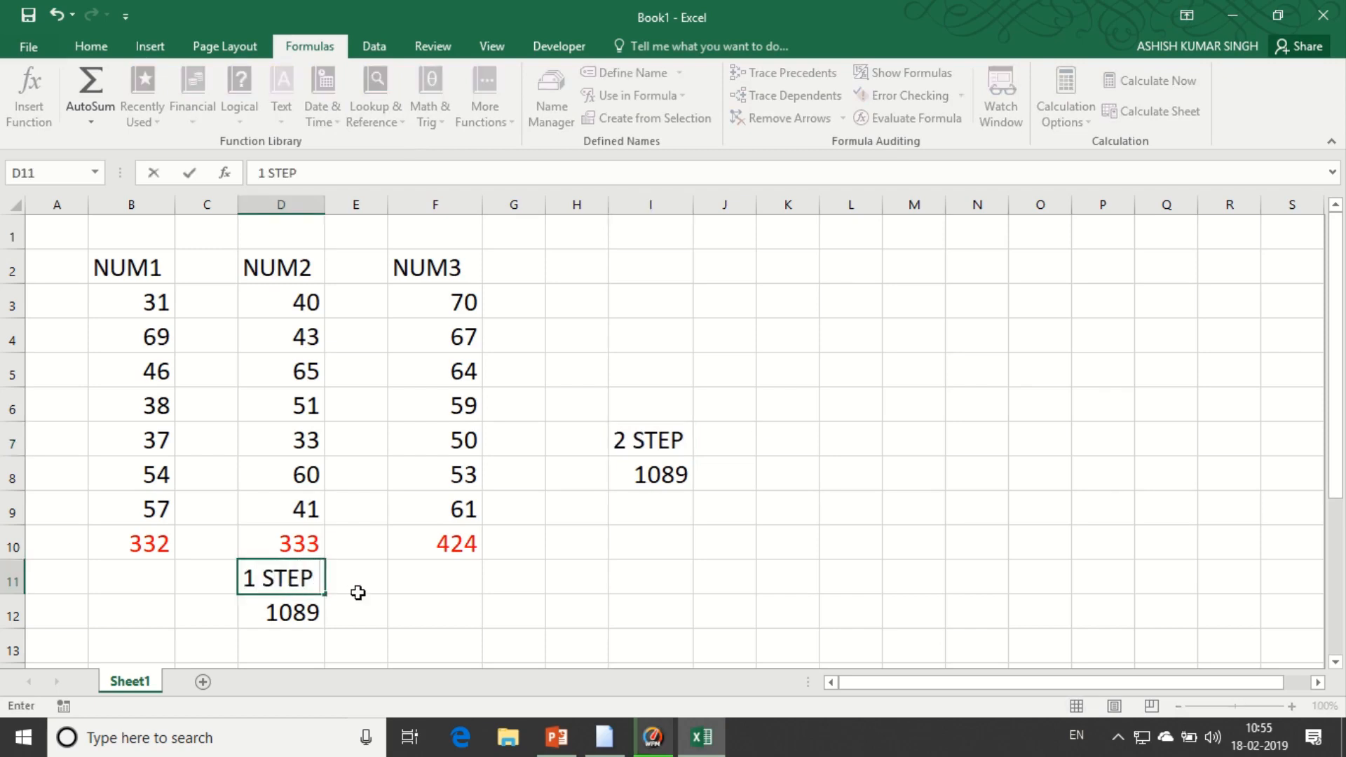
{"action": "left_click", "coordinate": [385, 623]}
Step: Check the sum of the number block B3:F9 against the grand total in D12
{"action": "left_click_drag", "start_coordinate": [121, 302], "coordinate": [424, 502]}
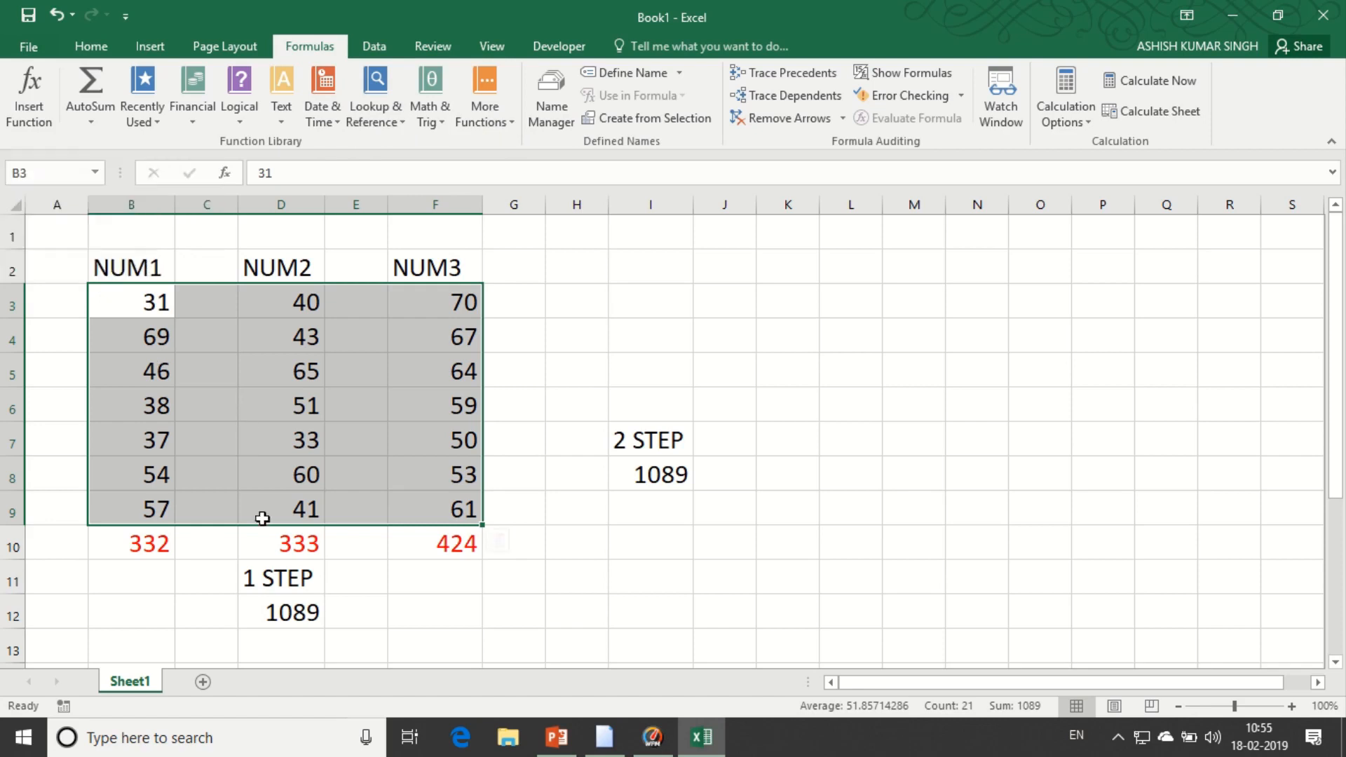
{"action": "left_click", "coordinate": [277, 618]}
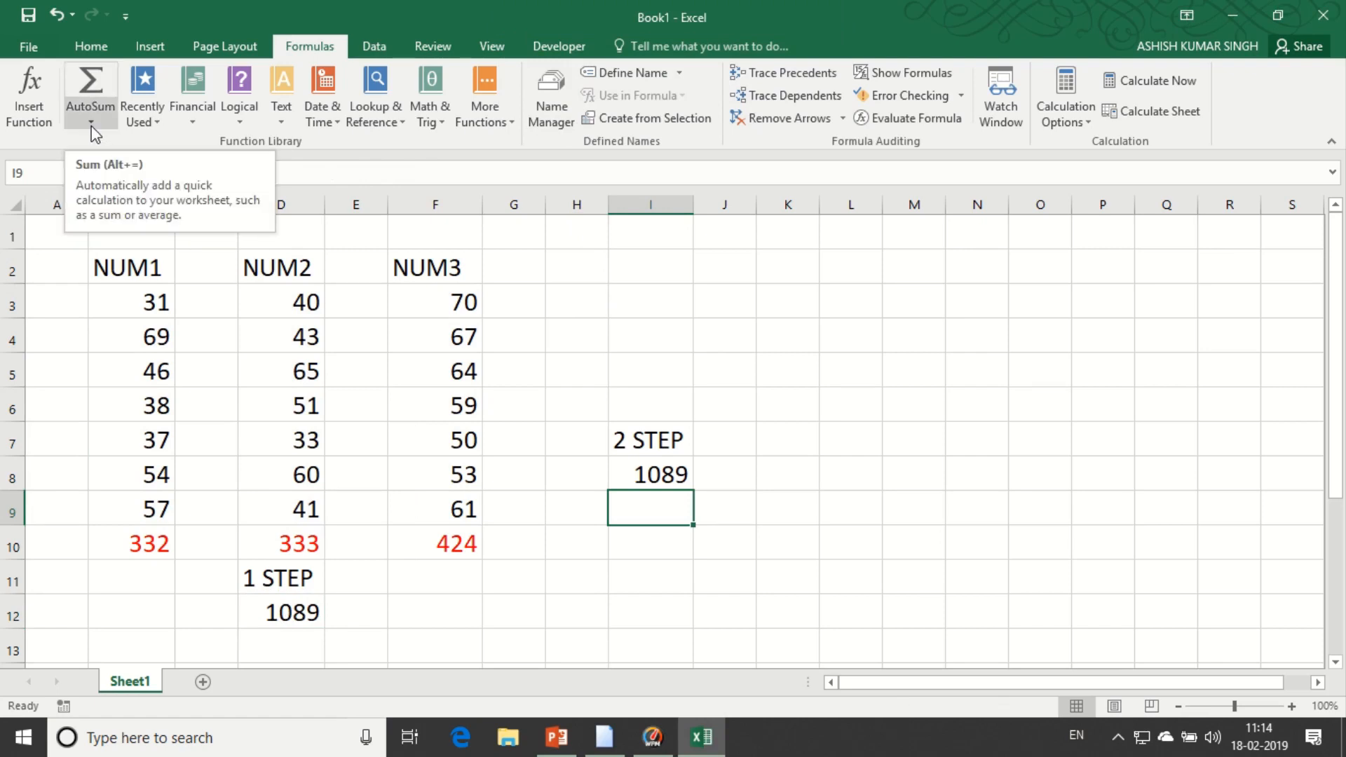
Step: Clear the NUM3 subtotal from cell F10
{"action": "left_click", "coordinate": [433, 298]}
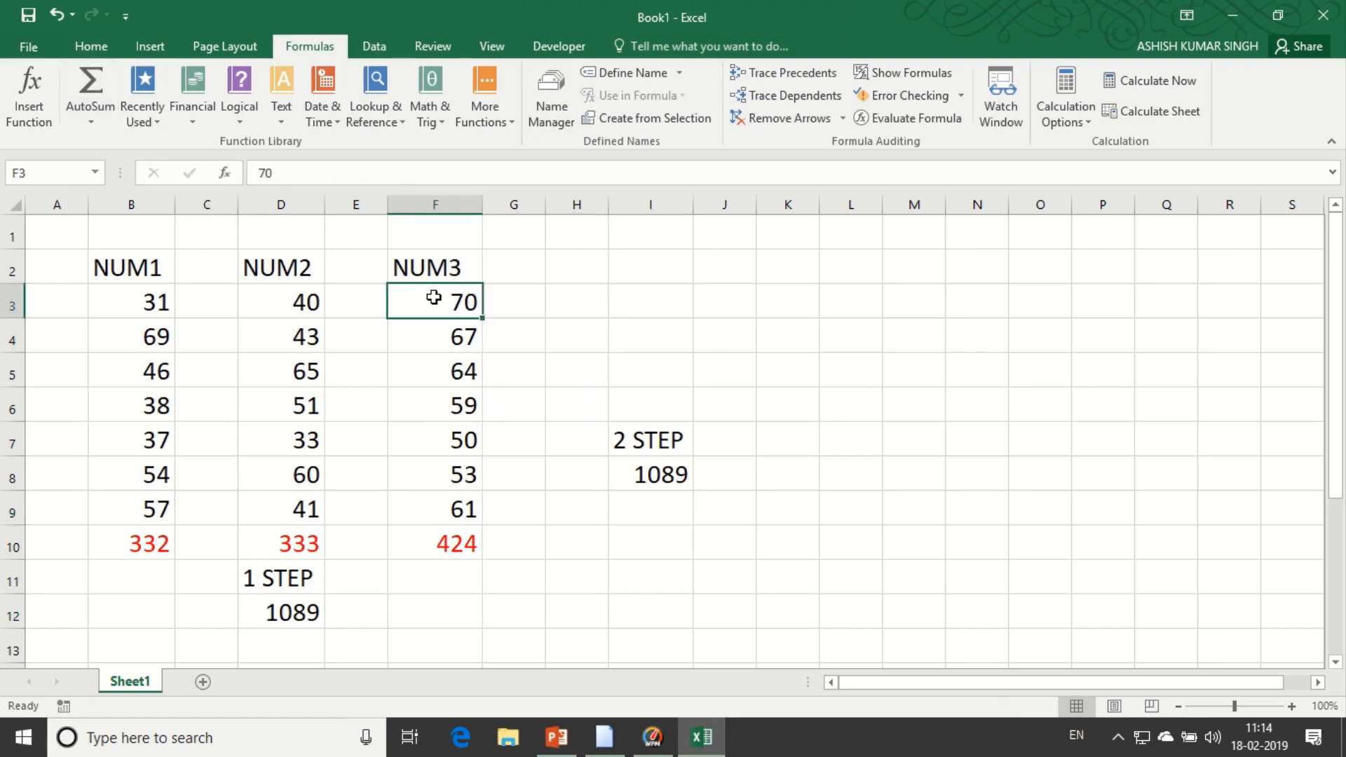
{"action": "left_click", "coordinate": [449, 543]}
{"action": "key", "text": "Delete"}
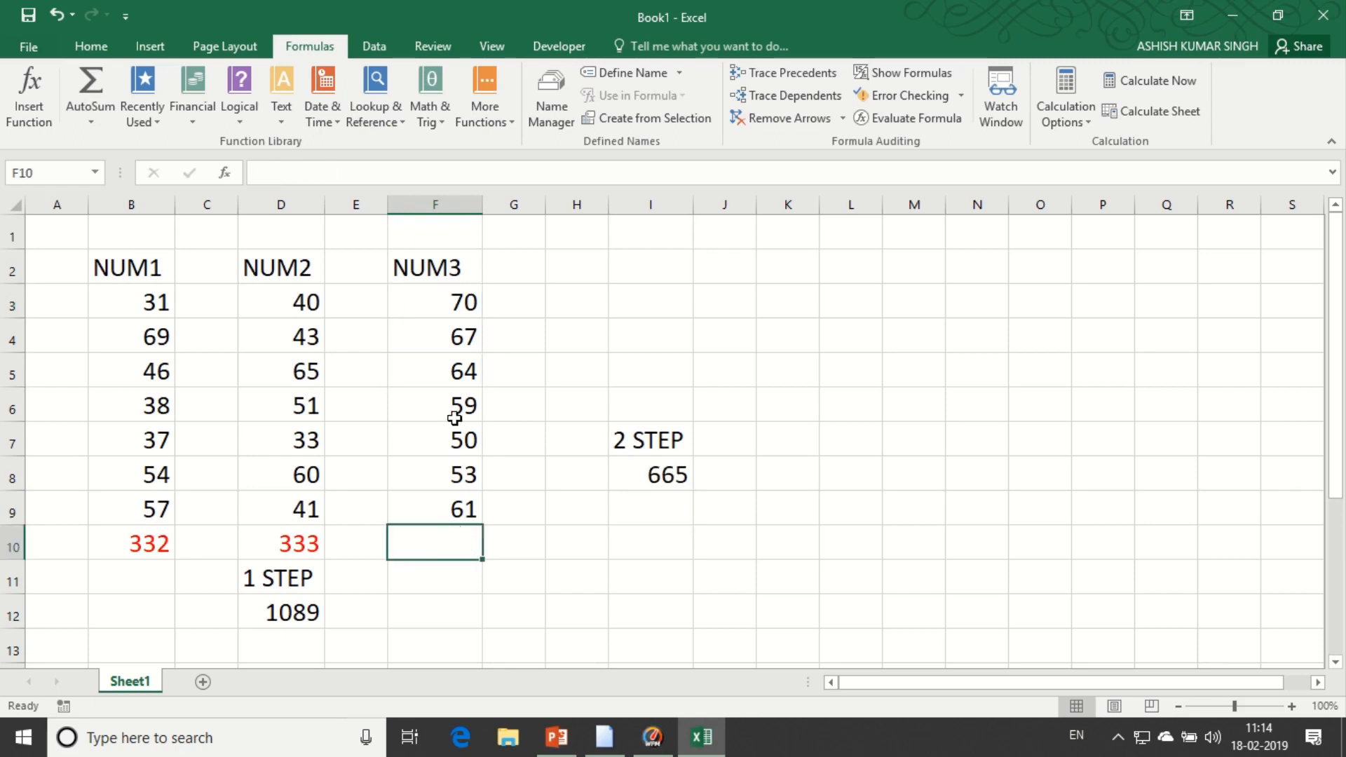
Step: Try the AutoSum Sum option on the NUM3 values in F3:F9, and undo the inserted result
{"action": "left_click_drag", "start_coordinate": [427, 311], "coordinate": [430, 505]}
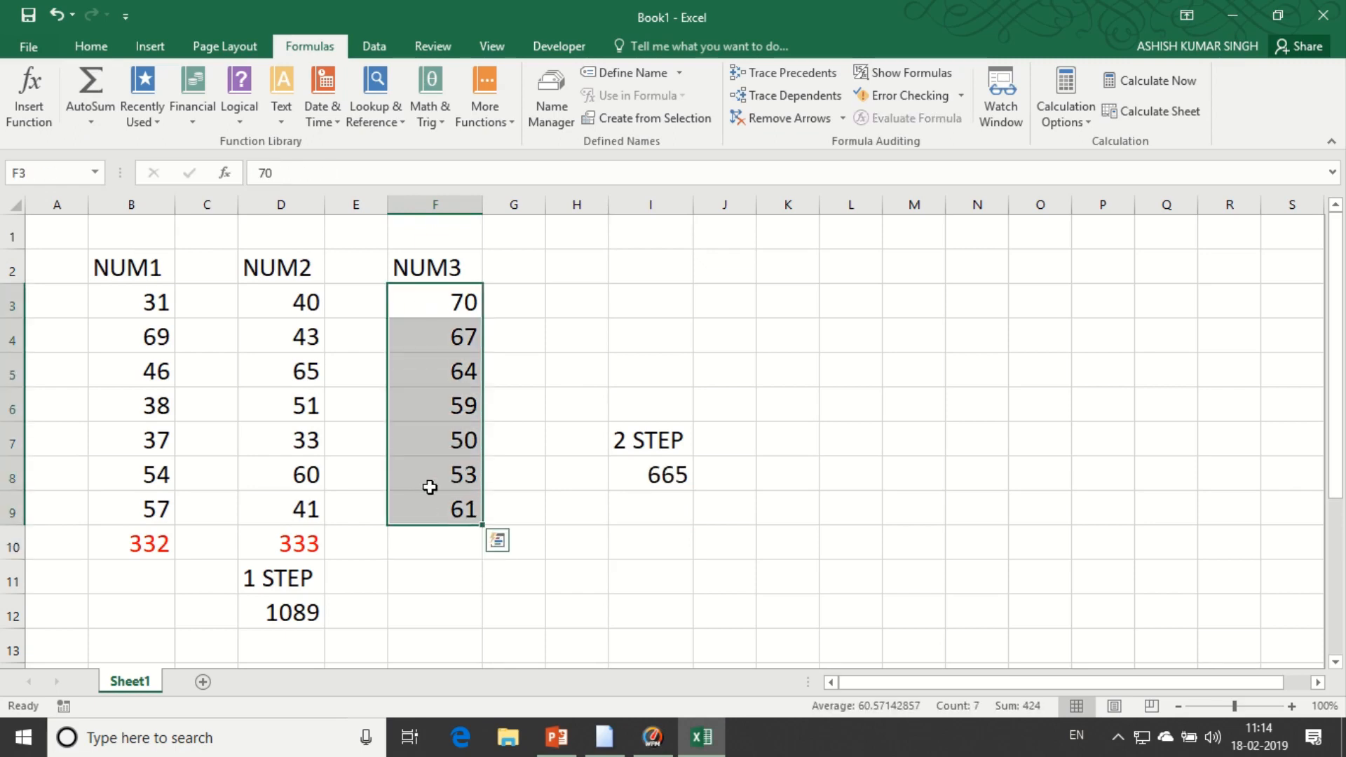
{"action": "left_click", "coordinate": [87, 122]}
{"action": "left_click", "coordinate": [105, 145]}
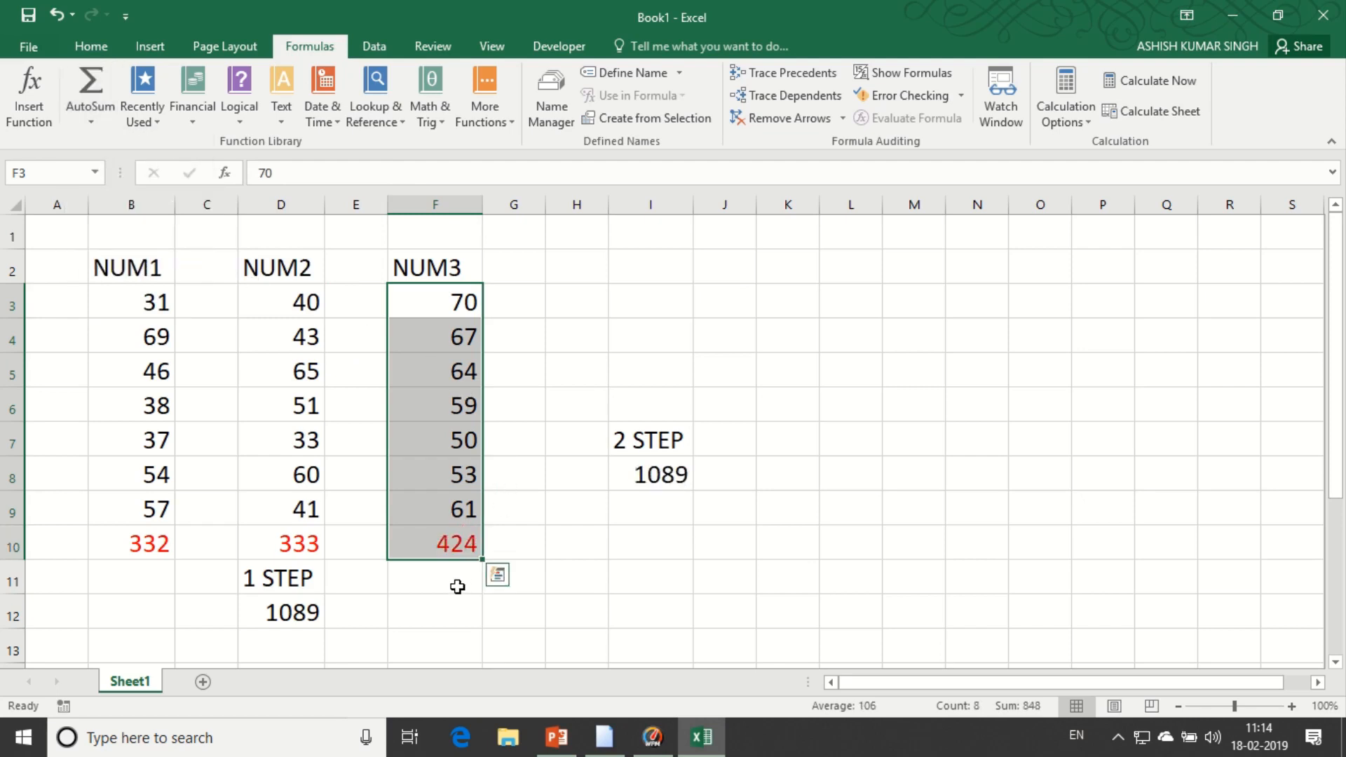
{"action": "key", "text": "ctrl+z"}
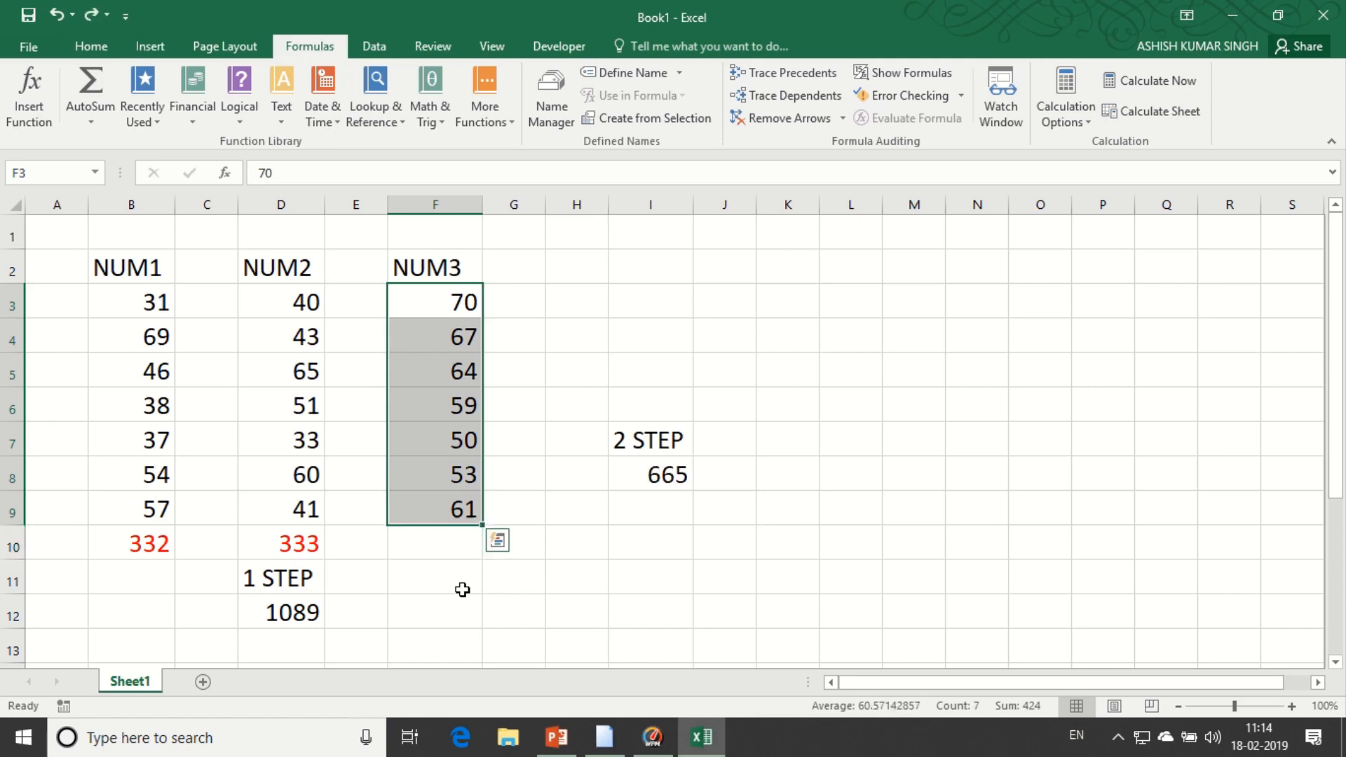
Step: Try the AutoSum Average option on the NUM3 values in F3:F9, and undo the inserted result
{"action": "left_click", "coordinate": [83, 114]}
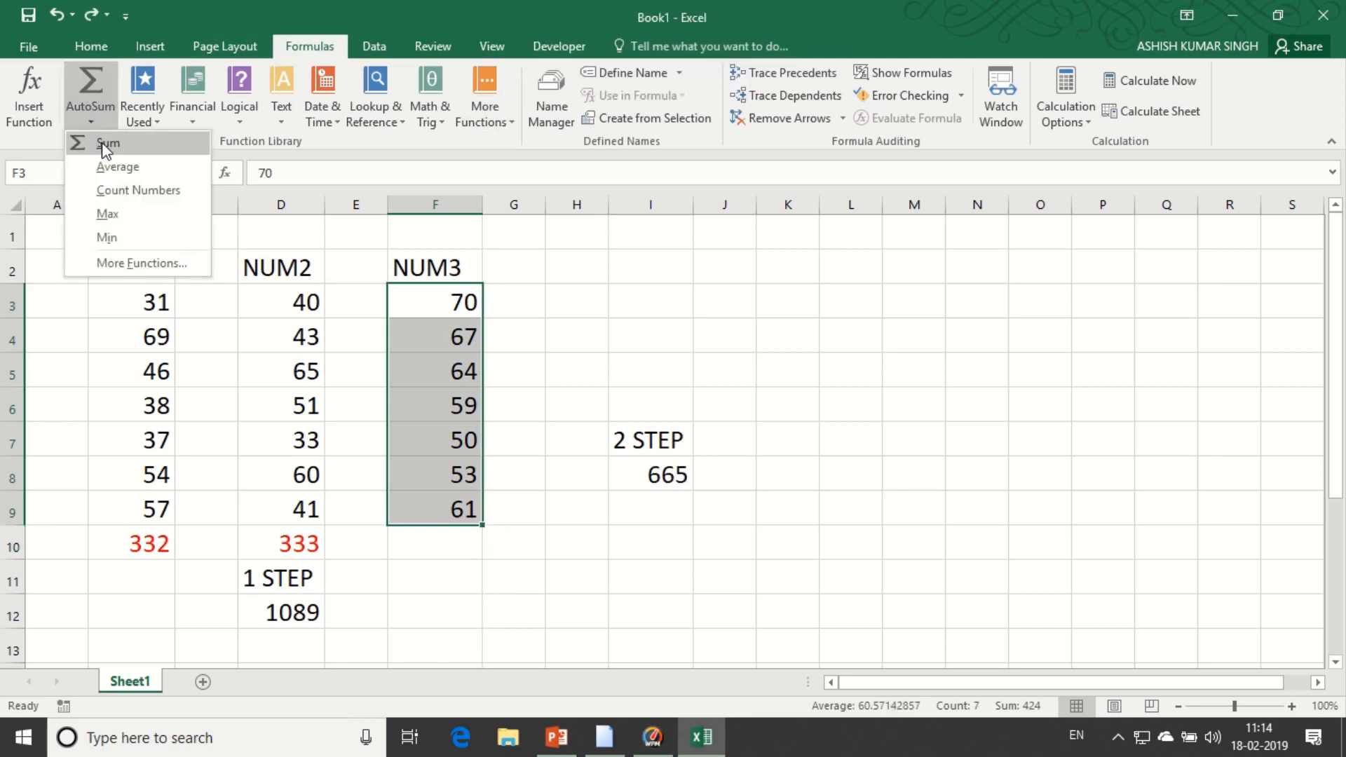
{"action": "left_click", "coordinate": [116, 169]}
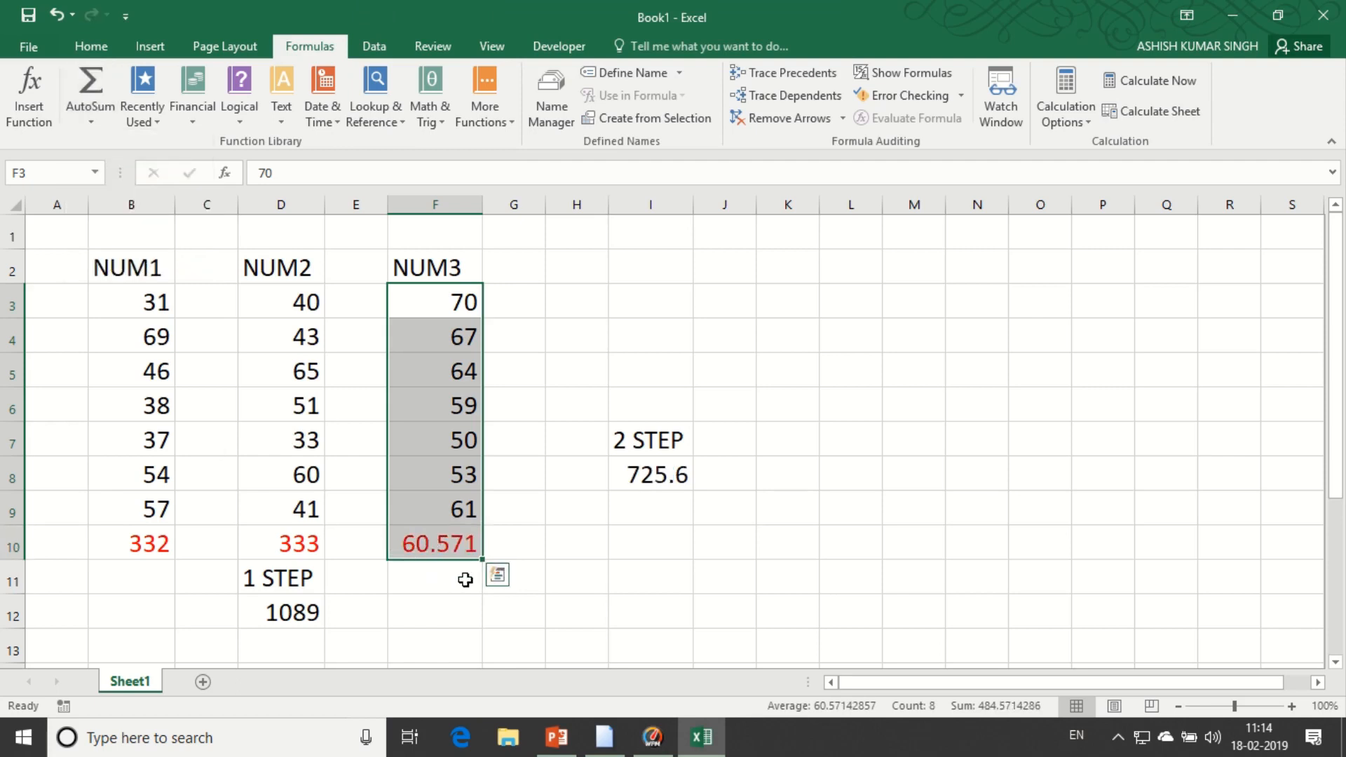
{"action": "key", "text": "ctrl+z"}
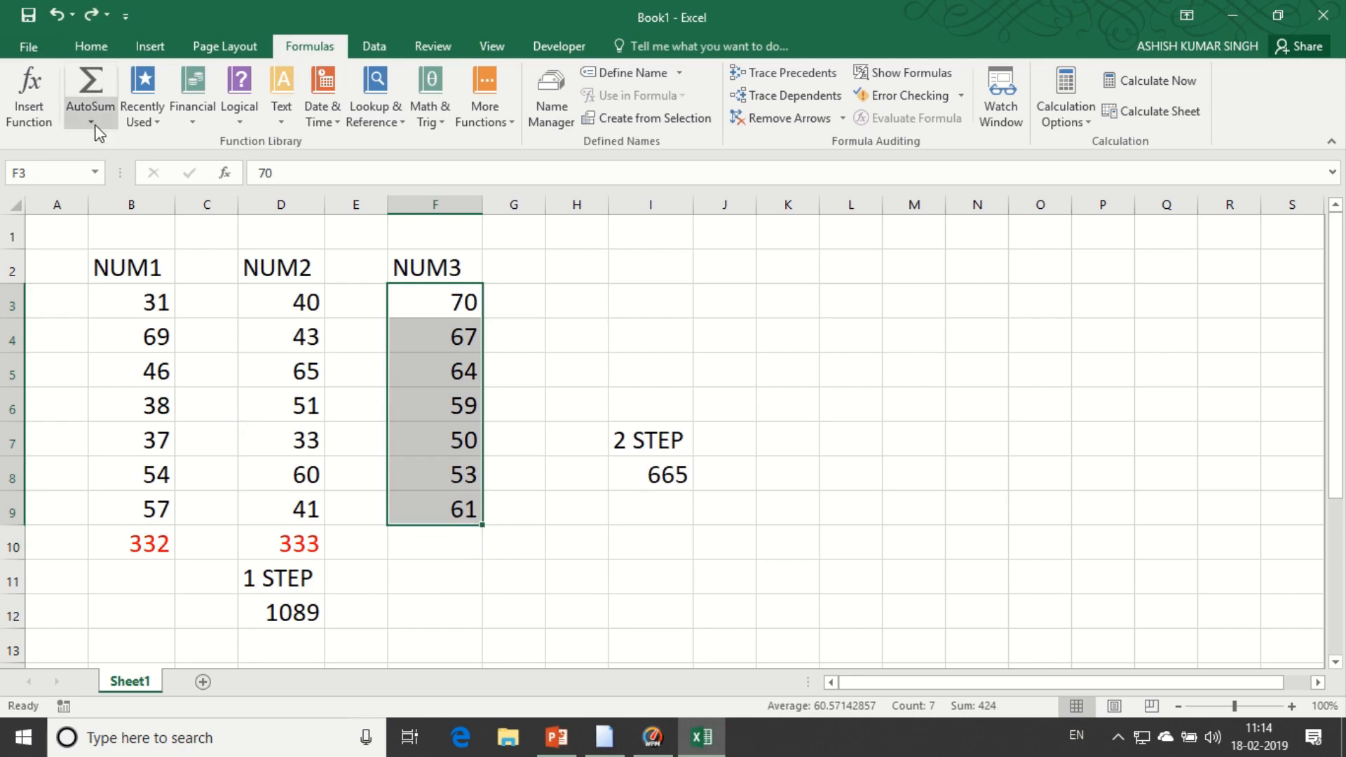
Step: Try the AutoSum Count Numbers option on the NUM3 values in F3:F9, and undo the inserted result
{"action": "left_click", "coordinate": [94, 125]}
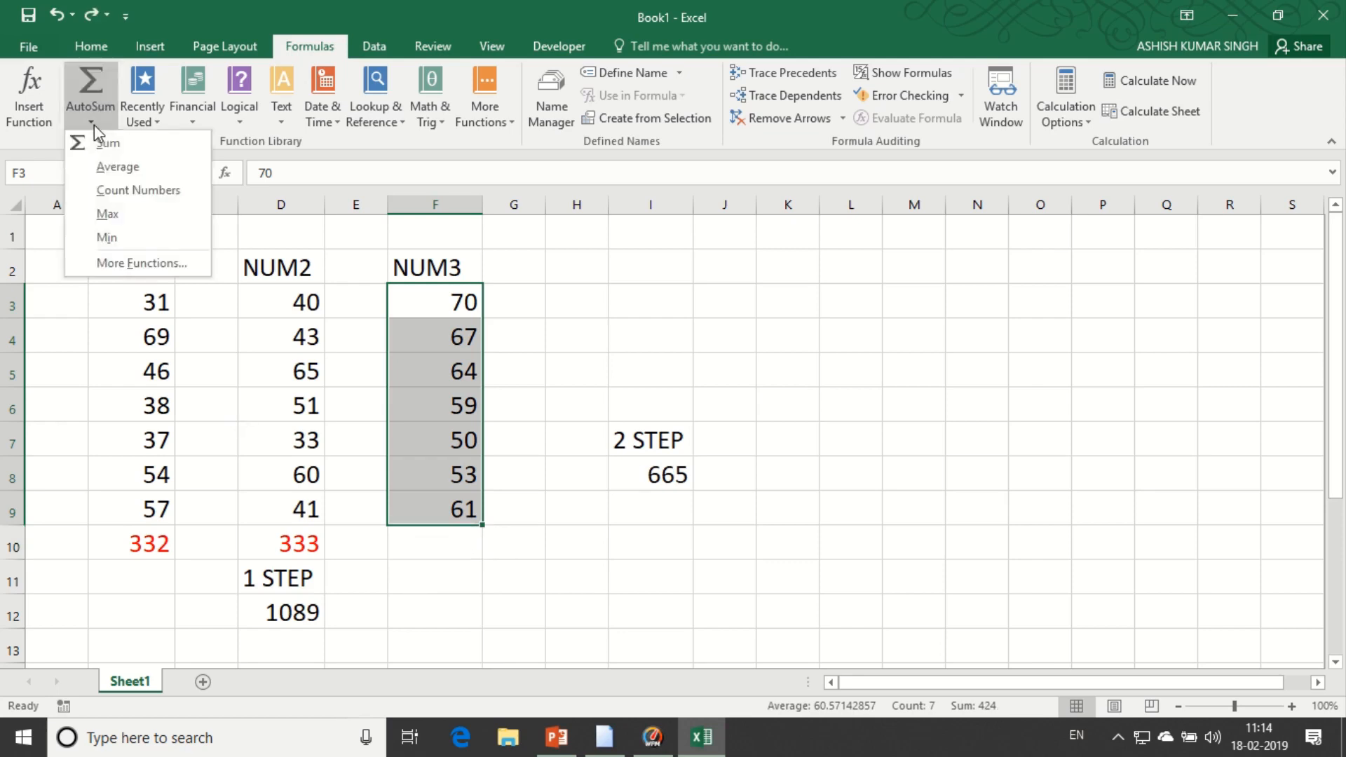
{"action": "left_click", "coordinate": [108, 191]}
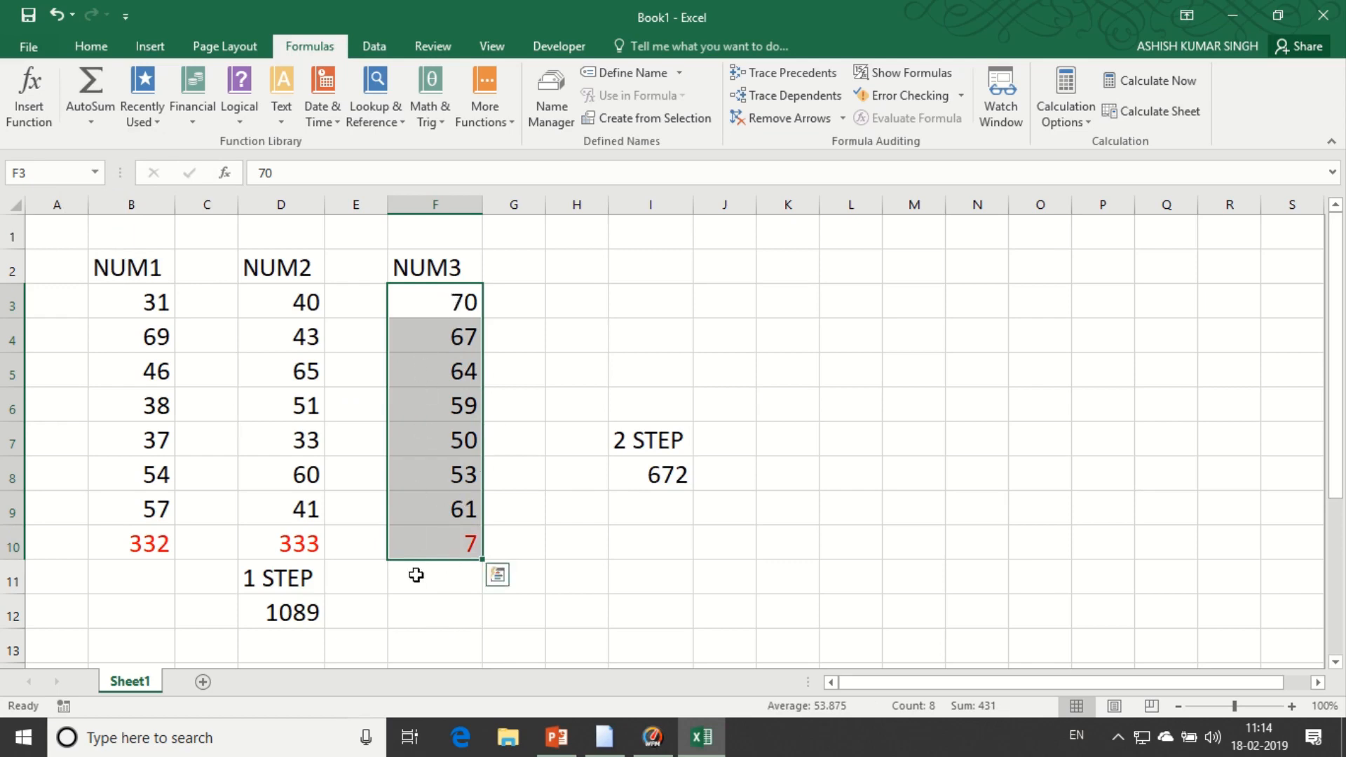
{"action": "key", "text": "ctrl+z"}
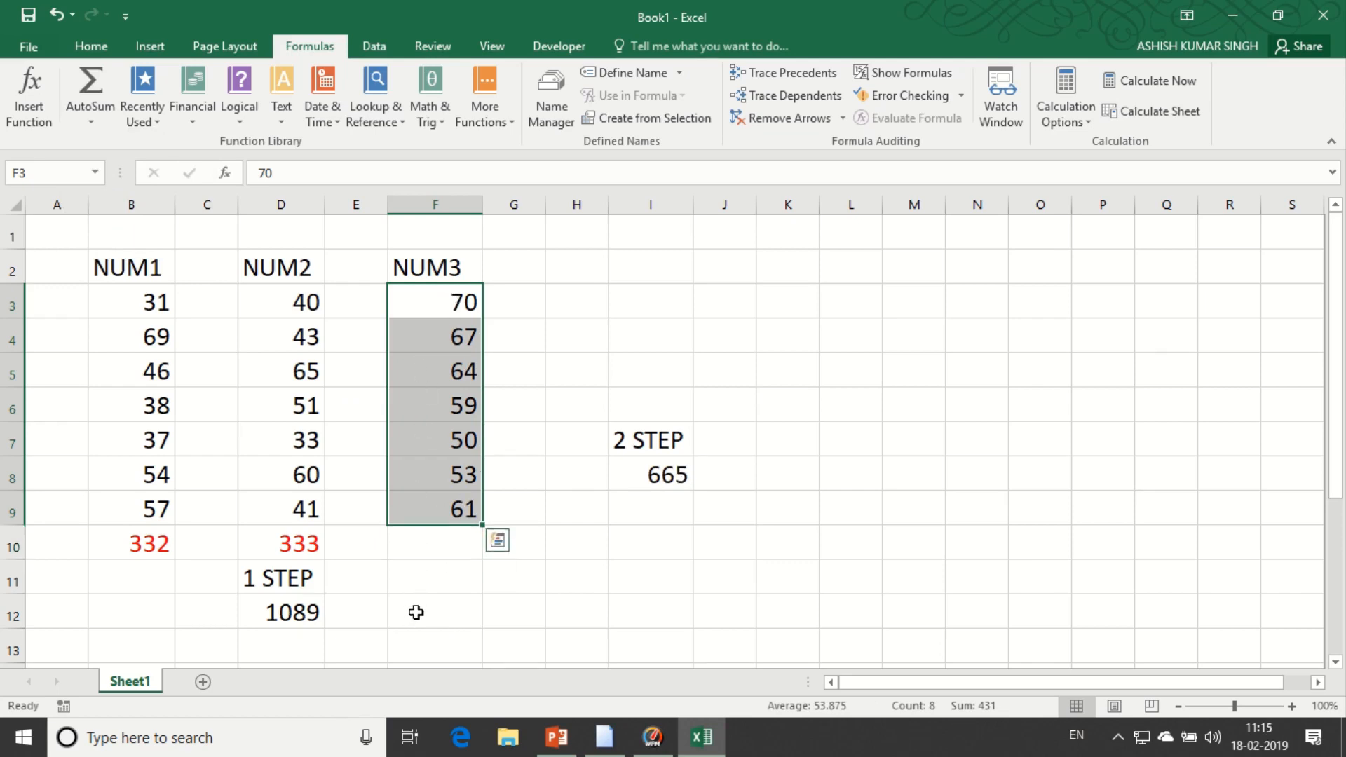
Step: Try the AutoSum Max option on the NUM3 values in F3:F9, and undo the inserted result
{"action": "left_click", "coordinate": [91, 124]}
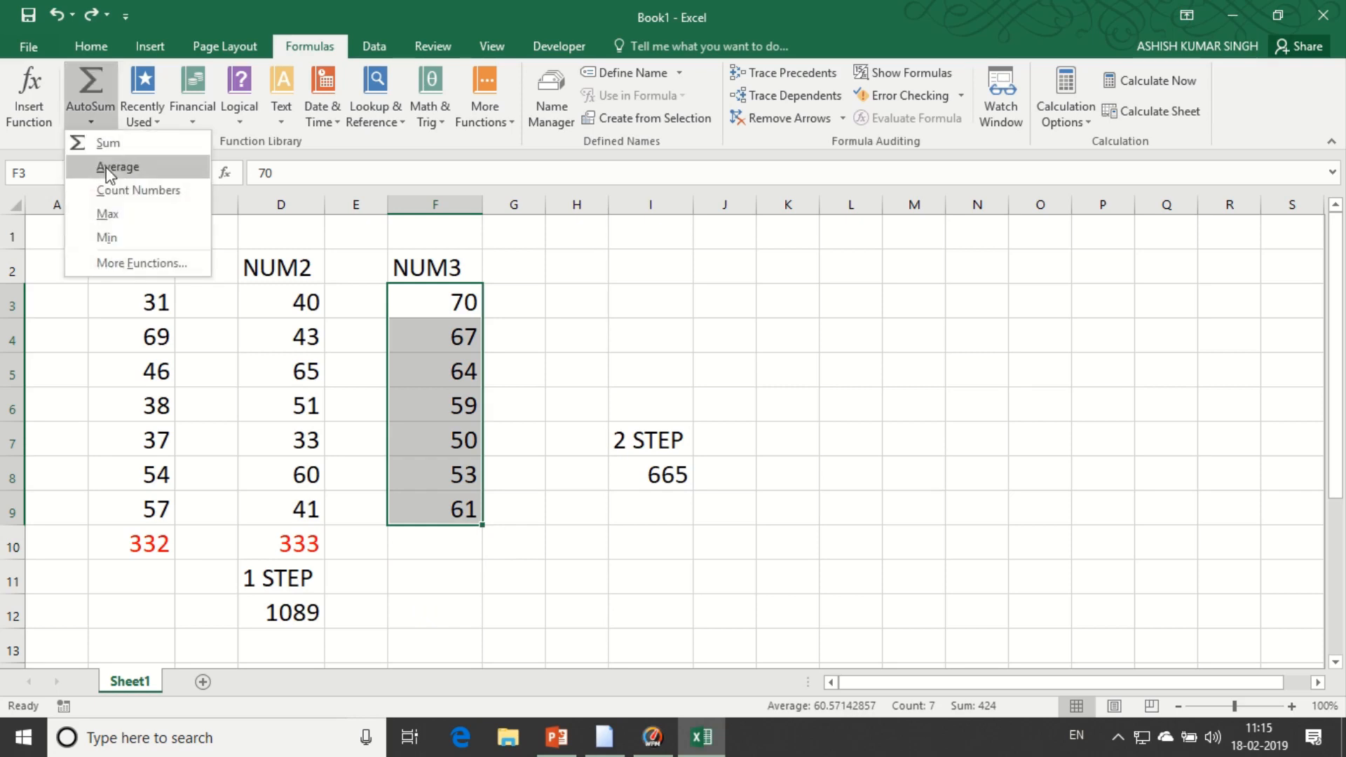
{"action": "left_click", "coordinate": [114, 216]}
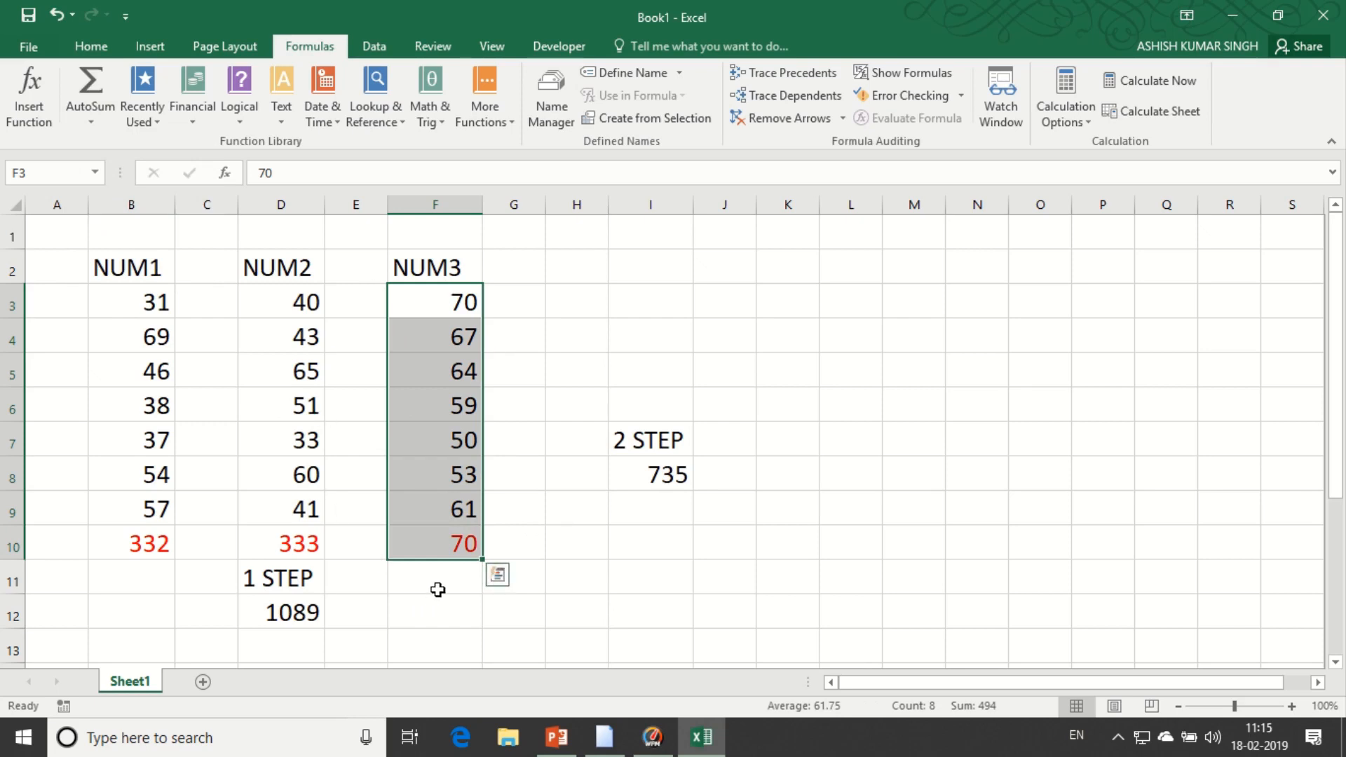
{"action": "key", "text": "ctrl+z"}
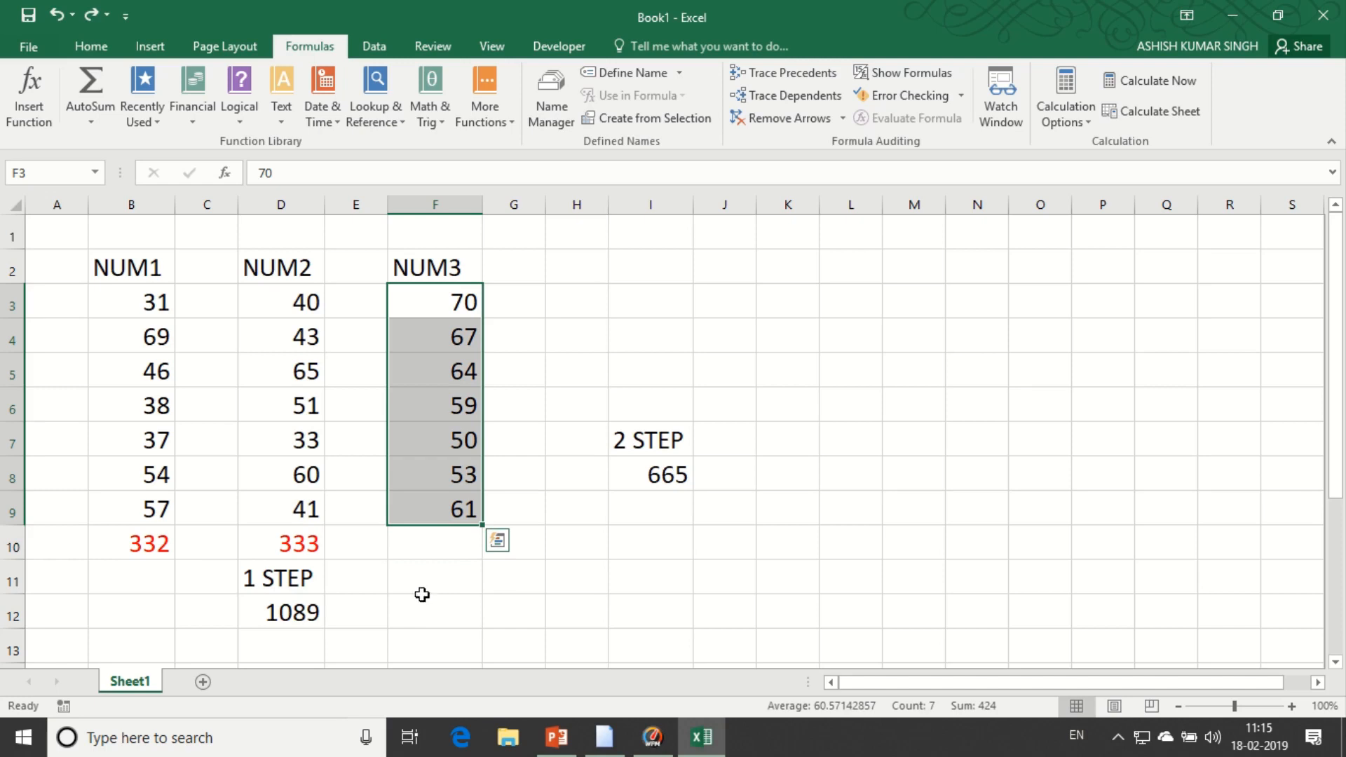
Step: Try the AutoSum Min option on the NUM3 values in F3:F9, and undo the inserted result
{"action": "left_click", "coordinate": [89, 122]}
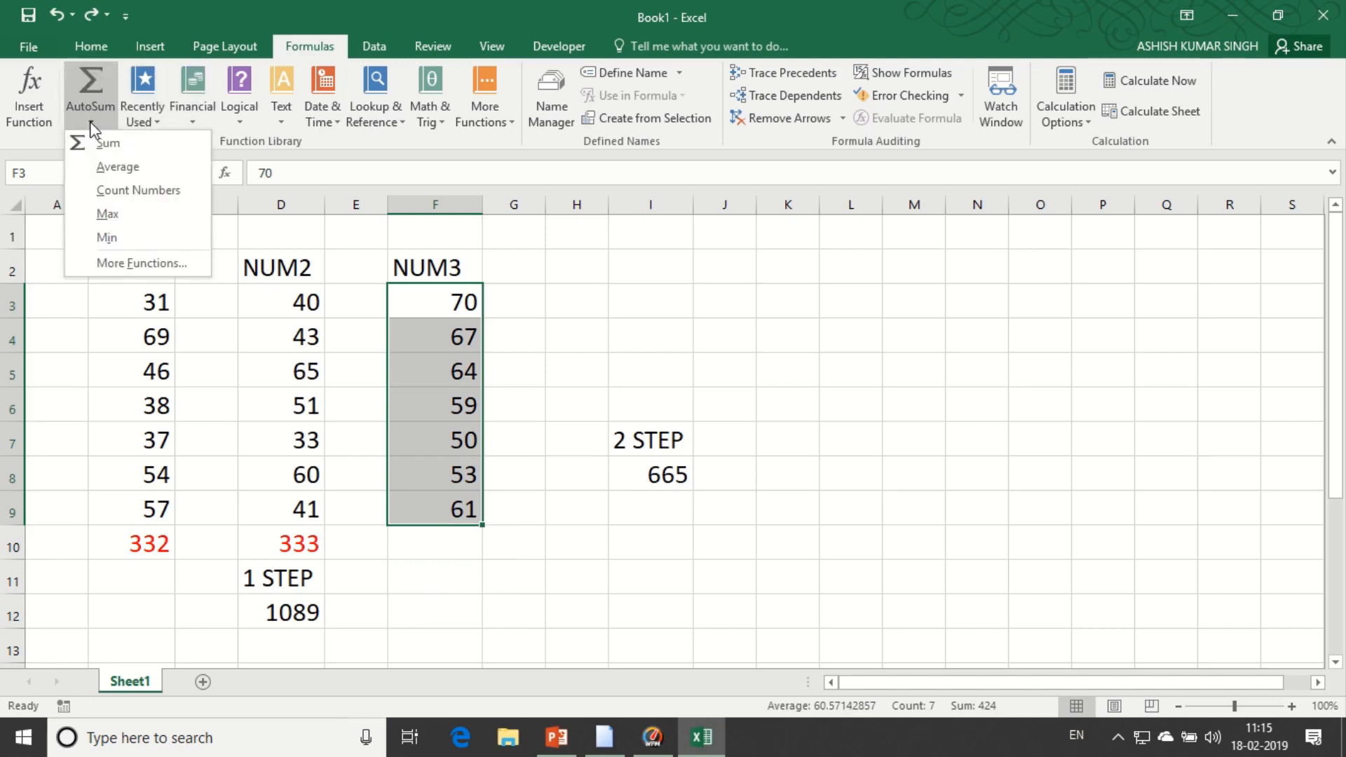
{"action": "left_click", "coordinate": [107, 237]}
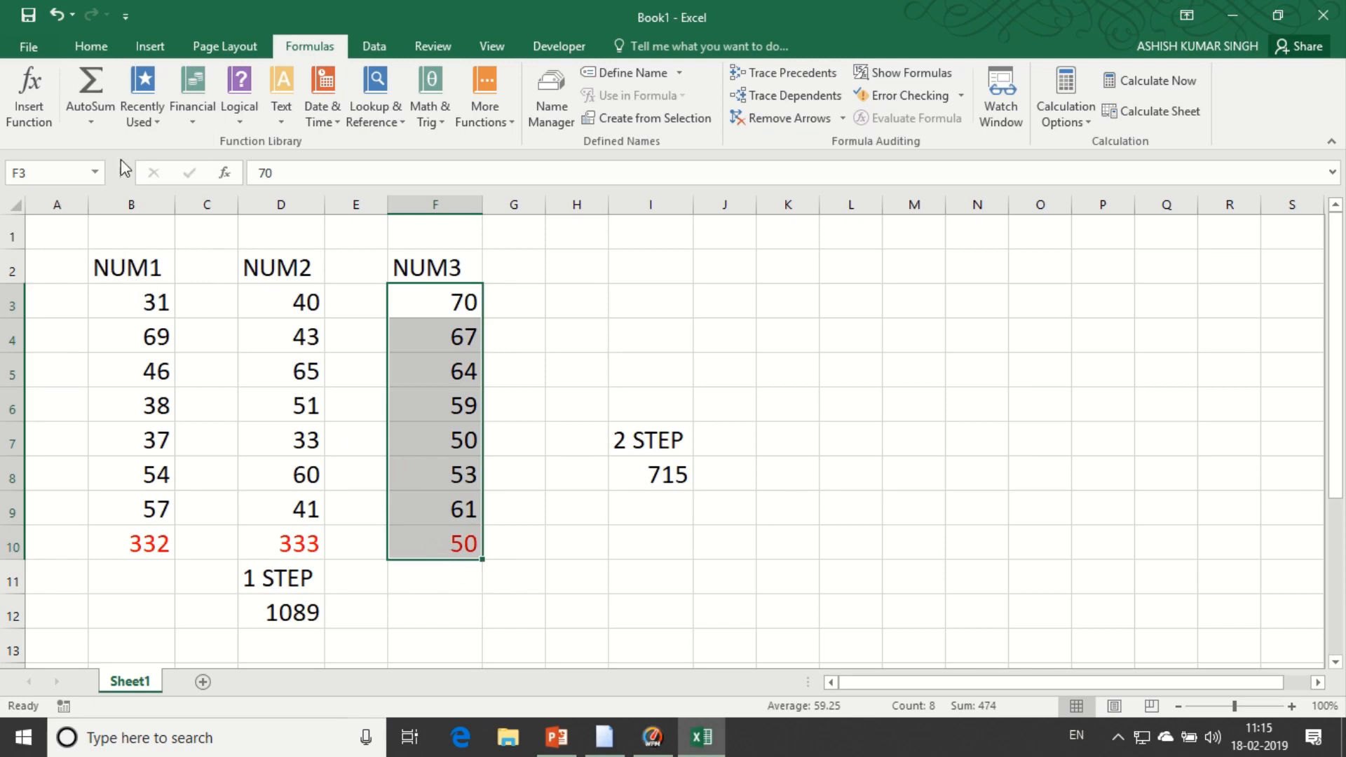
{"action": "left_click", "coordinate": [96, 124]}
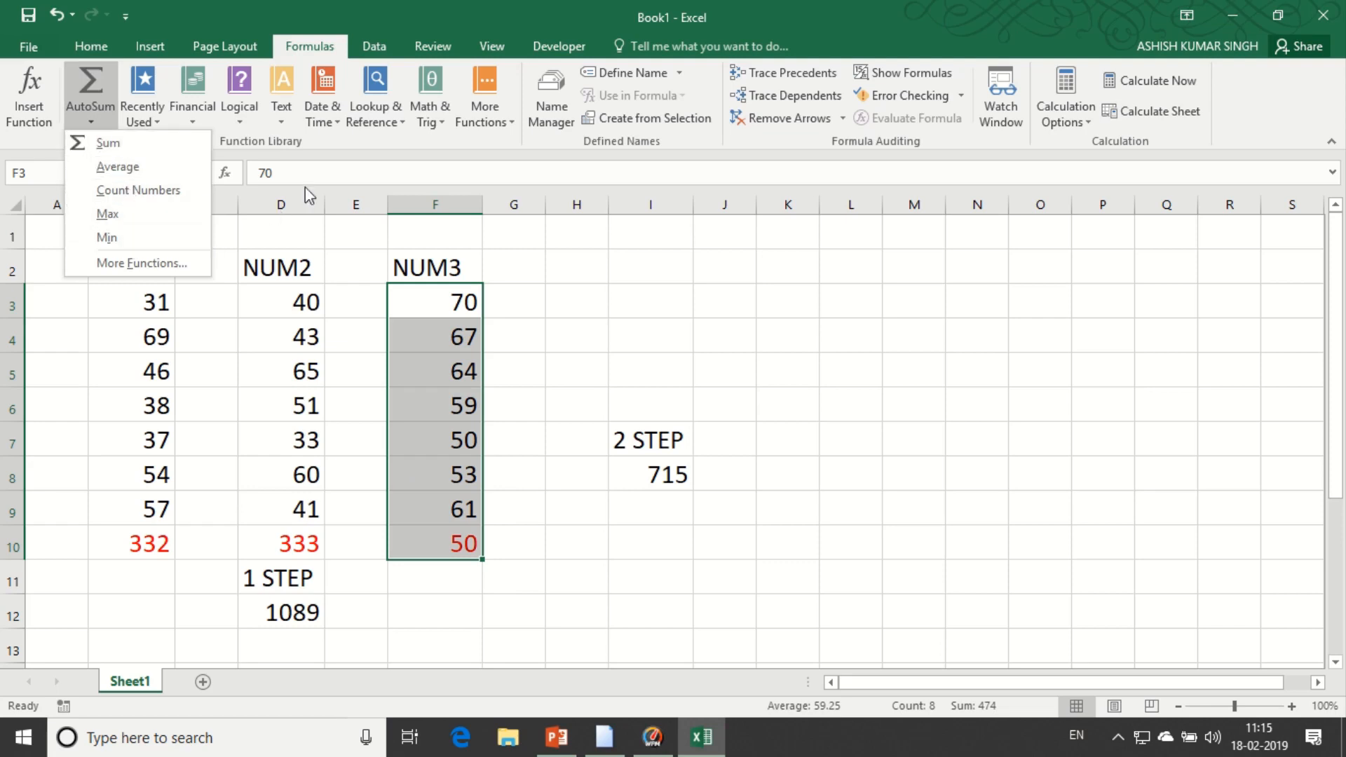
{"action": "left_click", "coordinate": [555, 371]}
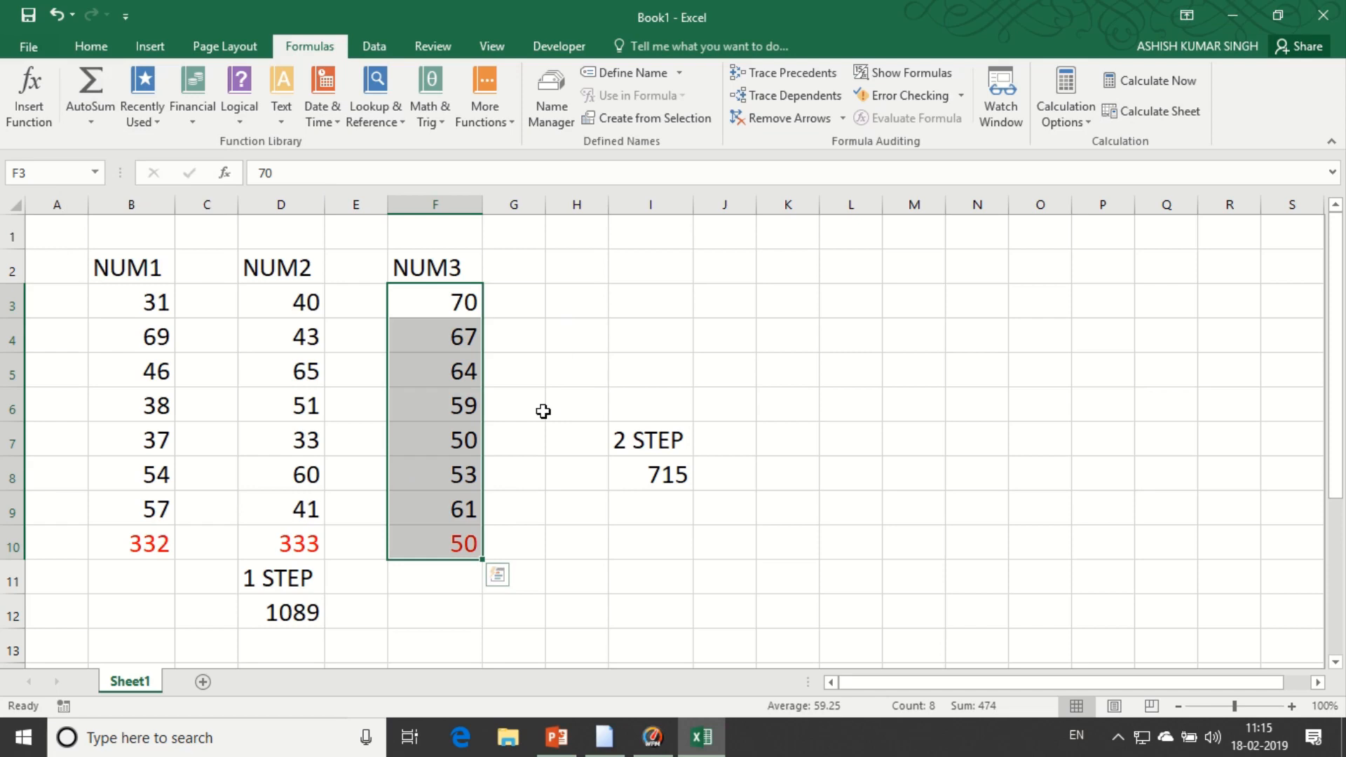
{"action": "key", "text": "ctrl+z"}
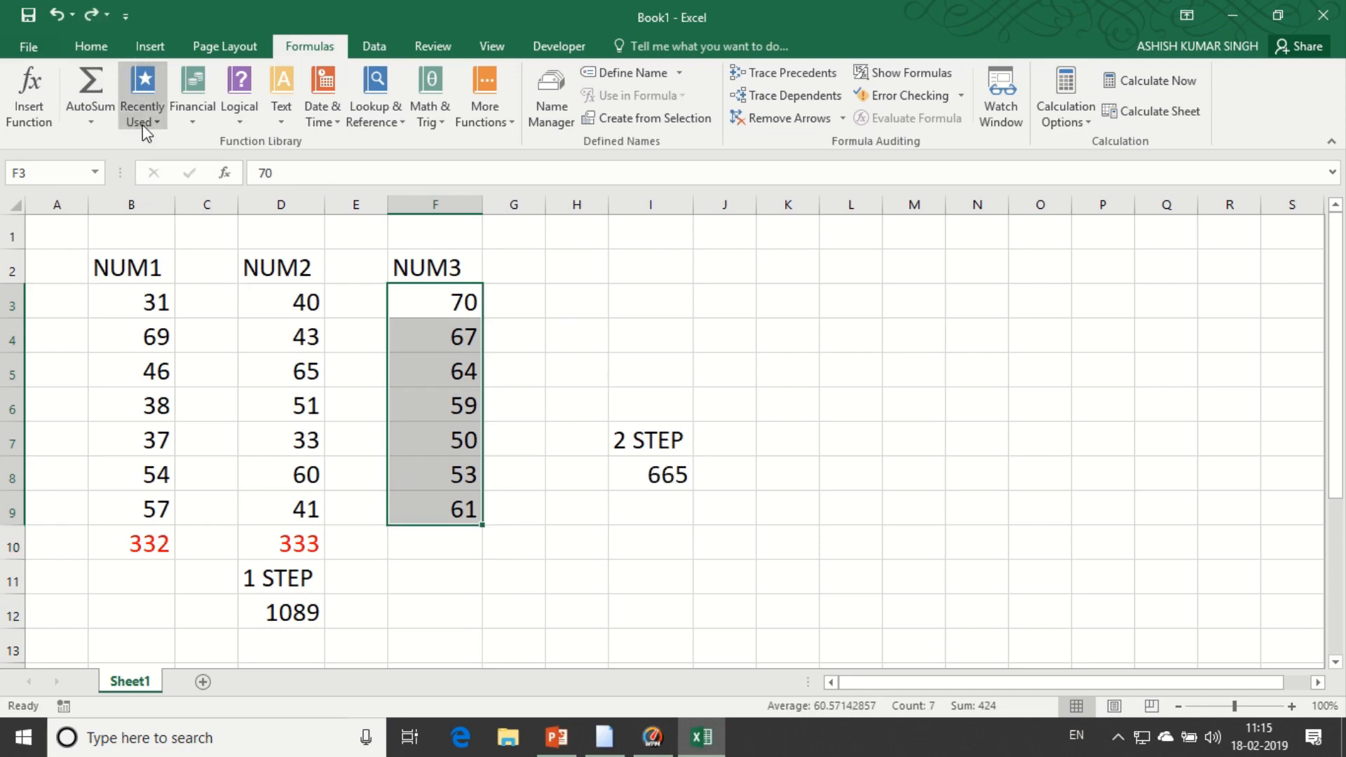
Step: Review the list of recently used functions
{"action": "left_click", "coordinate": [143, 121]}
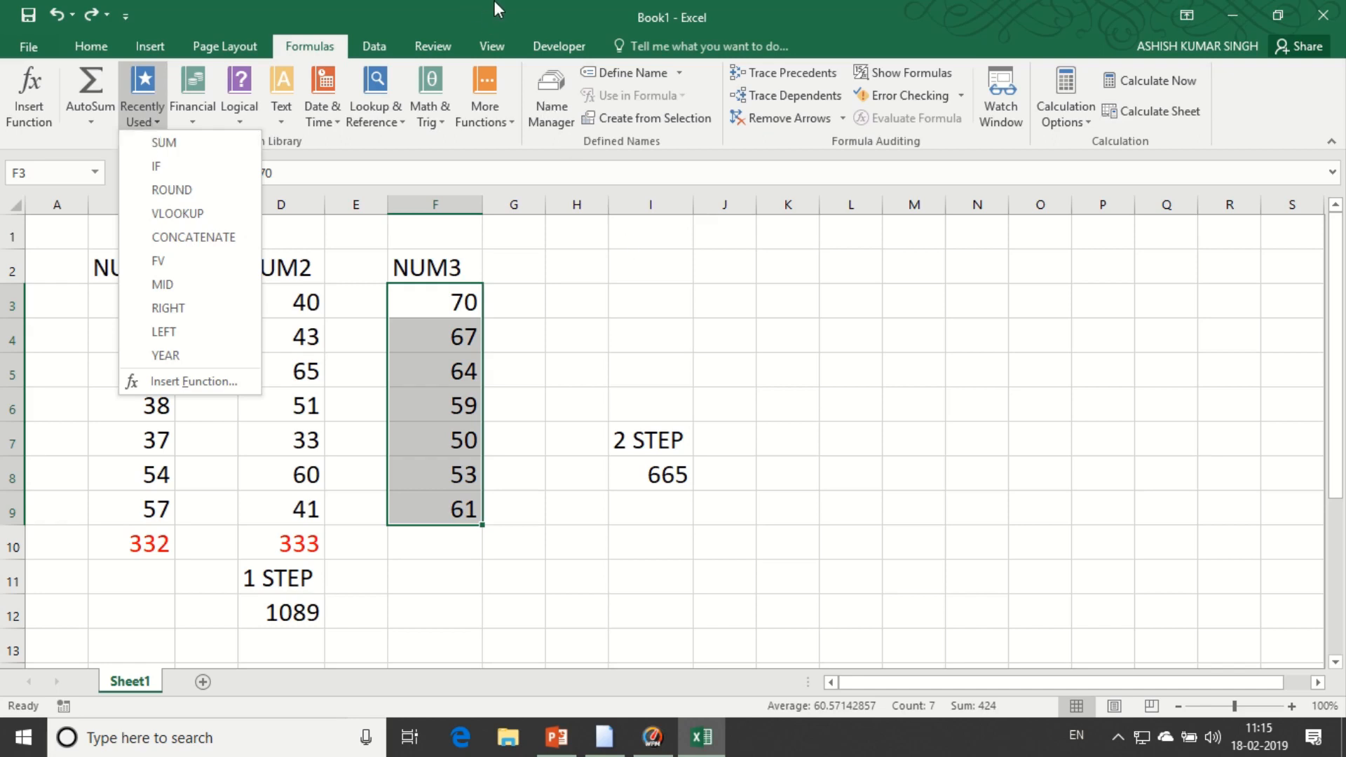
{"action": "left_click", "coordinate": [536, 35]}
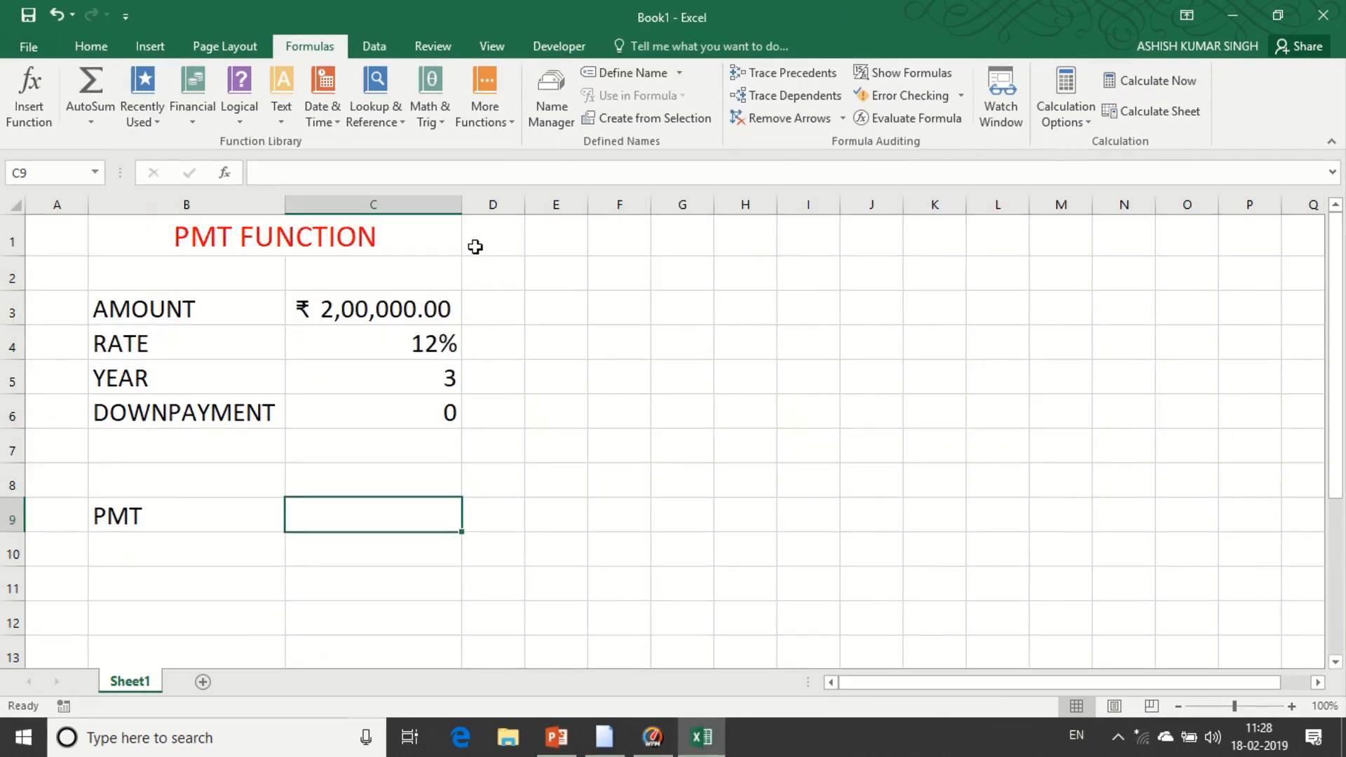
Step: Find PMT among the financial functions and read its description without inserting it
{"action": "left_click", "coordinate": [193, 123]}
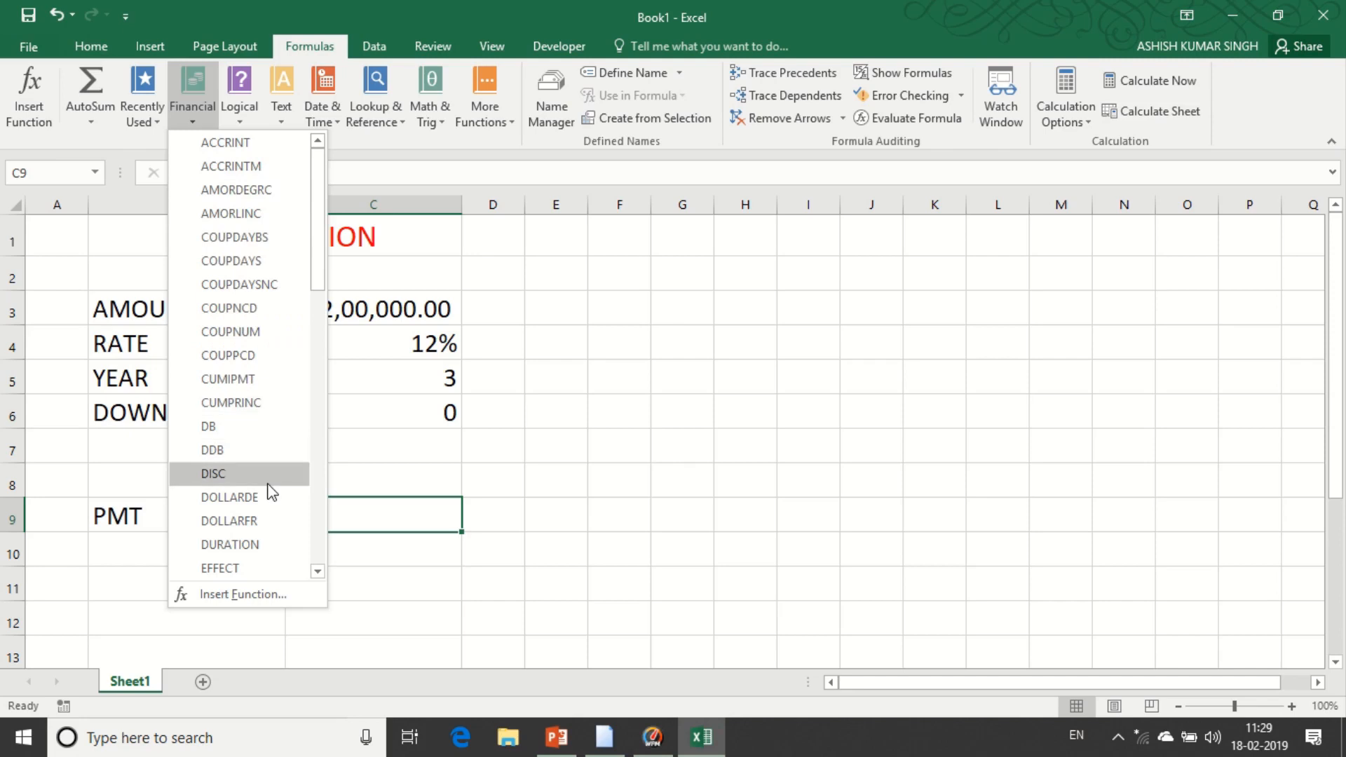
{"action": "left_click_drag", "start_coordinate": [314, 251], "coordinate": [316, 550]}
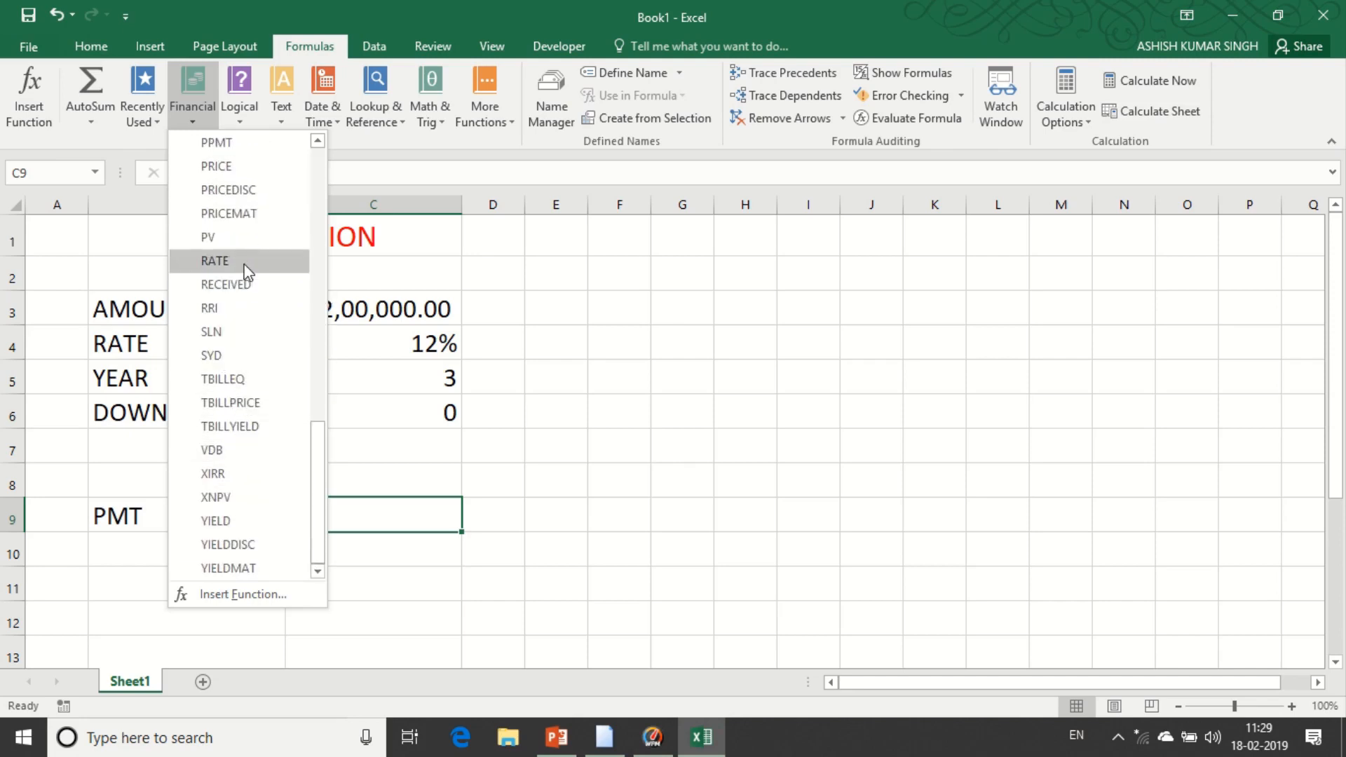
{"action": "left_click_drag", "start_coordinate": [313, 475], "coordinate": [321, 379]}
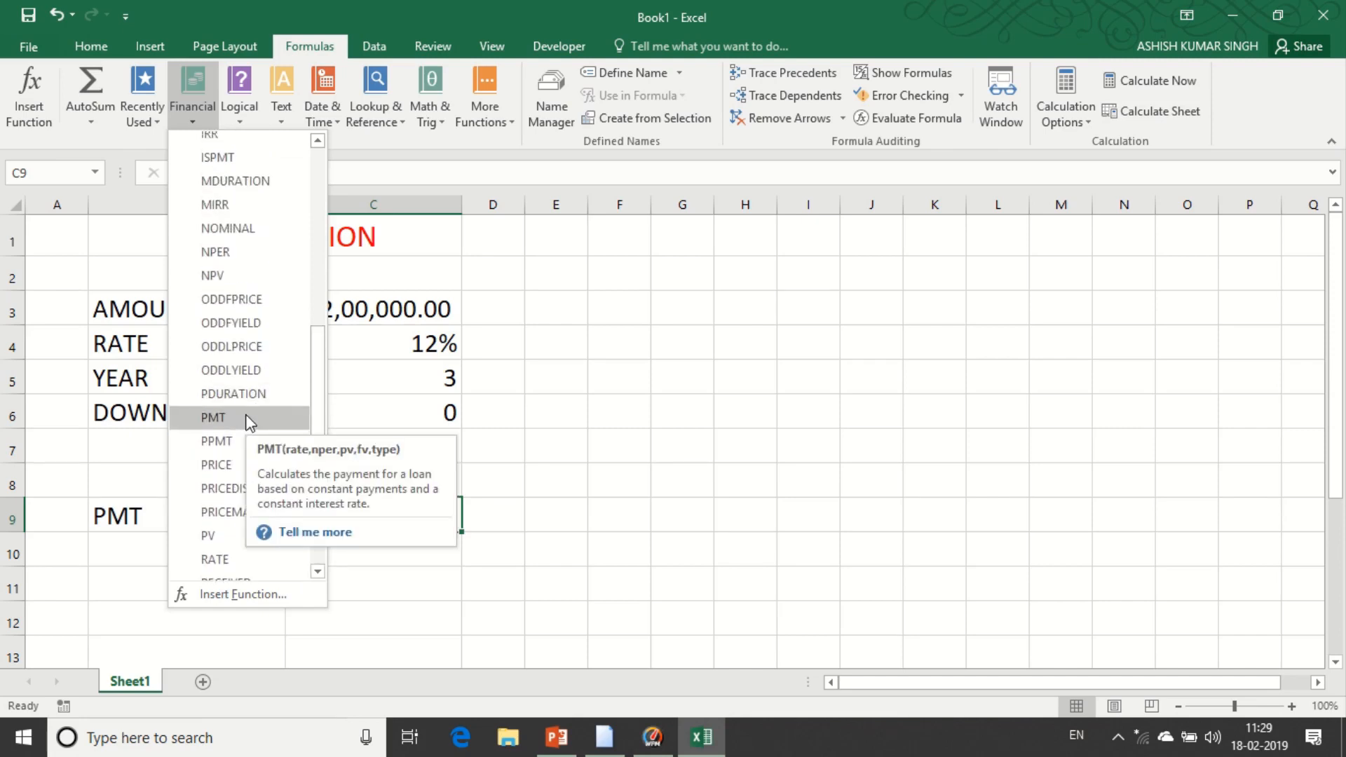
{"action": "left_click", "coordinate": [607, 481]}
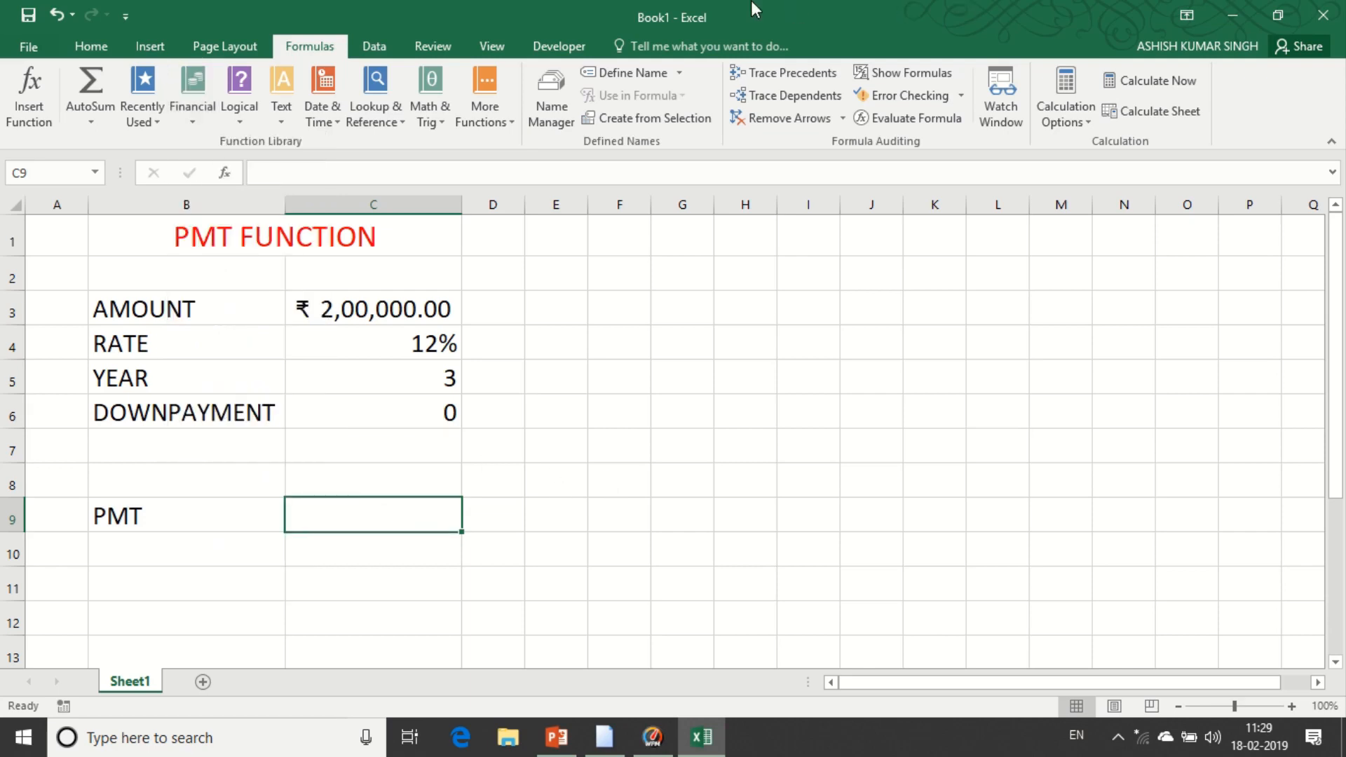
Step: Start a PMT formula in C9 with C4/12 as the monthly rate and C5*12 as the number of payments
{"action": "left_click", "coordinate": [333, 517]}
{"action": "type", "text": "=PMT"}
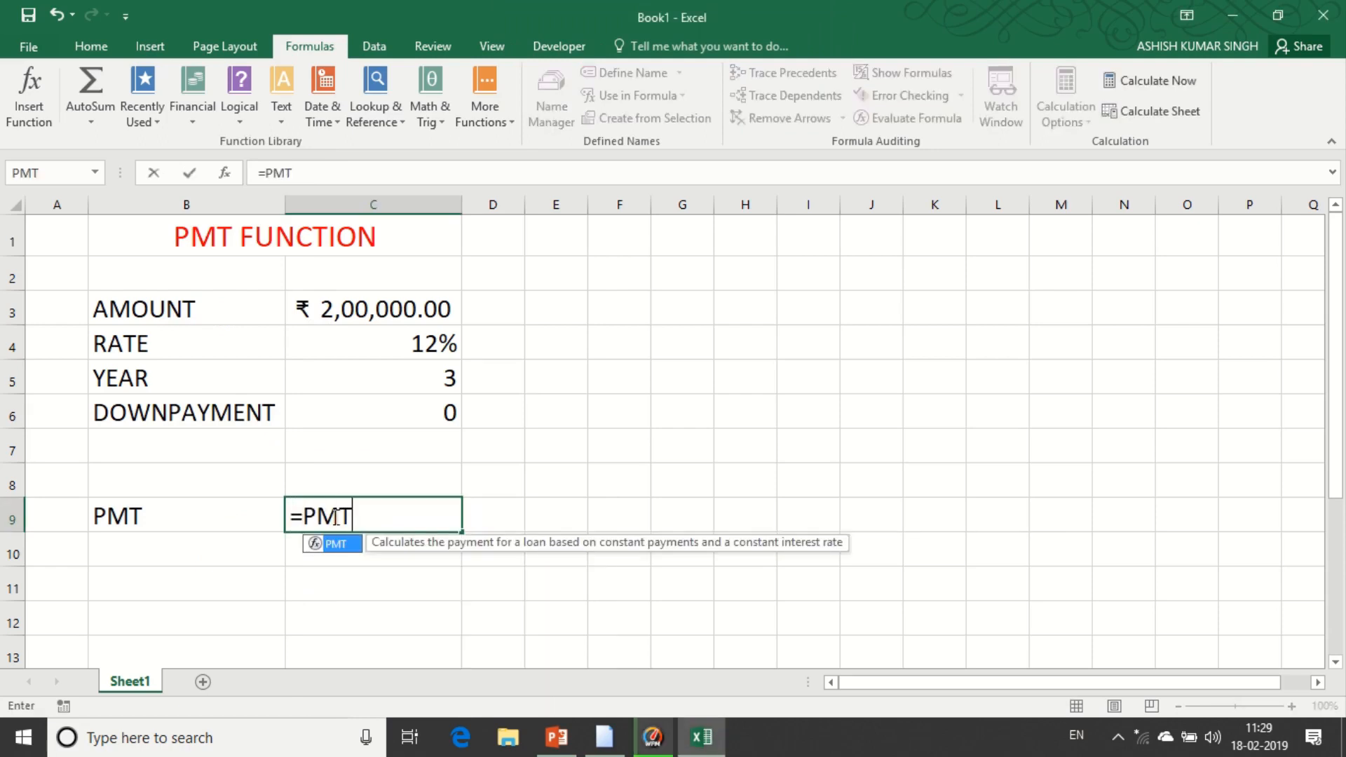
{"action": "type", "text": "("}
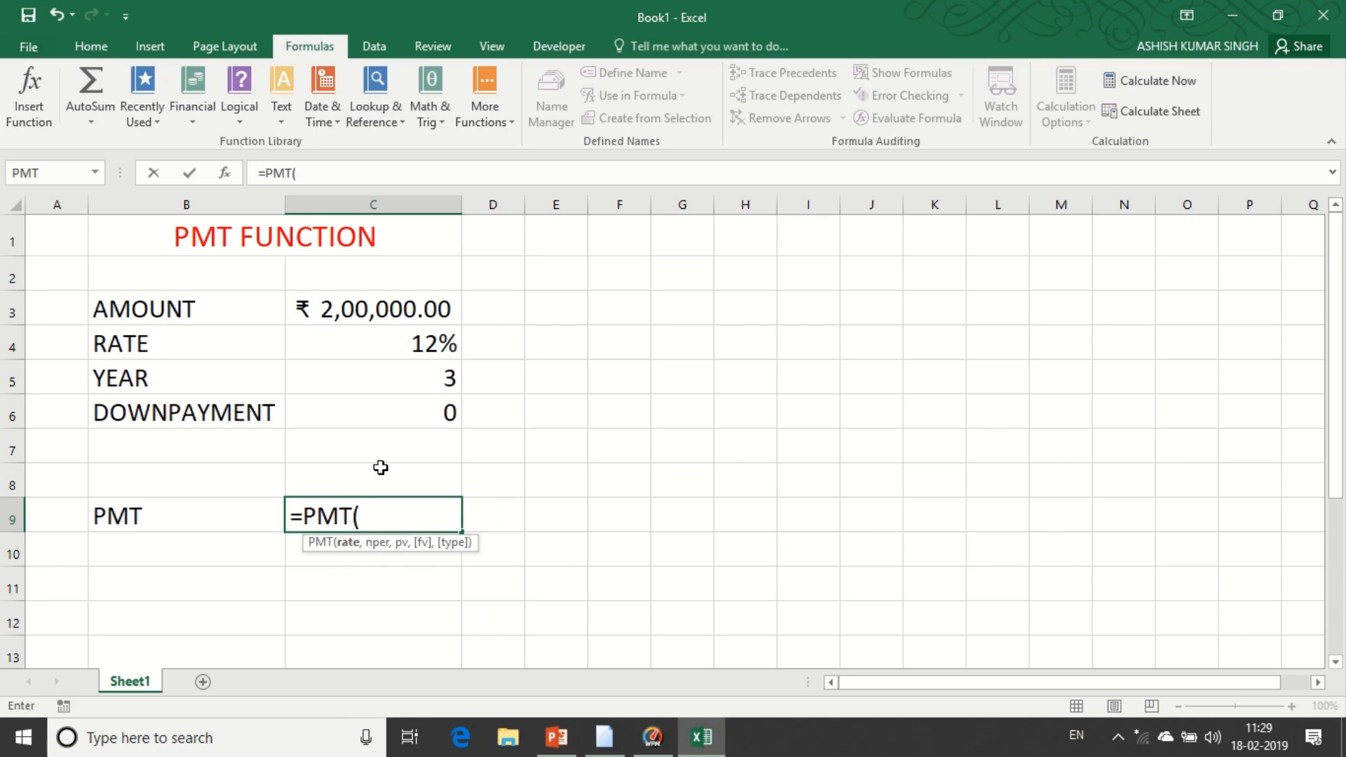
{"action": "left_click", "coordinate": [367, 340]}
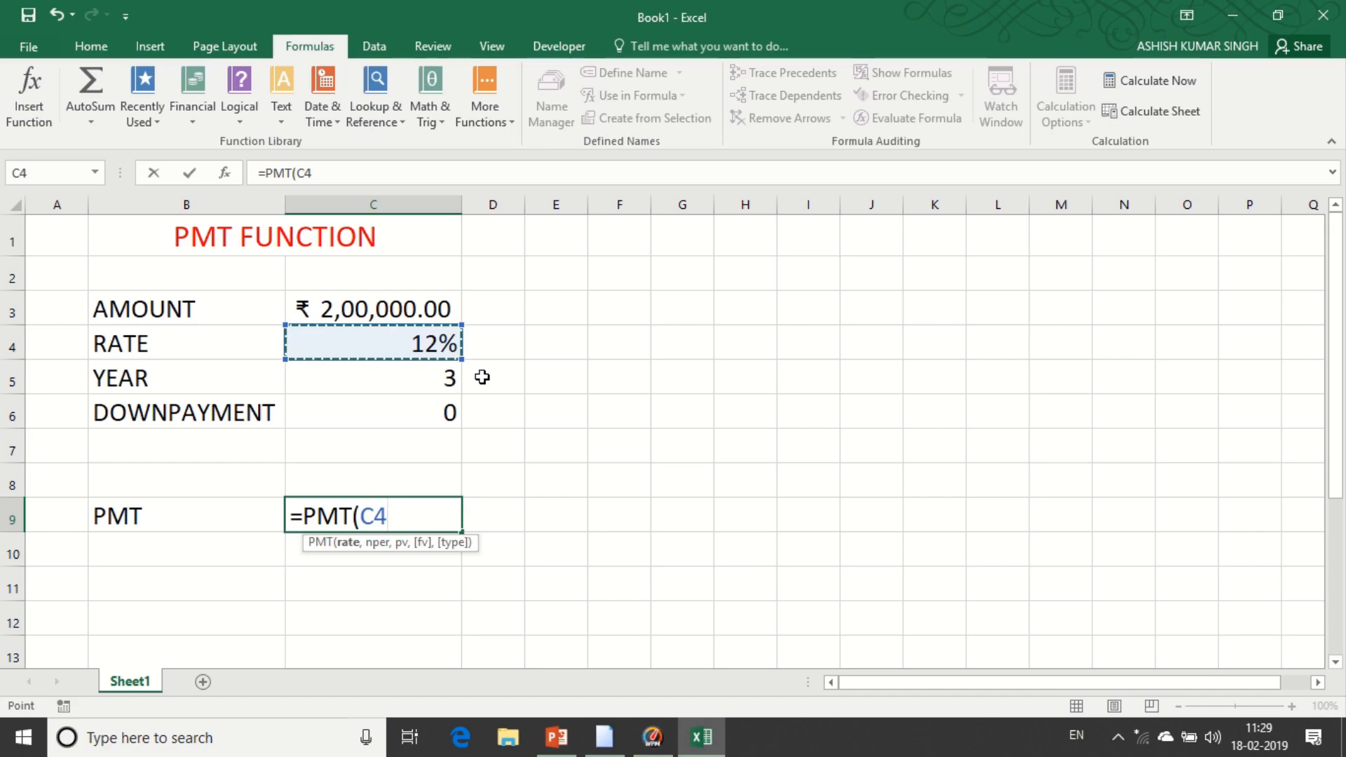
{"action": "type", "text": "/12"}
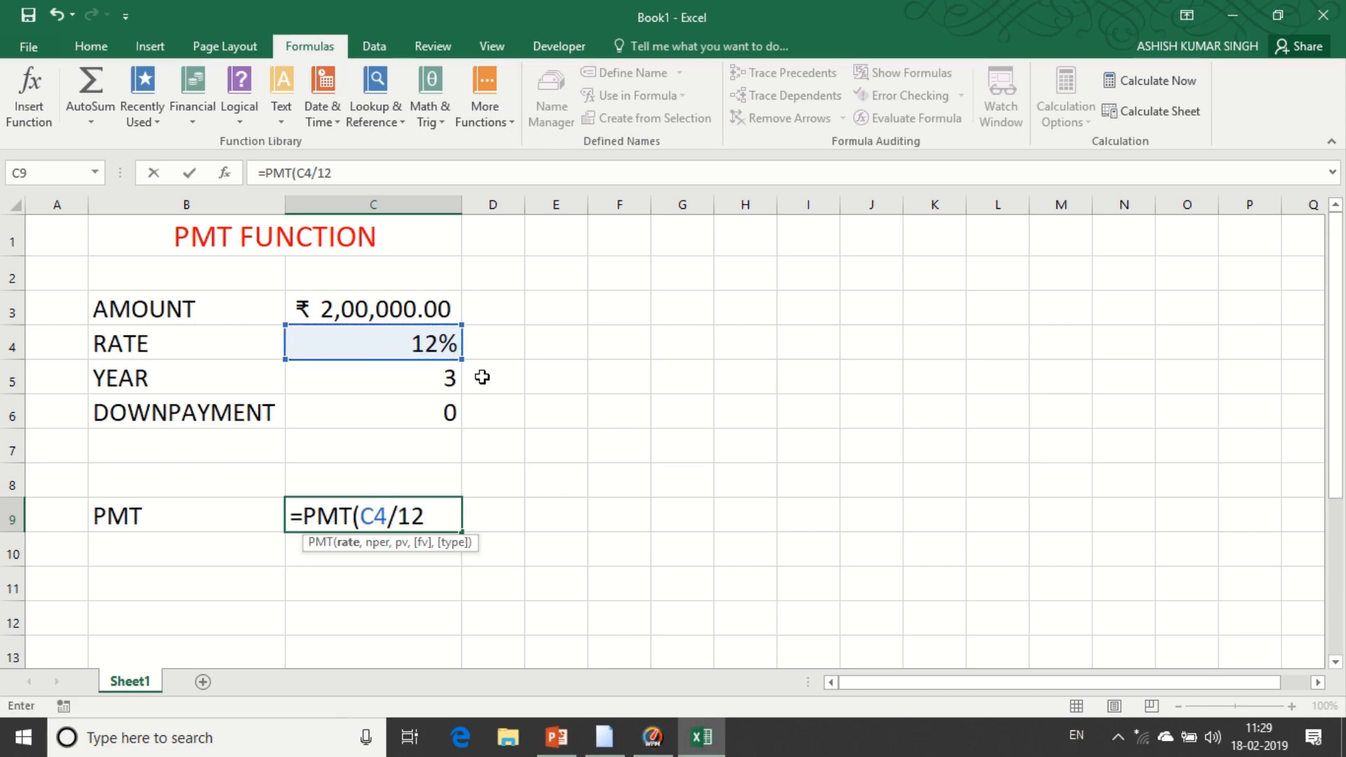
{"action": "type", "text": ","}
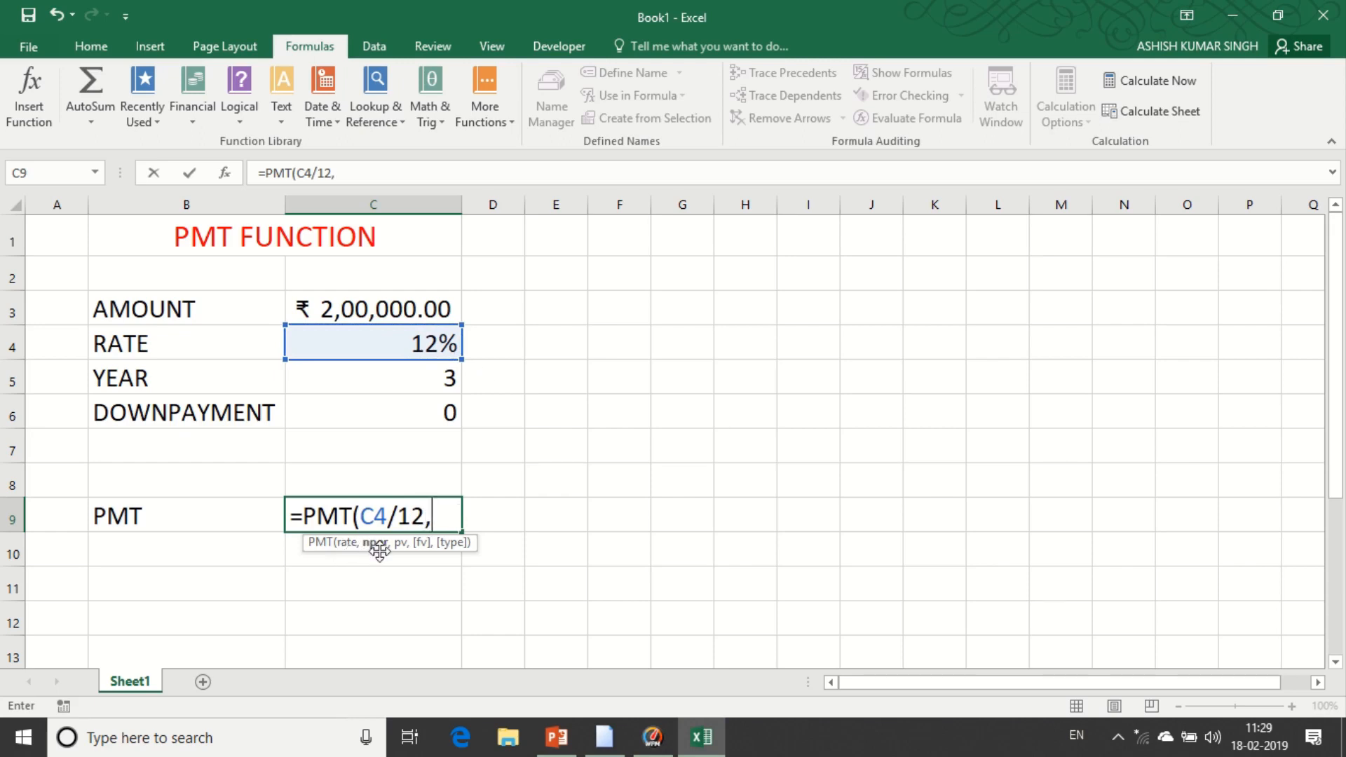
{"action": "left_click", "coordinate": [377, 379]}
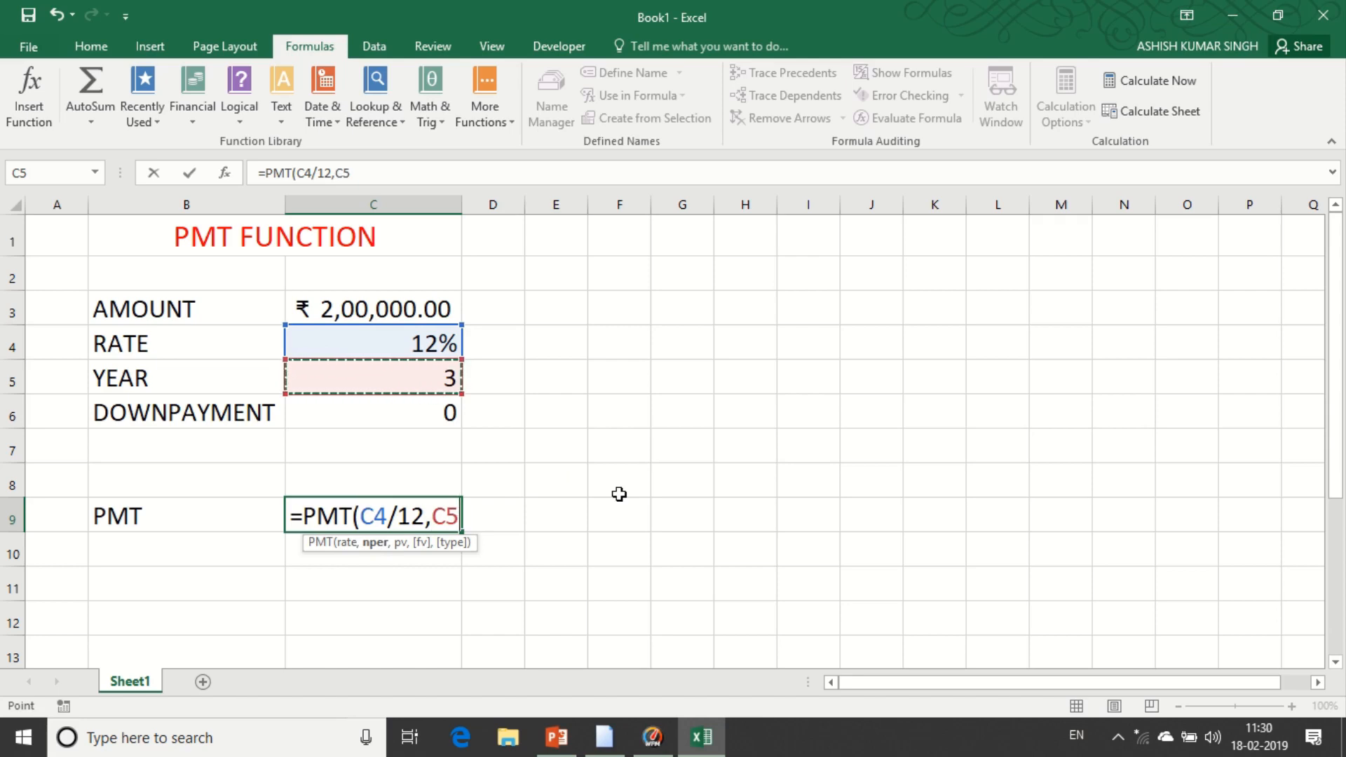
{"action": "type", "text": "*12"}
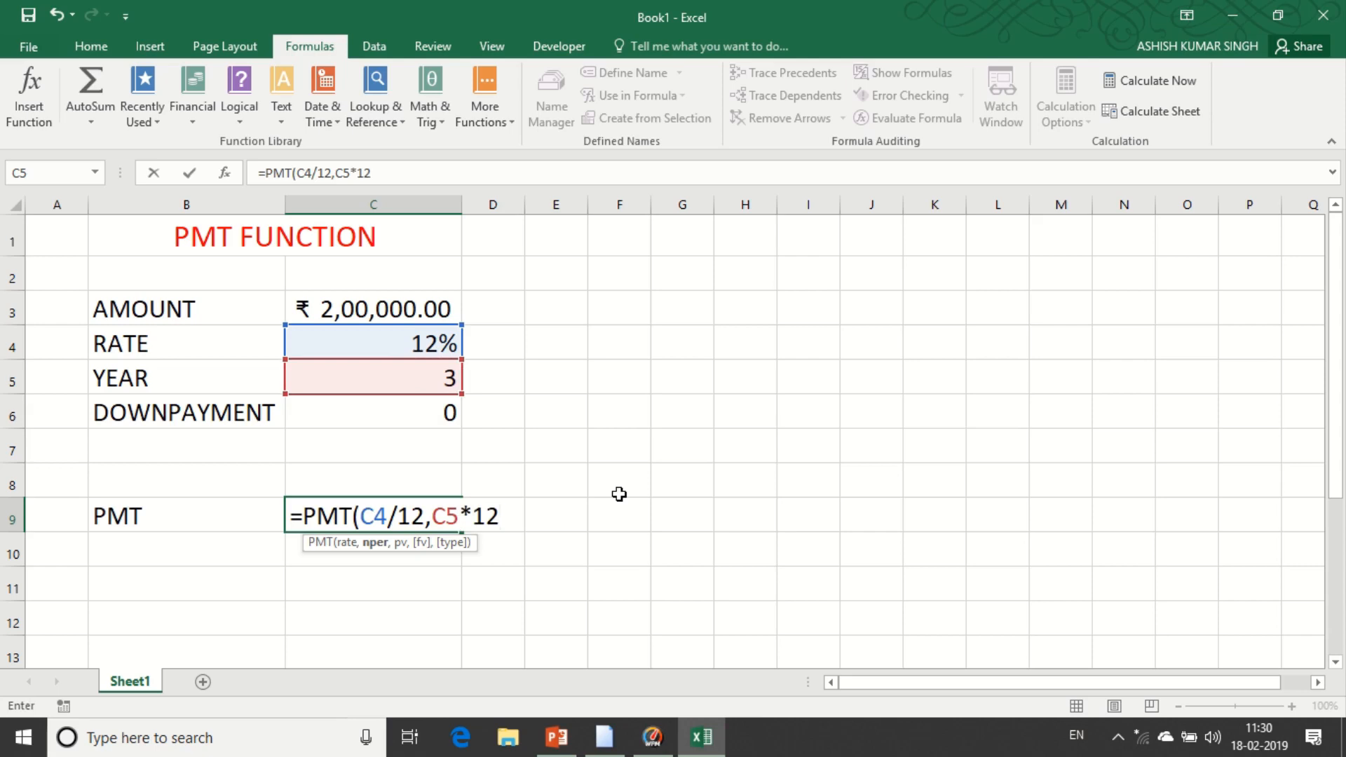
{"action": "type", "text": ","}
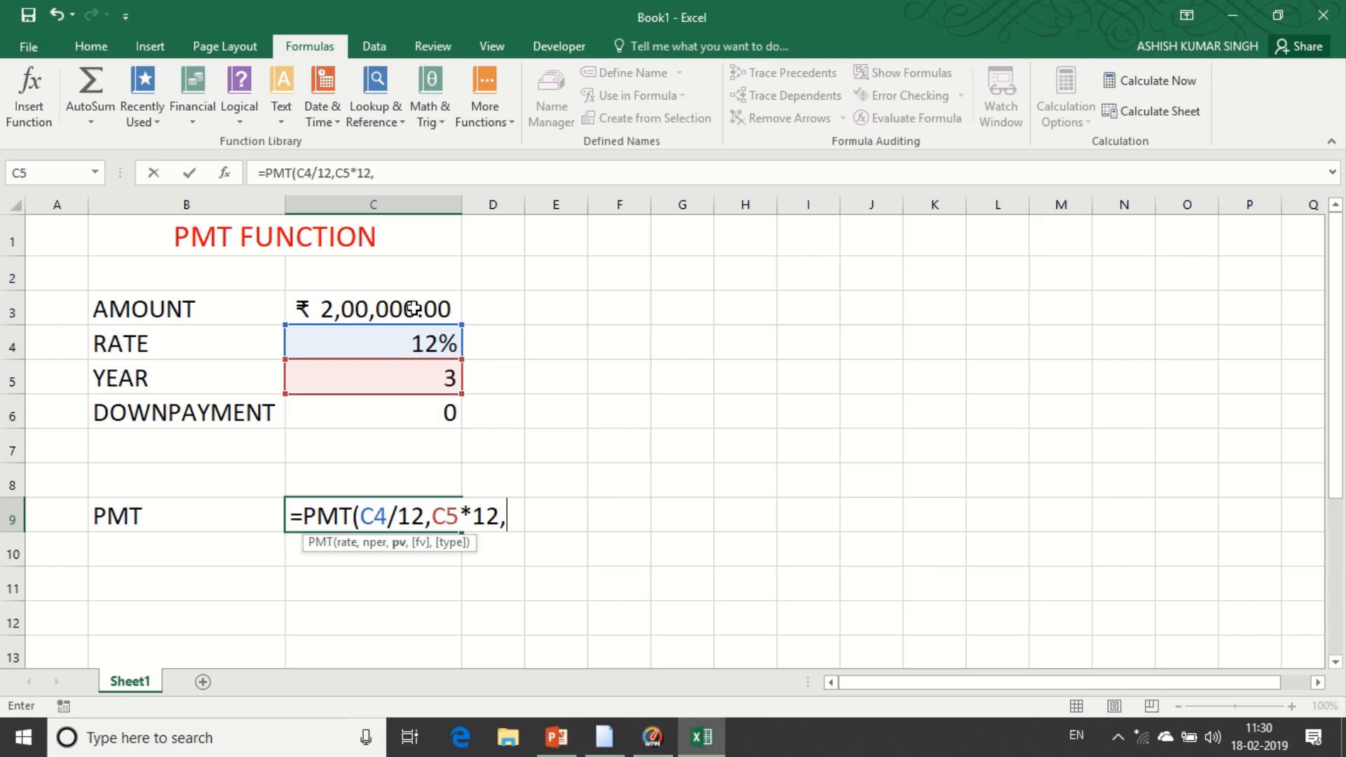
Step: Complete the C9 formula with C3-C6 as the present value, and select the cell holding the result
{"action": "left_click", "coordinate": [365, 309]}
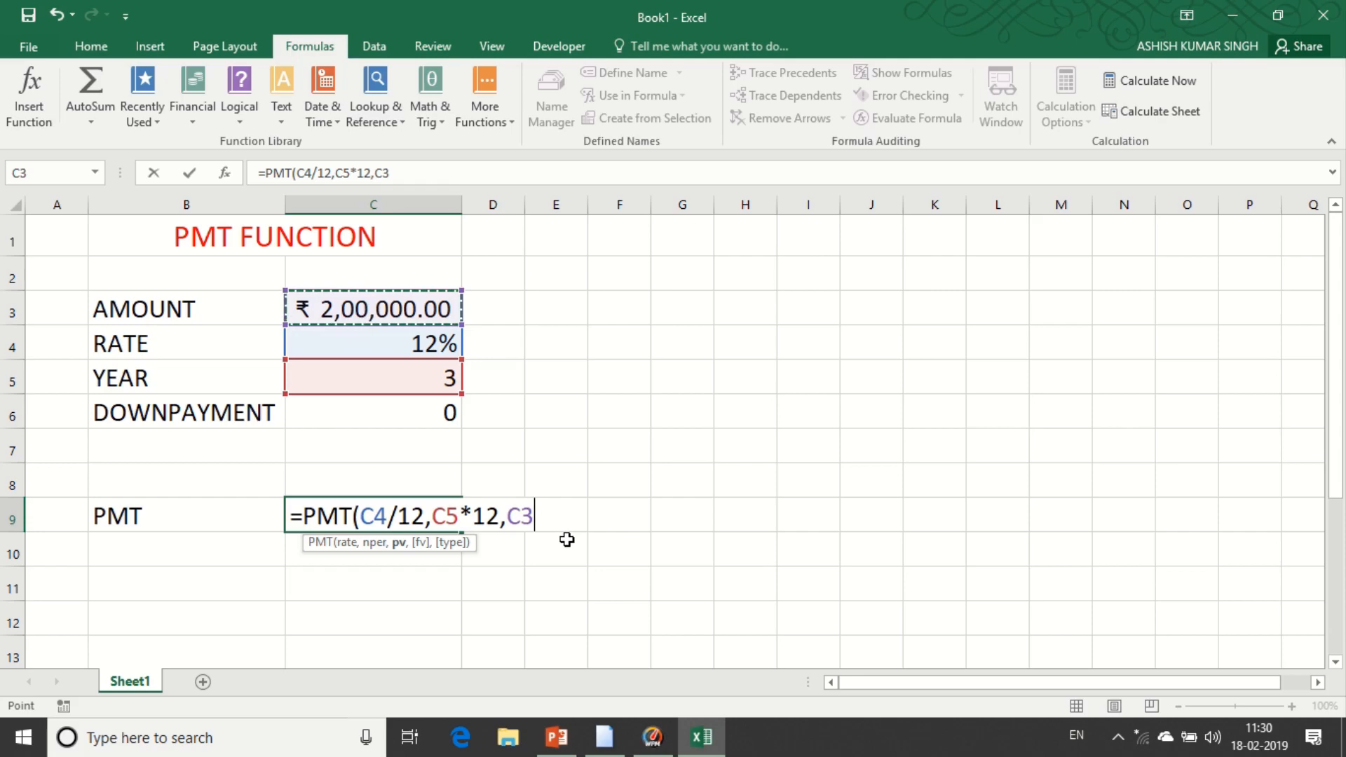
{"action": "type", "text": "-"}
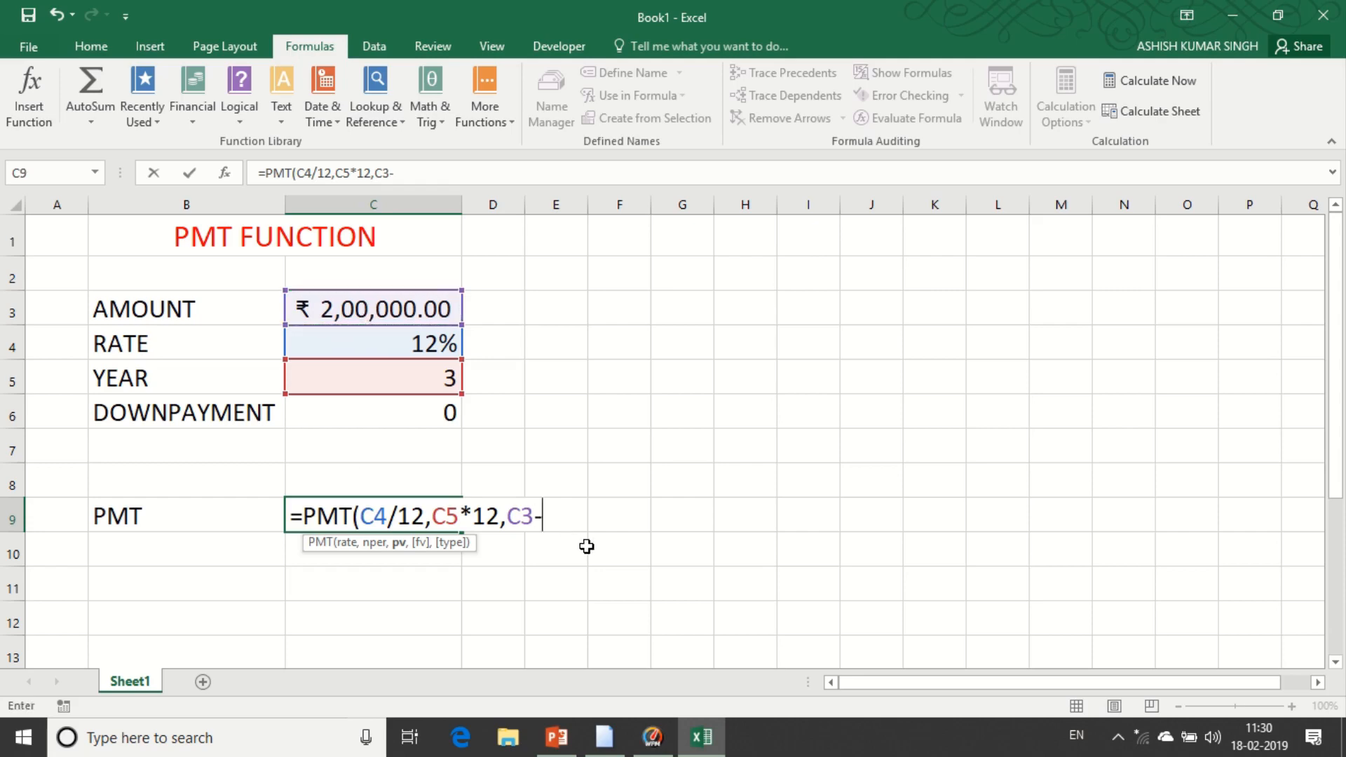
{"action": "left_click", "coordinate": [396, 419]}
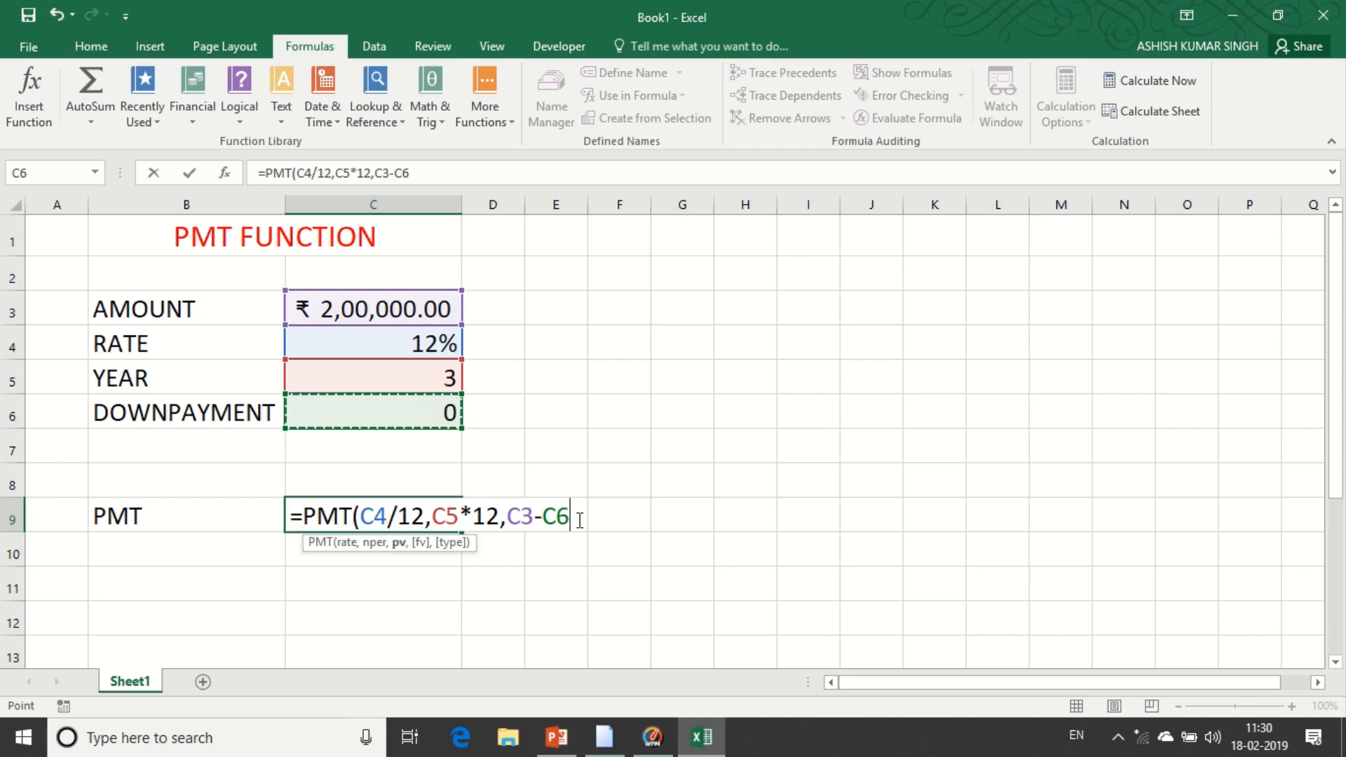
{"action": "type", "text": ")"}
{"action": "key", "text": "Return"}
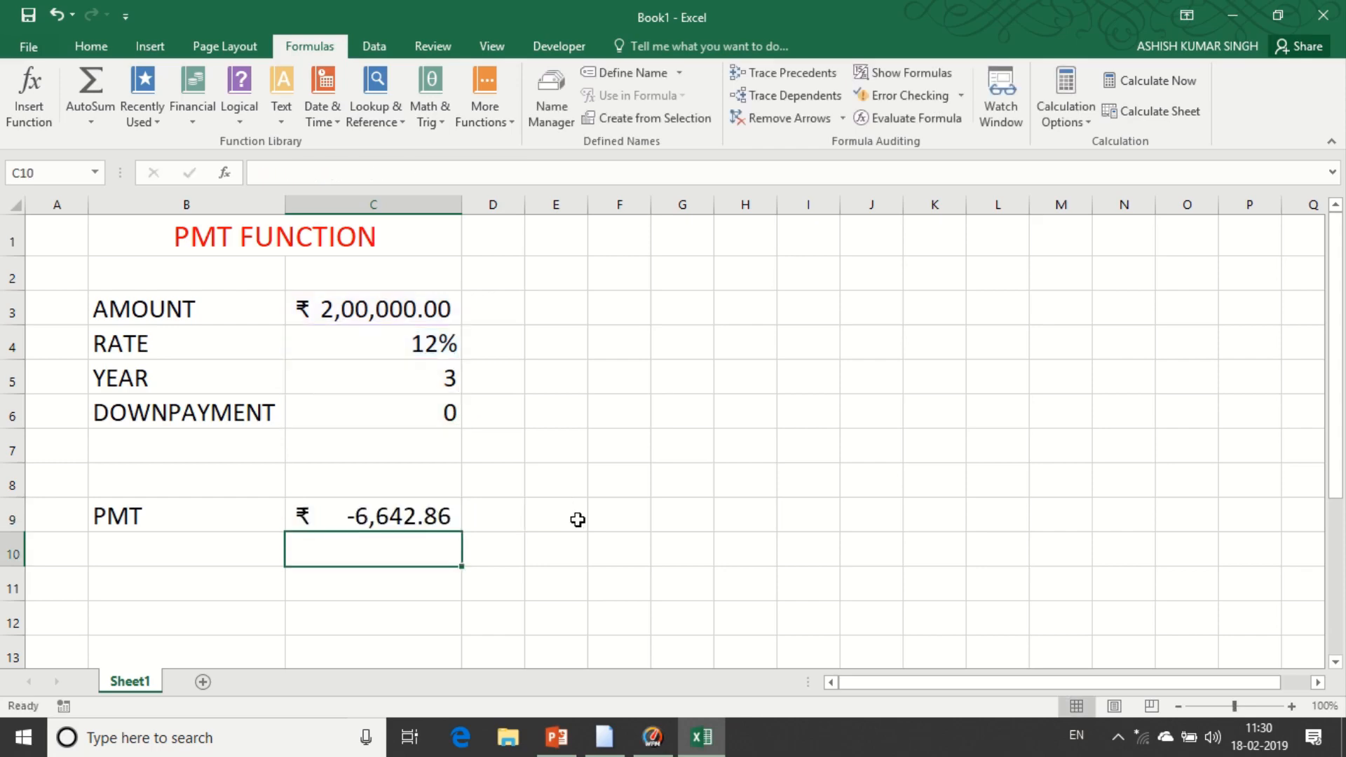
{"action": "left_click", "coordinate": [378, 519]}
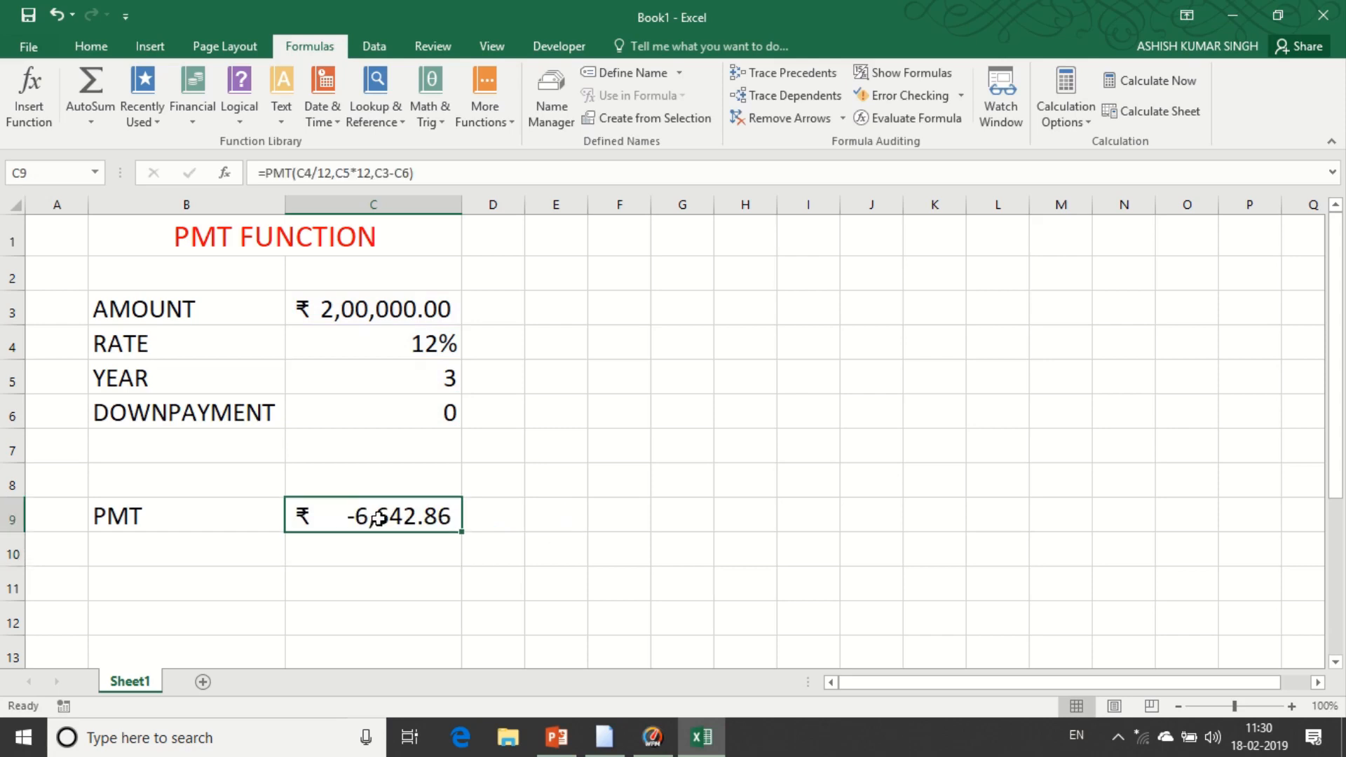
Step: Set the down payment in C6 to 10000
{"action": "left_click", "coordinate": [358, 410]}
{"action": "type", "text": "1000"}
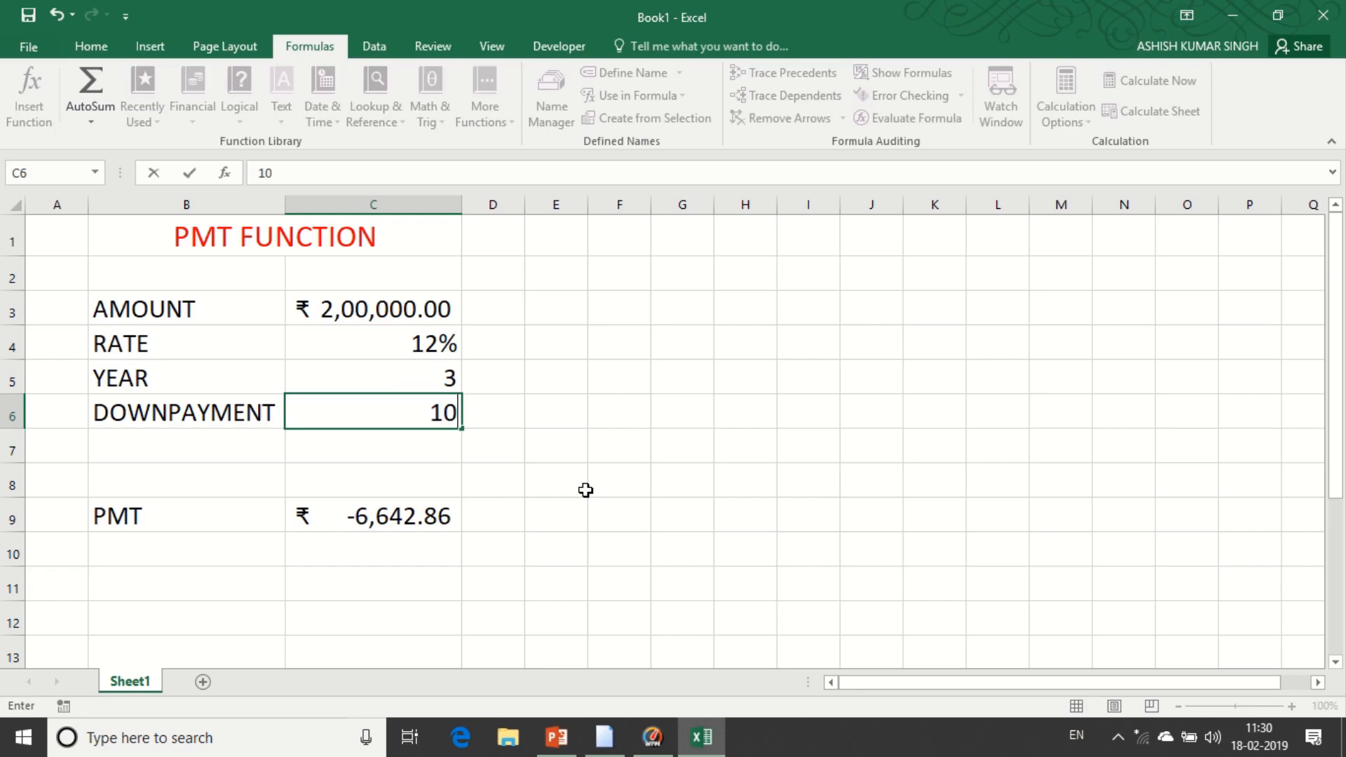
{"action": "type", "text": "0"}
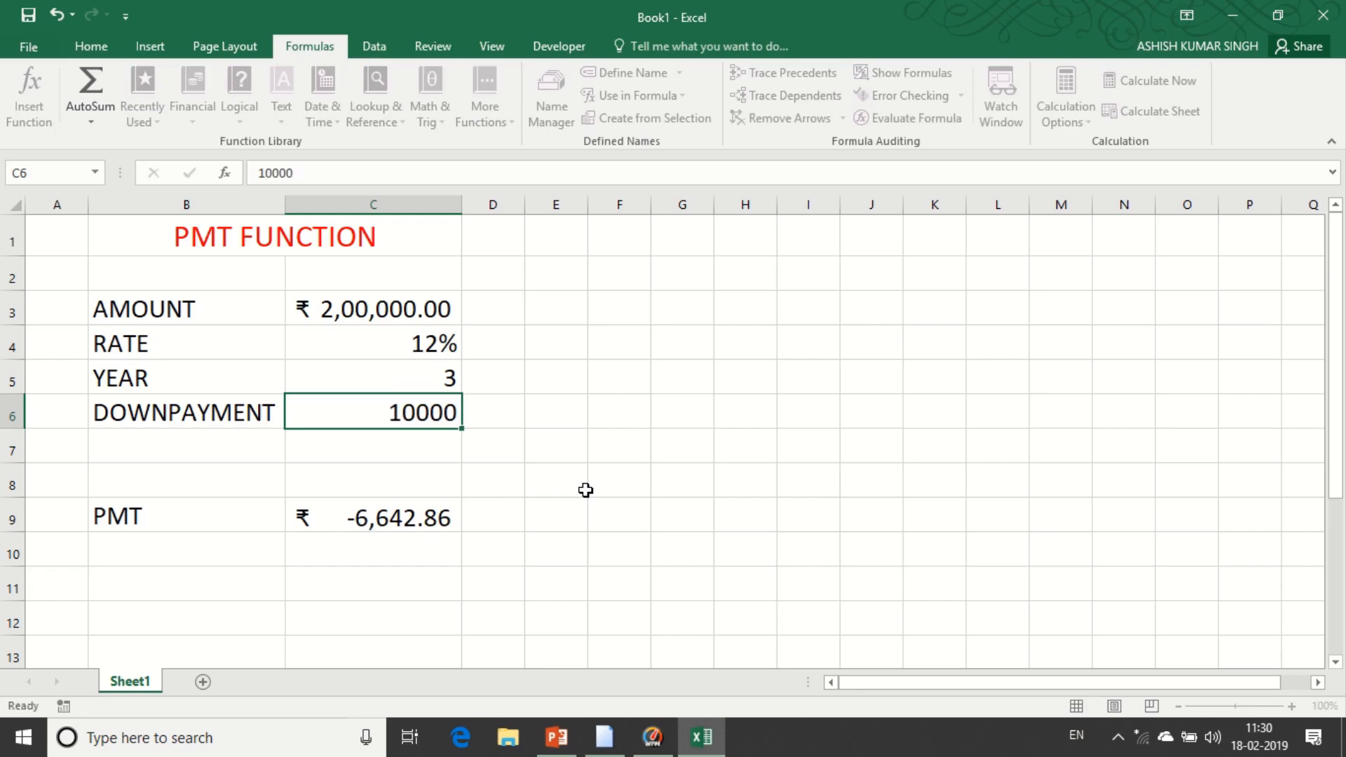
{"action": "key", "text": "Return"}
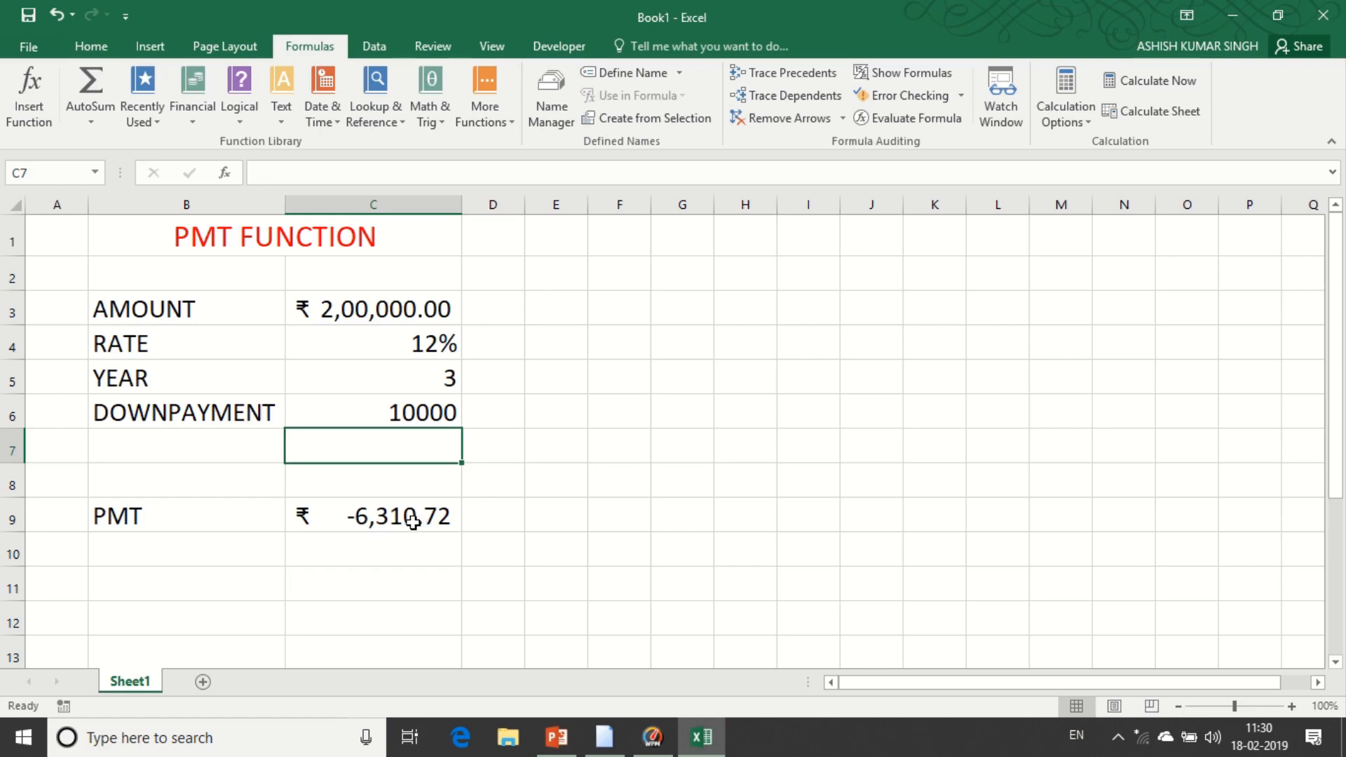
Step: Negate the present value in the C9 formula so it reads =PMT(C4/12,C5*12,-(C3-C6))
{"action": "left_click", "coordinate": [394, 517]}
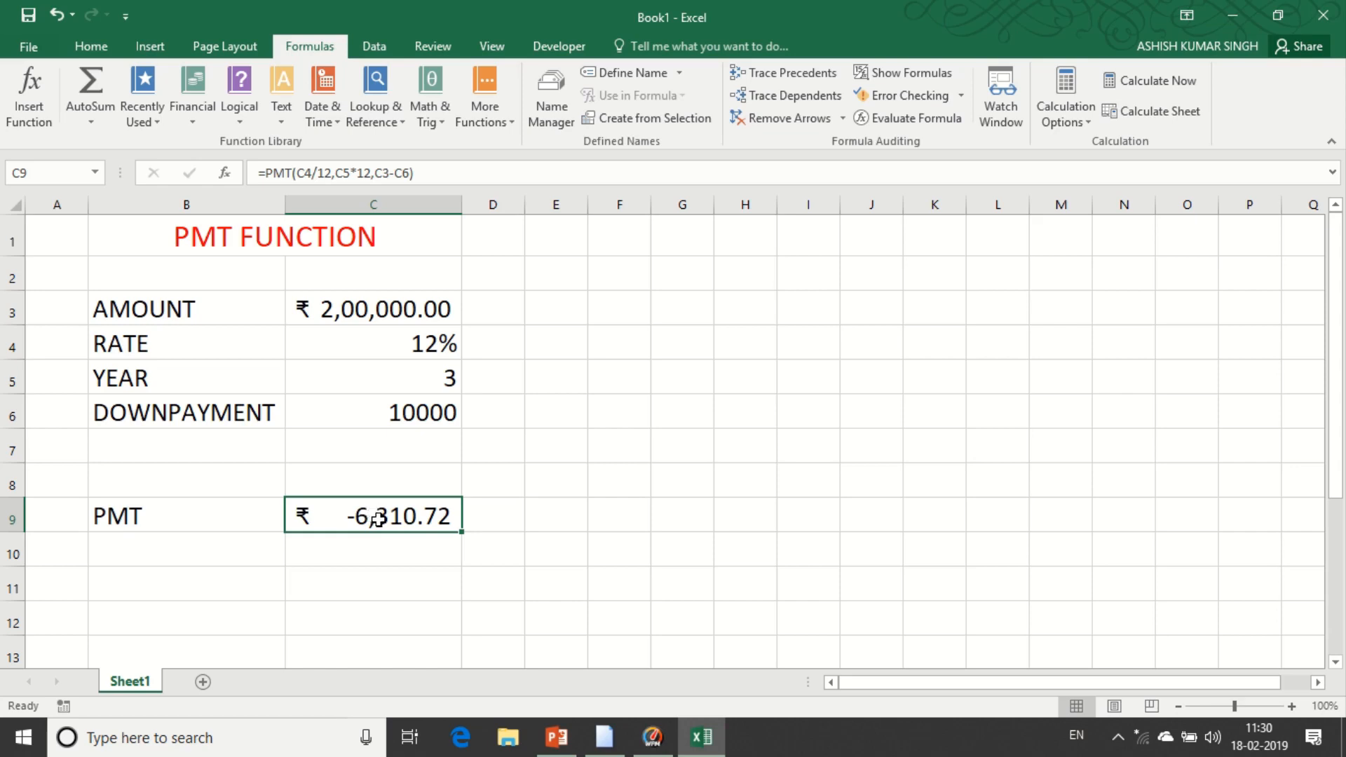
{"action": "left_click", "coordinate": [378, 170]}
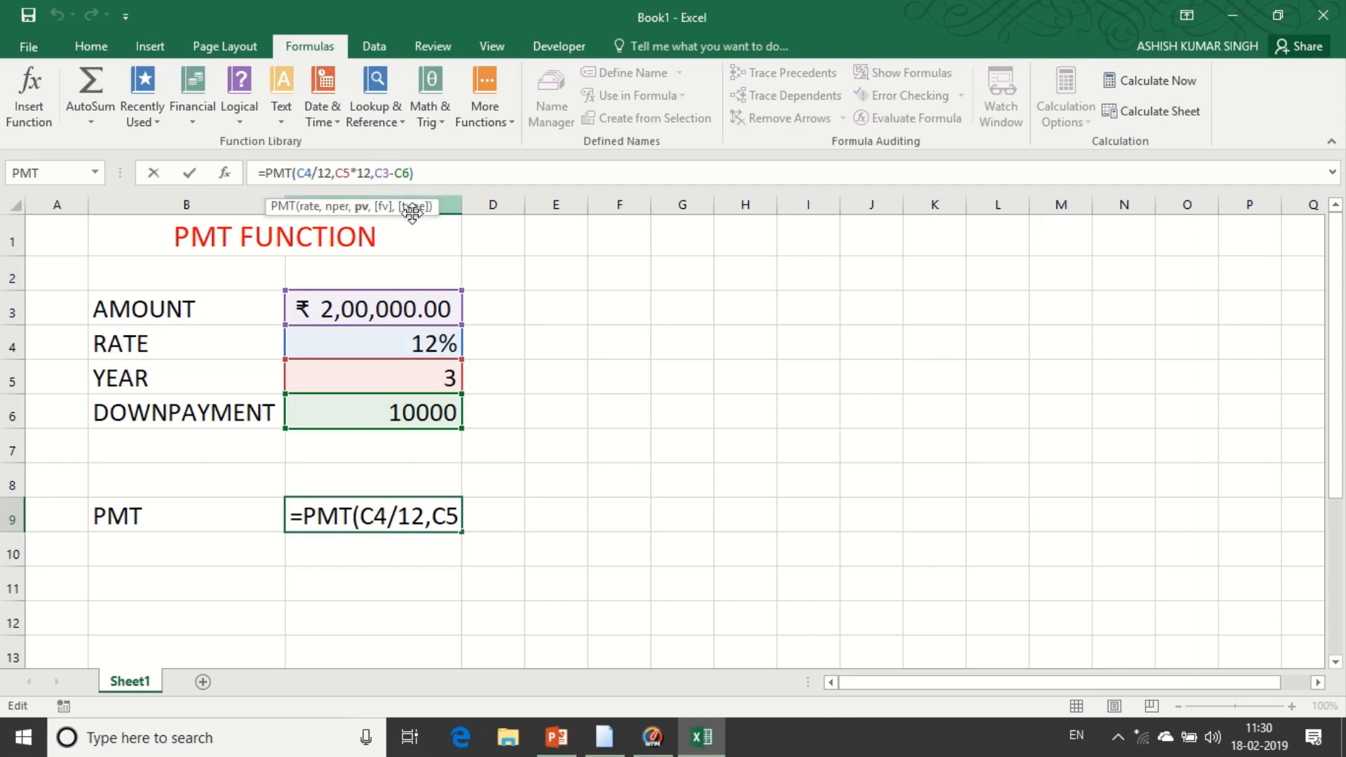
{"action": "type", "text": "-"}
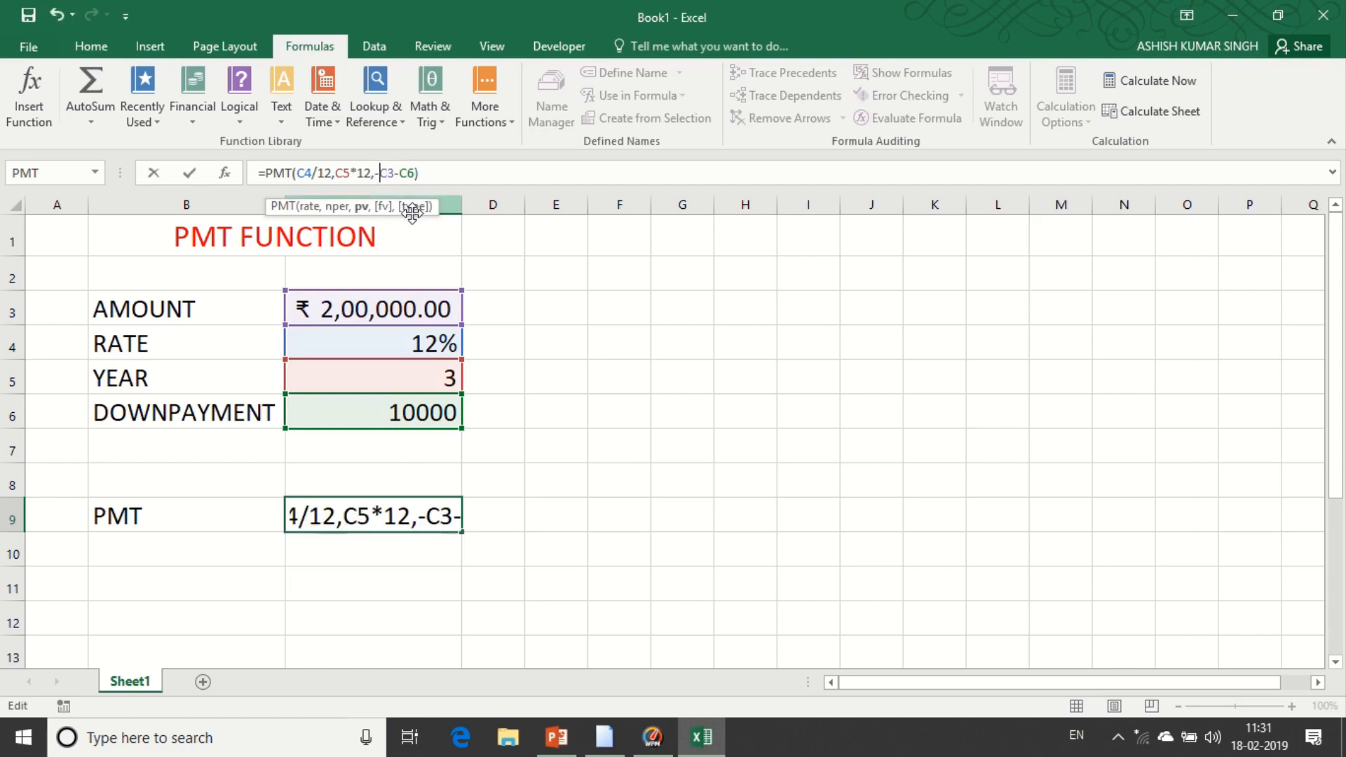
{"action": "type", "text": "("}
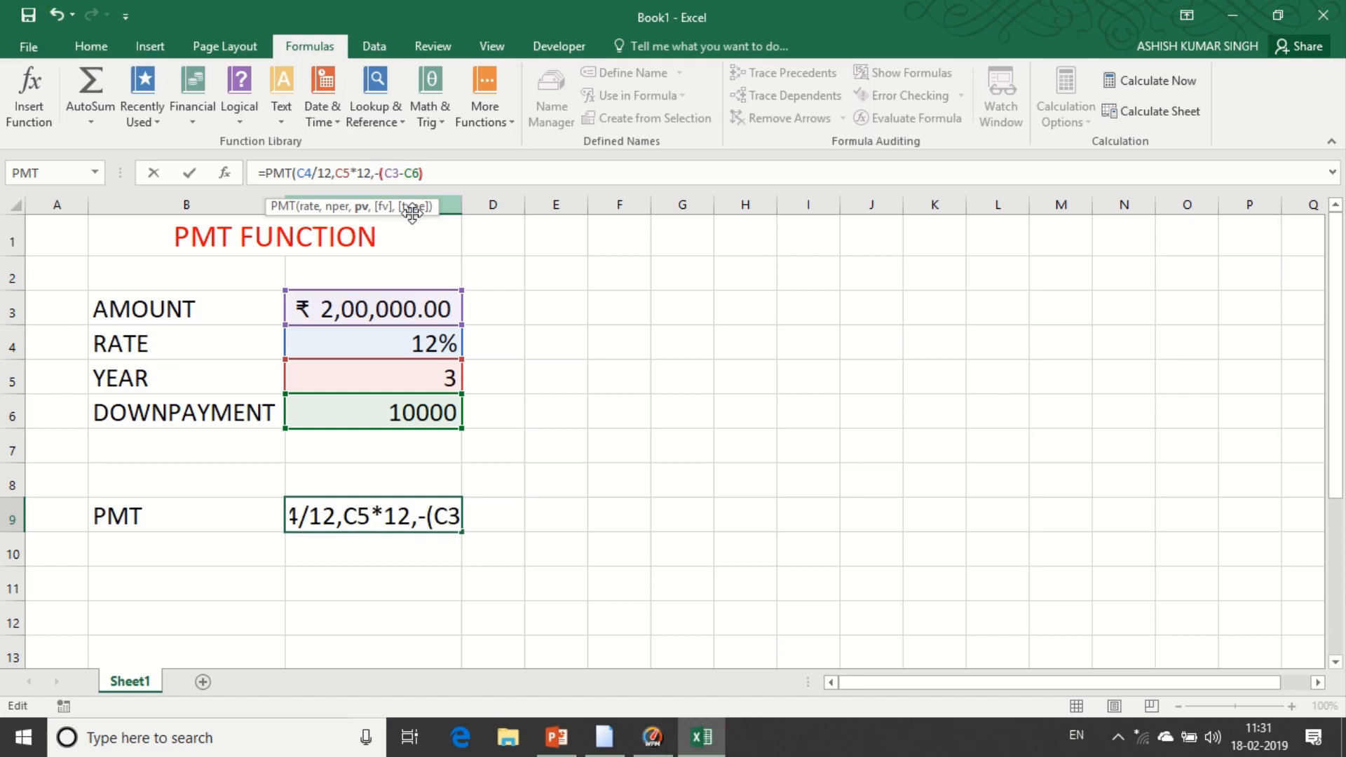
{"action": "left_click", "coordinate": [447, 177]}
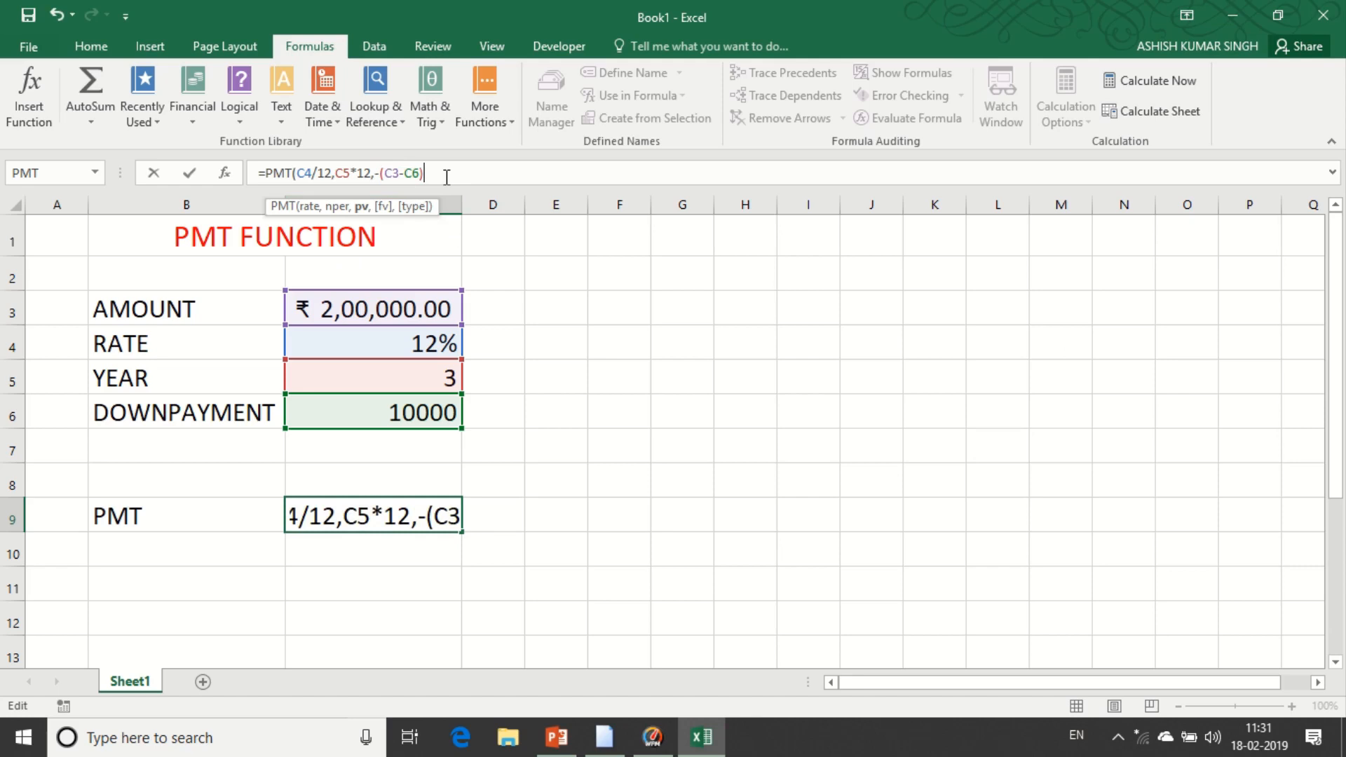
{"action": "type", "text": ")"}
{"action": "key", "text": "Return"}
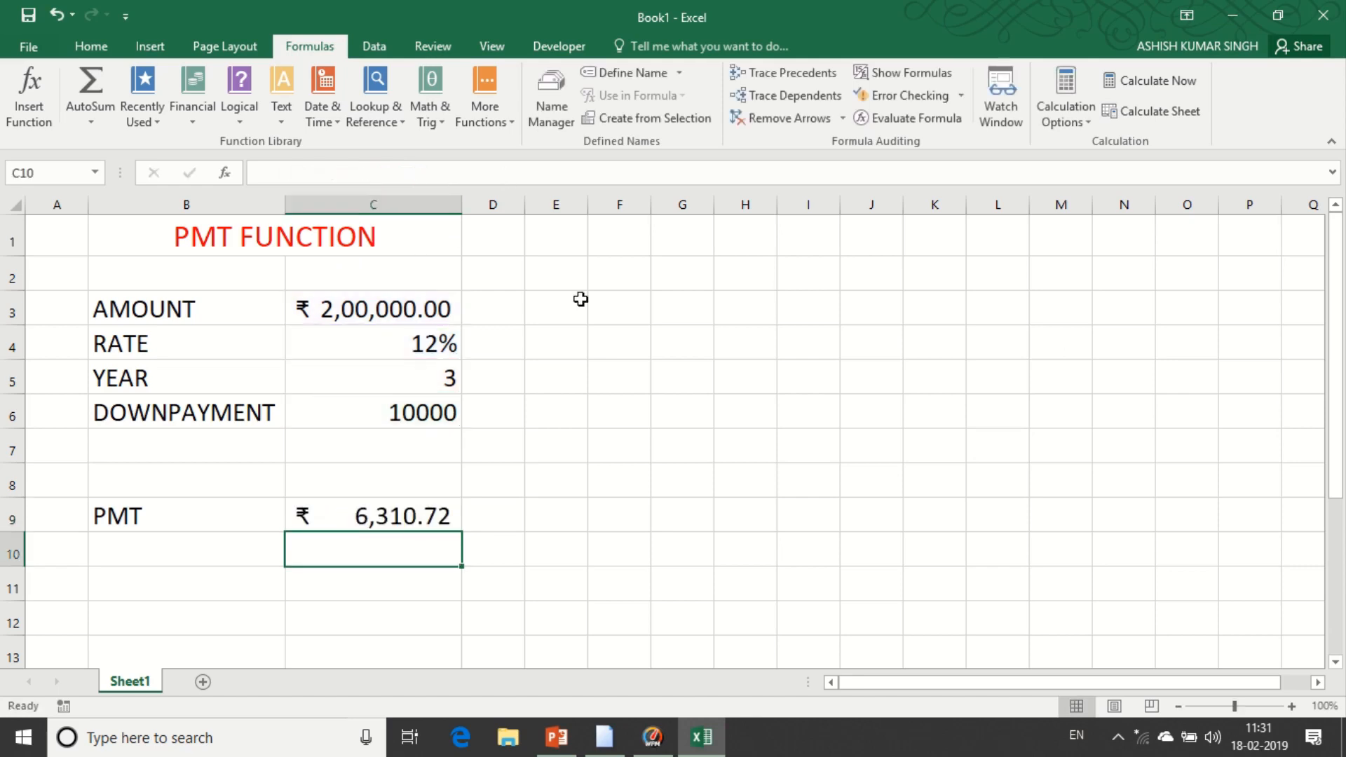
Step: Clear the PMT formula from C9
{"action": "left_click", "coordinate": [384, 515]}
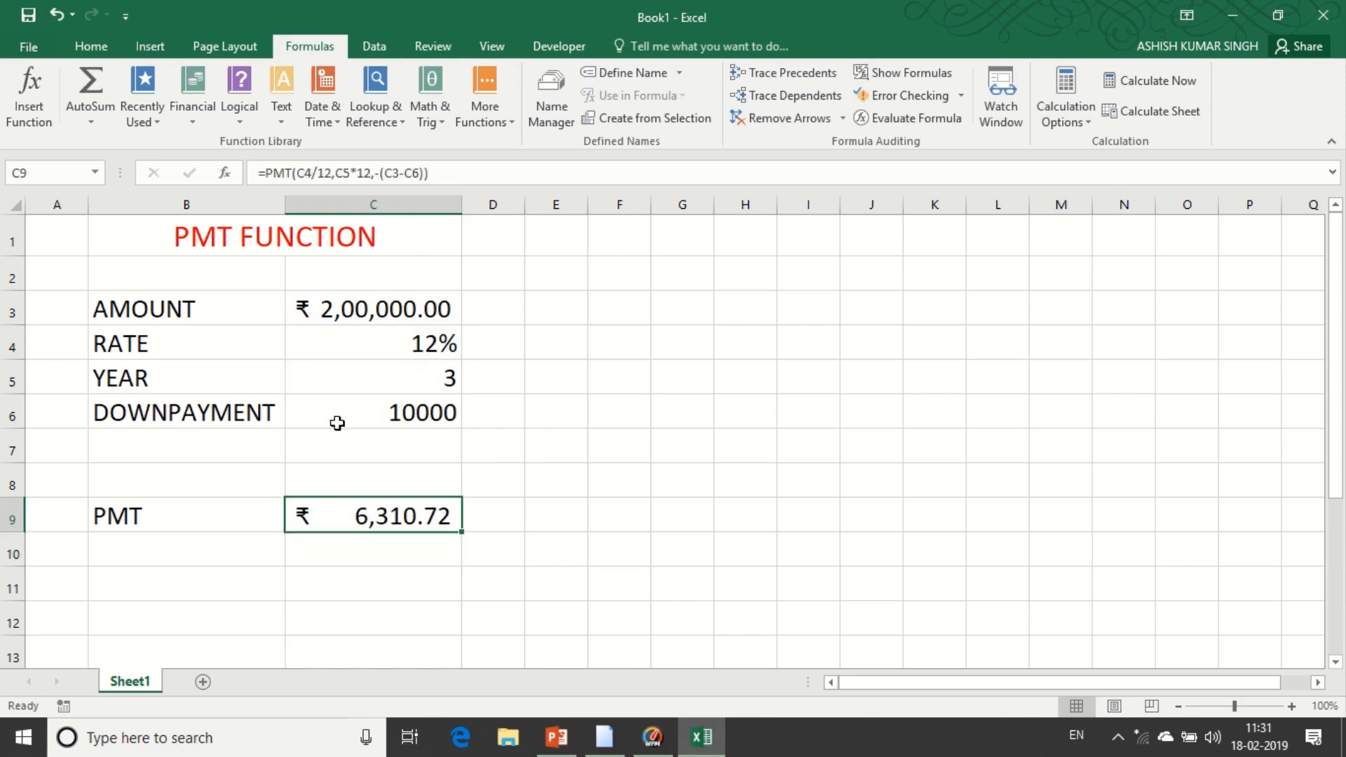
{"action": "key", "text": "Delete"}
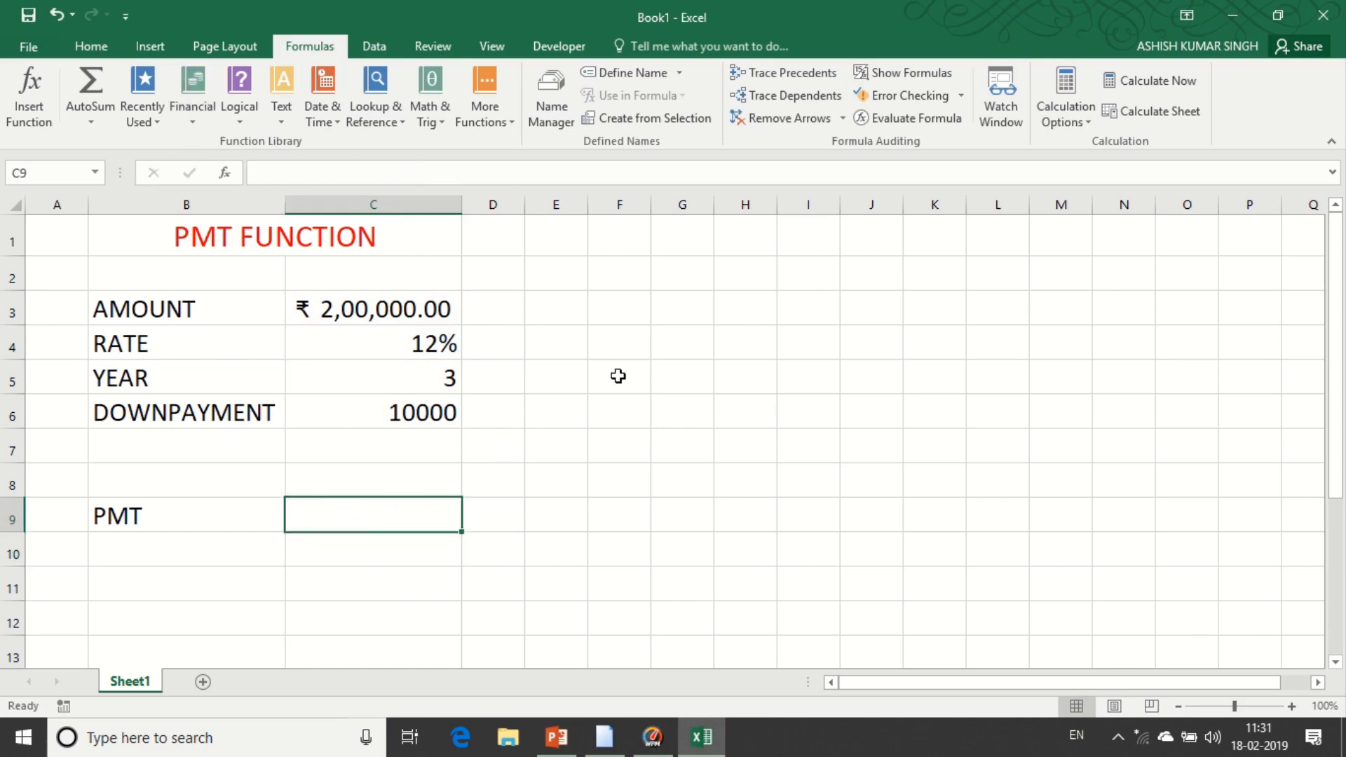
{"action": "mouse_move", "coordinate": [553, 6]}
{"action": "left_click", "coordinate": [541, 51]}
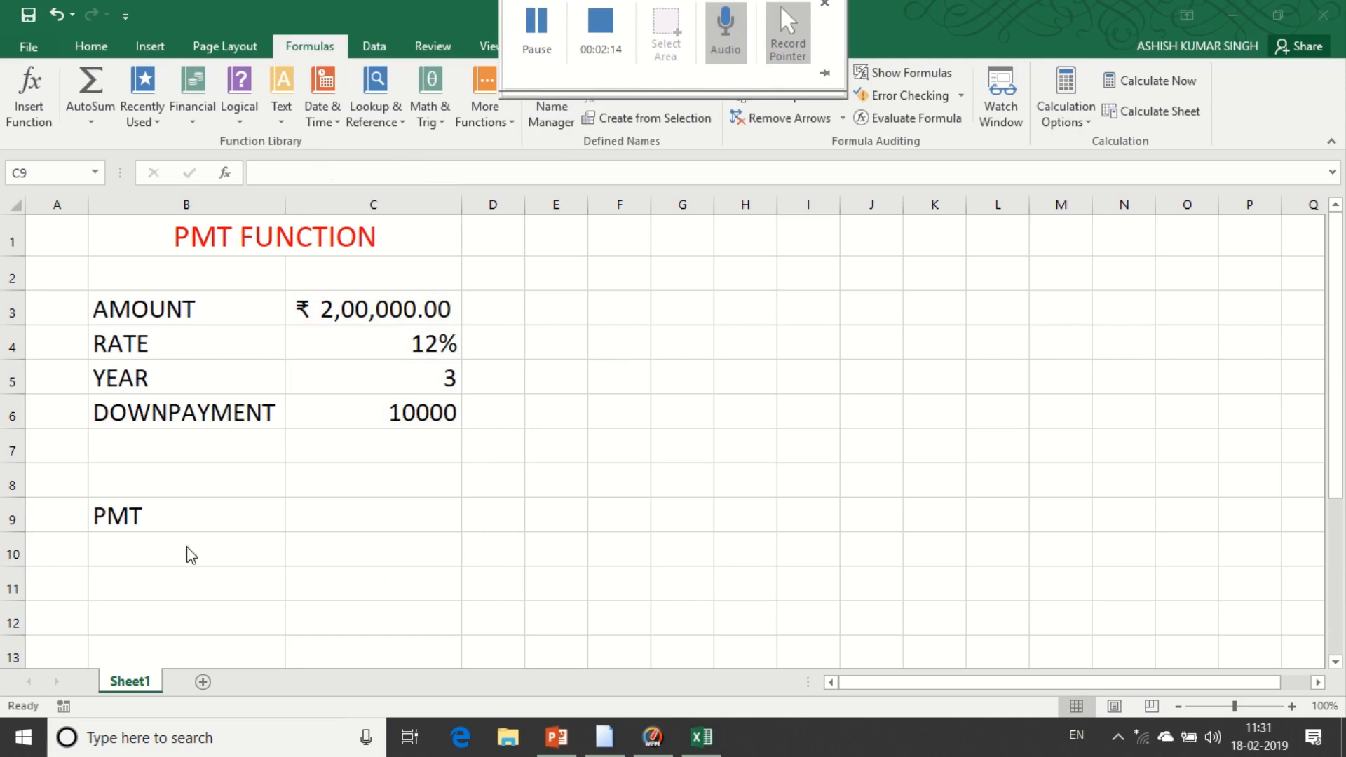
Step: Insert the PMT function from the financial functions into C9 and set its Rate argument to C4/12
{"action": "left_click", "coordinate": [359, 518]}
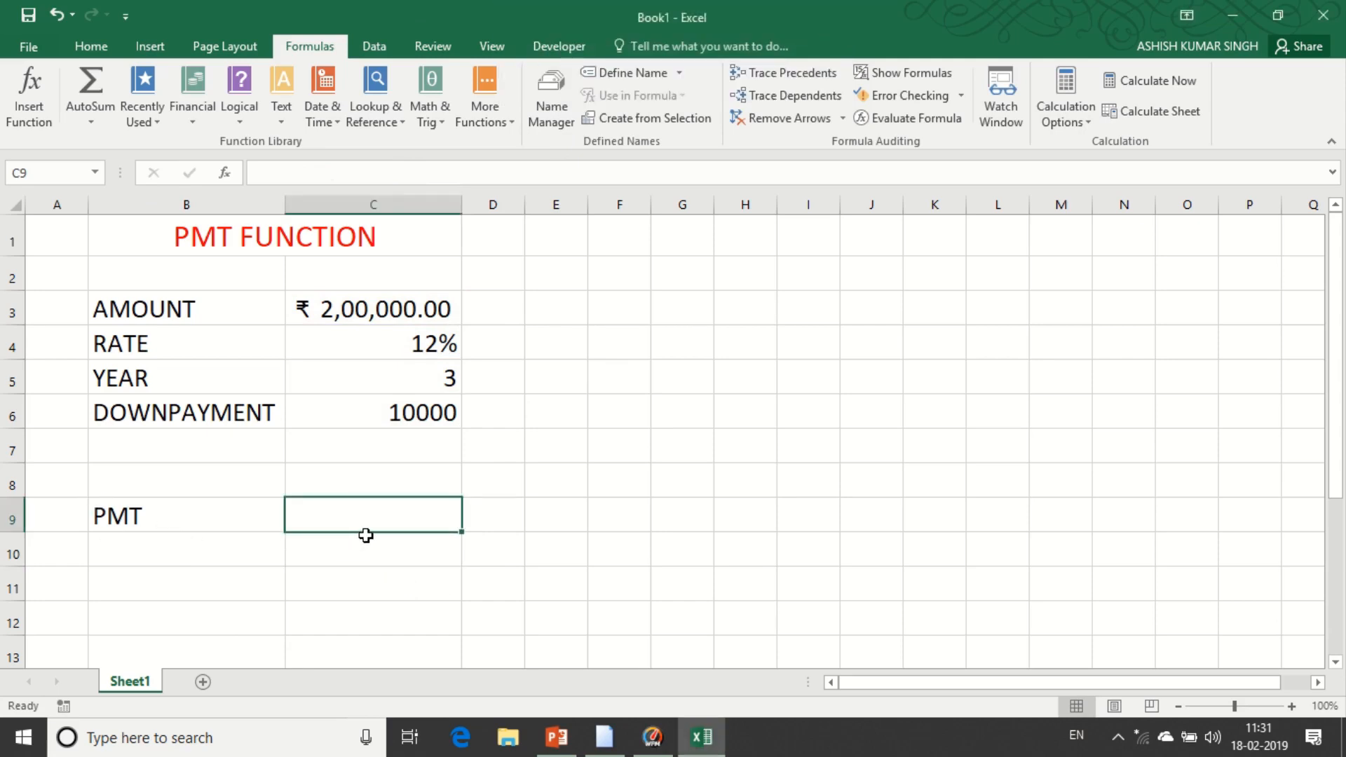
{"action": "left_click", "coordinate": [193, 123]}
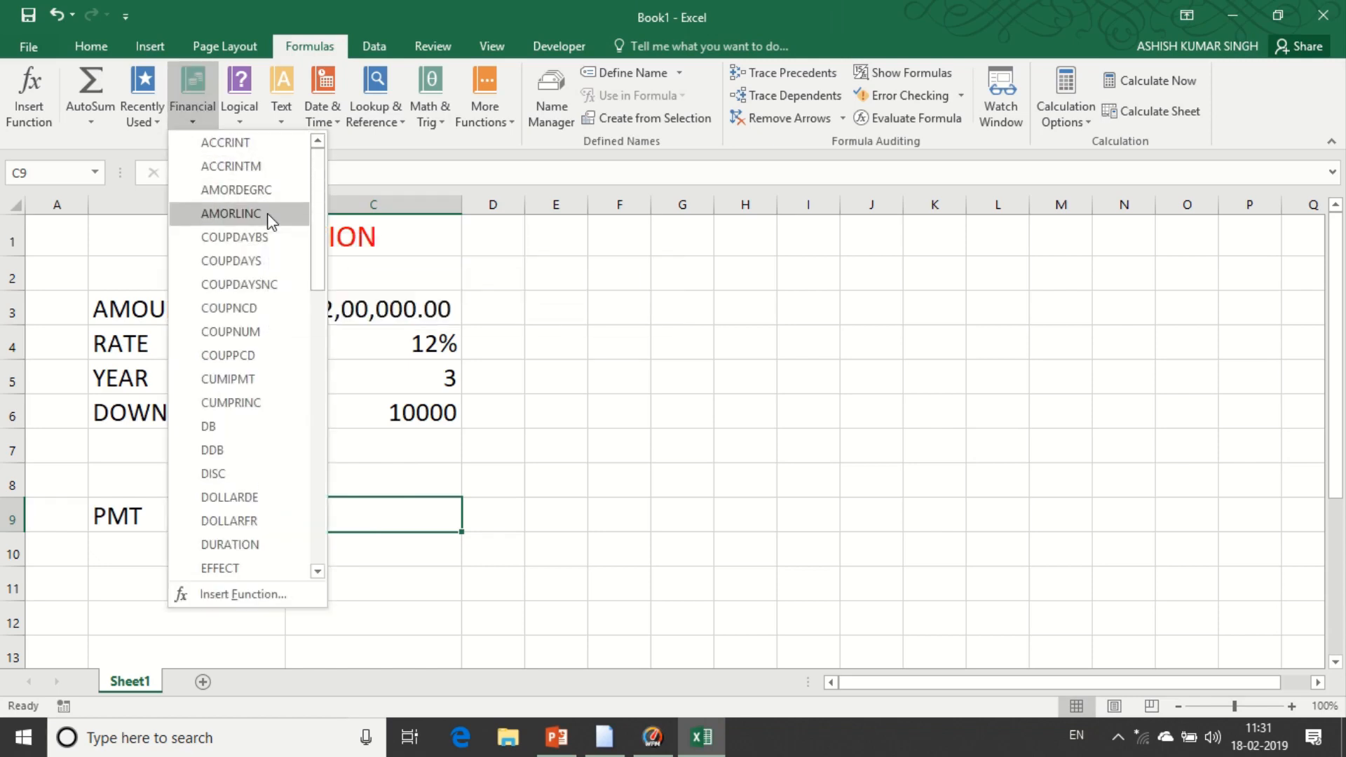
{"action": "left_click_drag", "start_coordinate": [317, 266], "coordinate": [321, 429]}
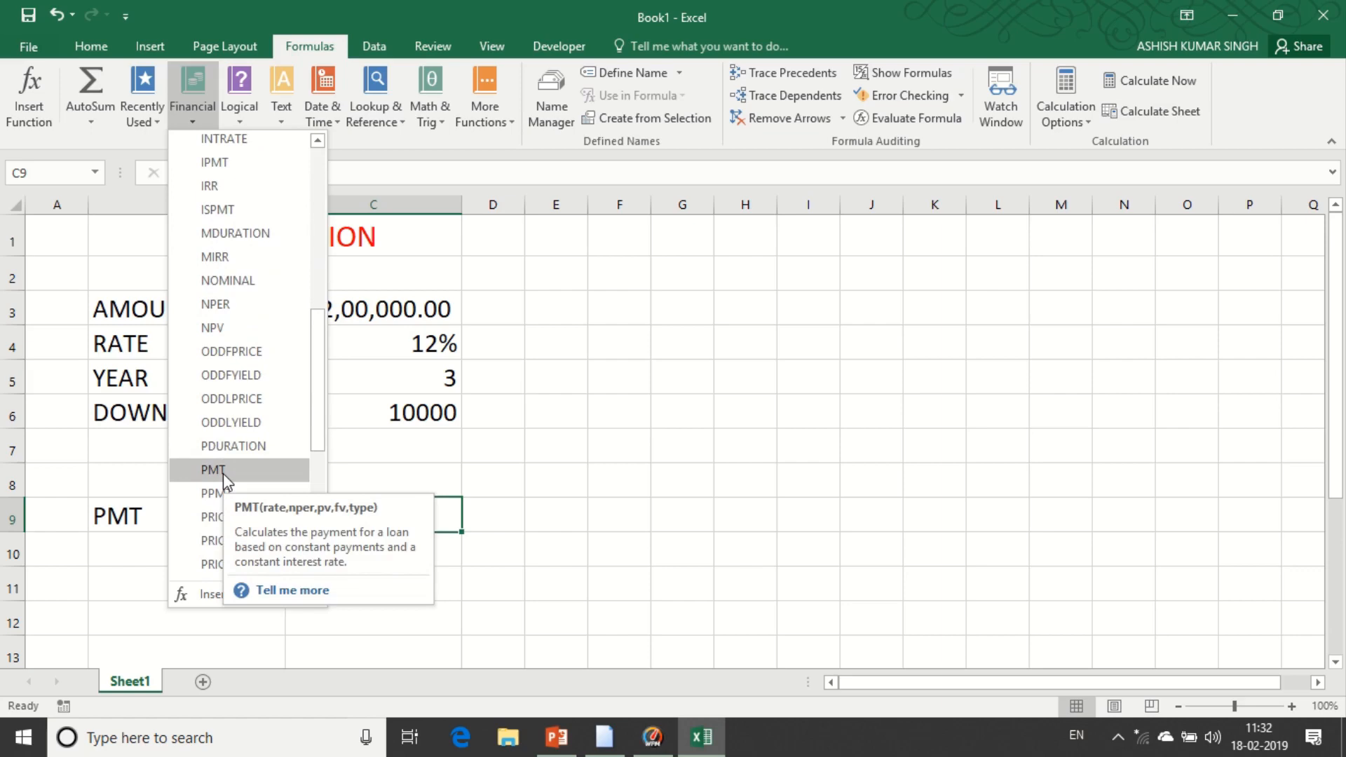
{"action": "left_click", "coordinate": [223, 473]}
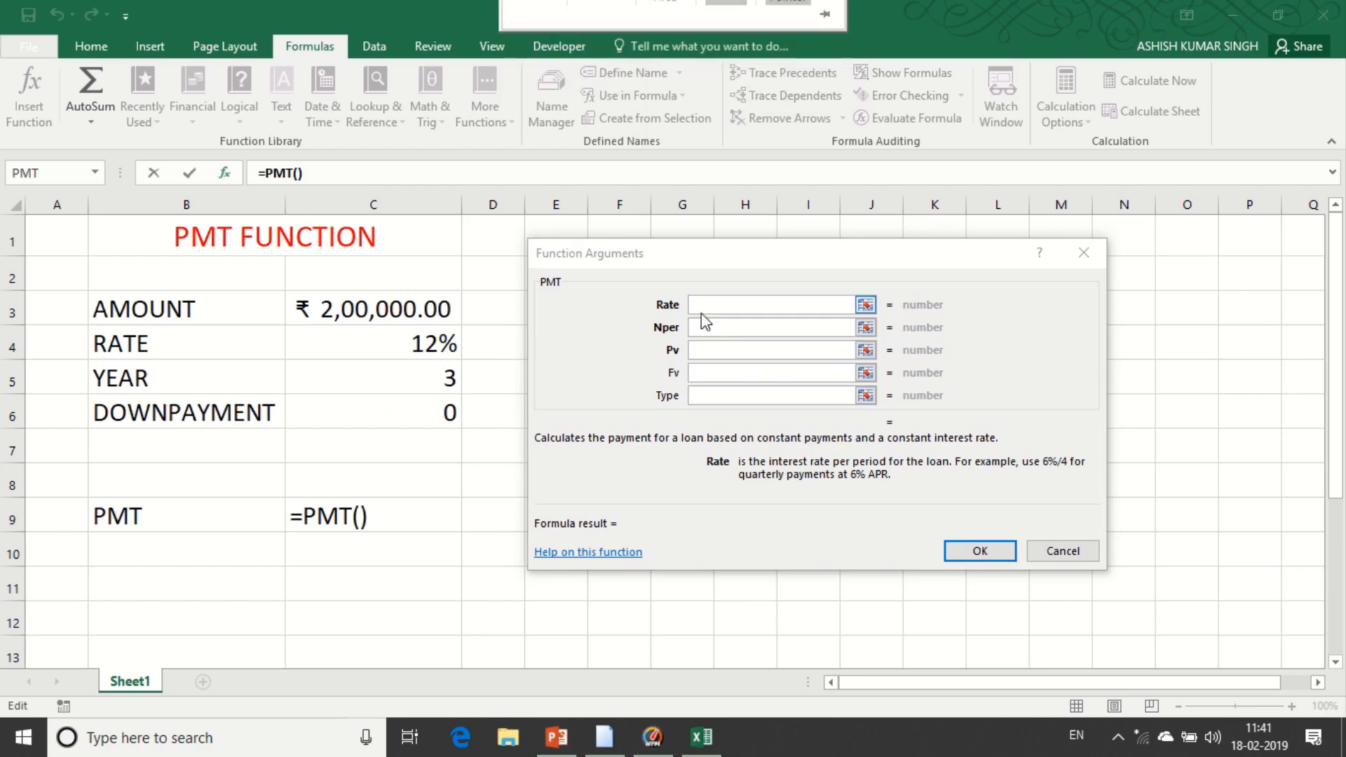
{"action": "left_click", "coordinate": [407, 342]}
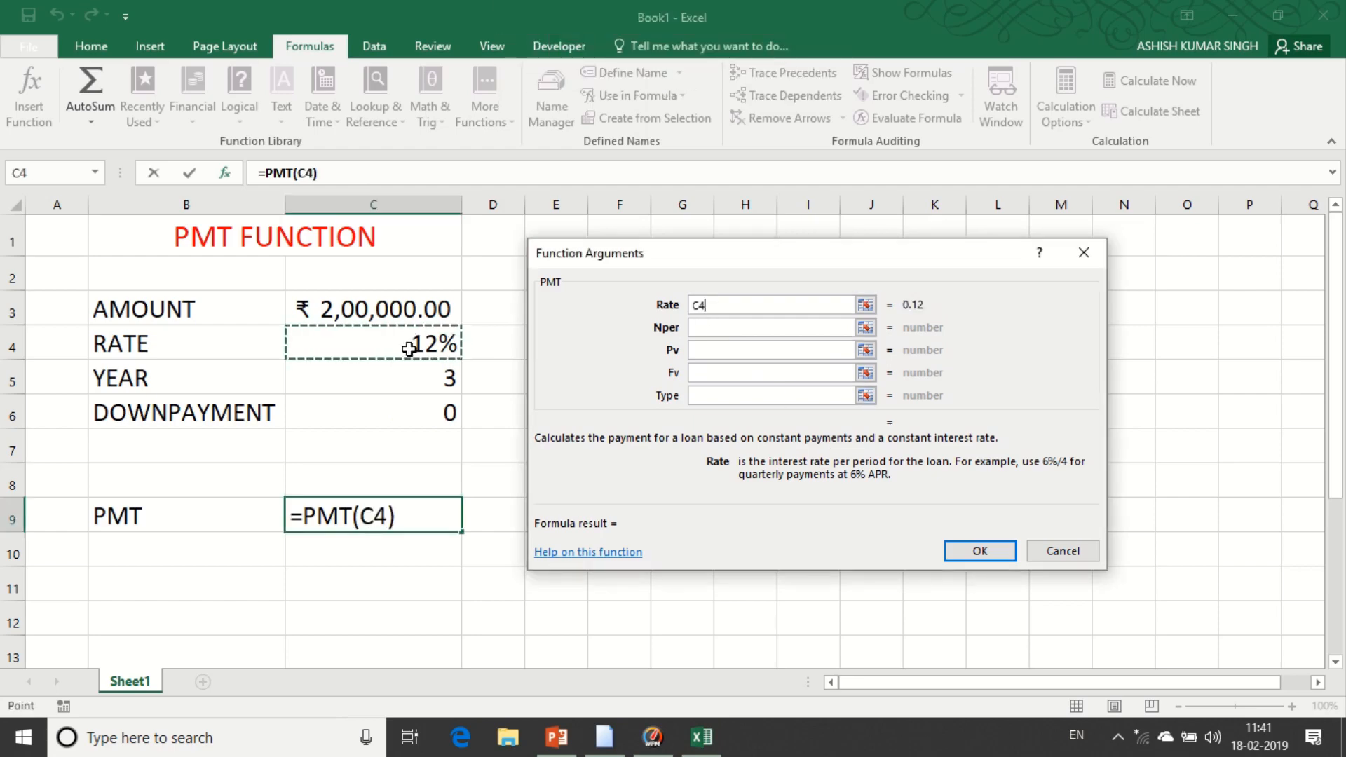
{"action": "type", "text": "/12"}
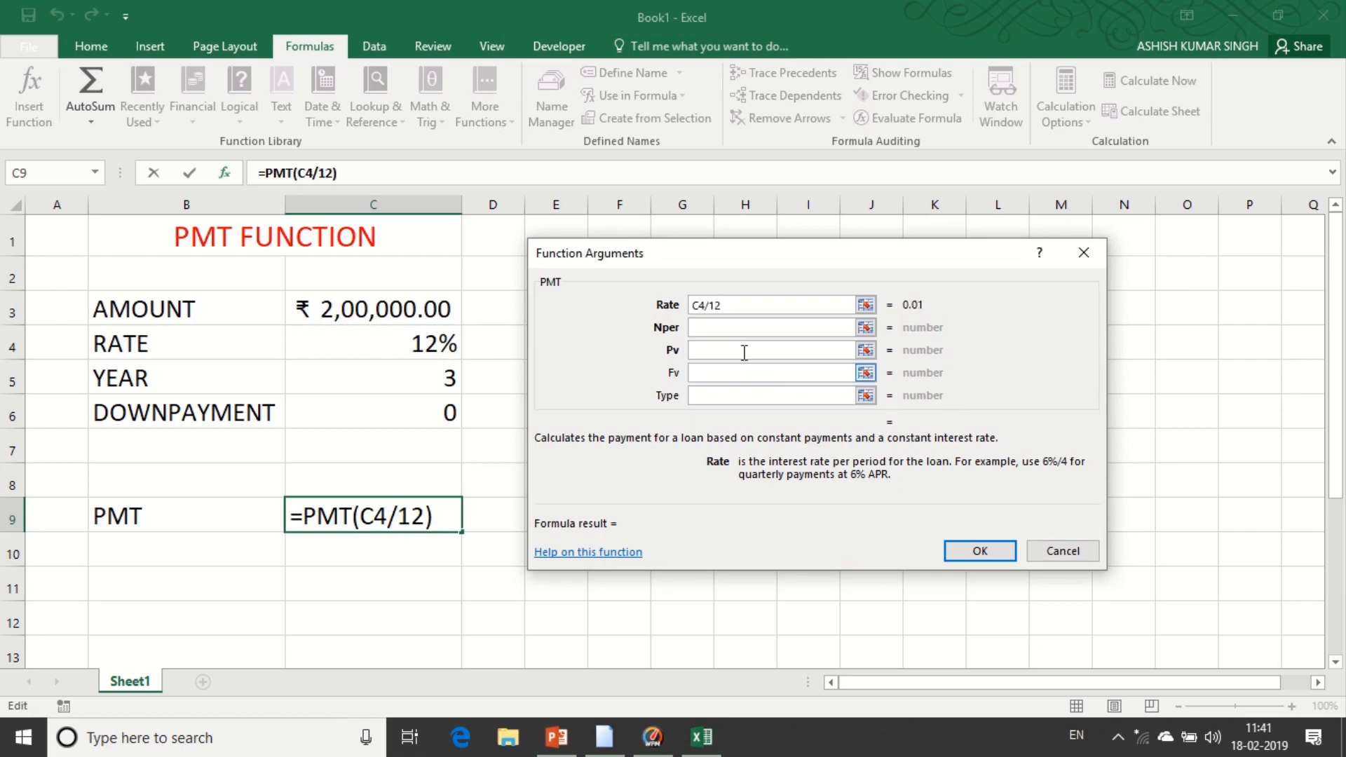
Step: Set the PMT arguments Nper to C5*12 and Pv to C3, and insert the function into C9
{"action": "left_click", "coordinate": [713, 327]}
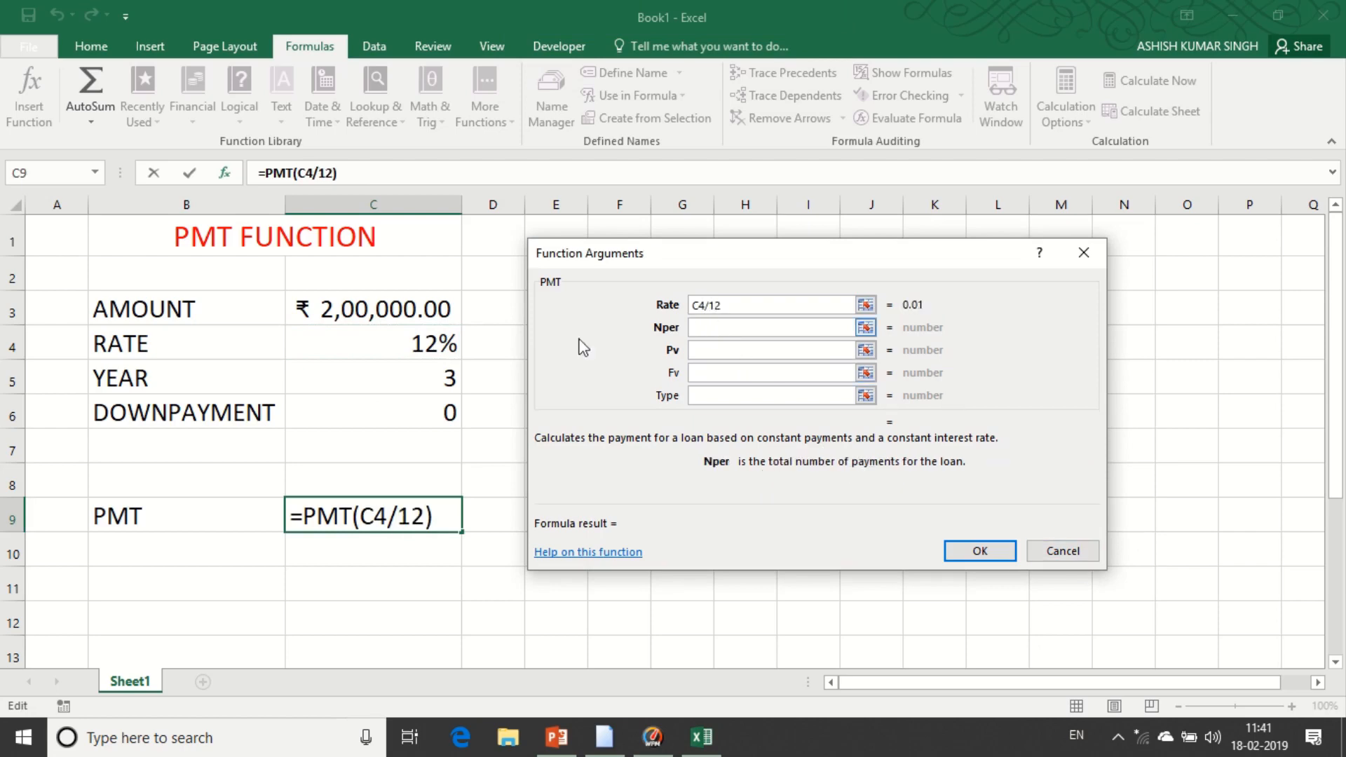
{"action": "left_click", "coordinate": [368, 379]}
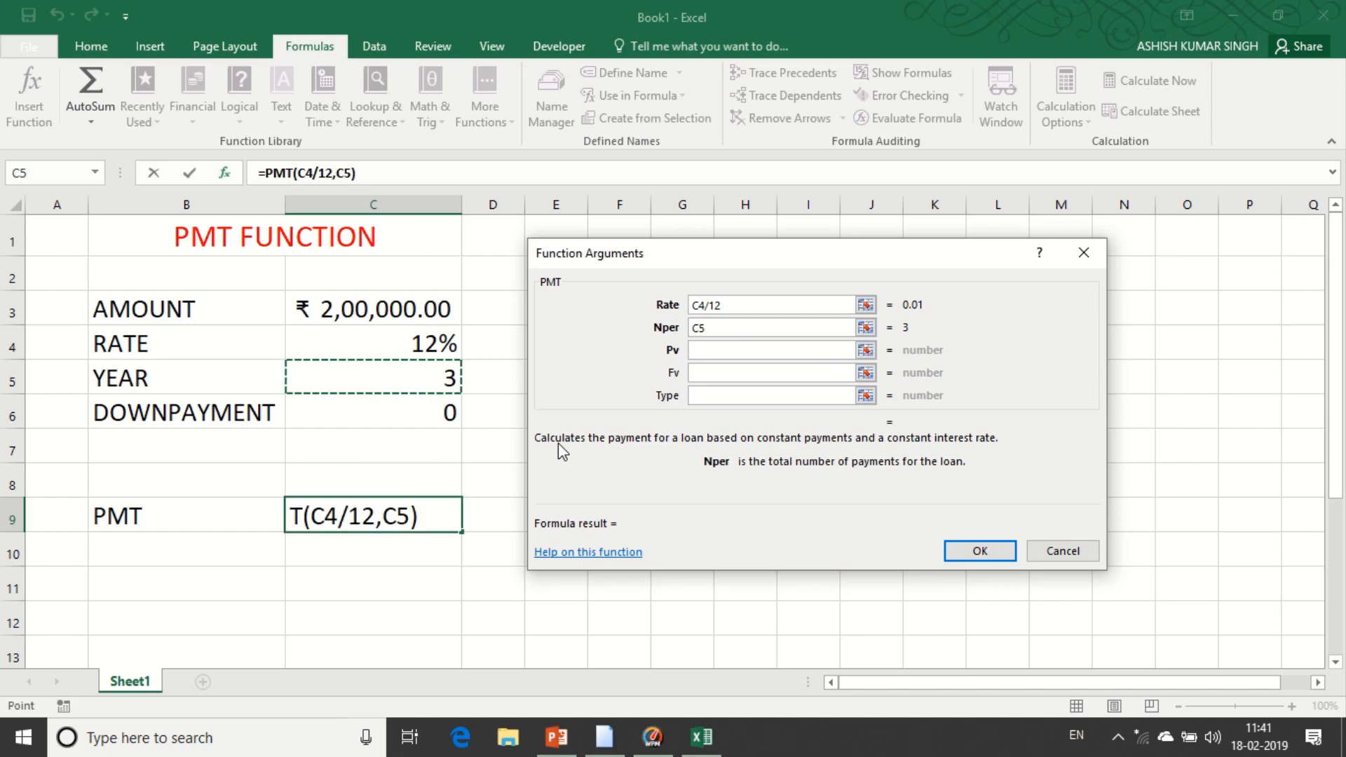
{"action": "type", "text": "*12"}
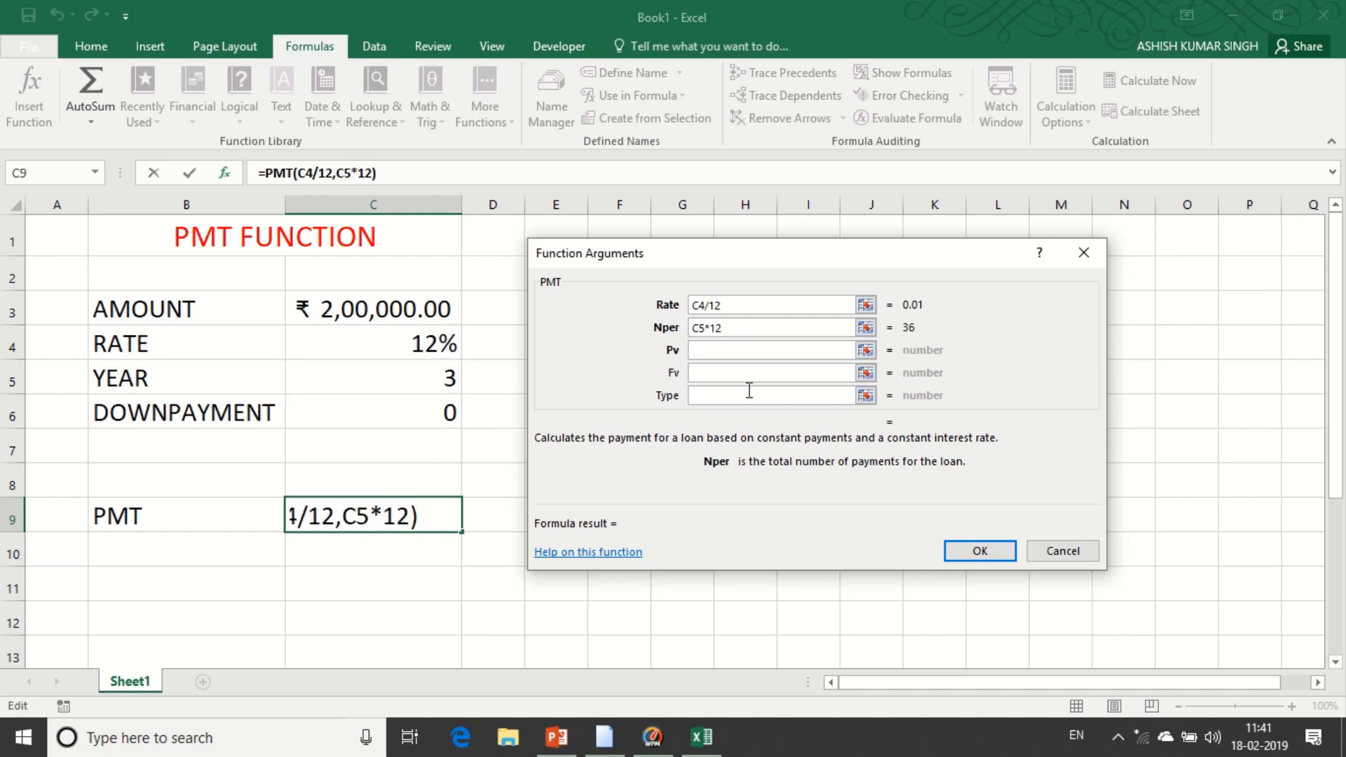
{"action": "left_click", "coordinate": [728, 351]}
{"action": "left_click", "coordinate": [390, 313]}
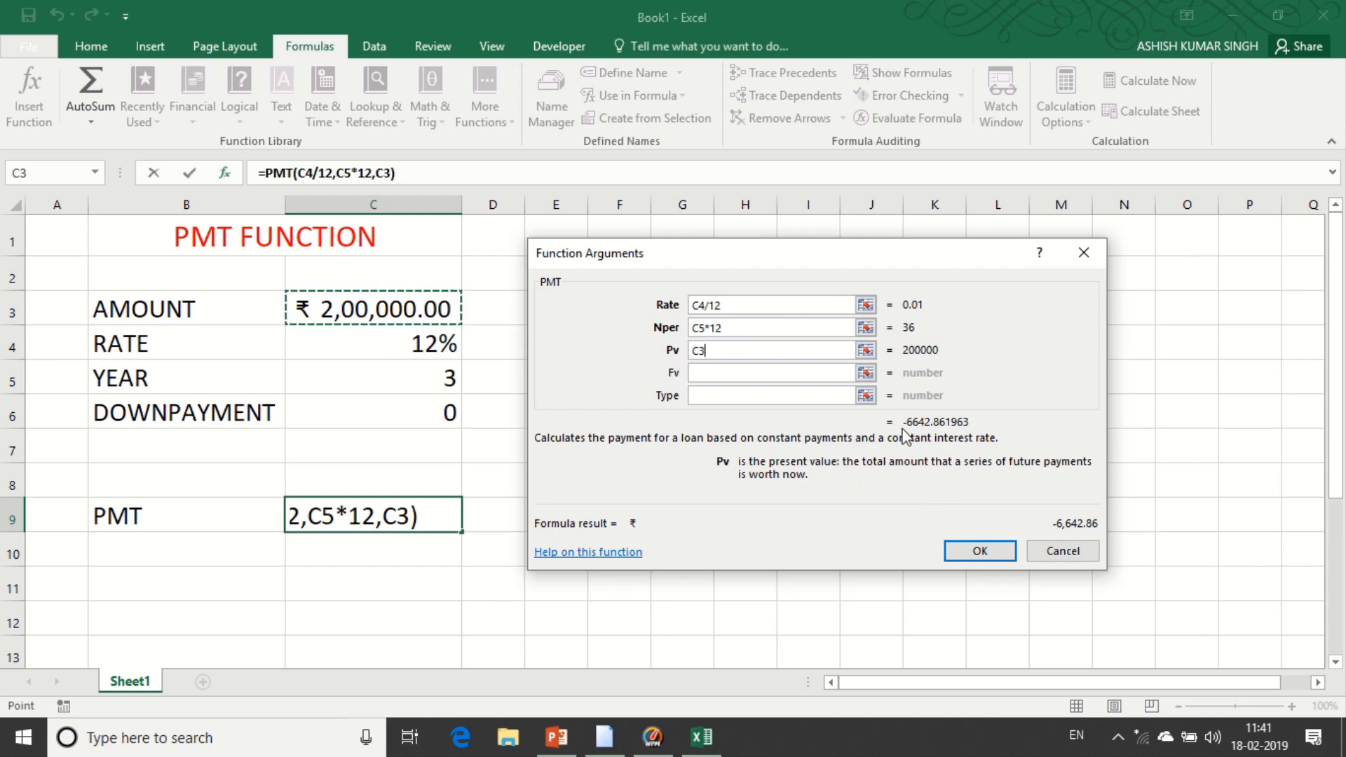
{"action": "left_click", "coordinate": [971, 550]}
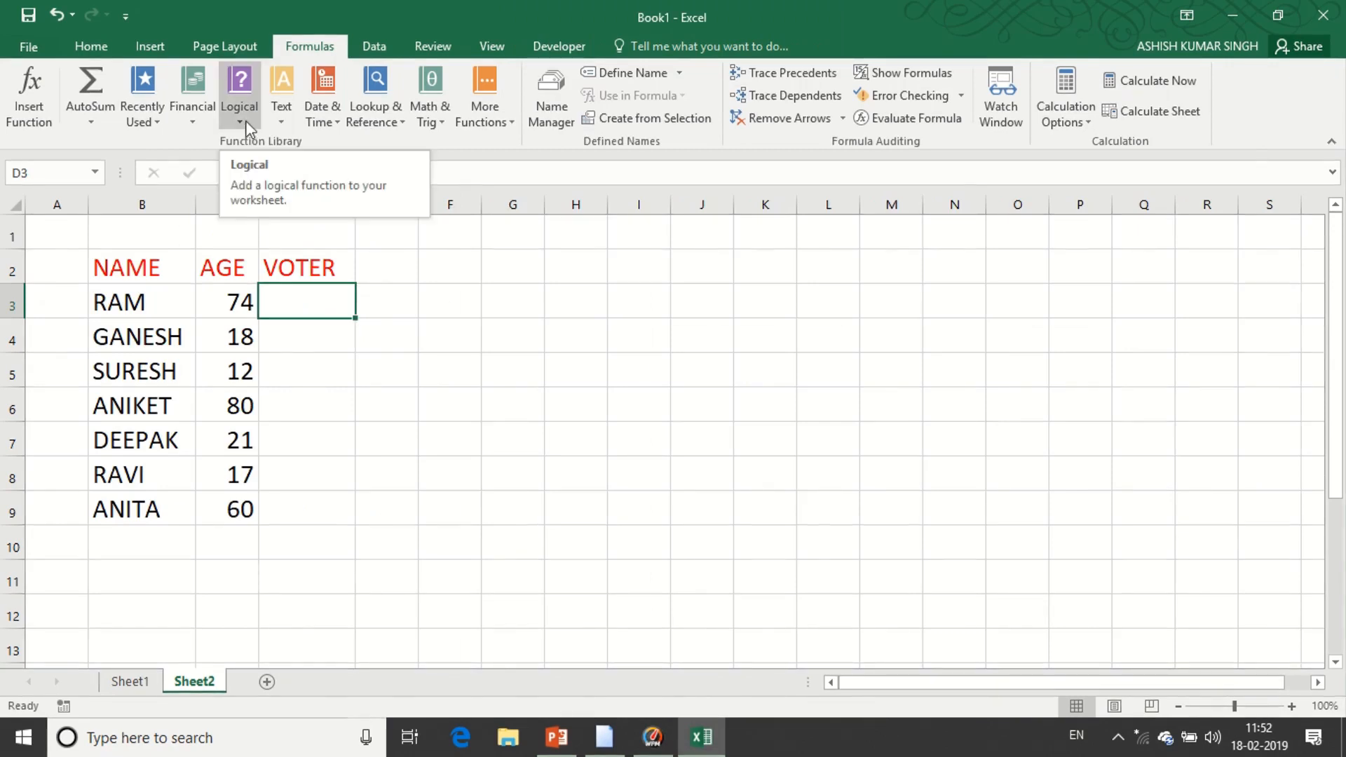
{"action": "left_click_drag", "start_coordinate": [134, 302], "coordinate": [140, 506]}
{"action": "left_click_drag", "start_coordinate": [241, 301], "coordinate": [242, 509]}
{"action": "left_click", "coordinate": [307, 274]}
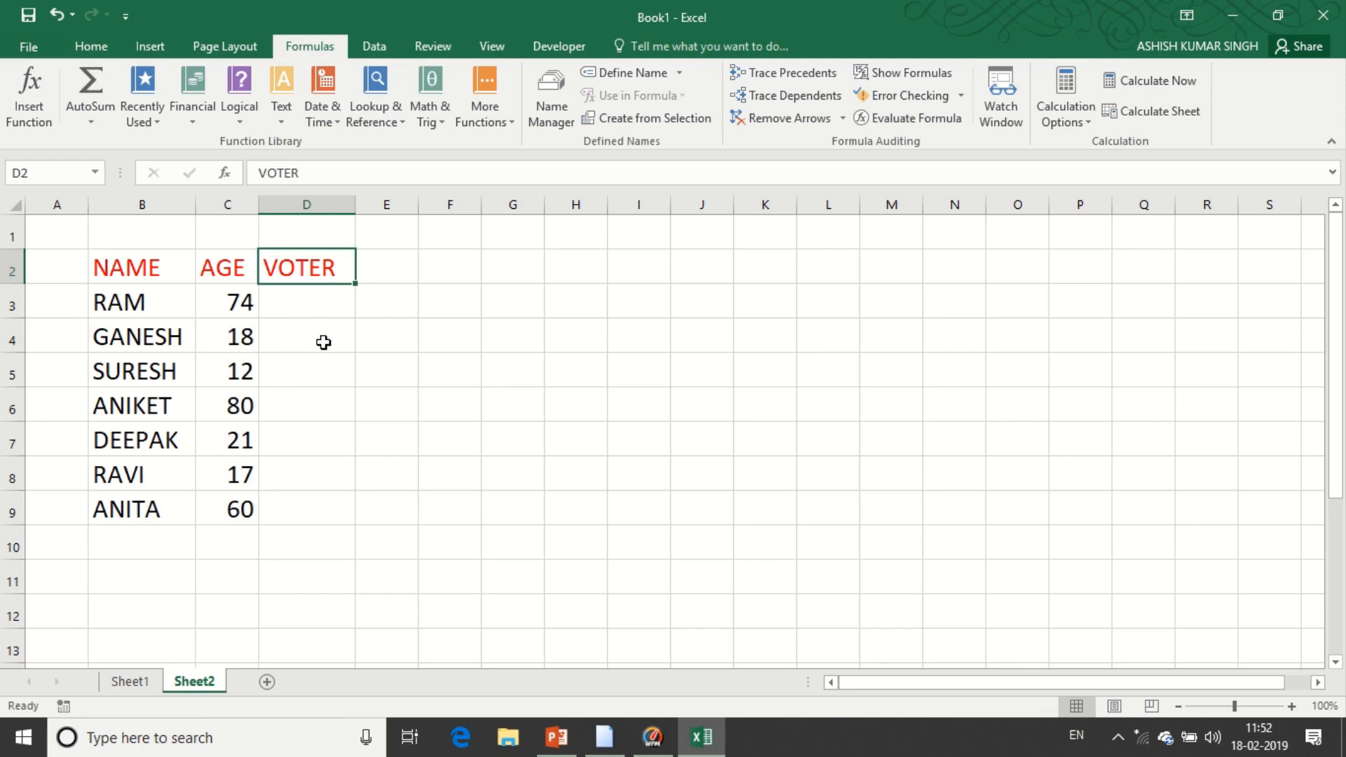
Step: Insert the logical function IF into D3 on Sheet2 with the logical test C3>=18
{"action": "left_click", "coordinate": [308, 297]}
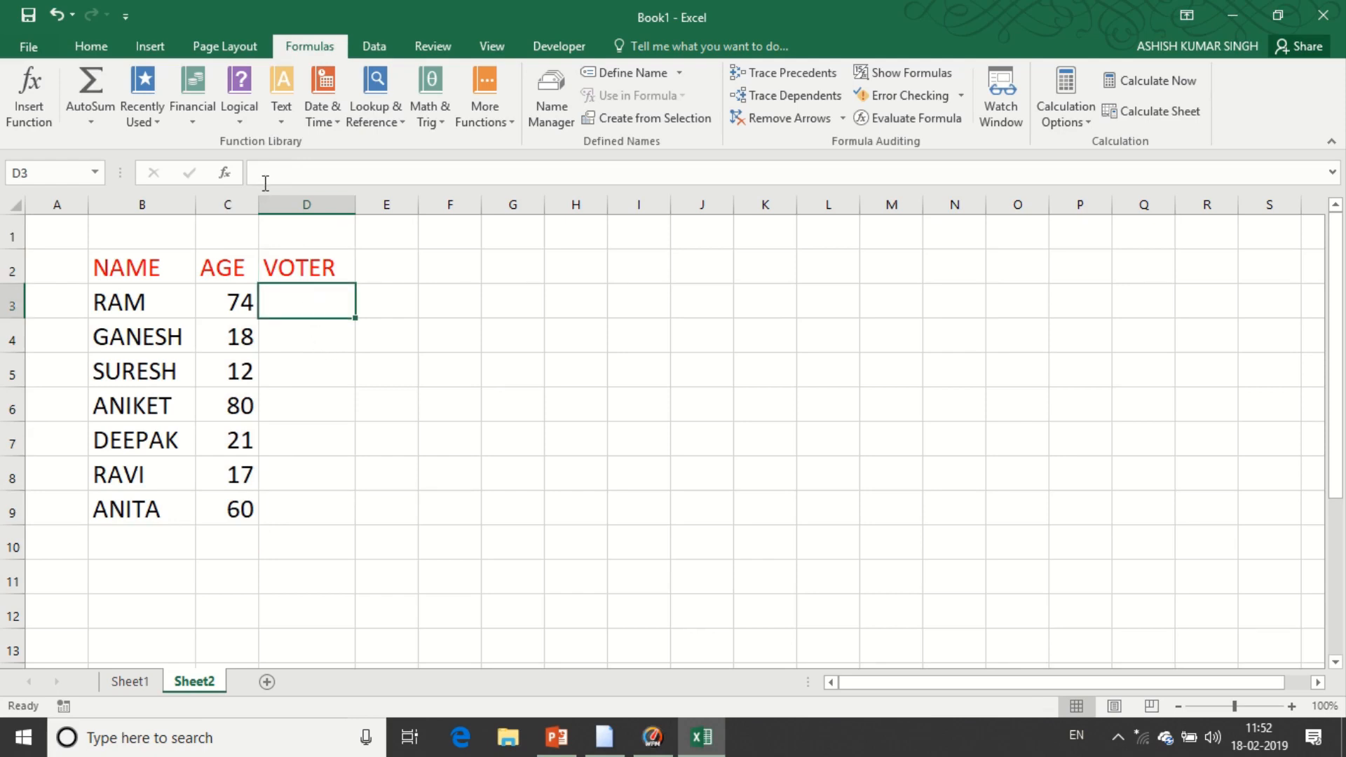
{"action": "left_click", "coordinate": [239, 113]}
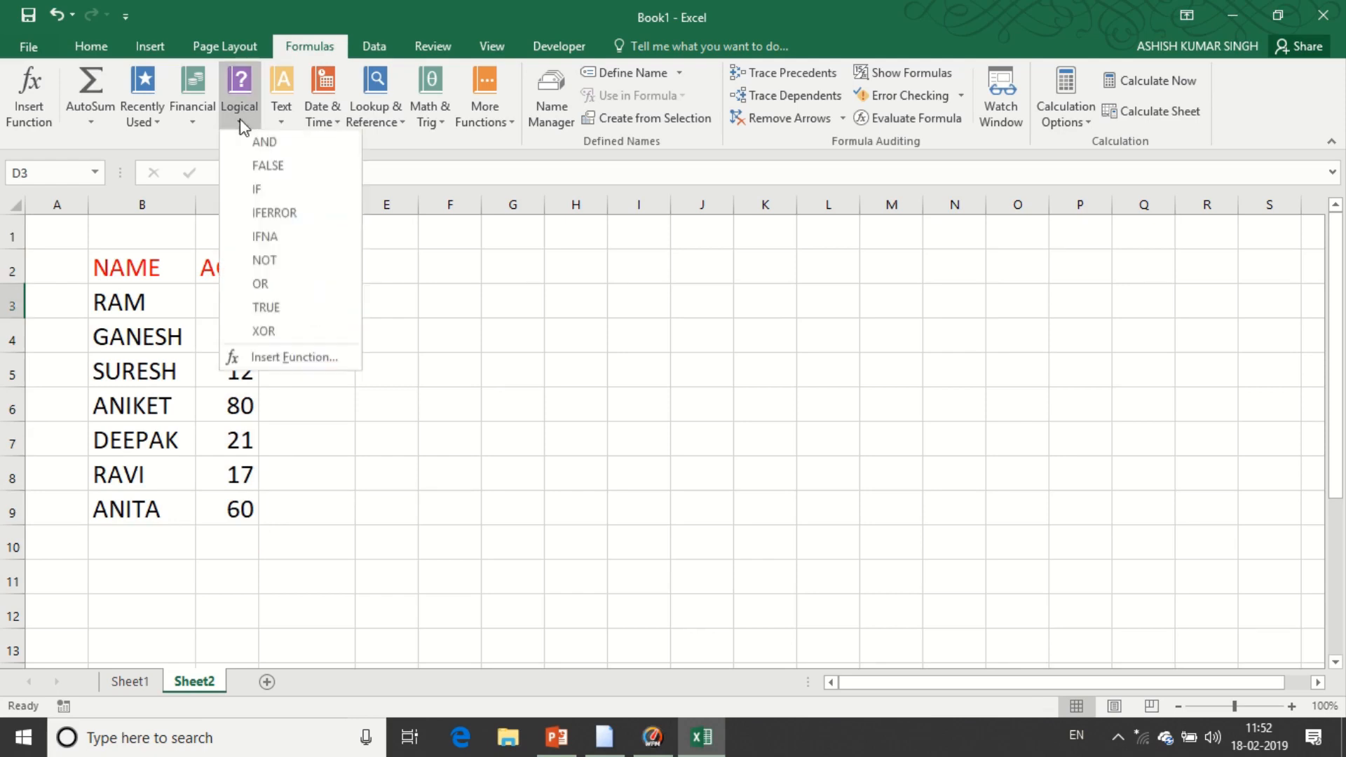
{"action": "left_click", "coordinate": [258, 190]}
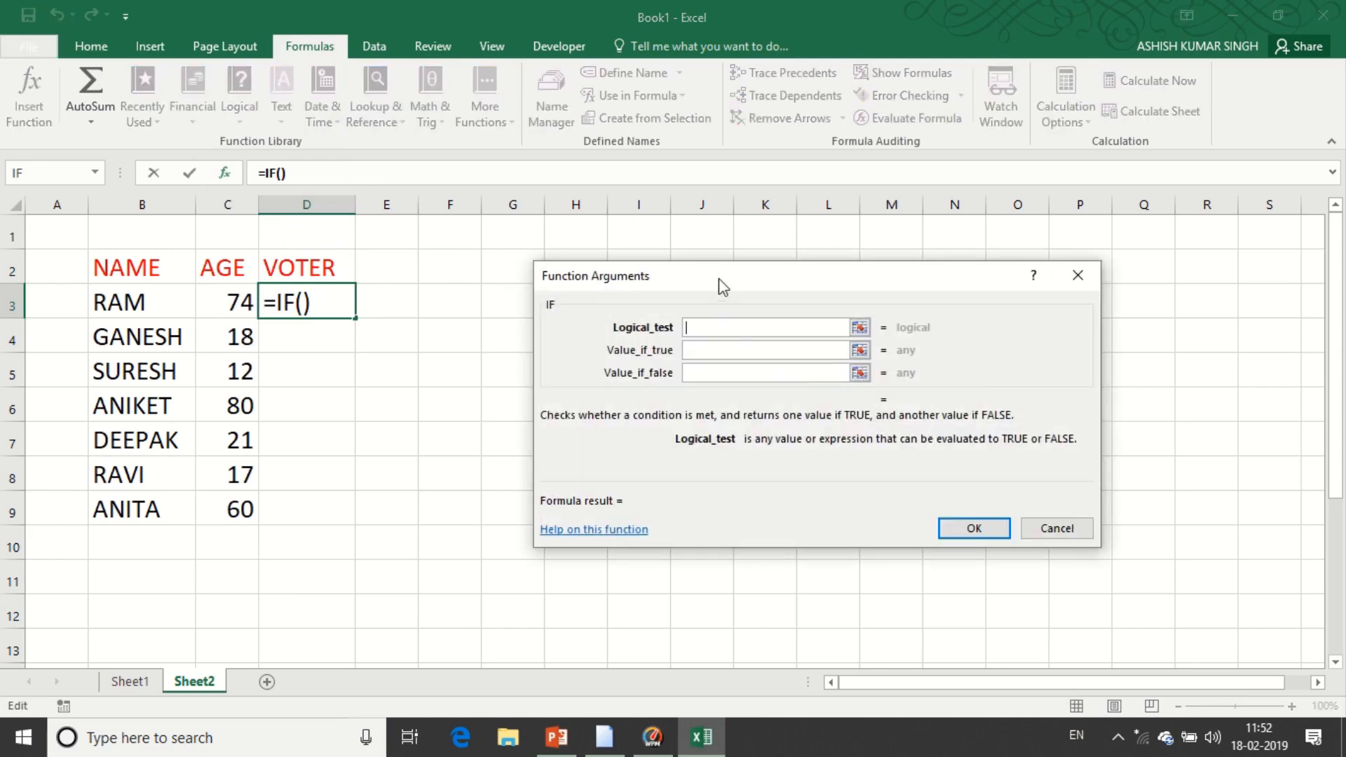
{"action": "left_click", "coordinate": [223, 301]}
{"action": "type", "text": ">"}
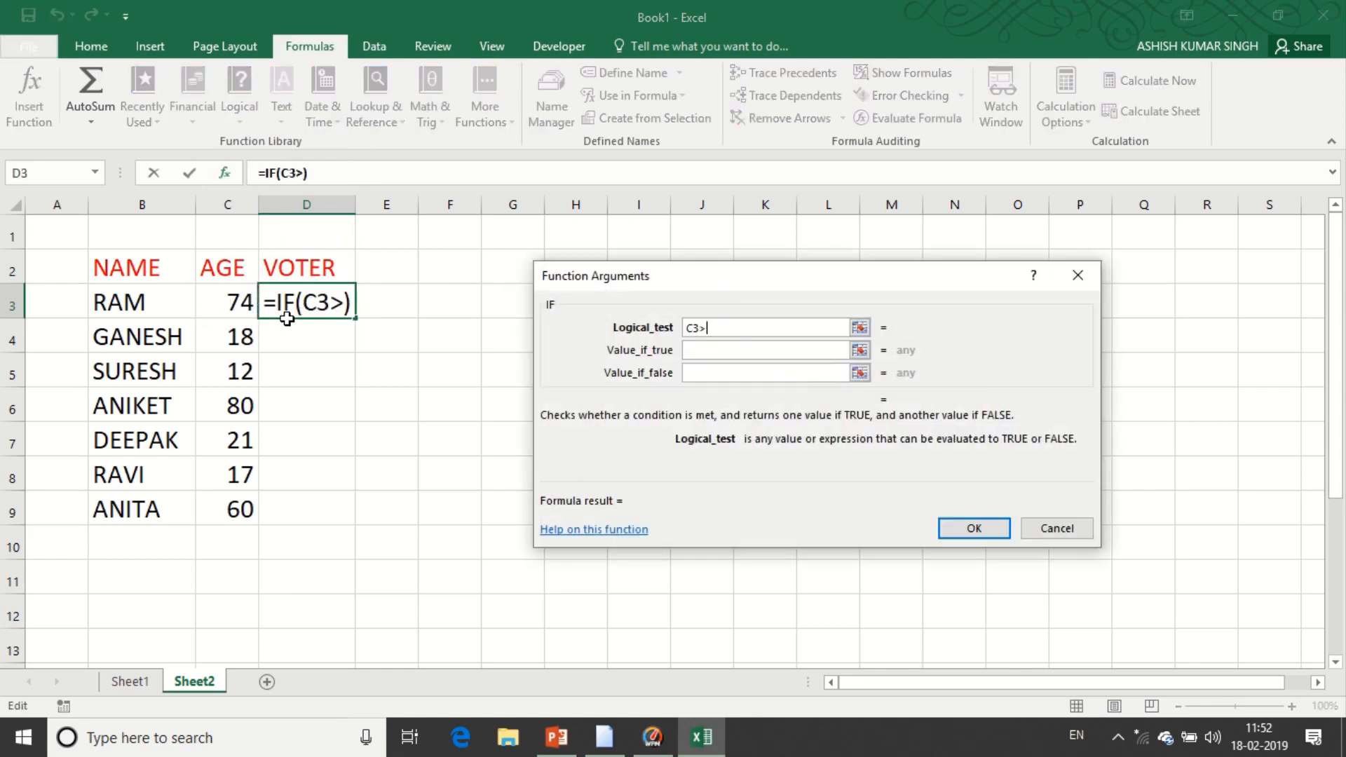
{"action": "type", "text": "=18"}
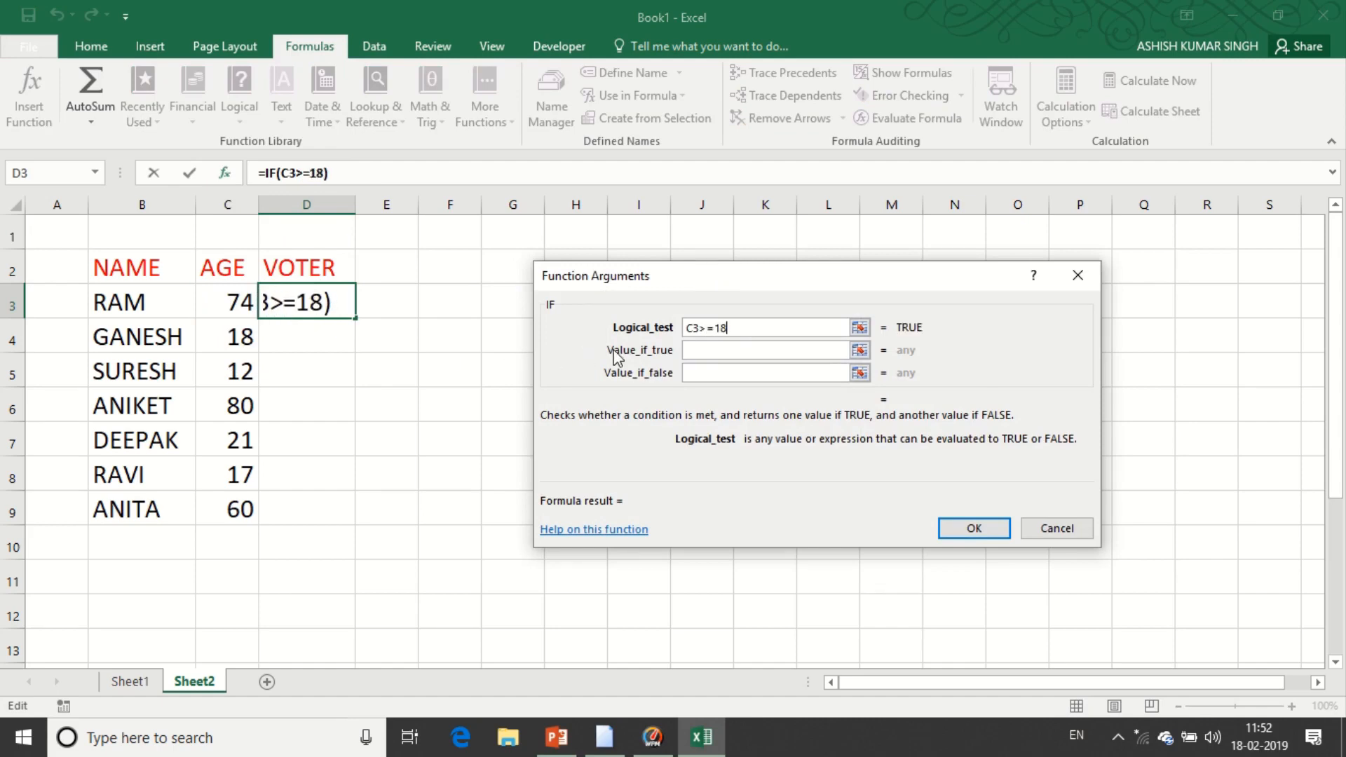
Step: Complete the IF formula with YES if true and NO if false, and fill it down the VOTER column to D9
{"action": "left_click", "coordinate": [704, 351]}
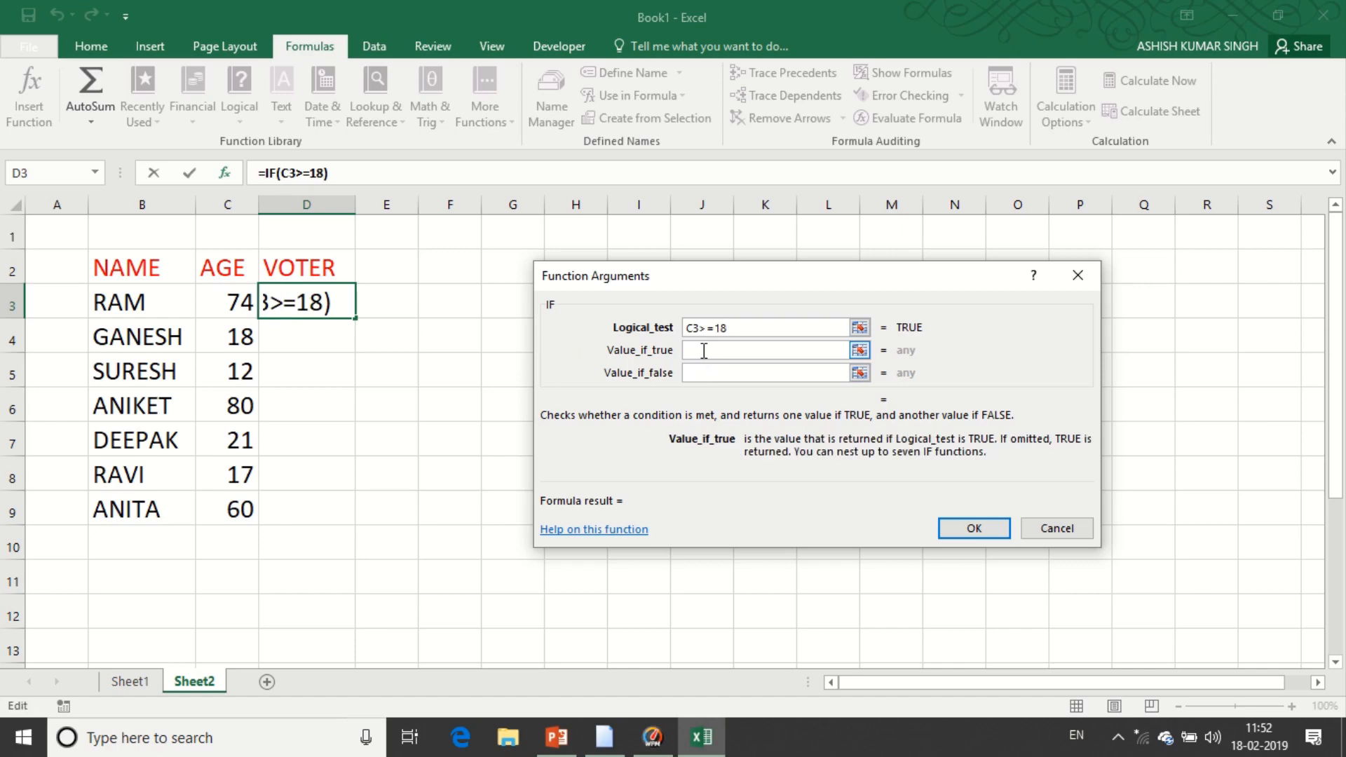
{"action": "type", "text": "YES"}
{"action": "left_click", "coordinate": [712, 371]}
{"action": "type", "text": "NO"}
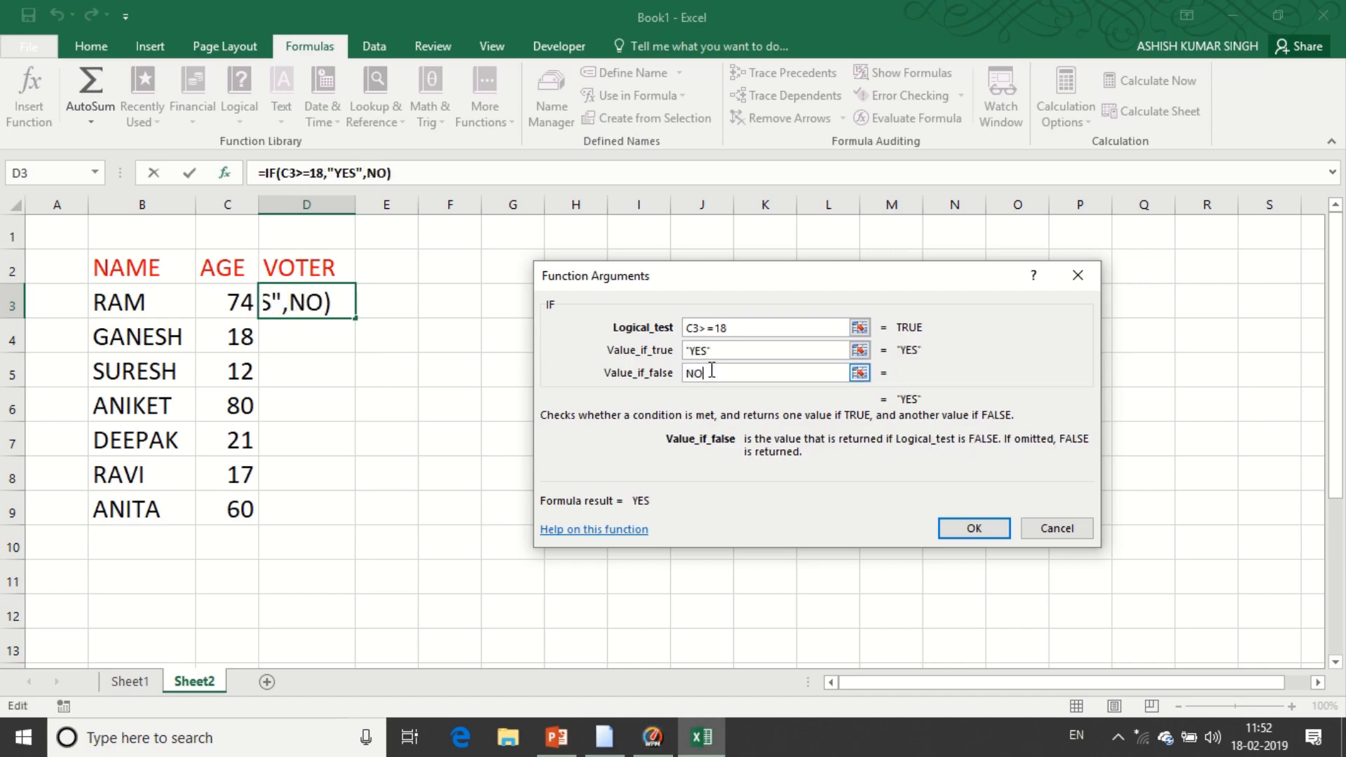
{"action": "key", "text": "Return"}
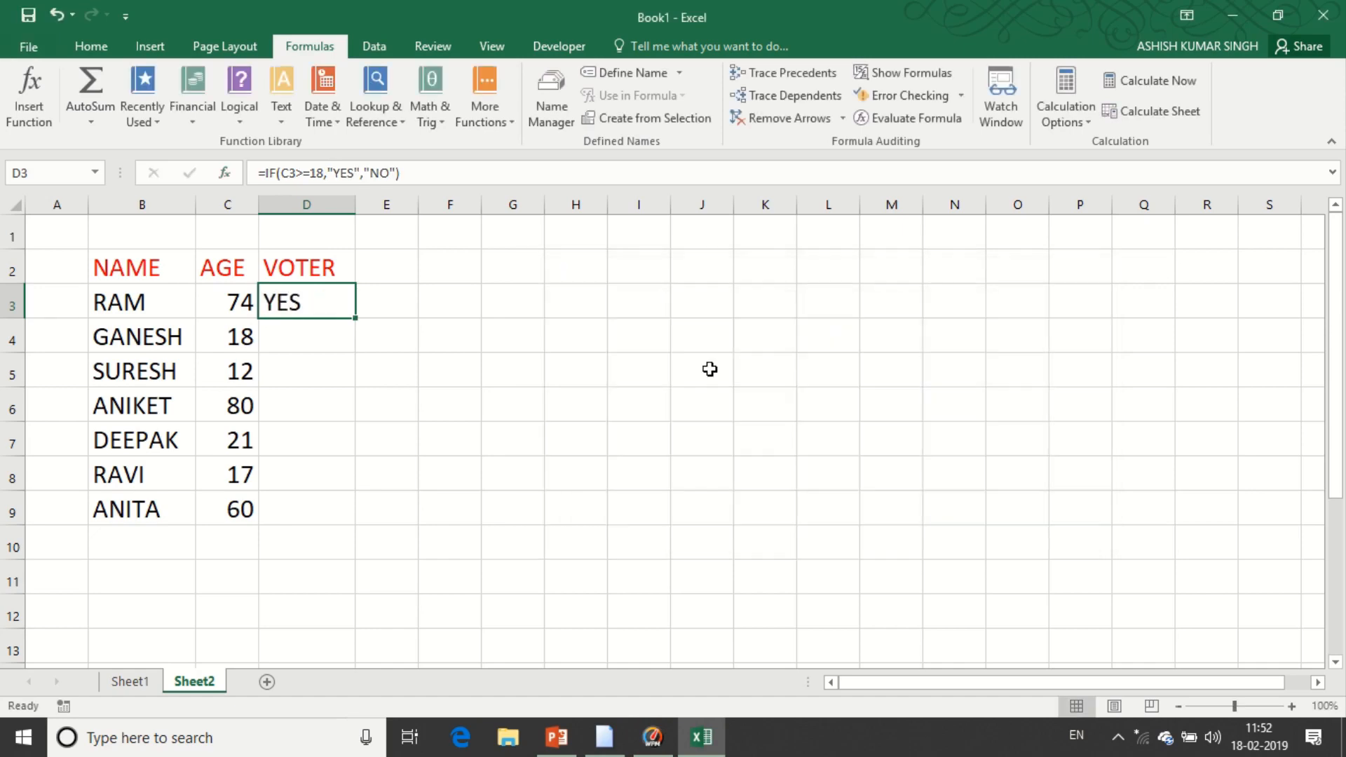
{"action": "double_click", "coordinate": [359, 319]}
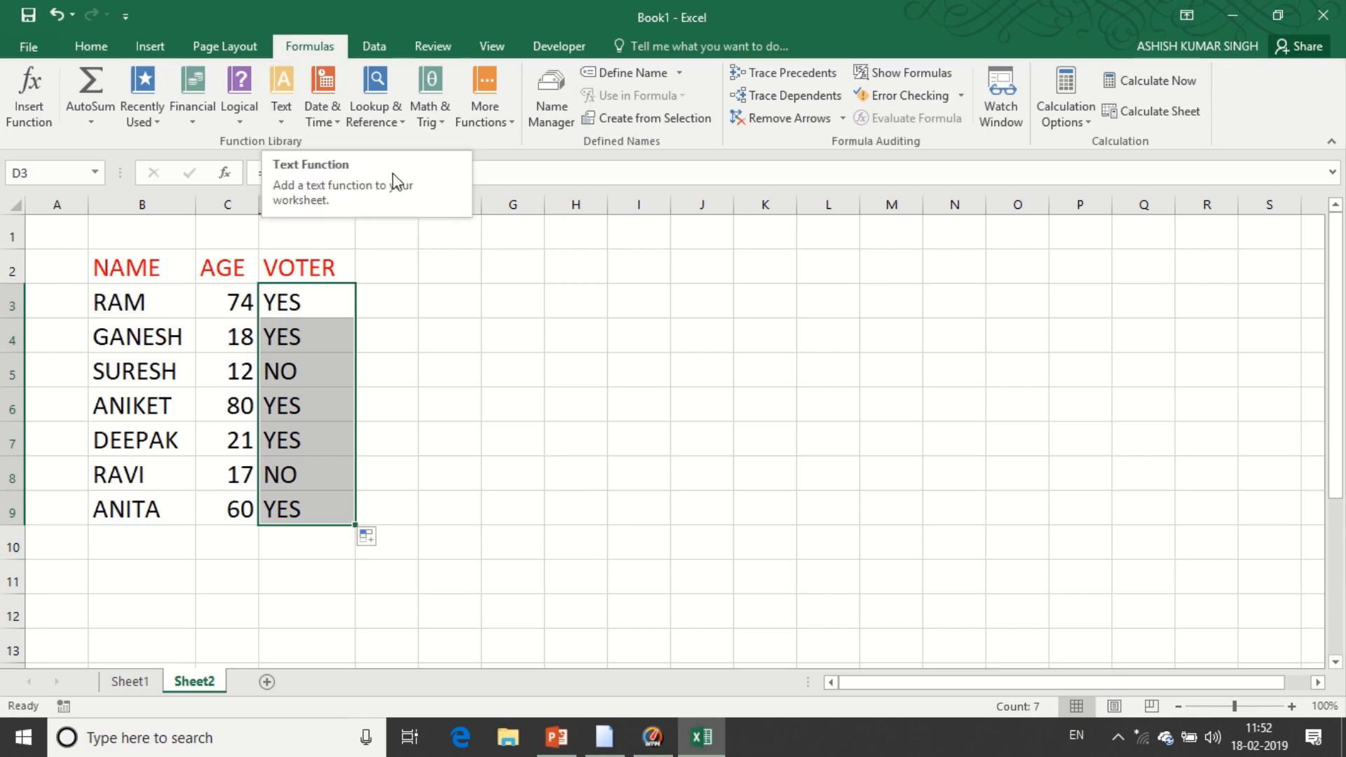
{"action": "left_click", "coordinate": [279, 119]}
{"action": "left_click", "coordinate": [589, 307]}
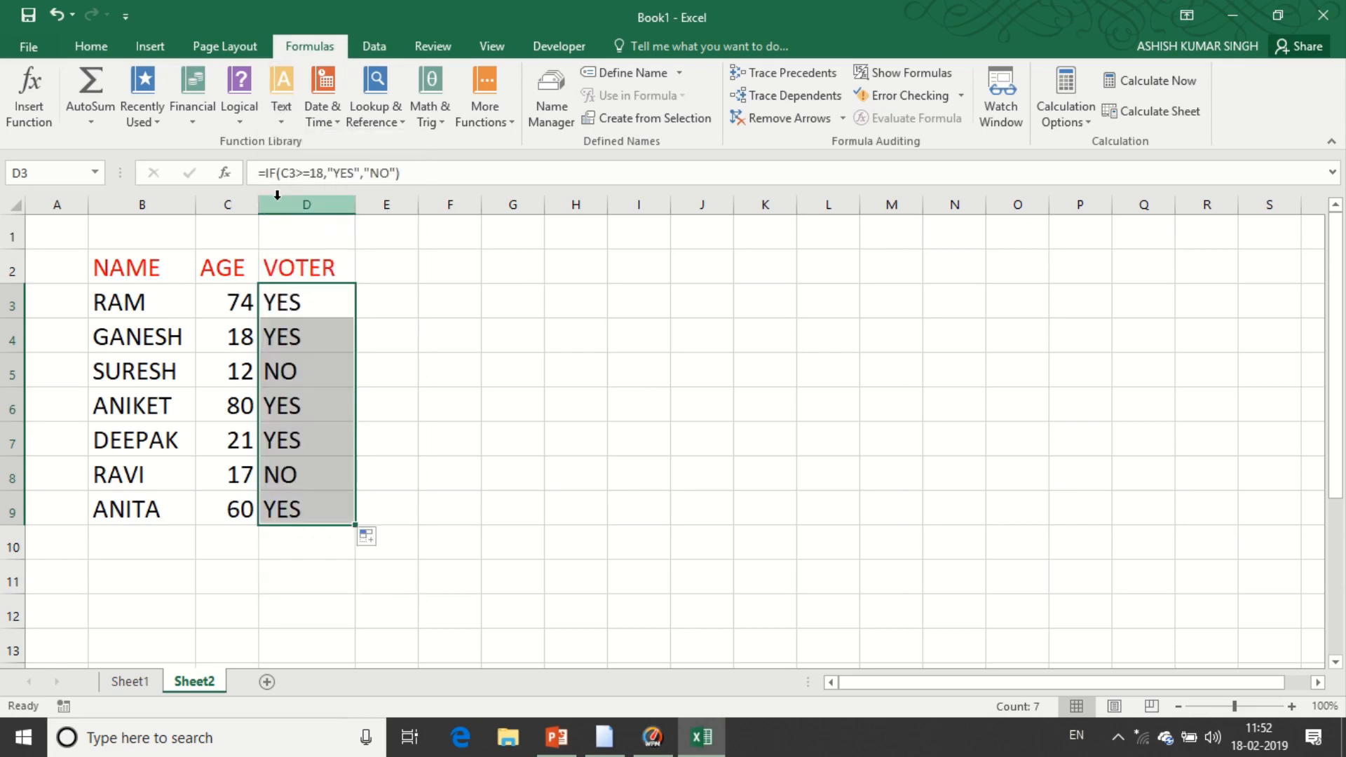
{"action": "left_click_drag", "start_coordinate": [115, 304], "coordinate": [109, 508]}
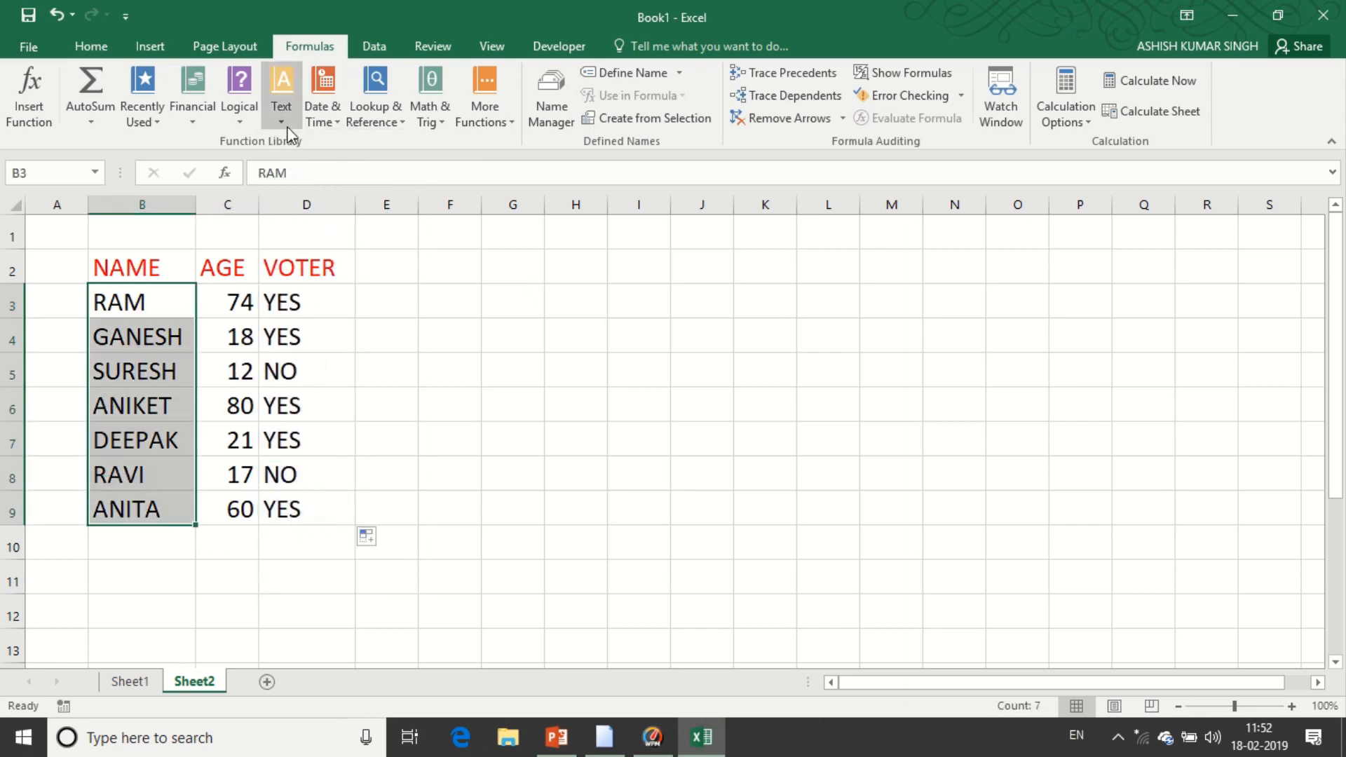
{"action": "left_click", "coordinate": [443, 308]}
{"action": "left_click", "coordinate": [282, 116]}
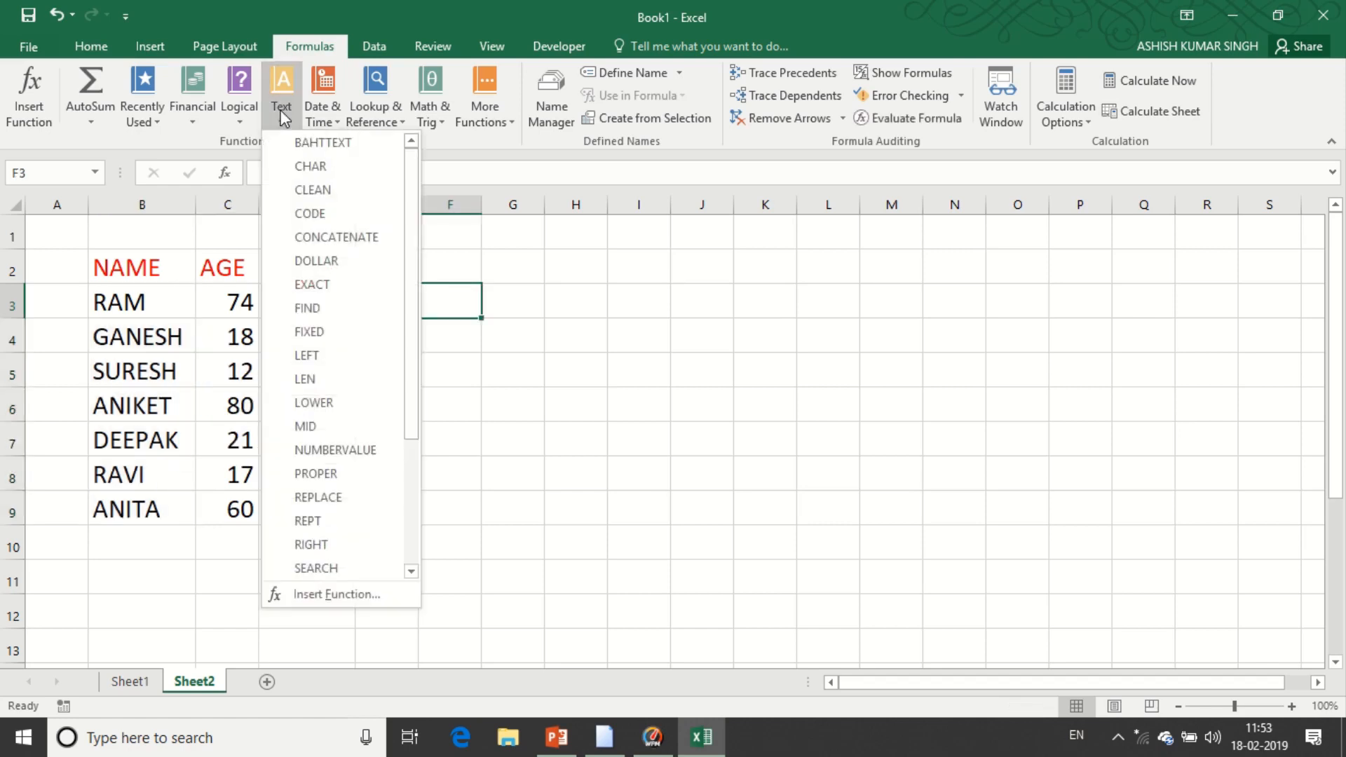
{"action": "left_click", "coordinate": [473, 265]}
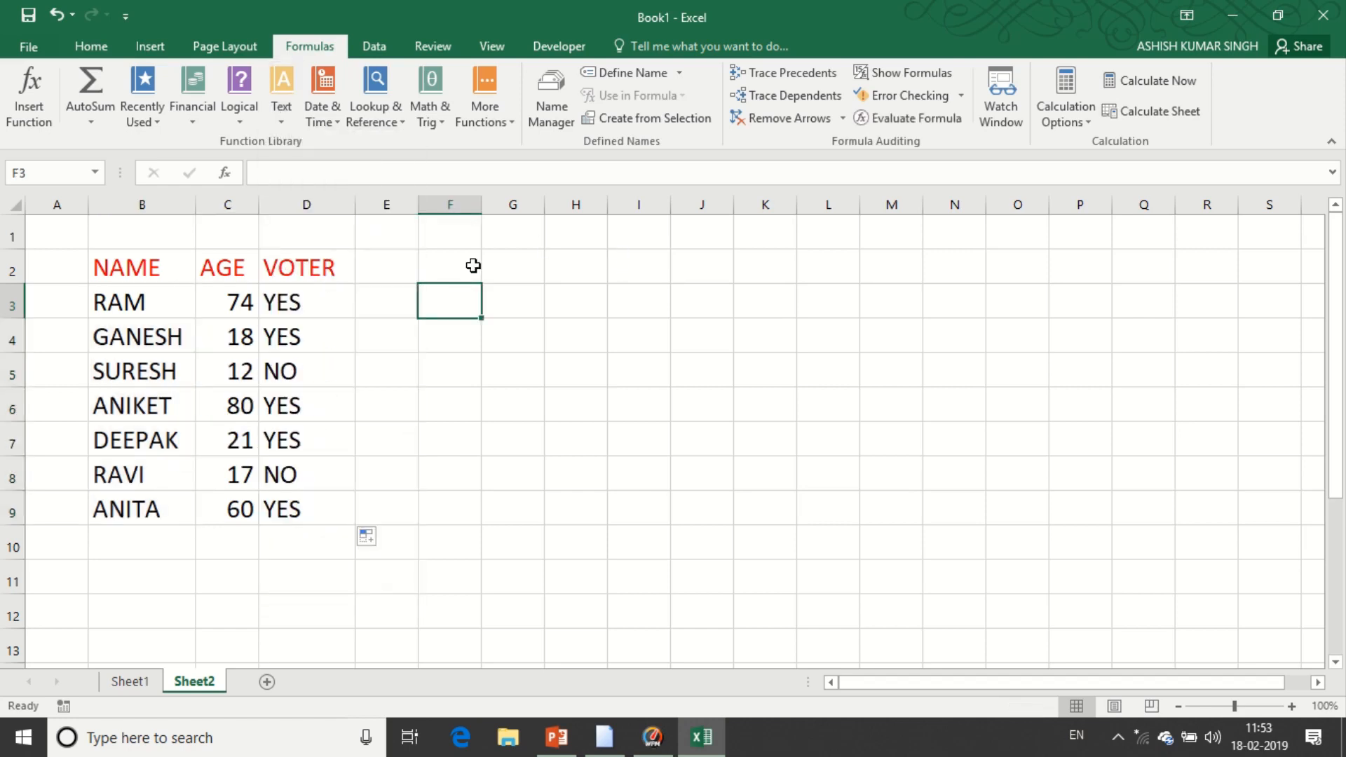
{"action": "left_click", "coordinate": [111, 302]}
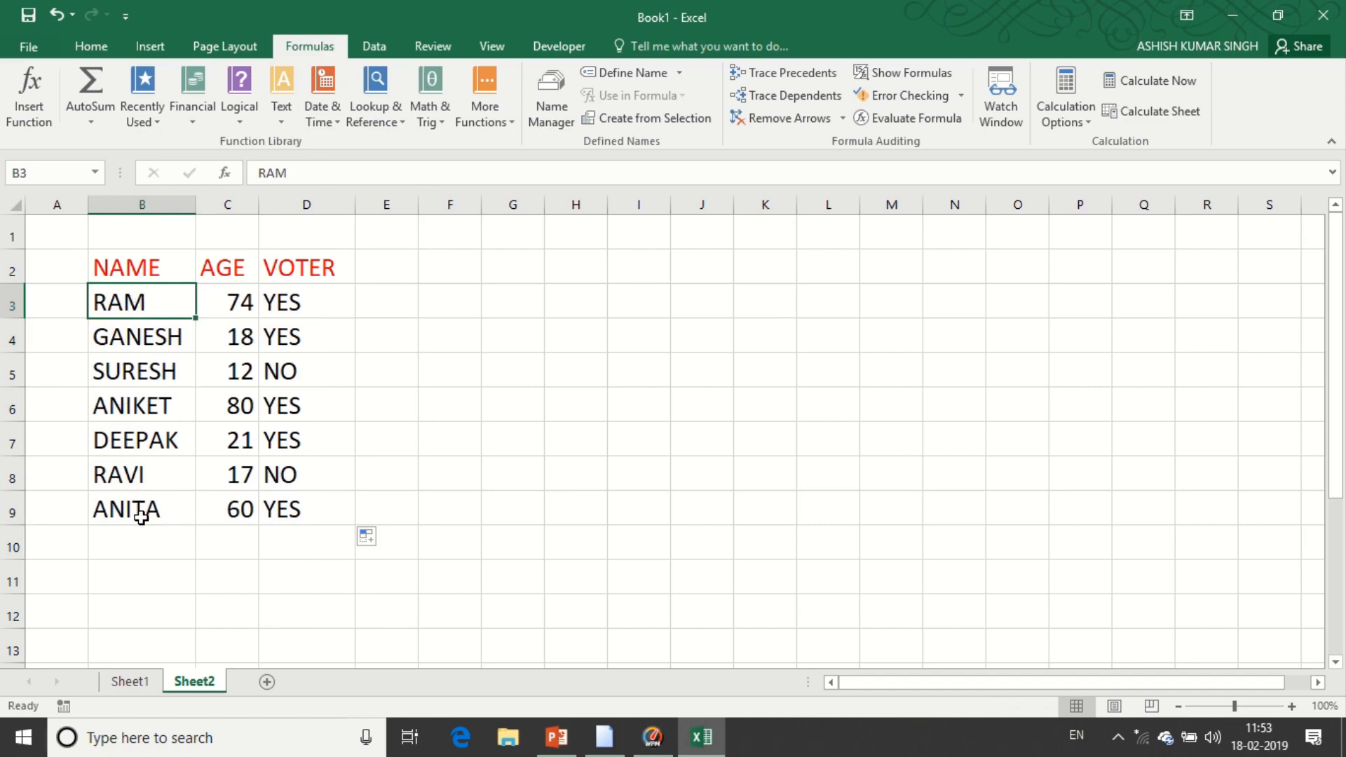
Step: Insert the text function CONCATENATE into F3, joining "MR. " with the name in B3
{"action": "left_click", "coordinate": [450, 302]}
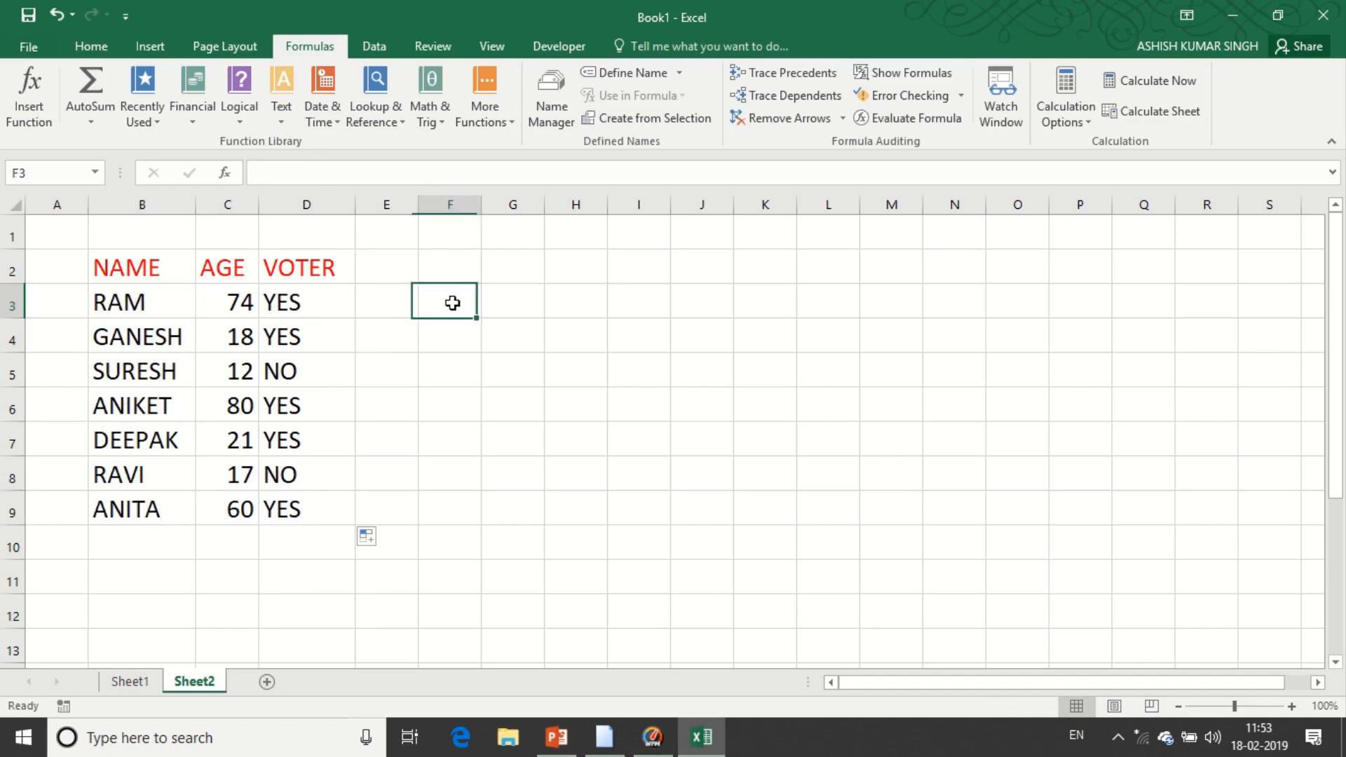
{"action": "left_click", "coordinate": [281, 120]}
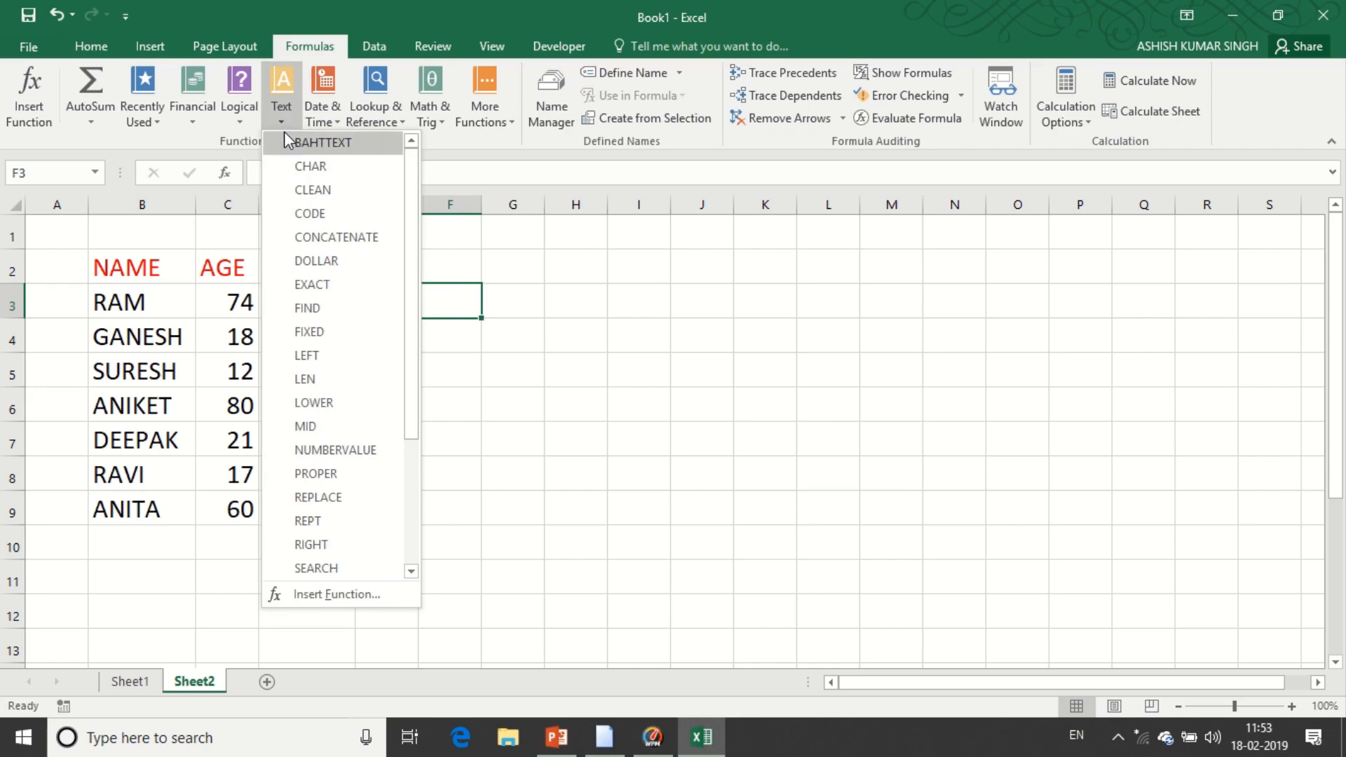
{"action": "left_click", "coordinate": [329, 239]}
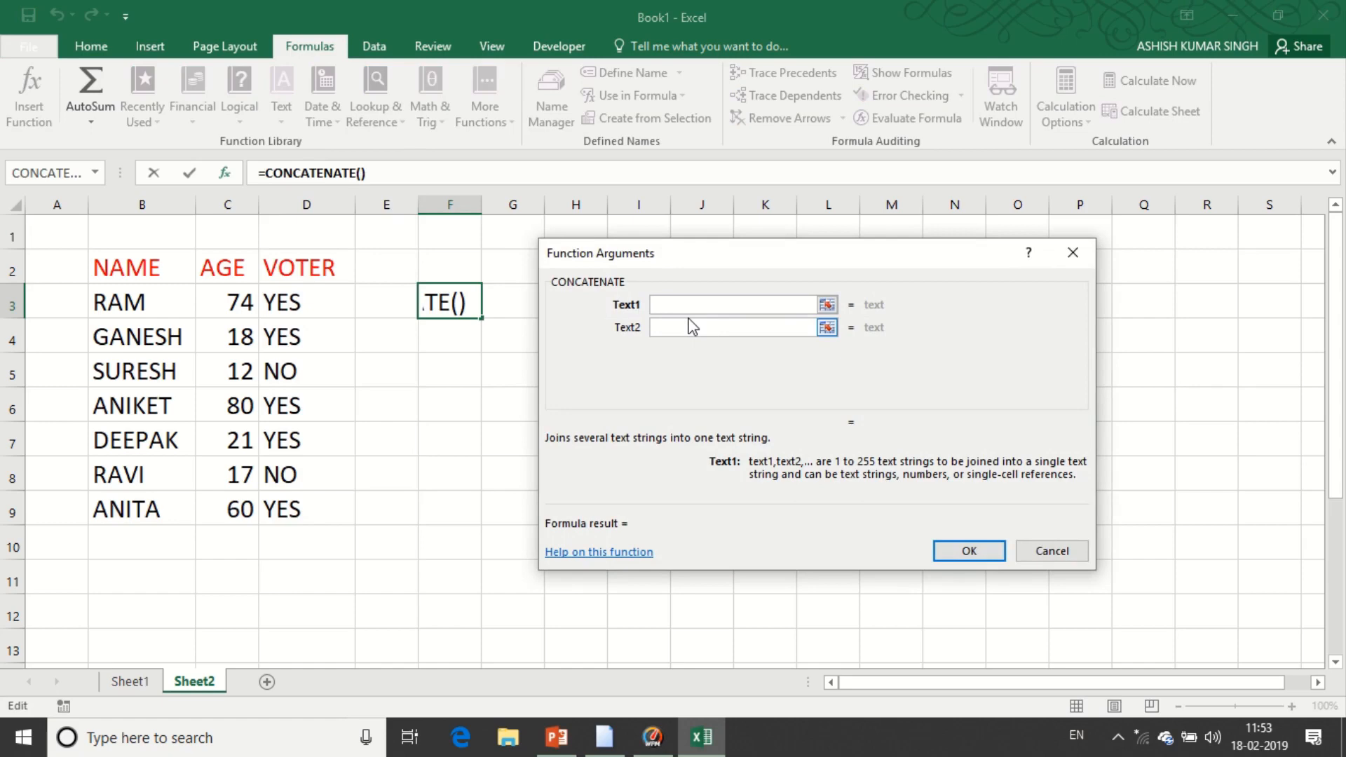
{"action": "type", "text": "MR."}
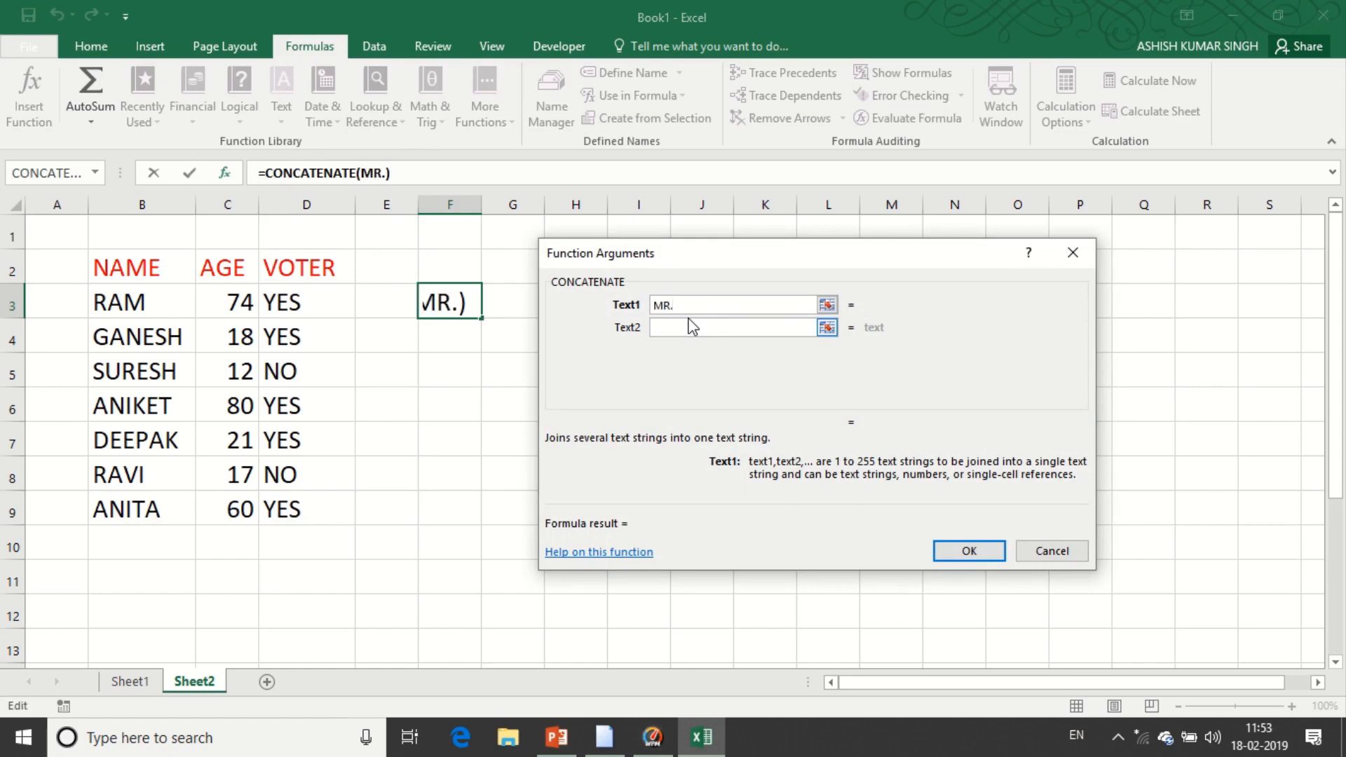
{"action": "left_click", "coordinate": [660, 327]}
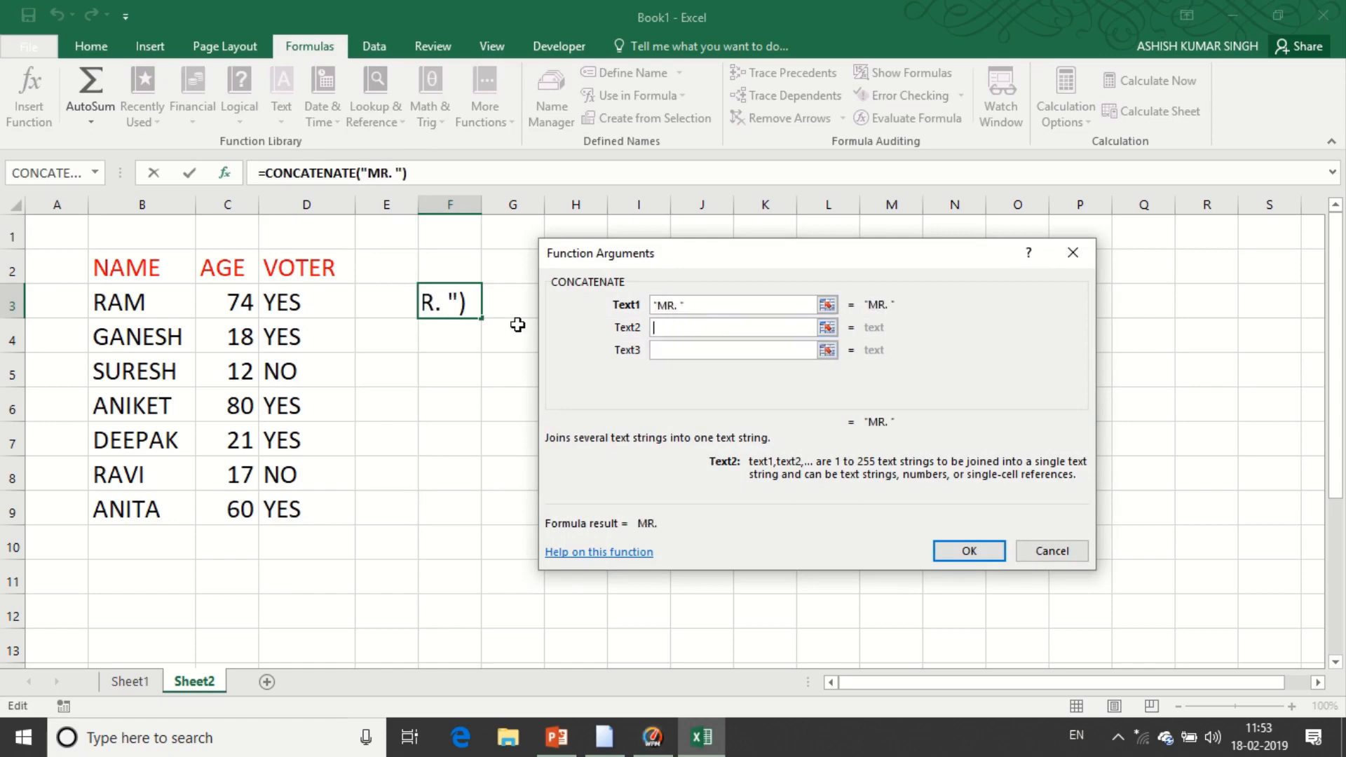
{"action": "left_click", "coordinate": [138, 304]}
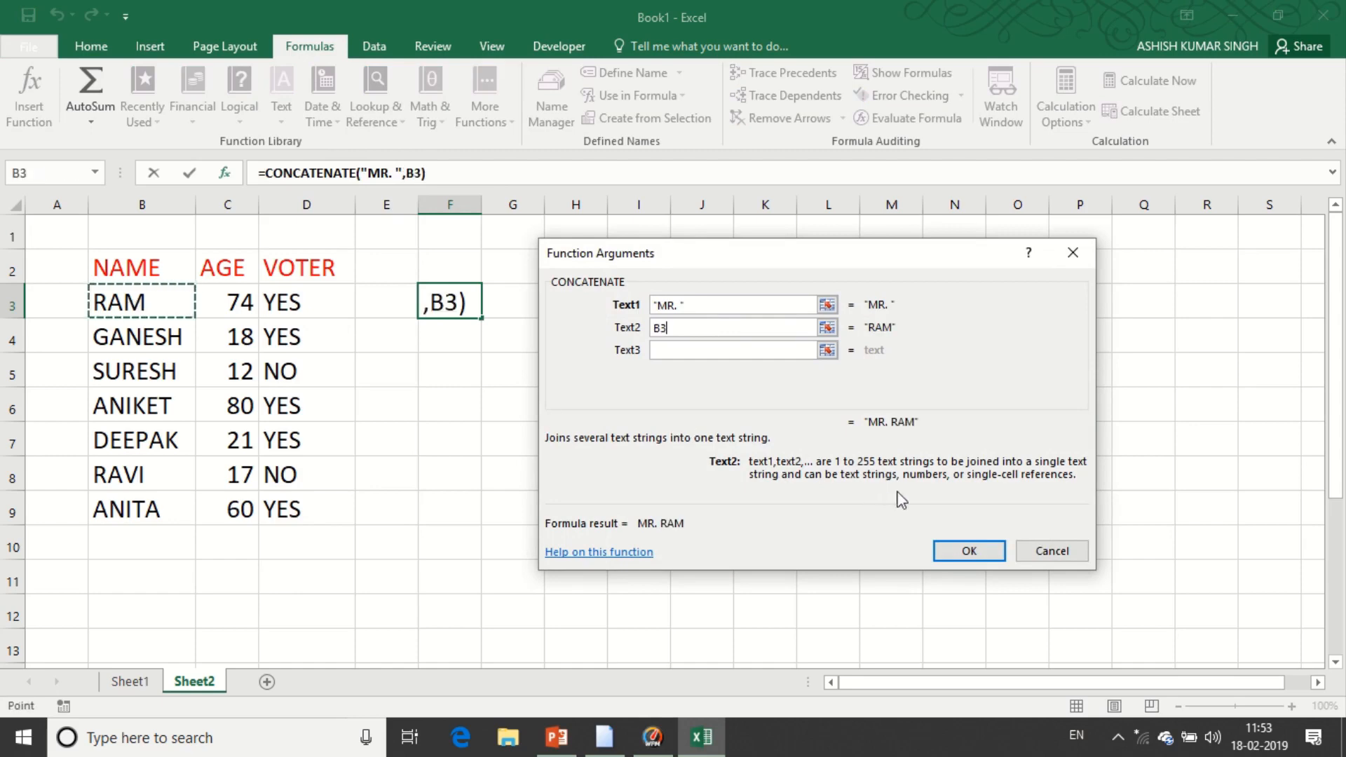
{"action": "left_click", "coordinate": [953, 551]}
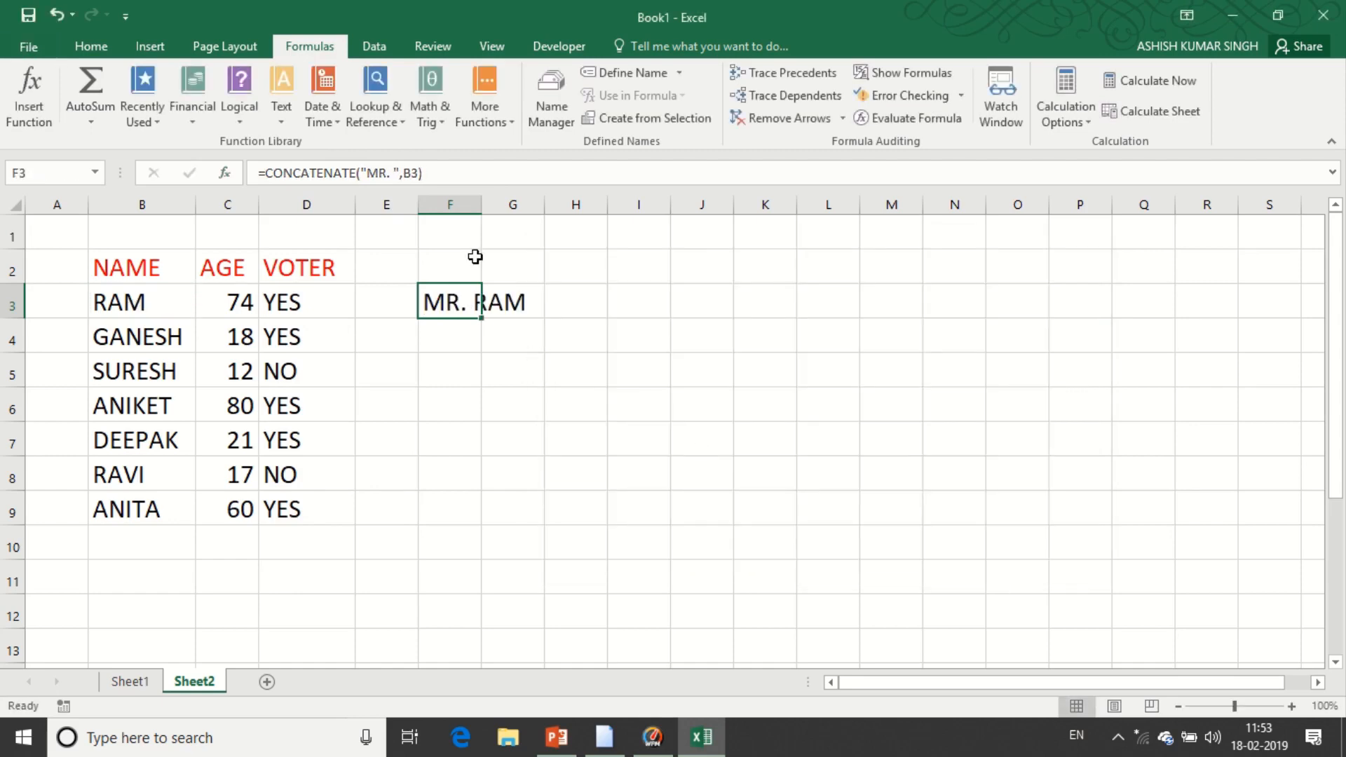
Step: Fill the CONCATENATE formula from F3 down to F9 and autofit column F to its contents
{"action": "double_click", "coordinate": [481, 206]}
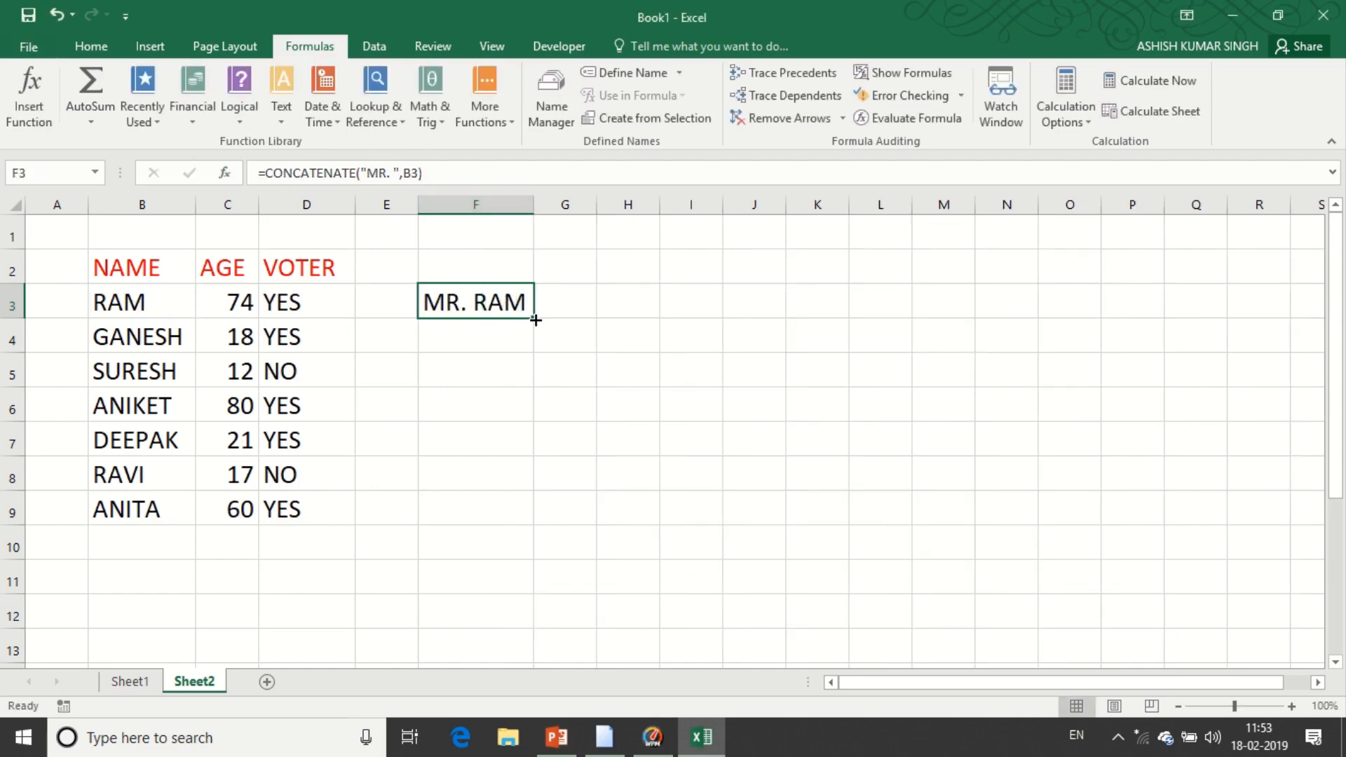
{"action": "left_click_drag", "start_coordinate": [533, 318], "coordinate": [542, 526]}
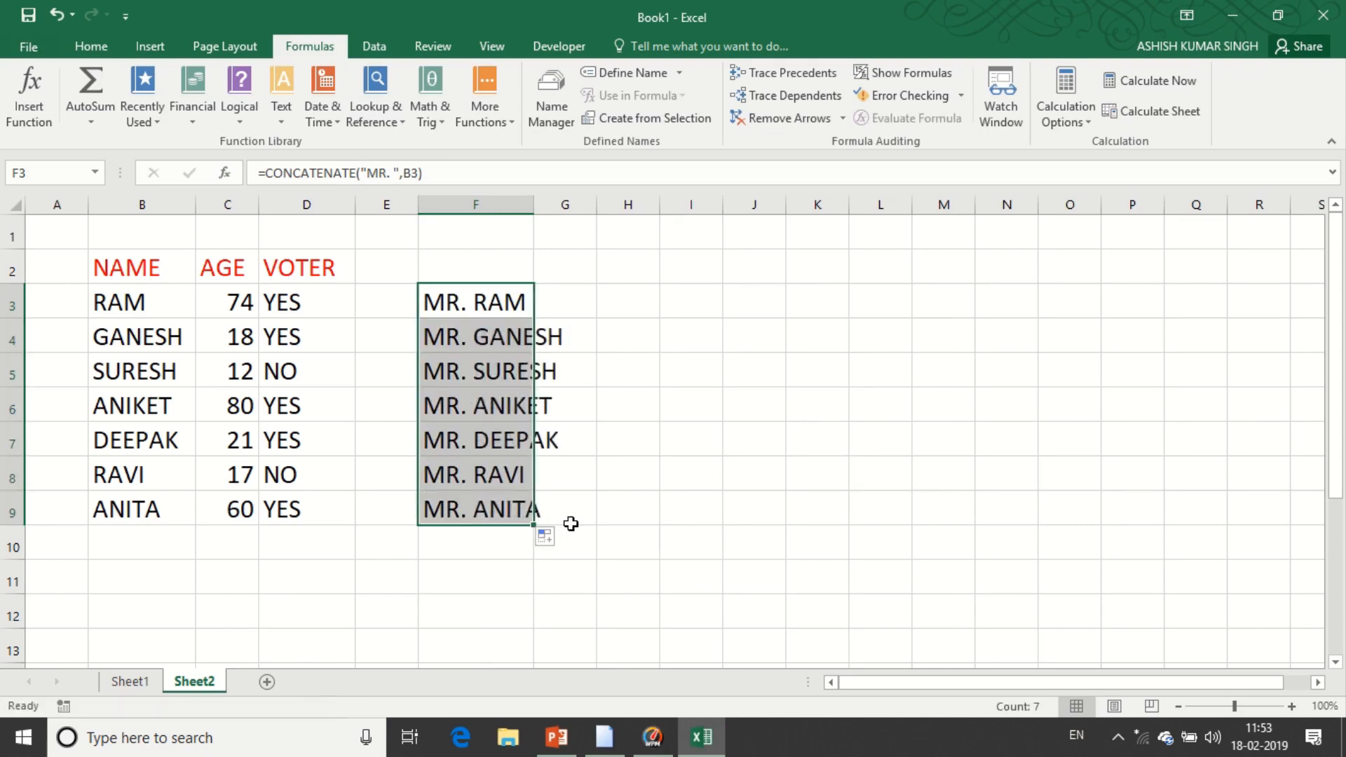
{"action": "double_click", "coordinate": [533, 204]}
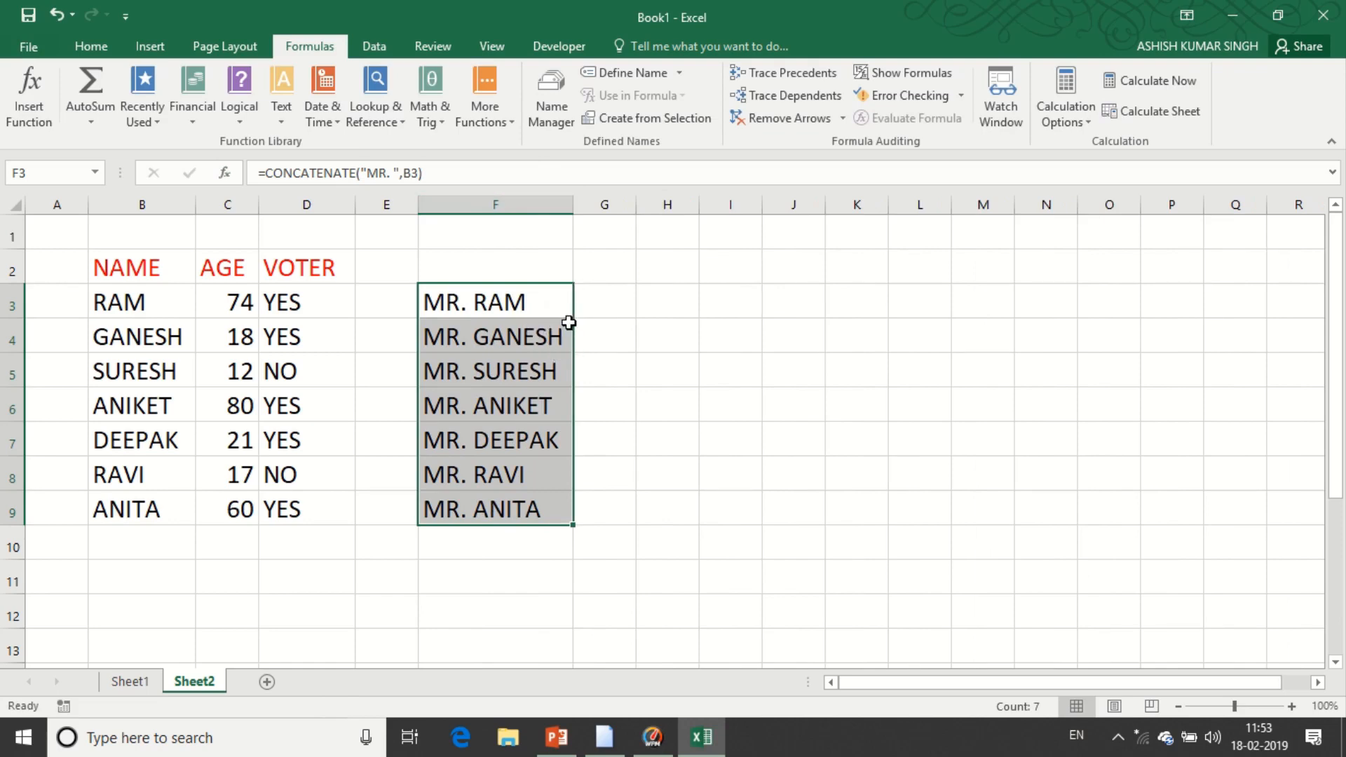
Step: Convert the names in column B to lowercase in H3:H9 with the text function LOWER, and autofit column H
{"action": "left_click", "coordinate": [666, 307]}
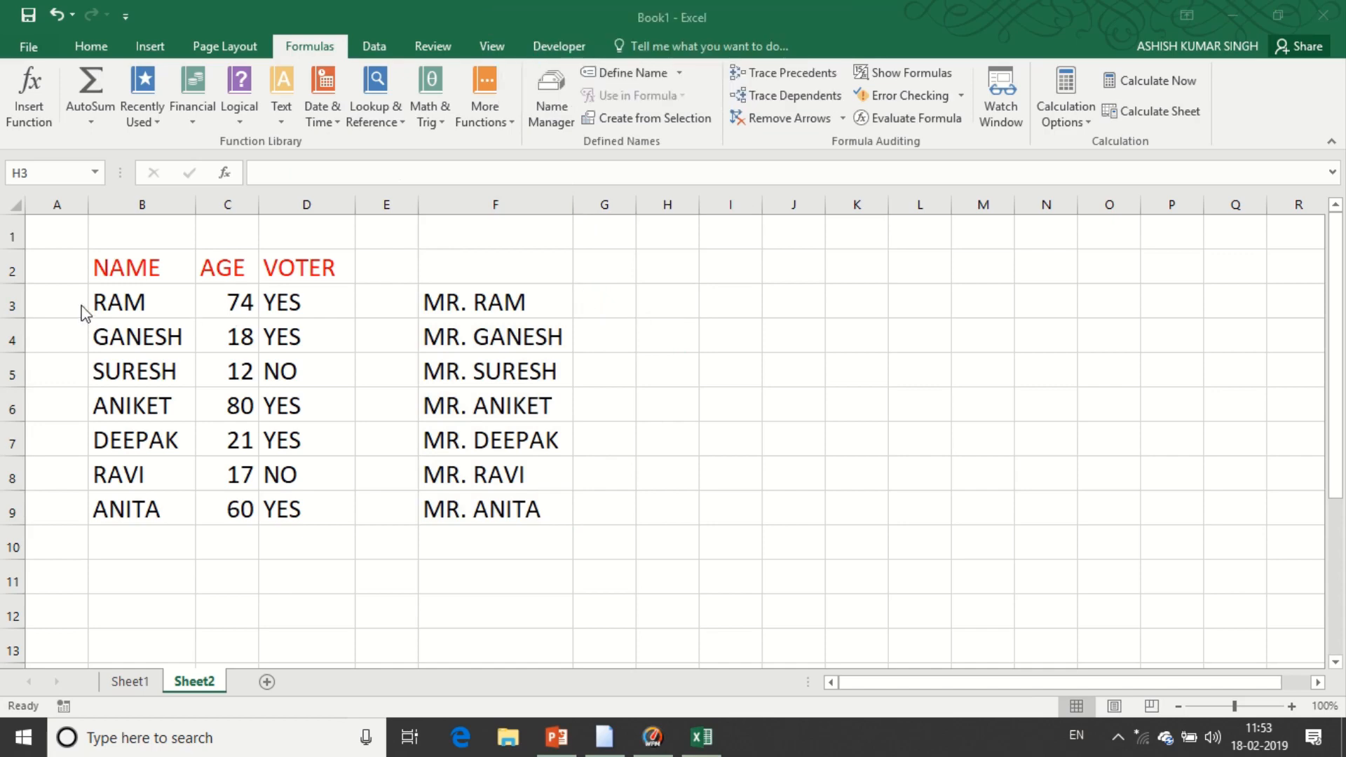
{"action": "left_click", "coordinate": [676, 305]}
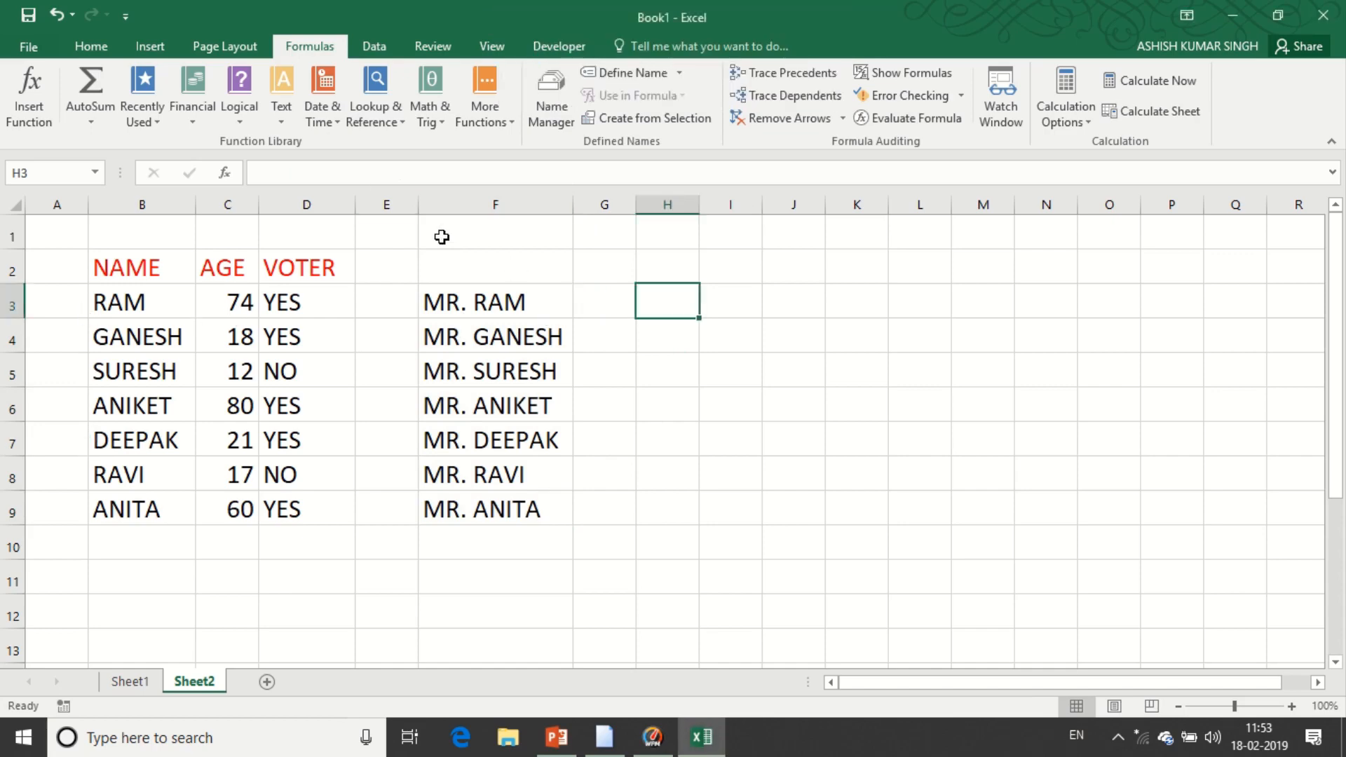
{"action": "left_click", "coordinate": [281, 106]}
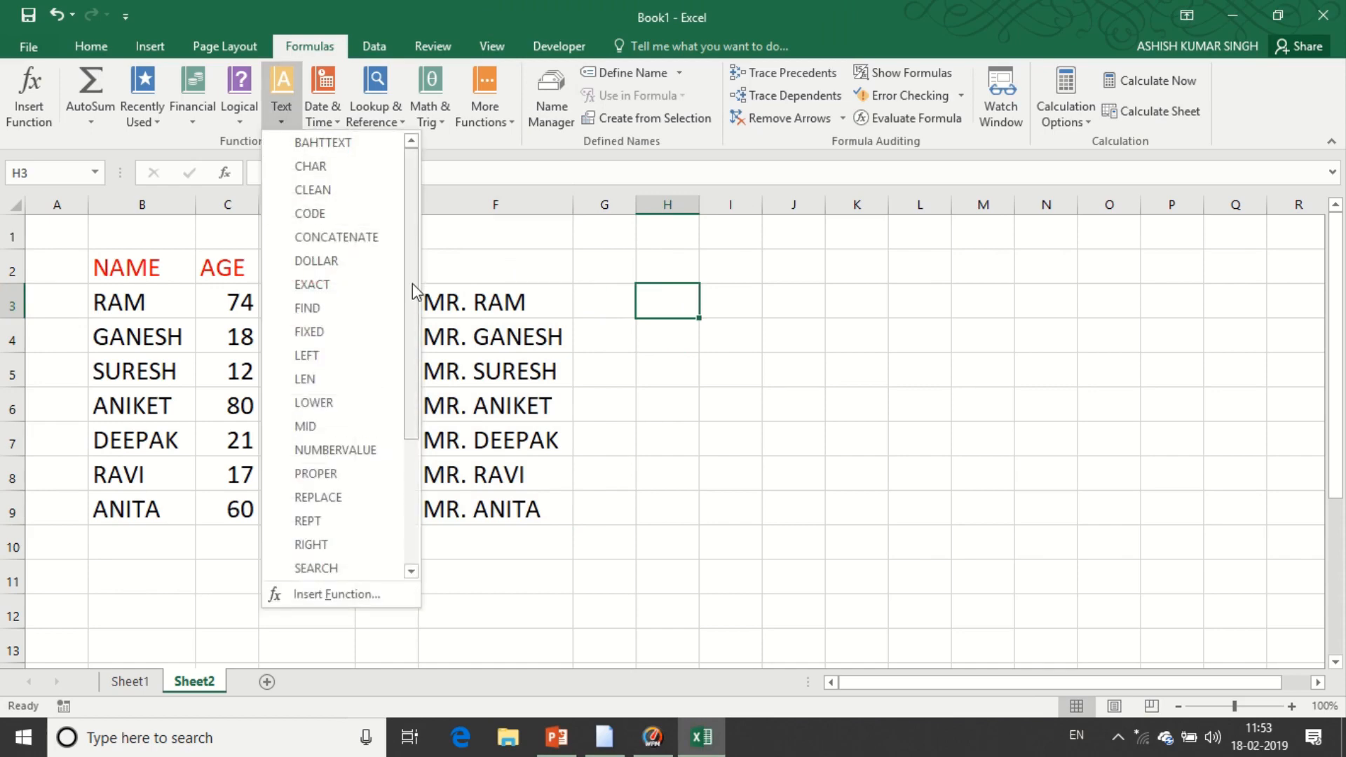
{"action": "left_click_drag", "start_coordinate": [413, 280], "coordinate": [398, 390]}
{"action": "scroll", "coordinate": [396, 420], "scroll_direction": "down", "scroll_amount": 1}
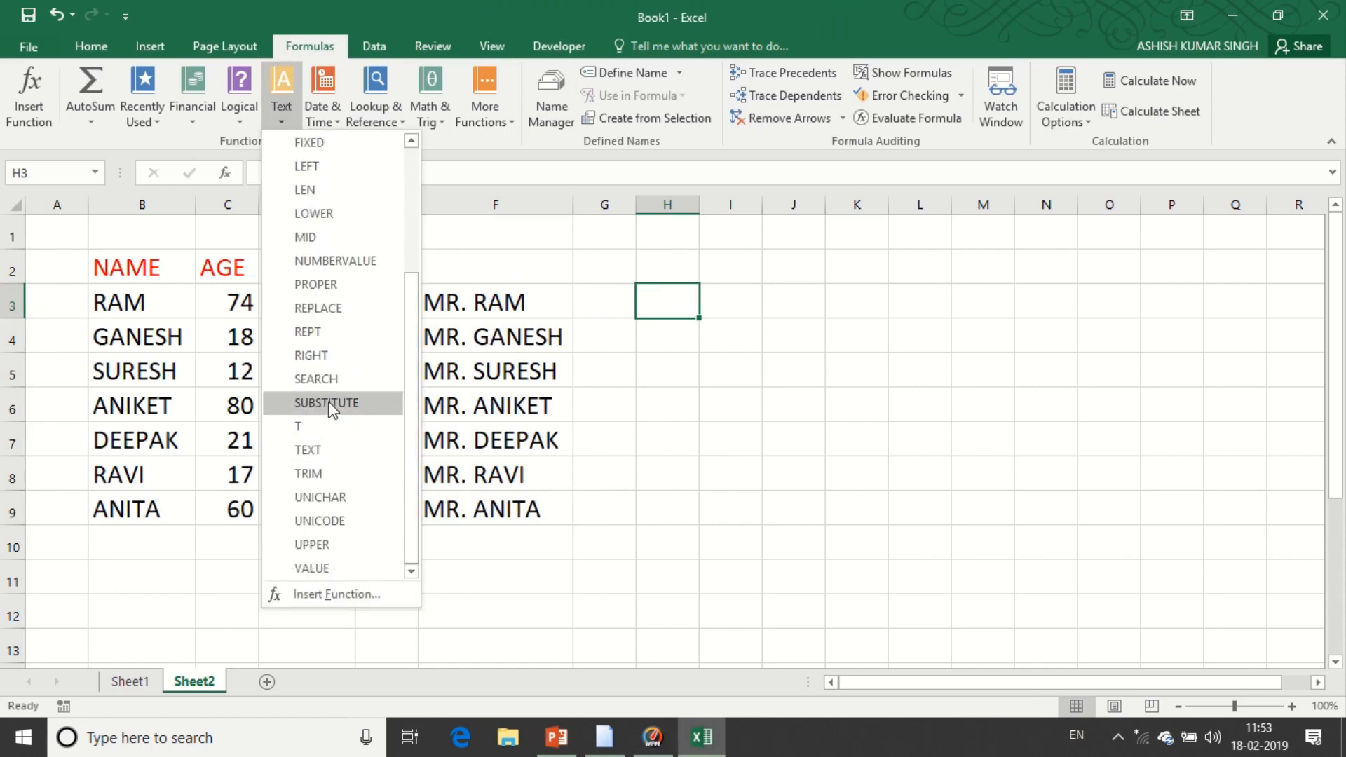
{"action": "left_click", "coordinate": [304, 214]}
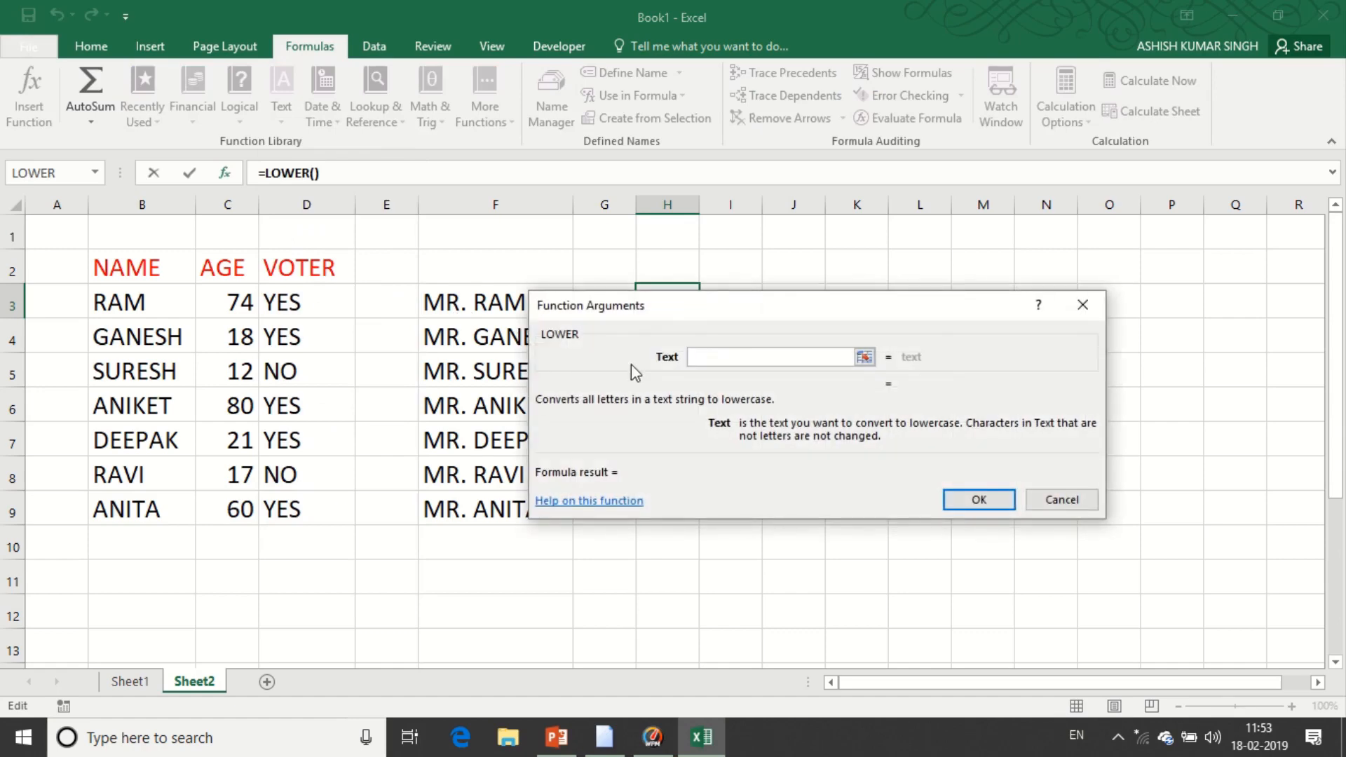
{"action": "left_click", "coordinate": [137, 301]}
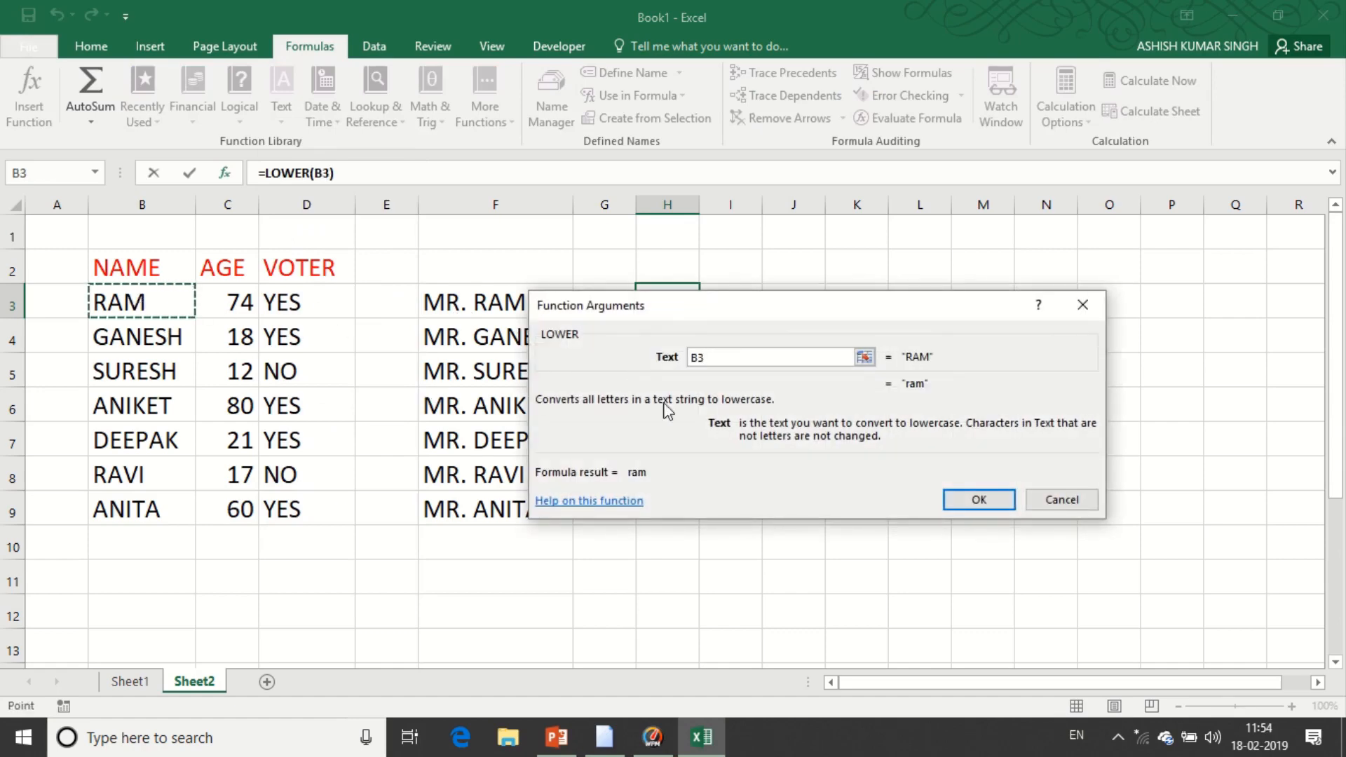
{"action": "left_click", "coordinate": [981, 502]}
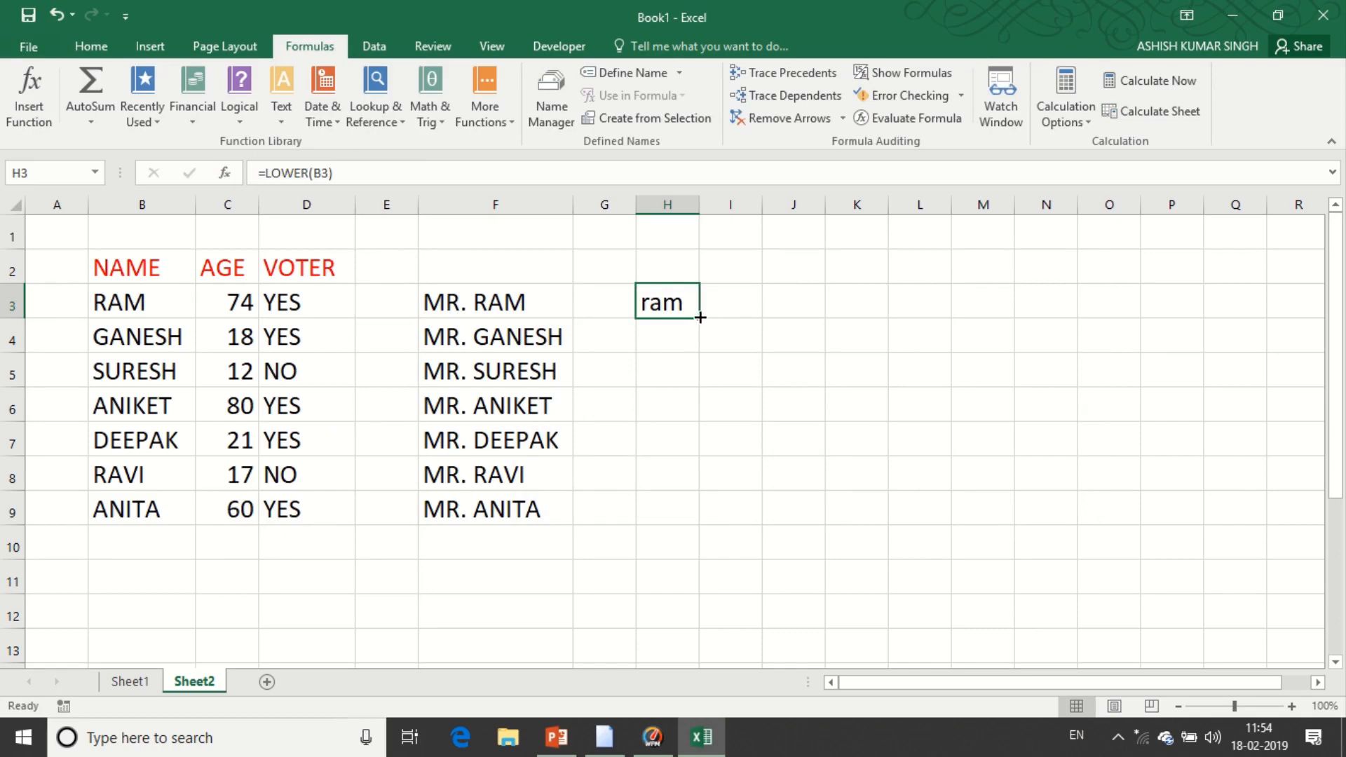
{"action": "left_click_drag", "start_coordinate": [703, 316], "coordinate": [687, 517]}
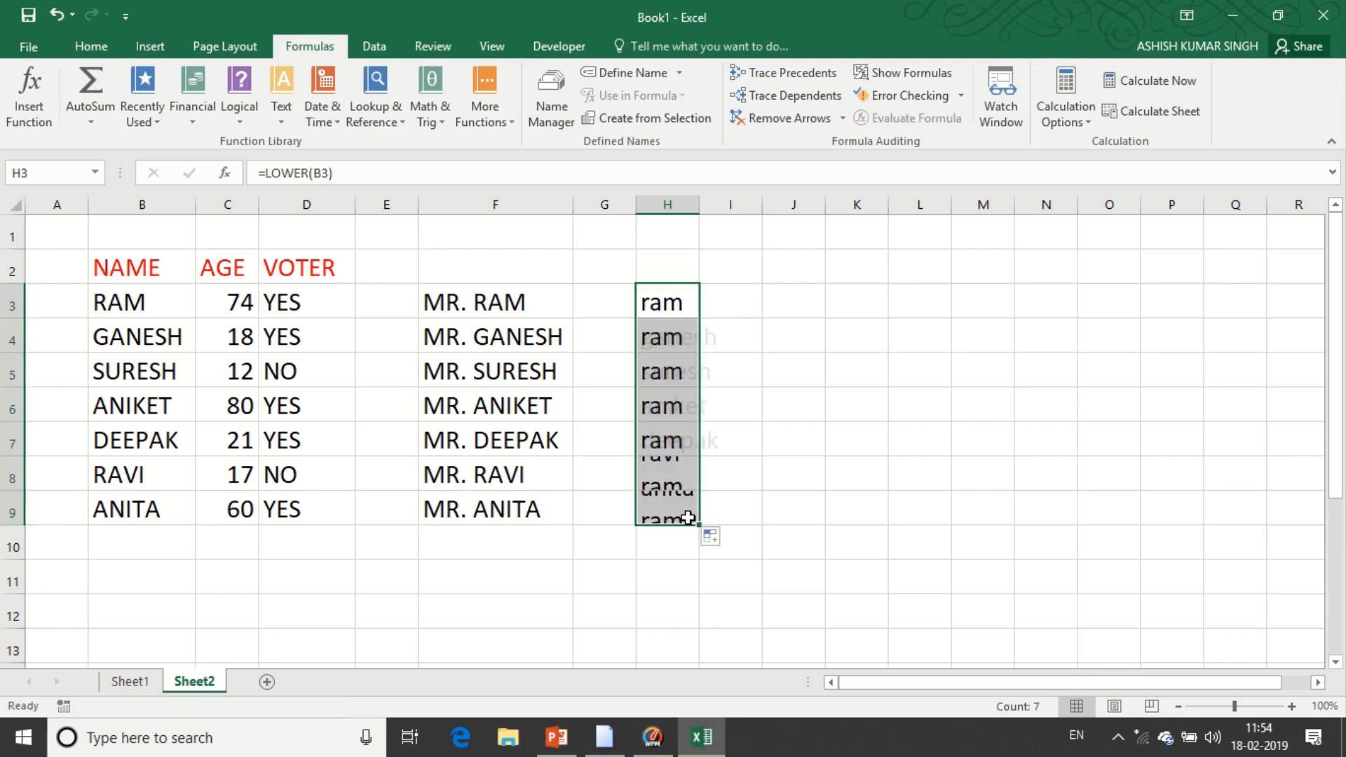
{"action": "double_click", "coordinate": [698, 204]}
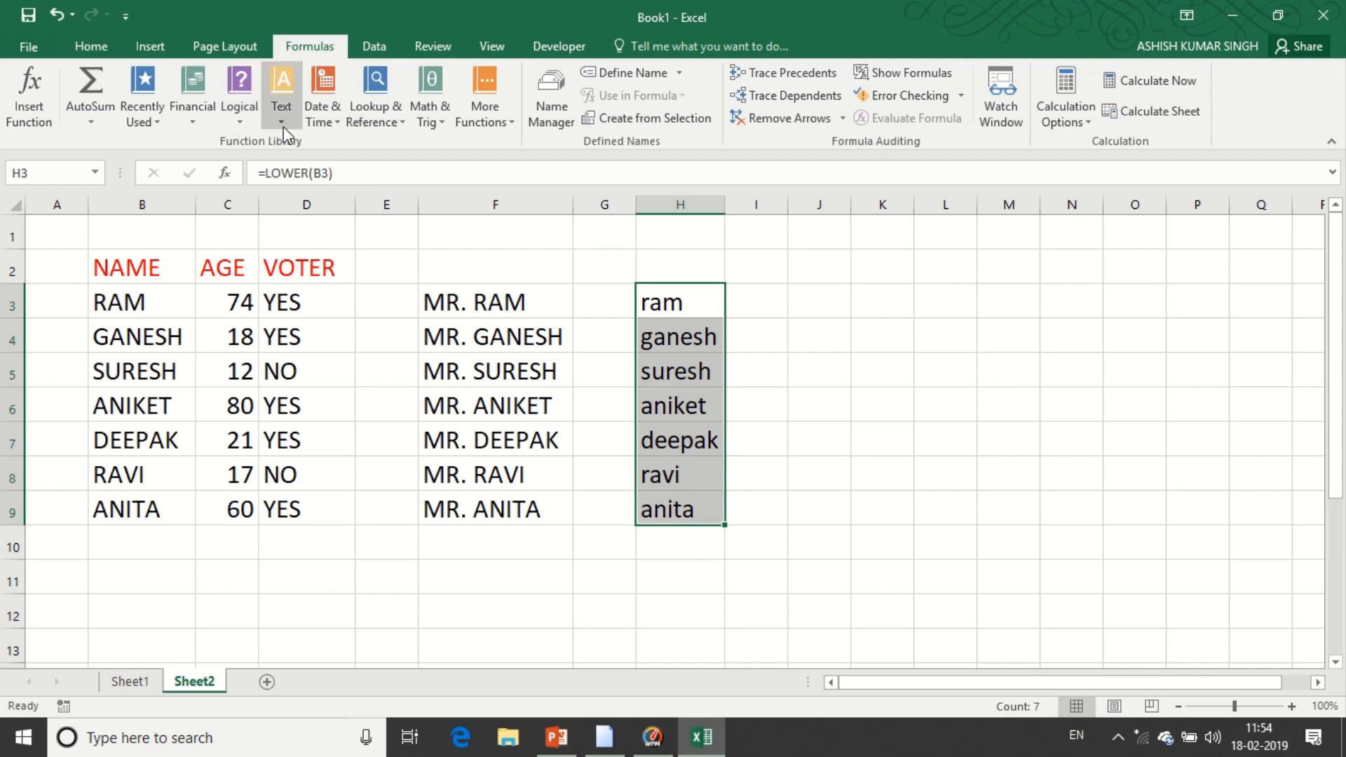
Step: Insert the date and time function TODAY into J3
{"action": "left_click", "coordinate": [841, 304]}
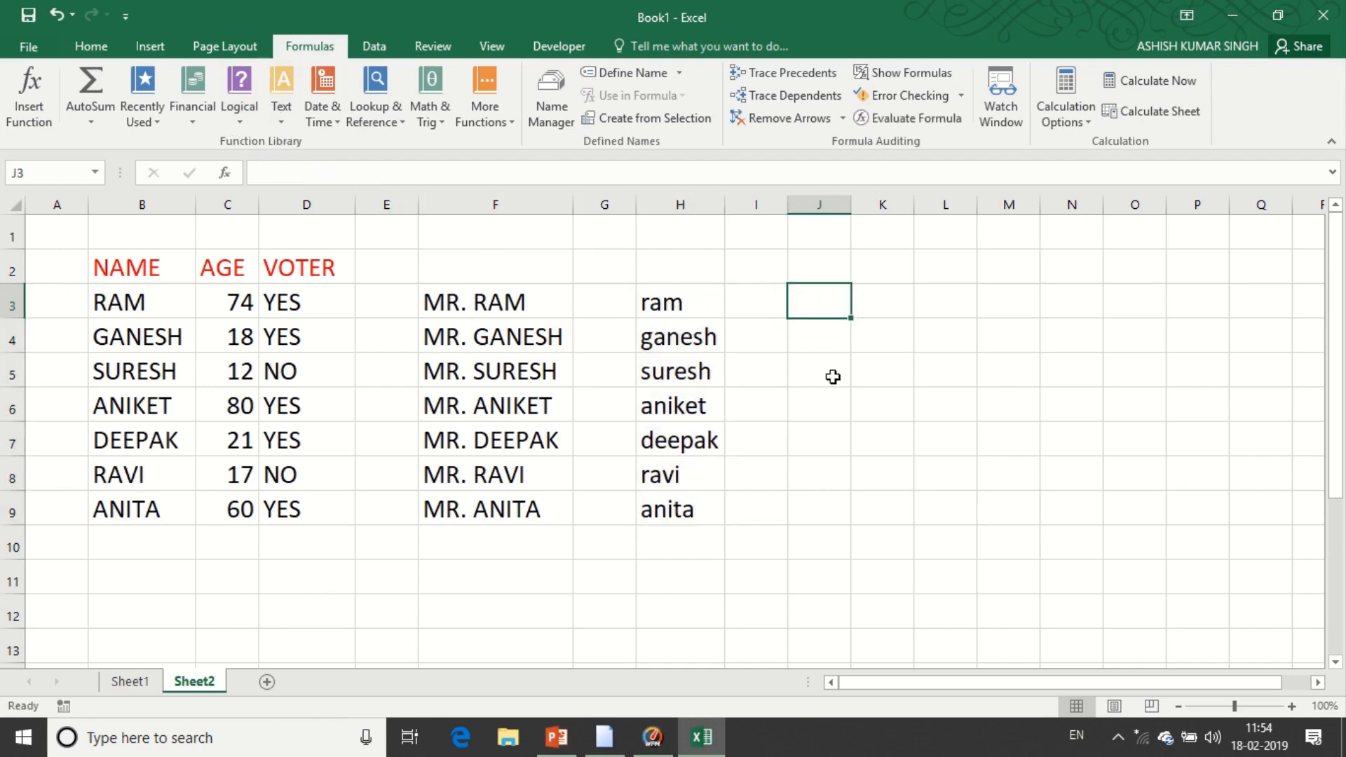
{"action": "left_click", "coordinate": [327, 120]}
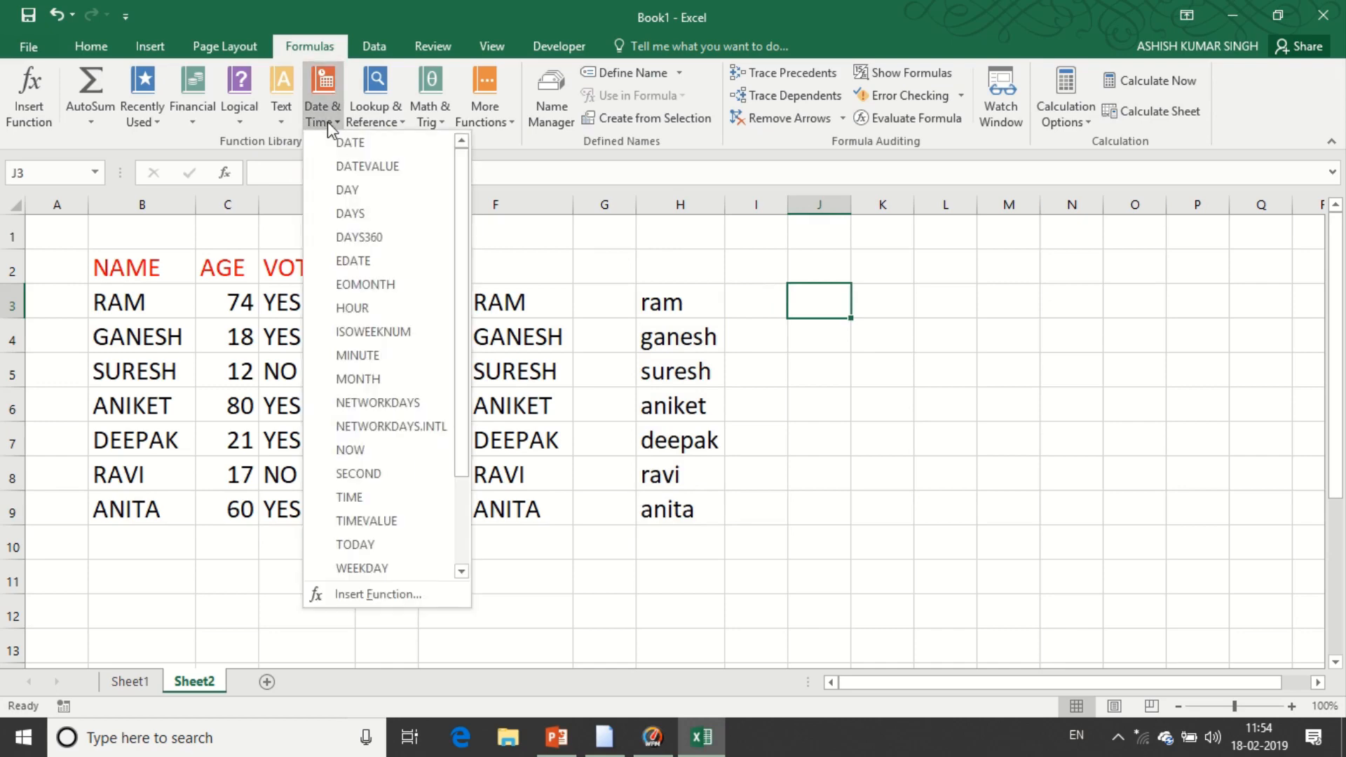
{"action": "left_click_drag", "start_coordinate": [462, 383], "coordinate": [457, 430]}
{"action": "left_click", "coordinate": [381, 466]}
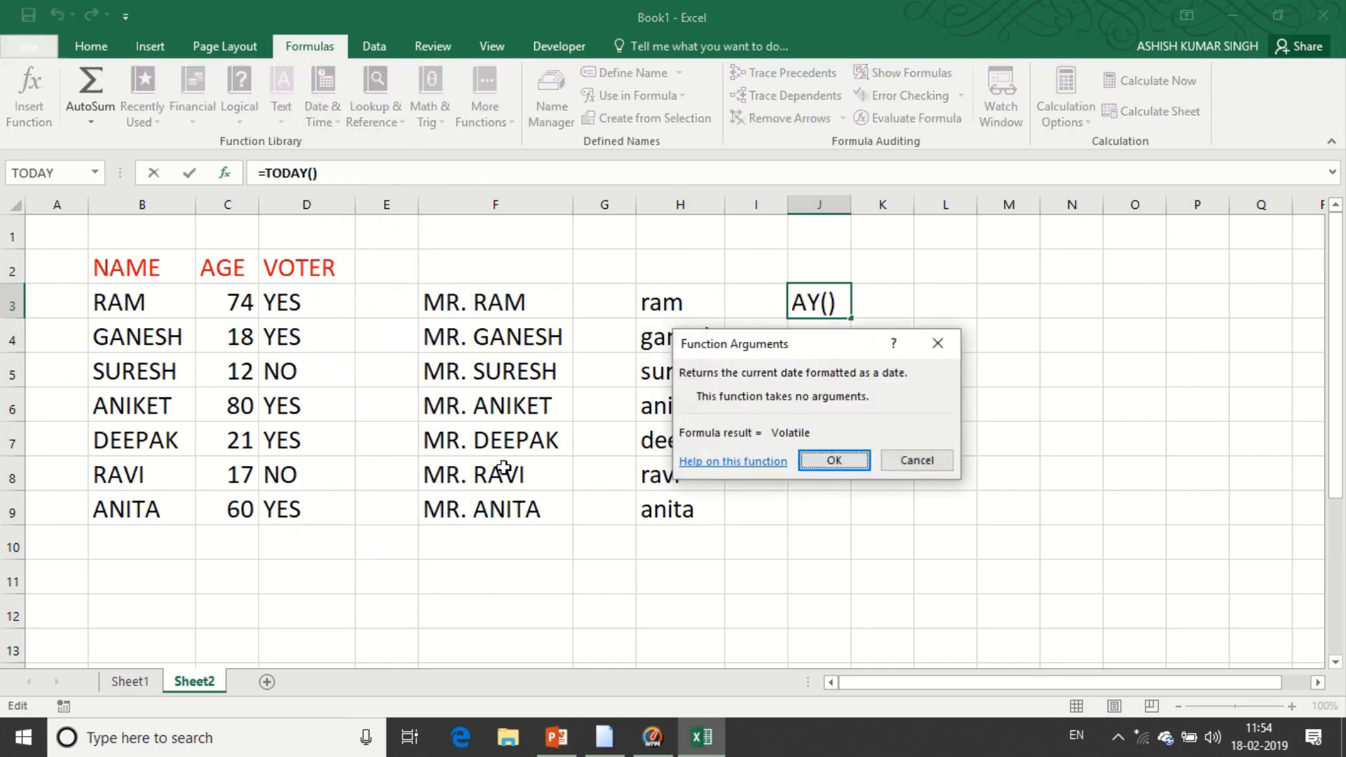
{"action": "key", "text": "Return"}
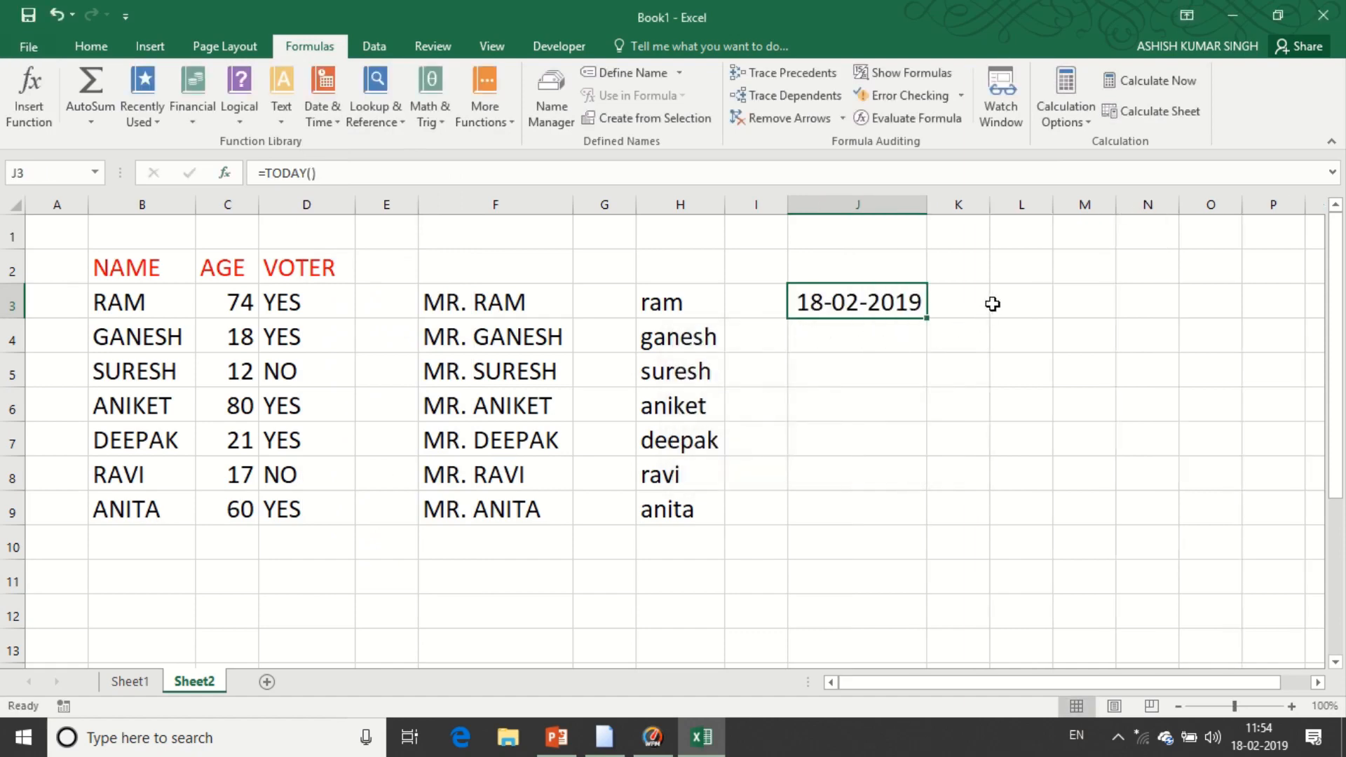
{"action": "left_click", "coordinate": [1019, 303]}
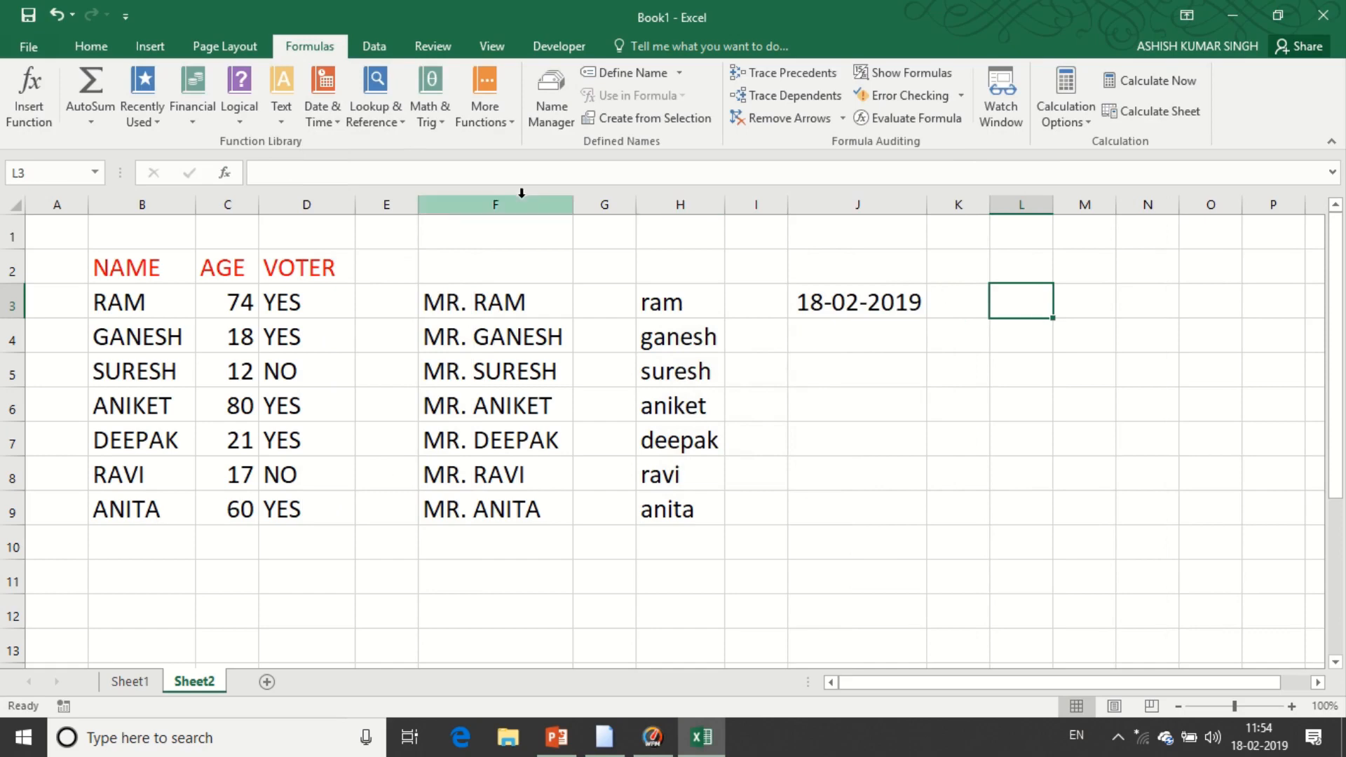
{"action": "left_click", "coordinate": [277, 124]}
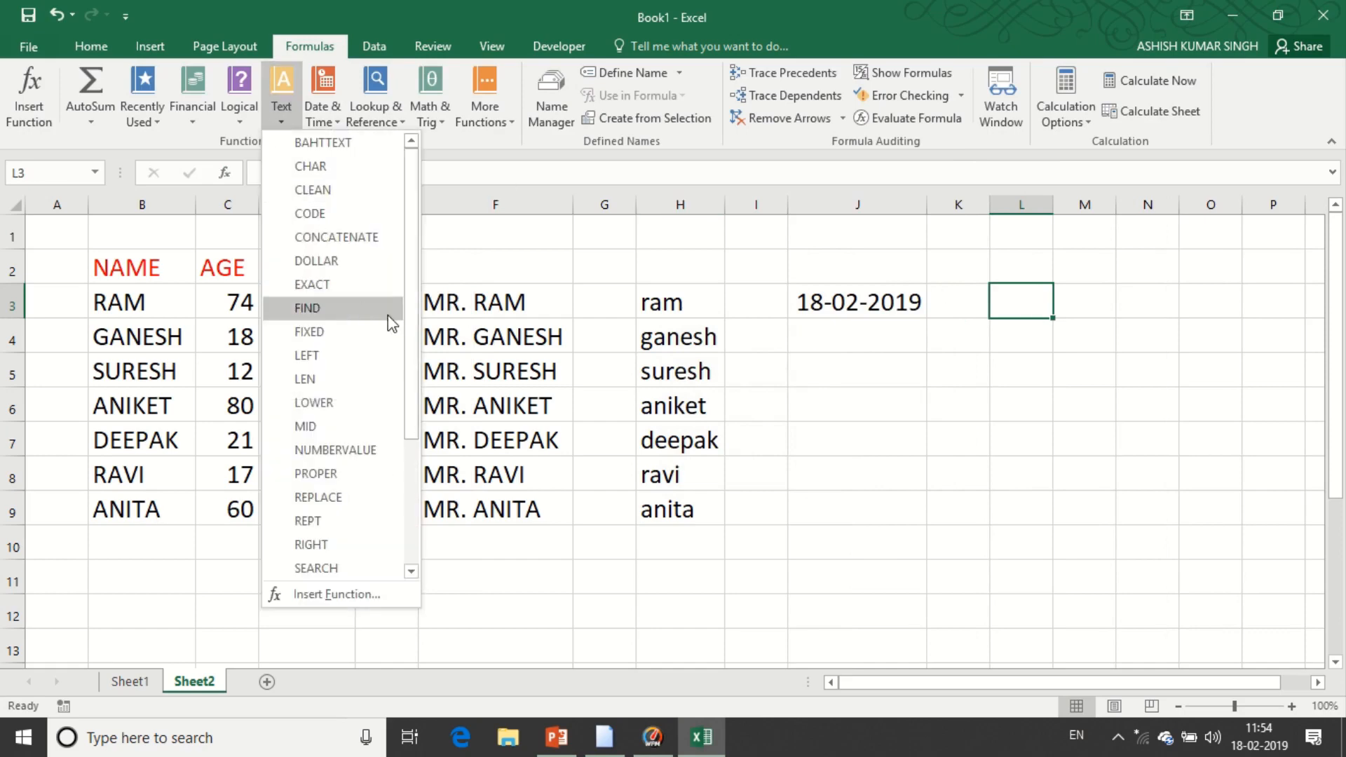
{"action": "left_click_drag", "start_coordinate": [415, 292], "coordinate": [424, 236]}
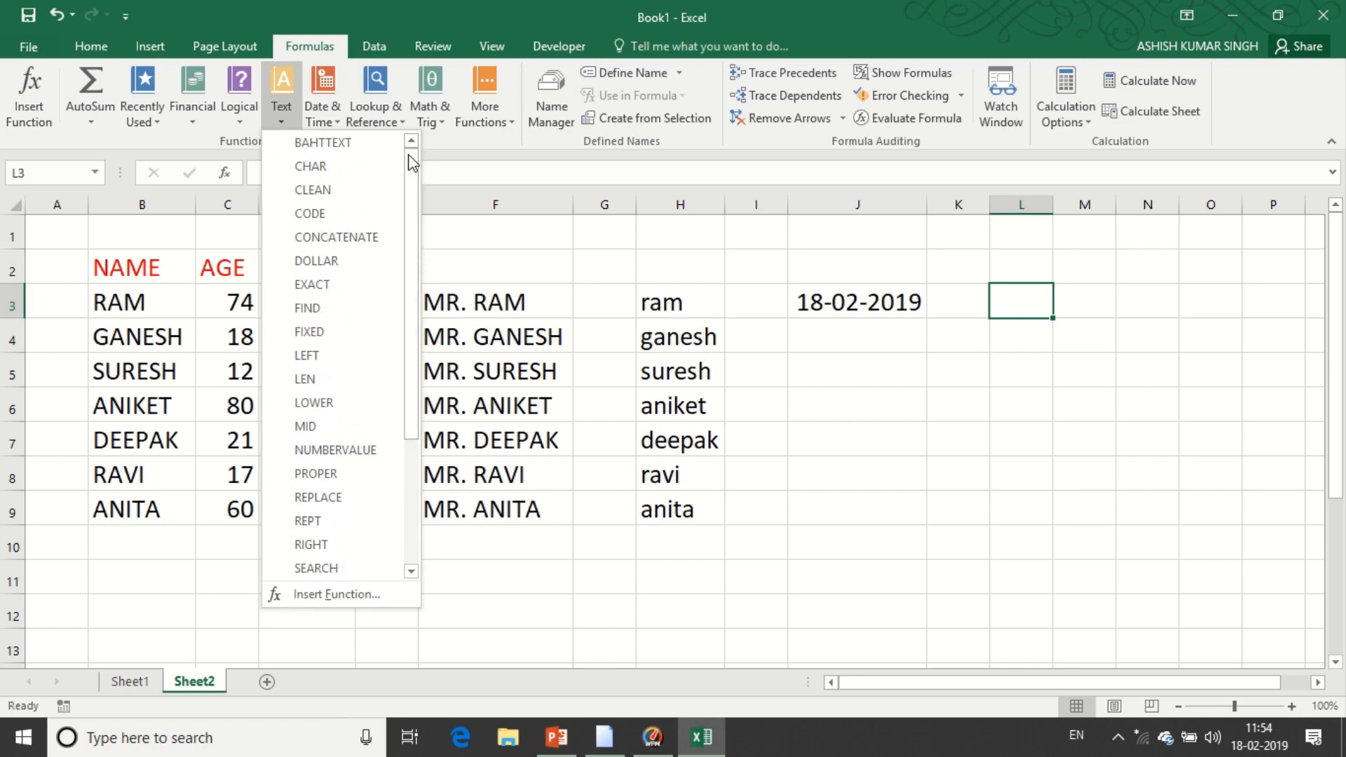
{"action": "mouse_move", "coordinate": [543, 10]}
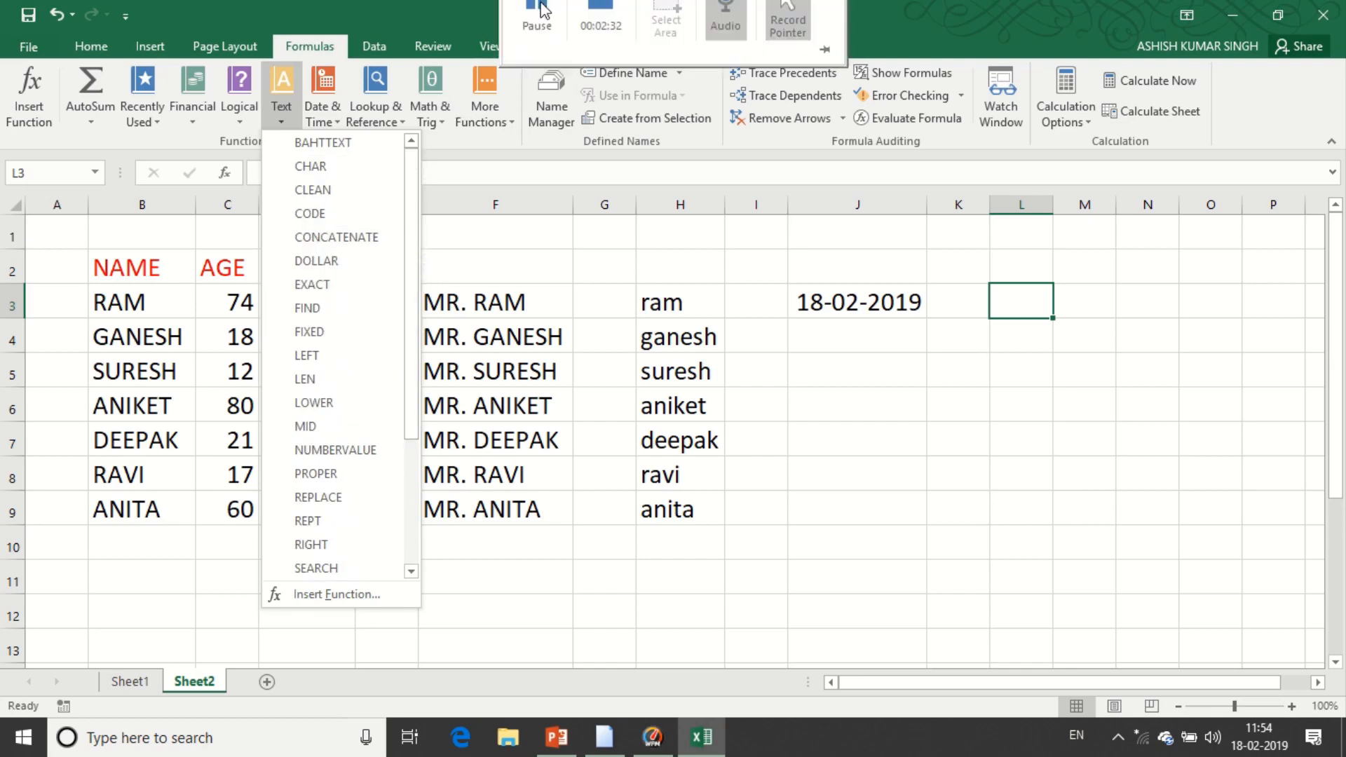
{"action": "left_click", "coordinate": [542, 34]}
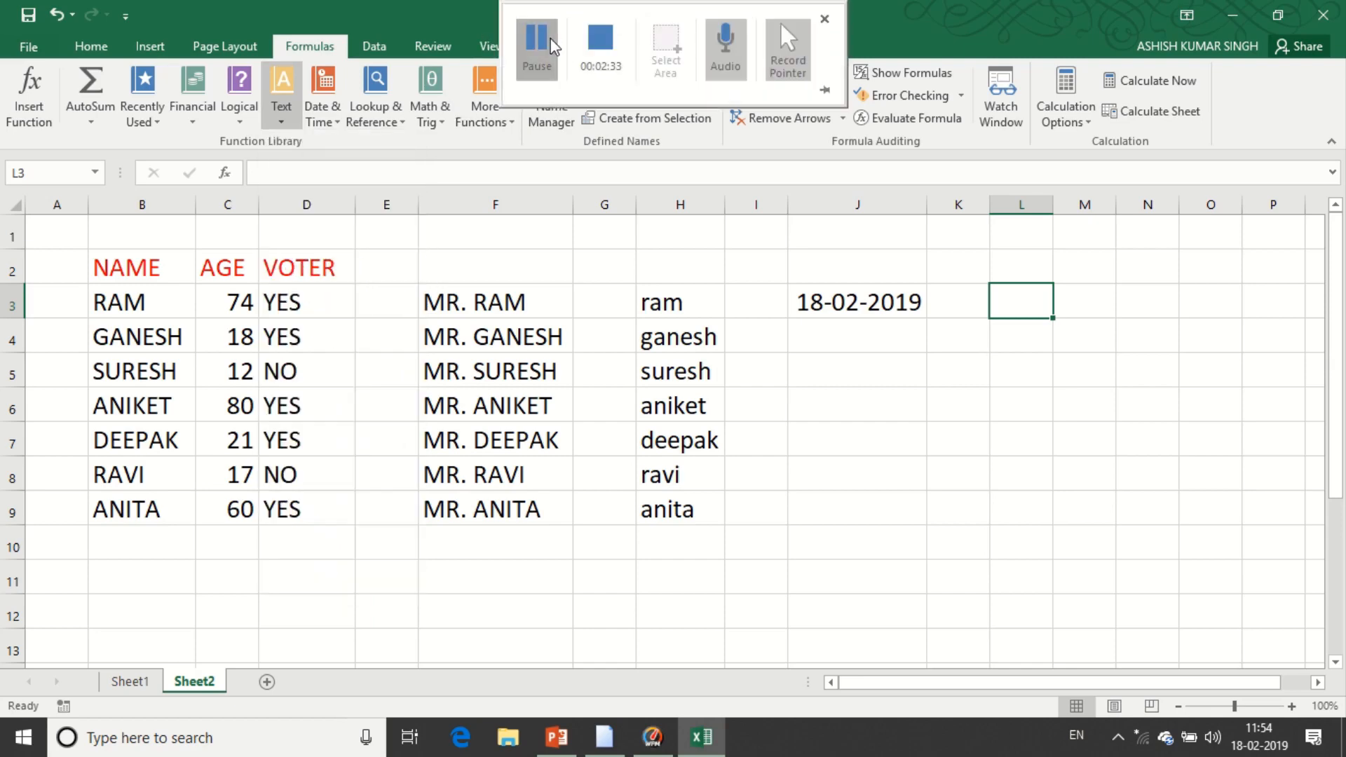
Step: Insert the date and time function NOW into L3 and autofit column L to its contents
{"action": "left_click", "coordinate": [326, 119]}
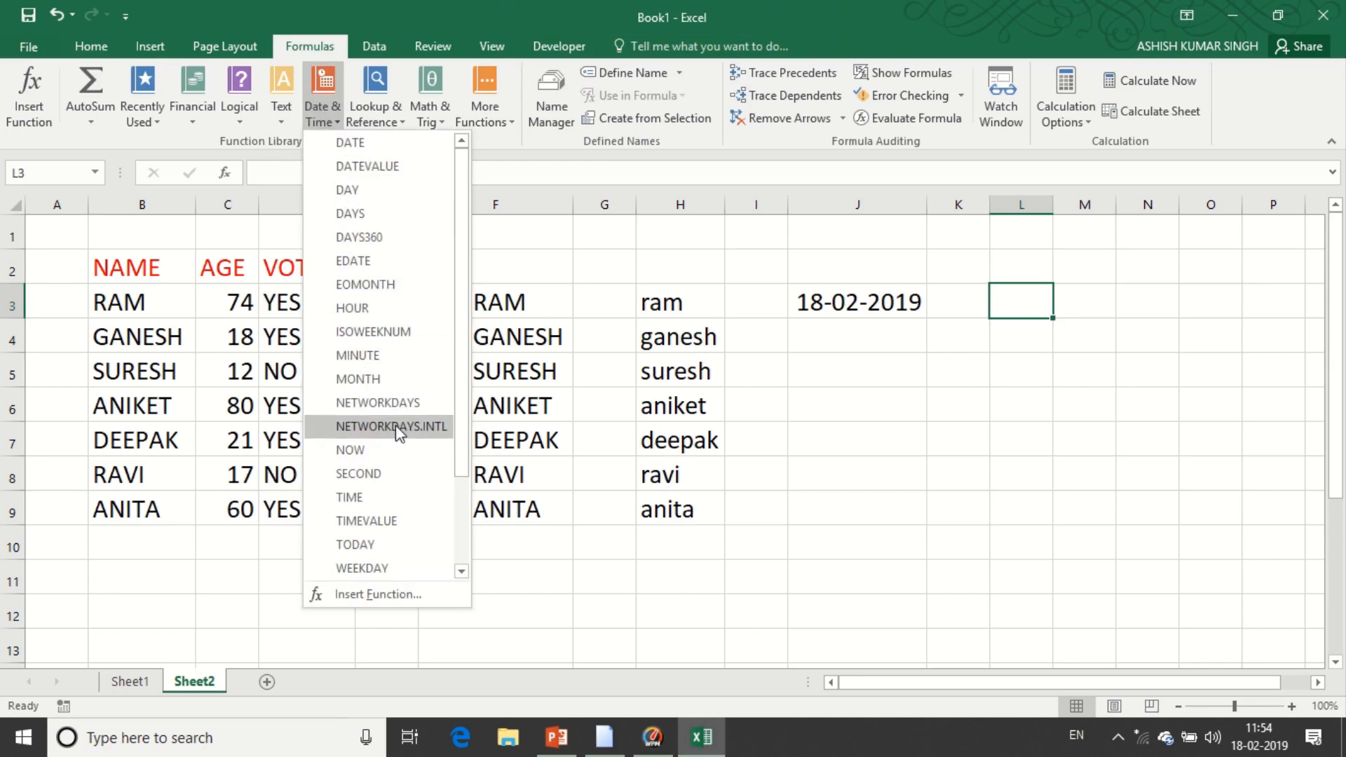
{"action": "left_click", "coordinate": [350, 450]}
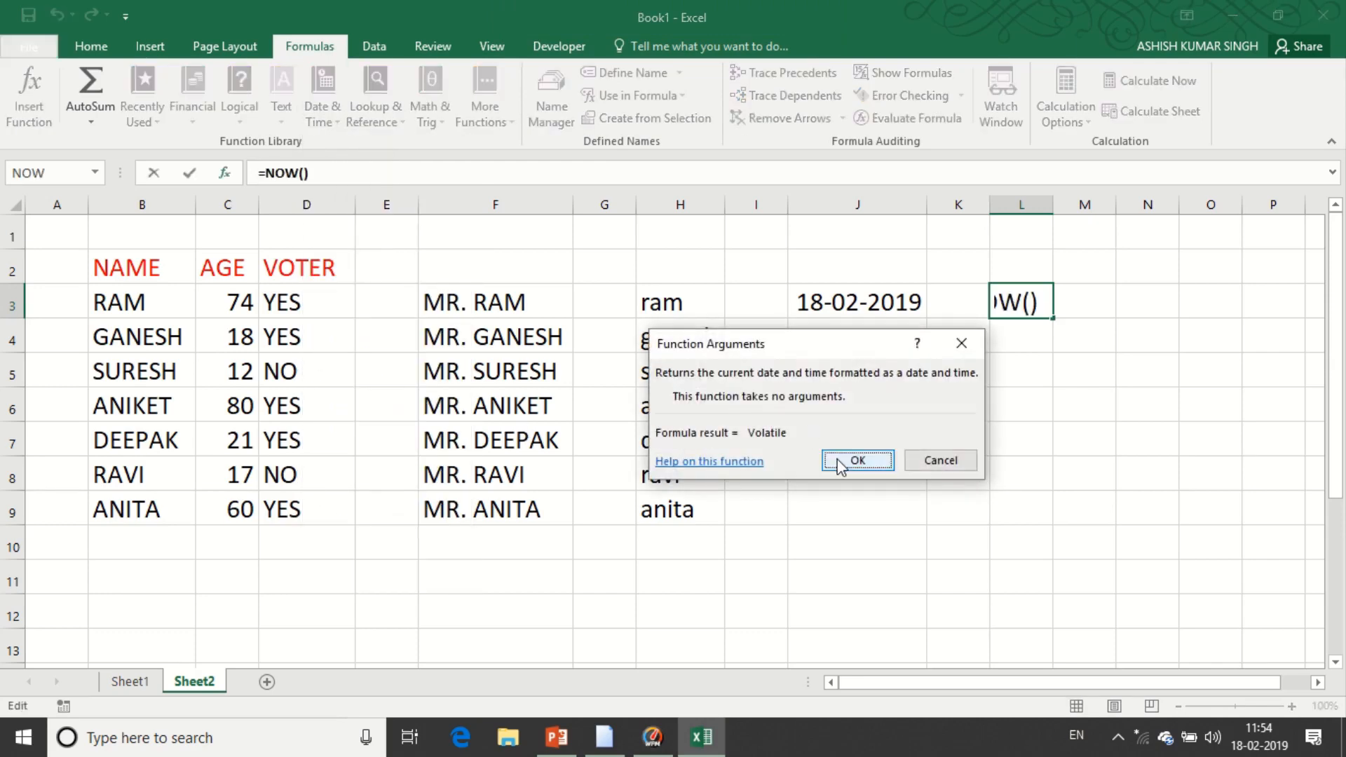
{"action": "left_click", "coordinate": [857, 461]}
{"action": "double_click", "coordinate": [1053, 205]}
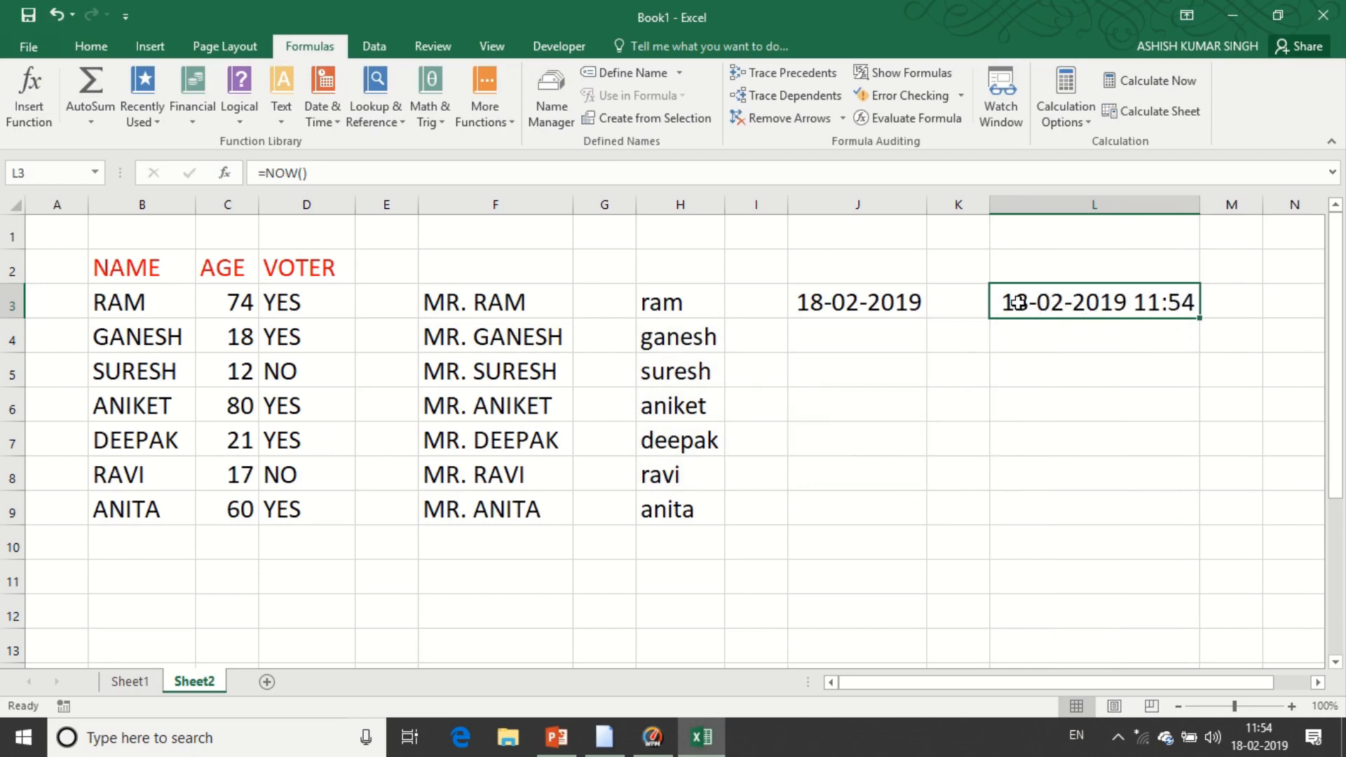
{"action": "left_click", "coordinate": [853, 359]}
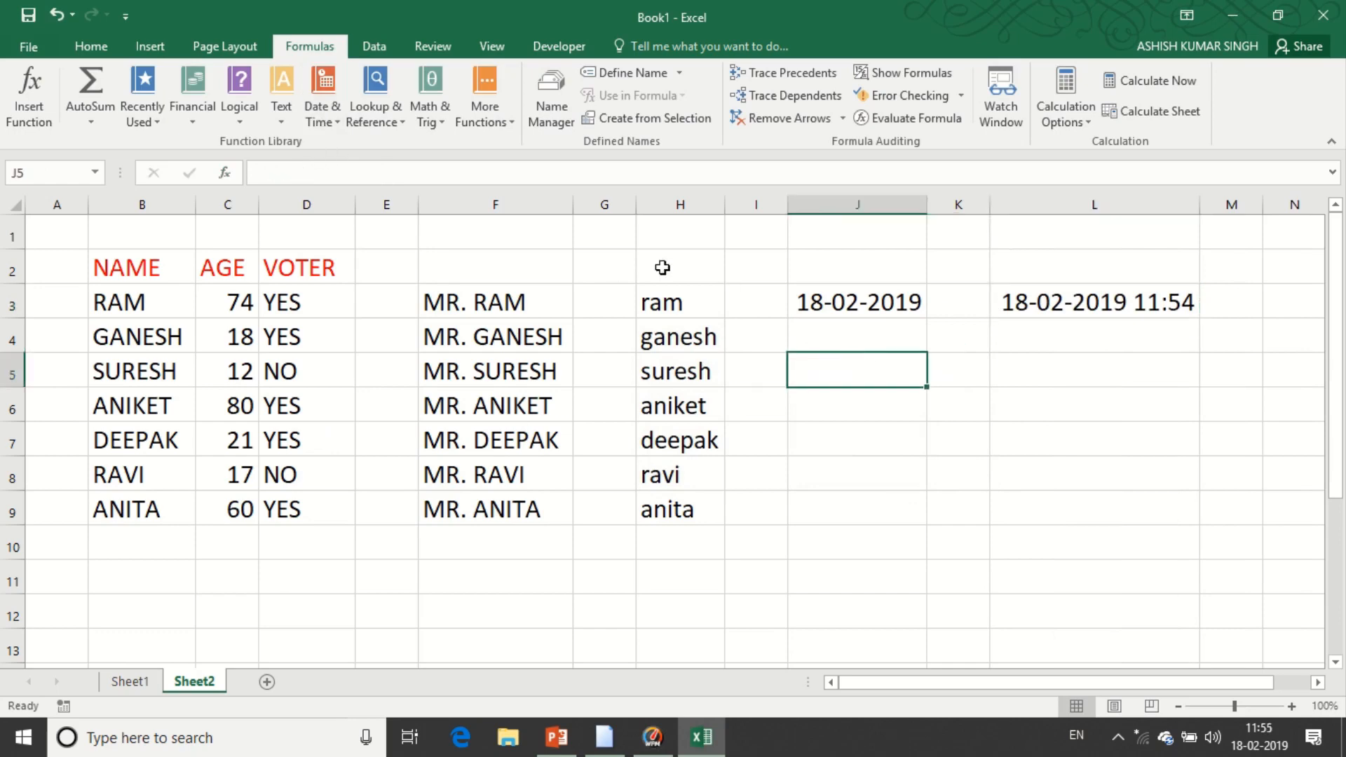
{"action": "left_click", "coordinate": [387, 123]}
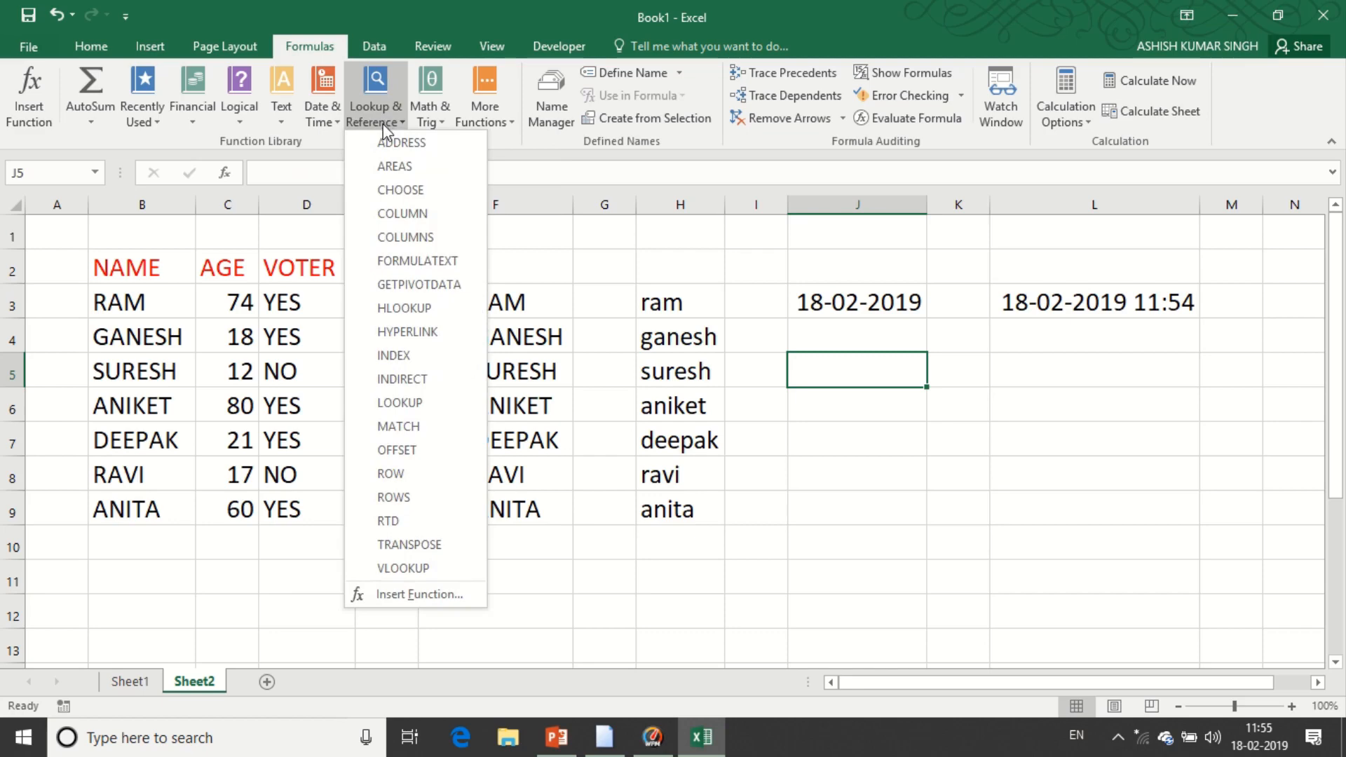
{"action": "left_click", "coordinate": [626, 587]}
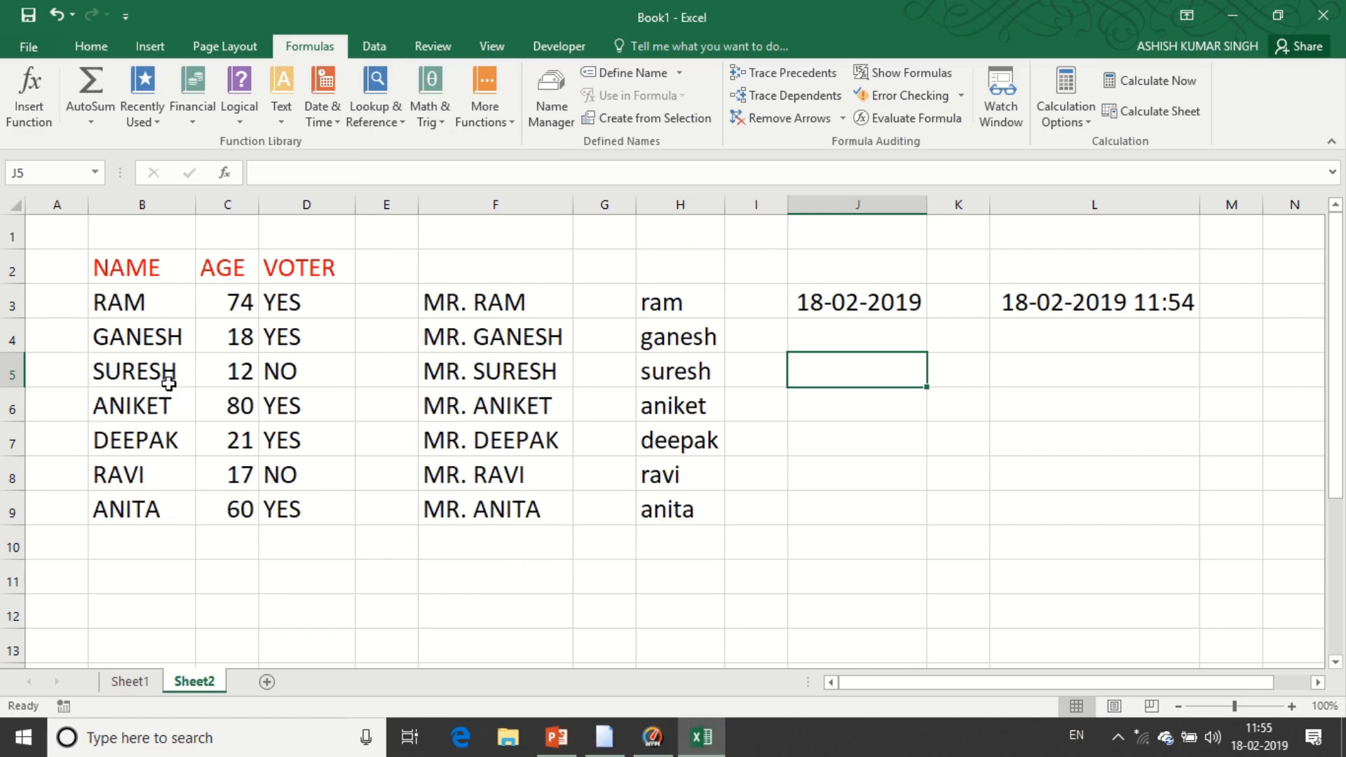
{"action": "left_click", "coordinate": [467, 576]}
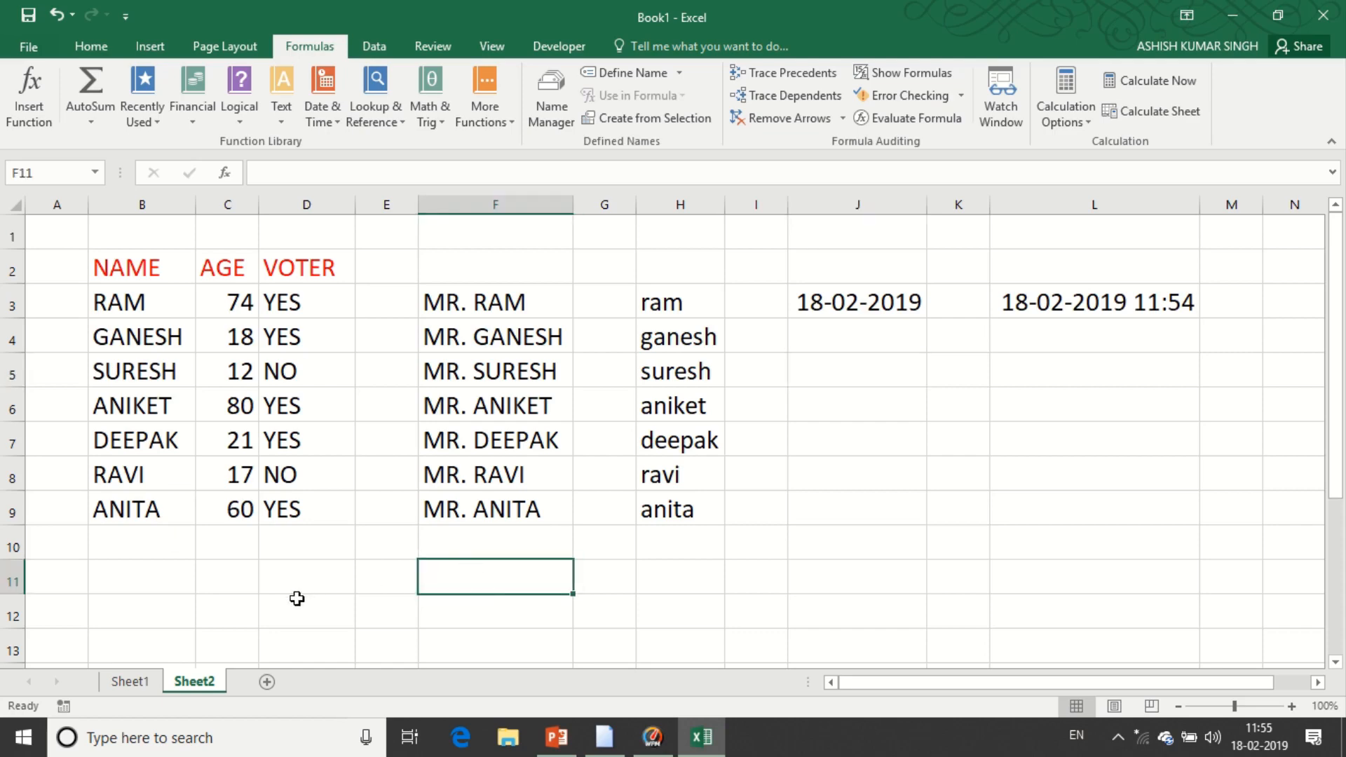
{"action": "left_click", "coordinate": [159, 622]}
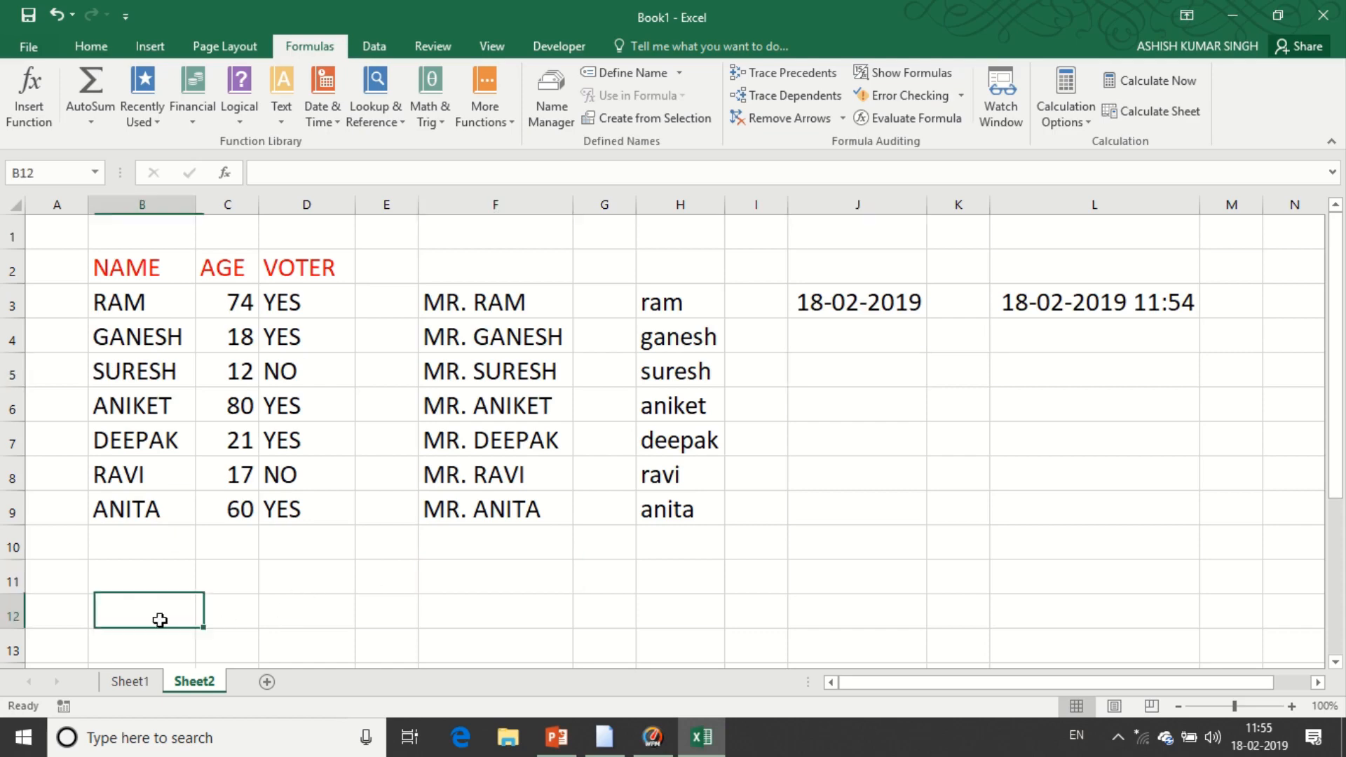
{"action": "left_click", "coordinate": [508, 614]}
Step: Clear the CONCATENATE and LOWER results from F3:H9
{"action": "left_click_drag", "start_coordinate": [499, 302], "coordinate": [673, 530]}
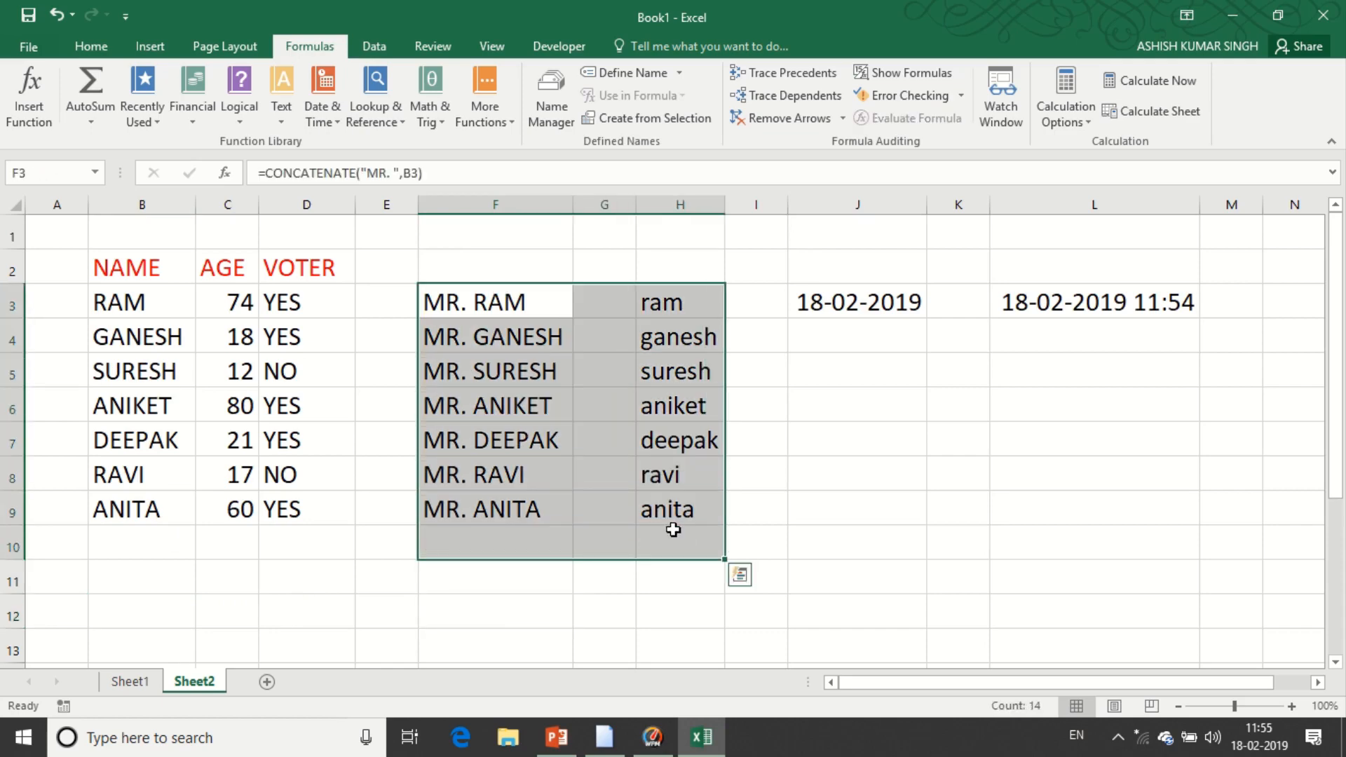
{"action": "key", "text": "BackSpace"}
{"action": "left_click", "coordinate": [944, 593]}
{"action": "left_click_drag", "start_coordinate": [454, 299], "coordinate": [673, 518]}
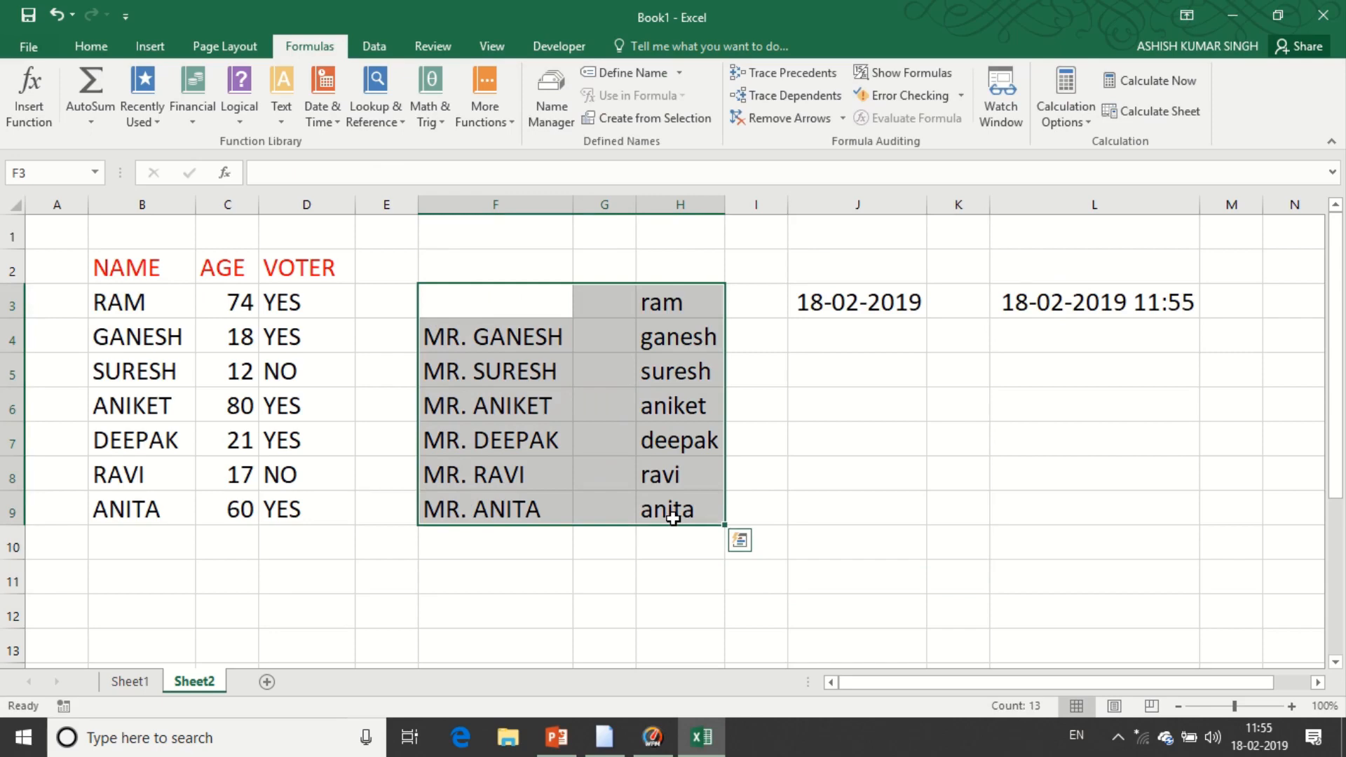
{"action": "key", "text": "Delete"}
Step: Enter the headers NAME in F5 and AGE in G5, and put the name from B5 into F6
{"action": "left_click", "coordinate": [522, 379]}
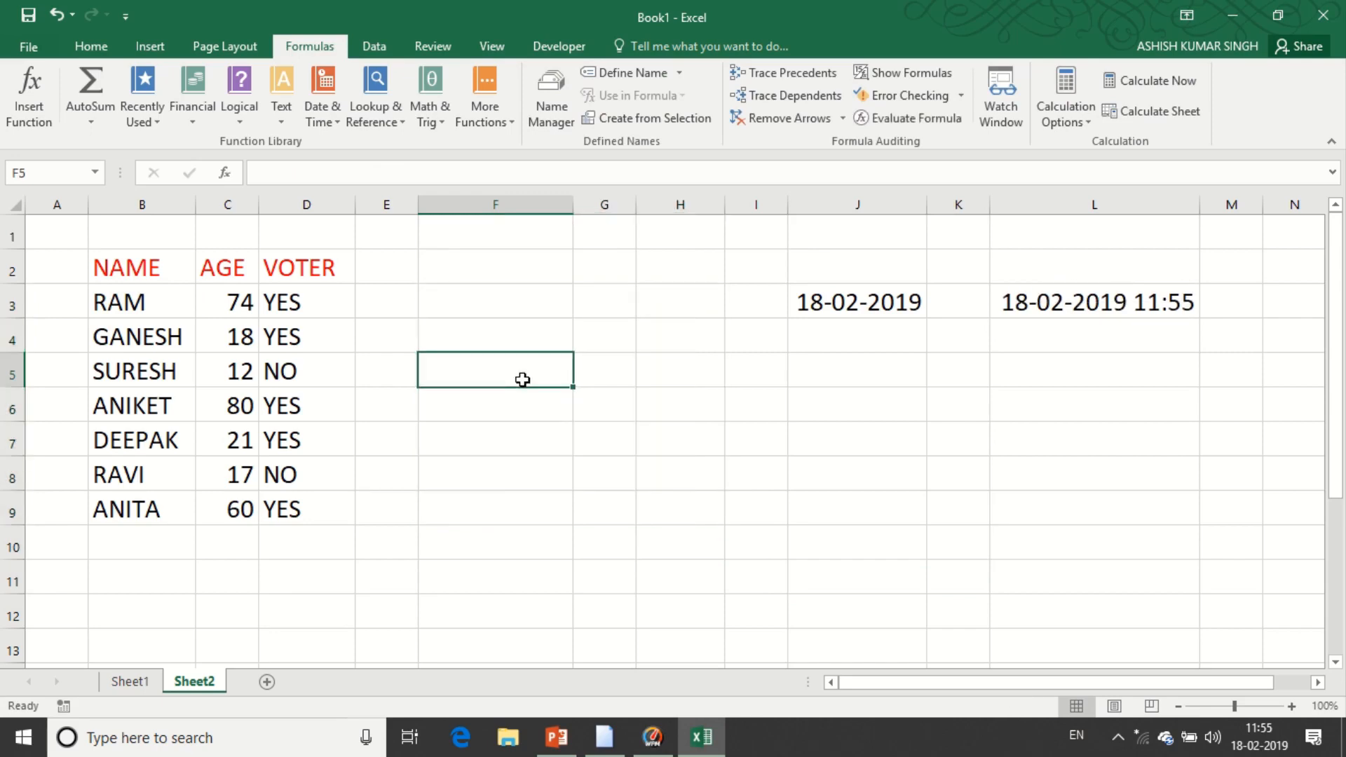
{"action": "type", "text": "NAME"}
{"action": "key", "text": "Tab"}
{"action": "type", "text": "A"}
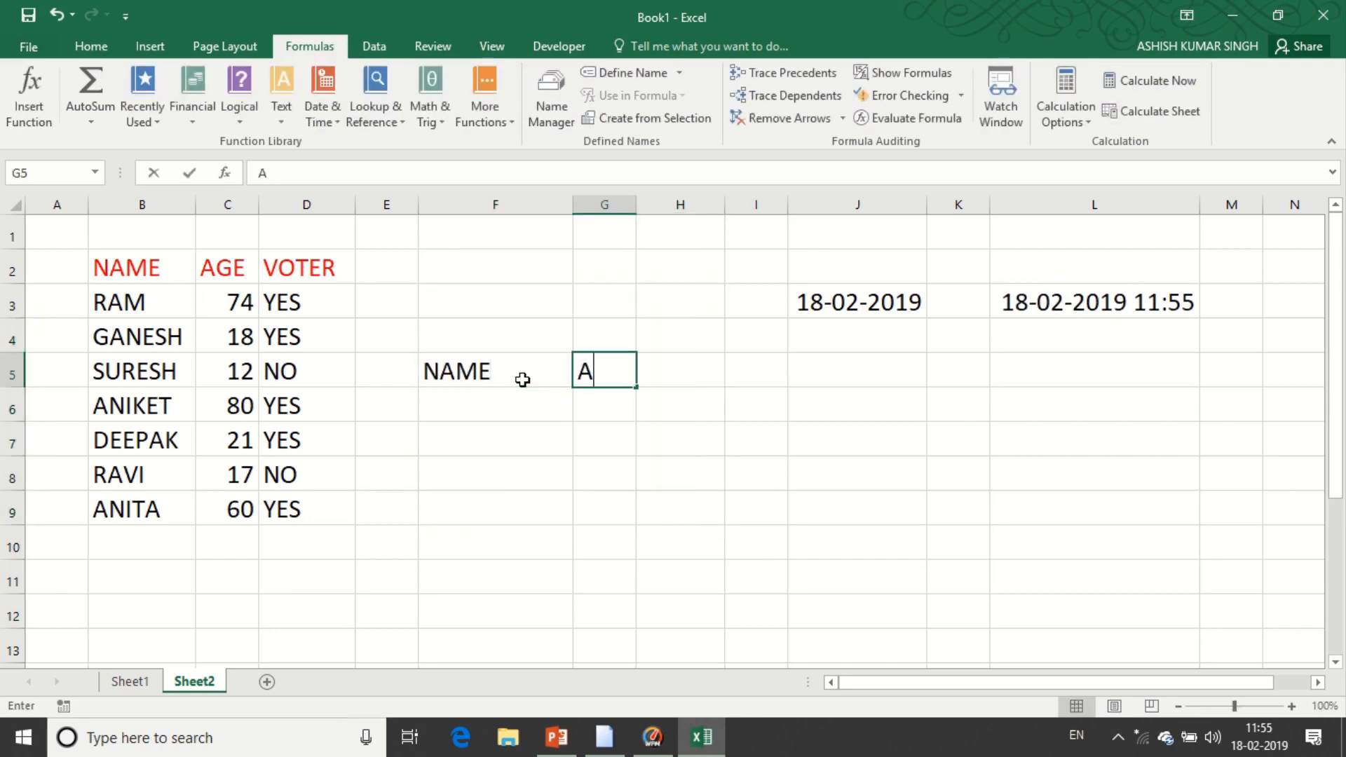
{"action": "type", "text": "GE"}
{"action": "left_click", "coordinate": [526, 409]}
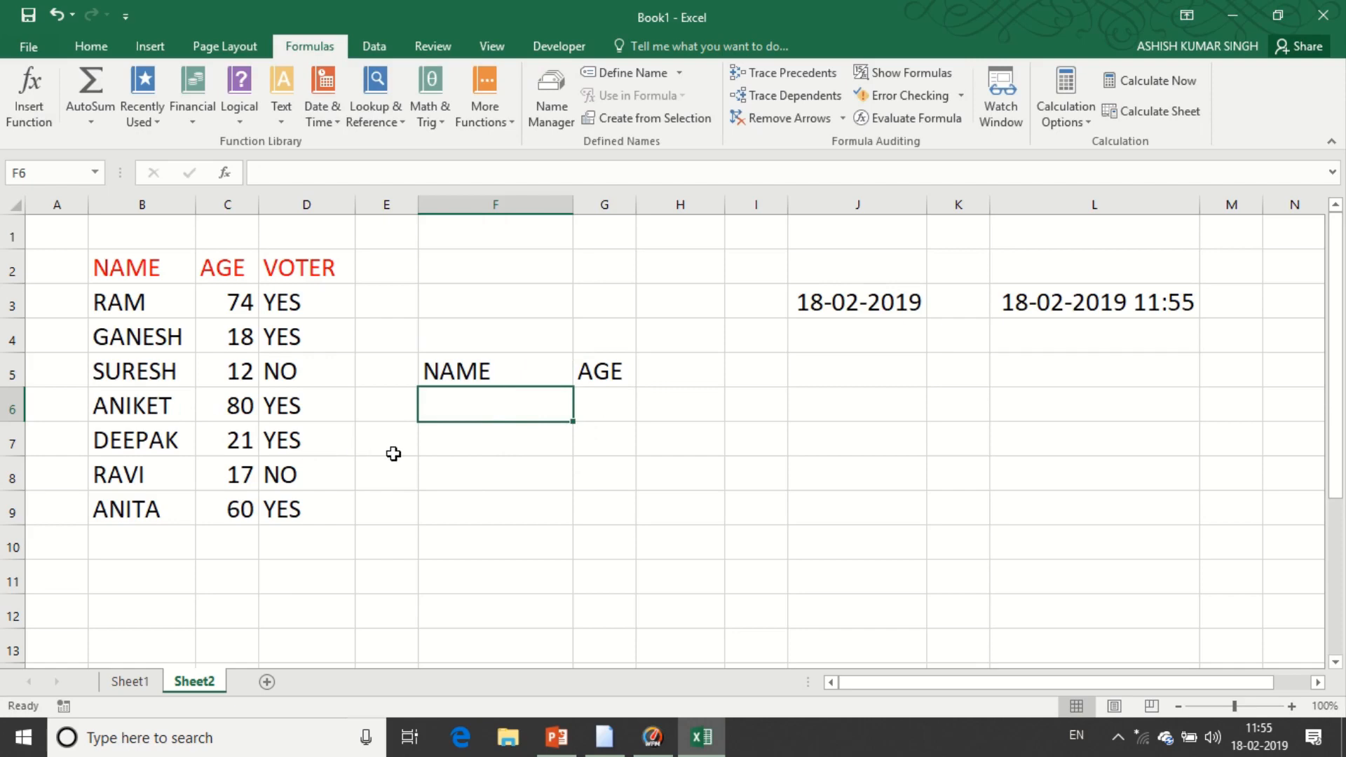
{"action": "type", "text": "SURESH"}
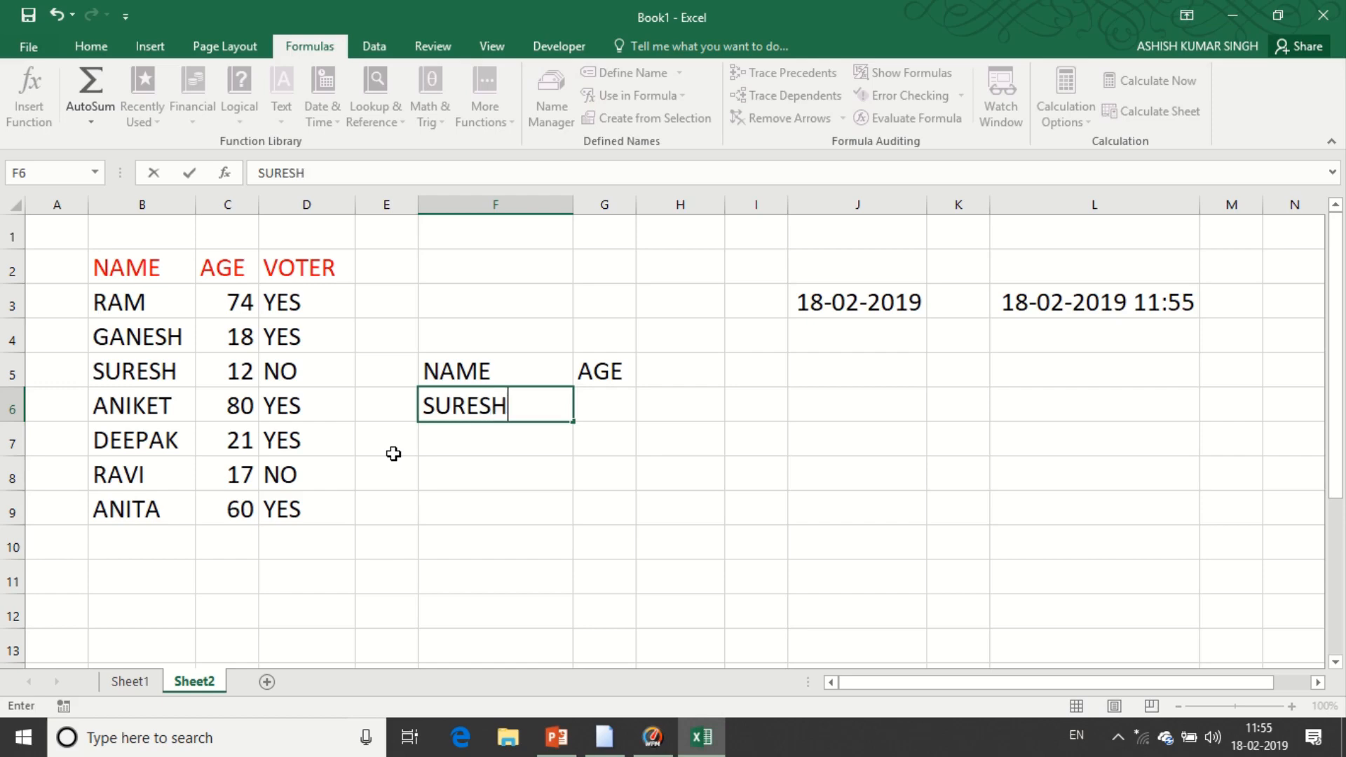
{"action": "key", "text": "Return"}
Step: Start a VLOOKUP function in G6 with F6 as the lookup value and B2:C9 as the table array
{"action": "left_click", "coordinate": [606, 407]}
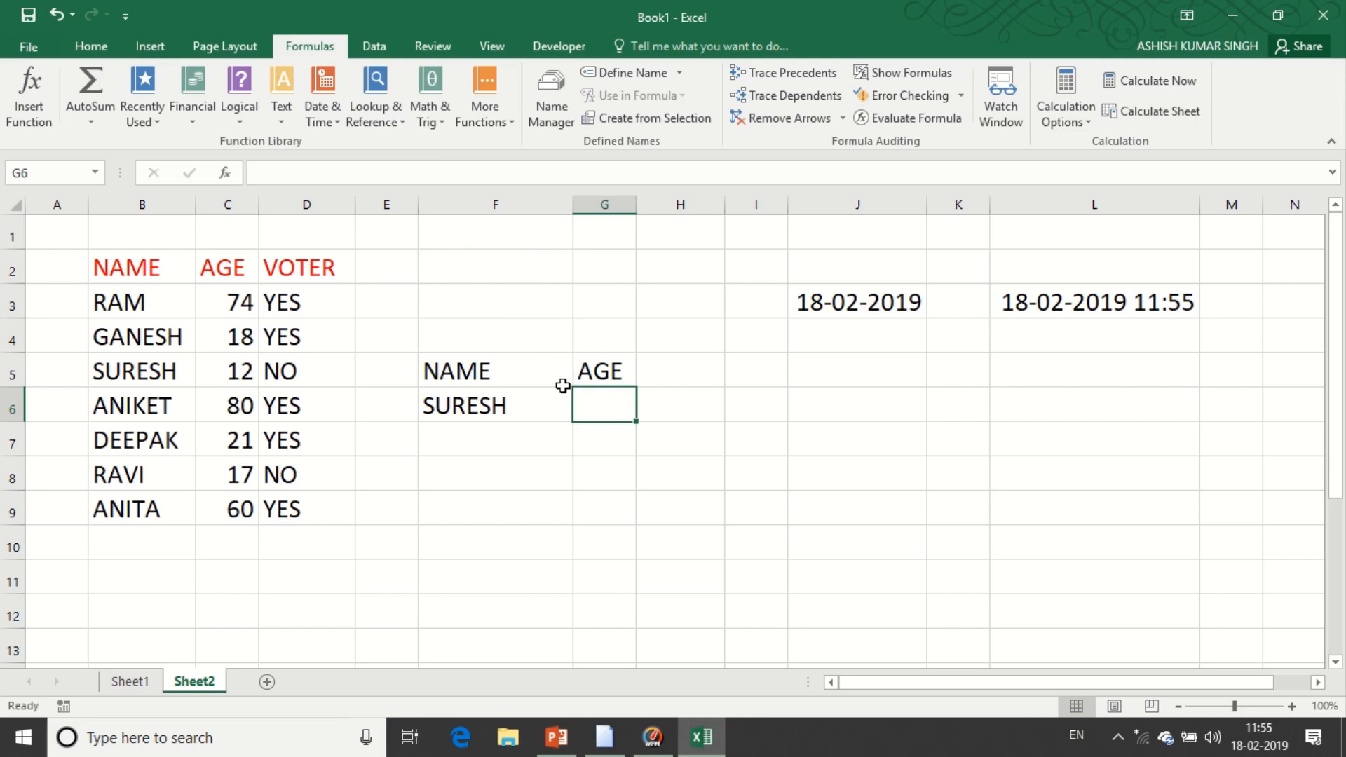
{"action": "left_click", "coordinate": [393, 124]}
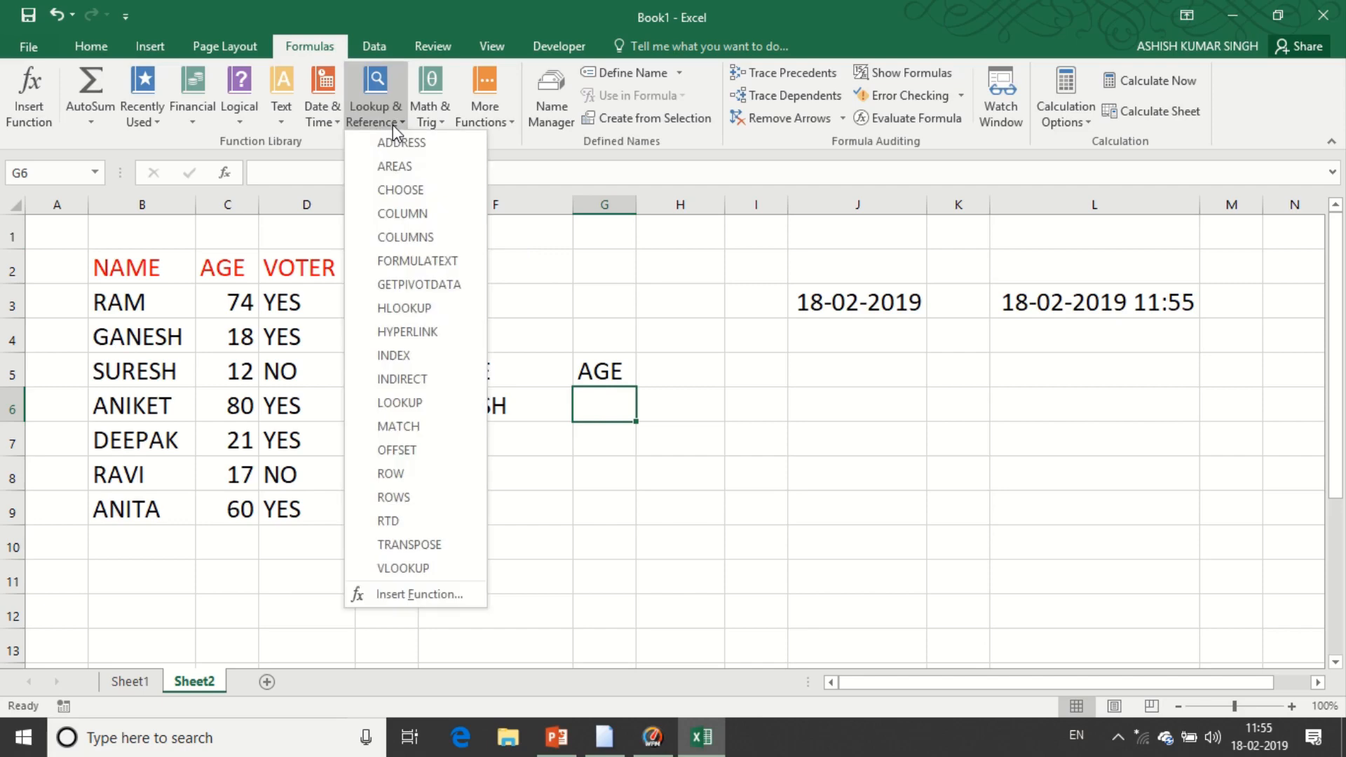
{"action": "left_click", "coordinate": [424, 570]}
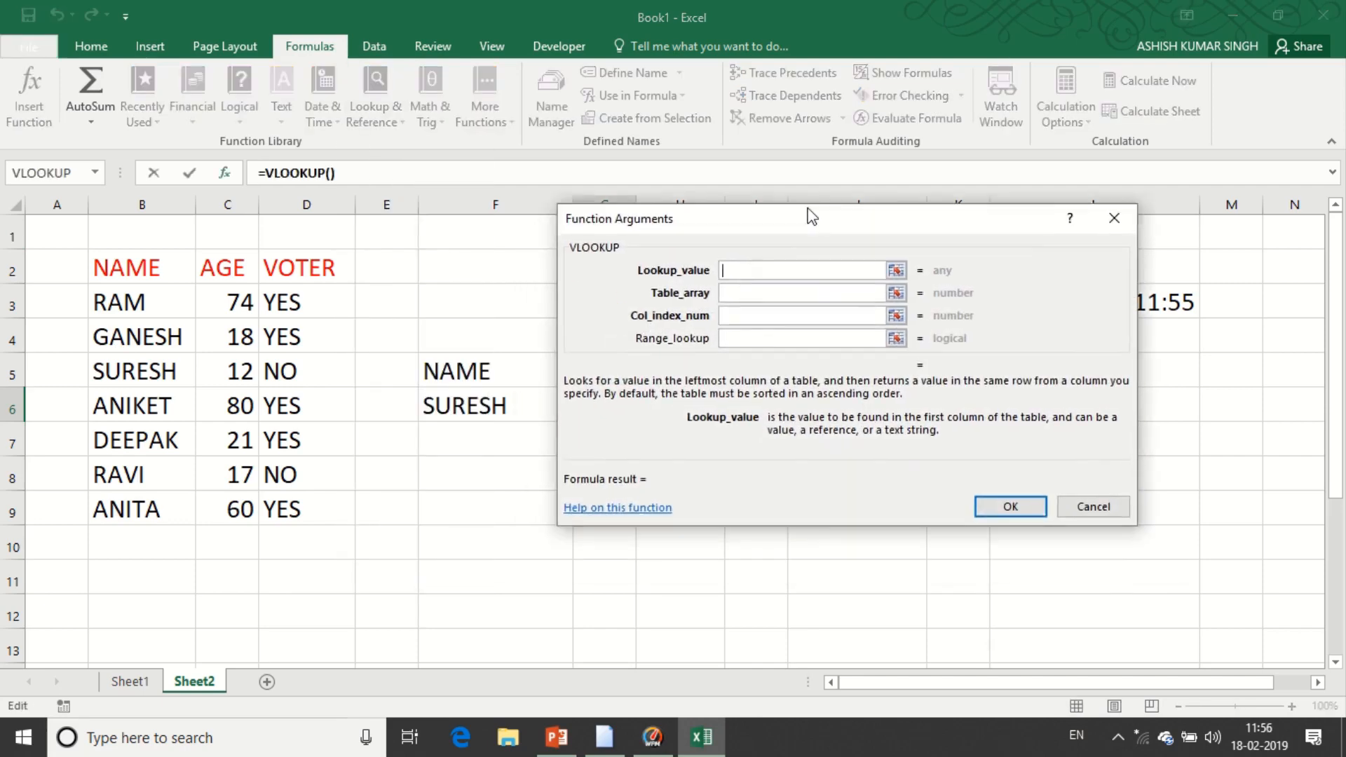
{"action": "left_click_drag", "start_coordinate": [812, 216], "coordinate": [914, 51]}
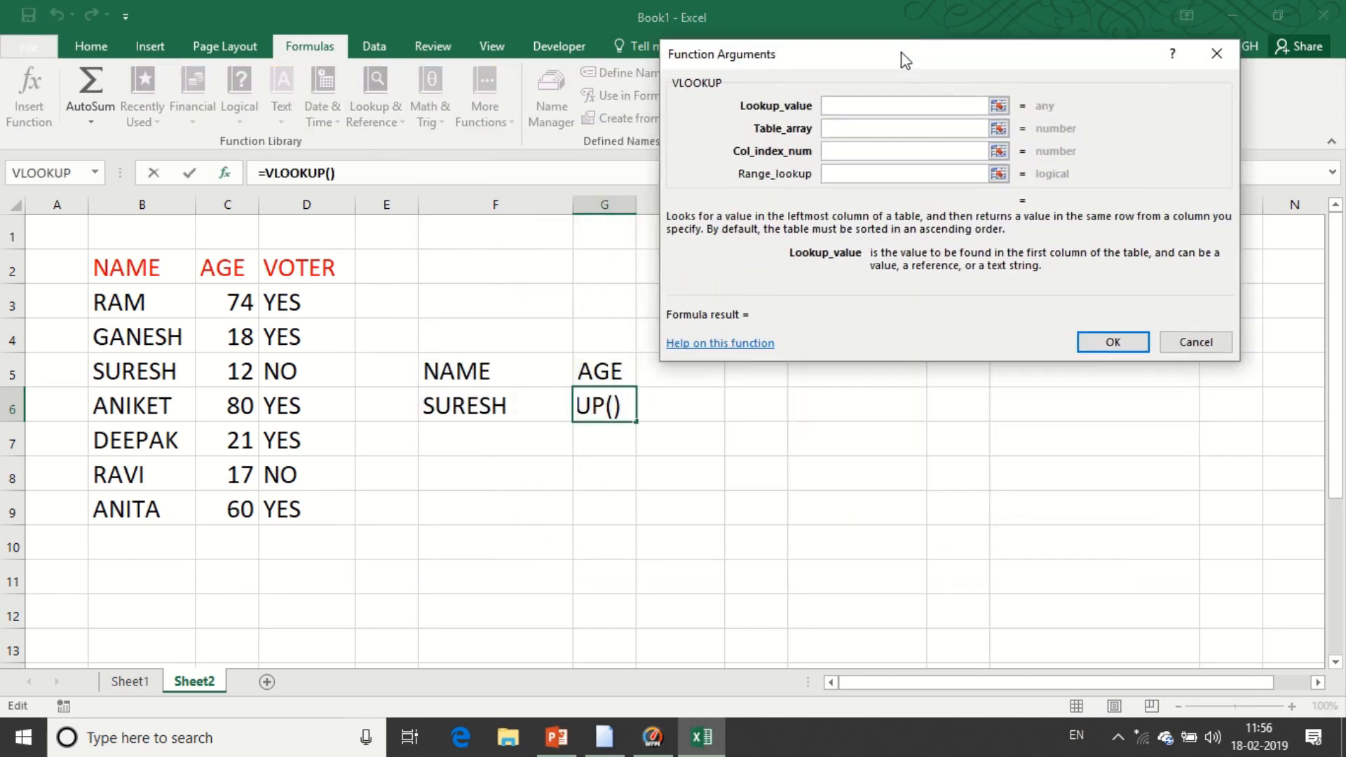
{"action": "left_click", "coordinate": [496, 410]}
{"action": "left_click", "coordinate": [834, 130]}
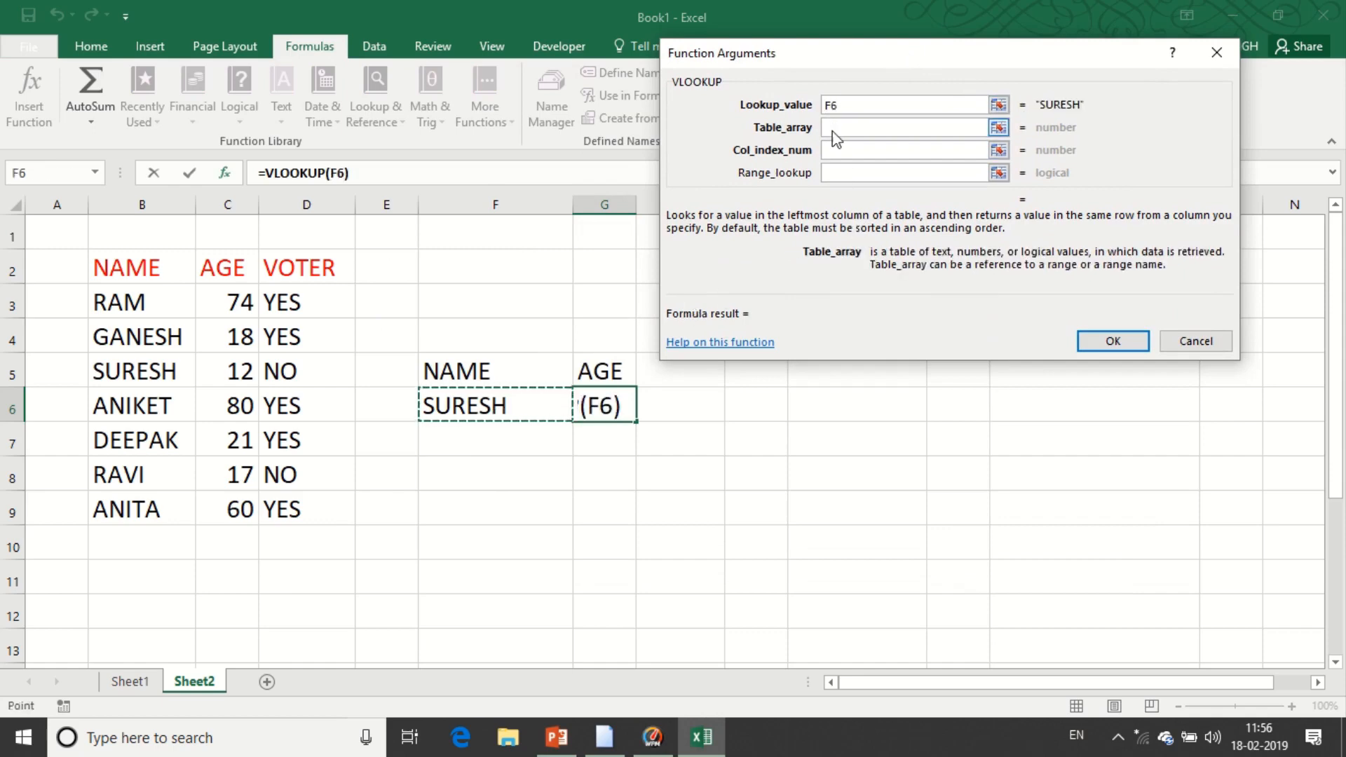
{"action": "left_click_drag", "start_coordinate": [132, 282], "coordinate": [250, 503]}
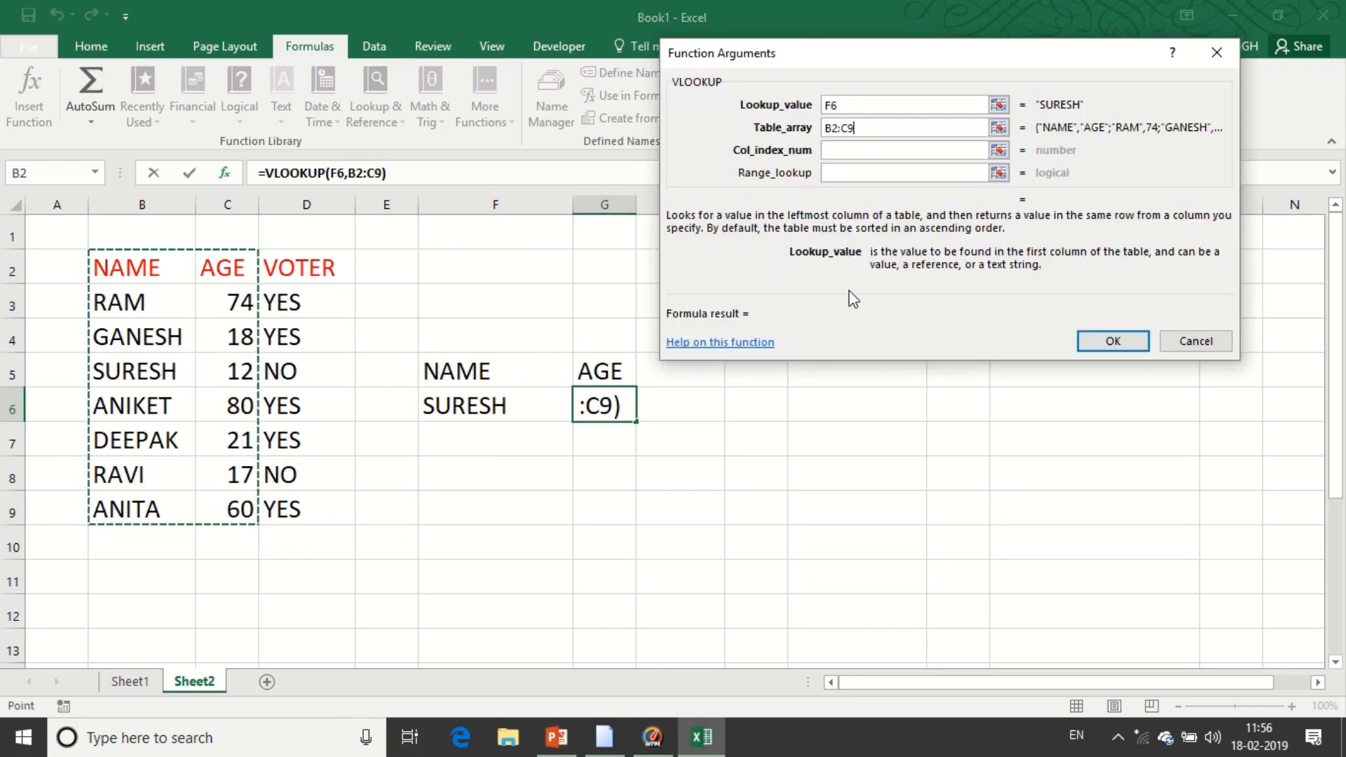
Step: Set the VLOOKUP column index number to 2 and the range lookup to 1, and insert the function
{"action": "left_click", "coordinate": [845, 149]}
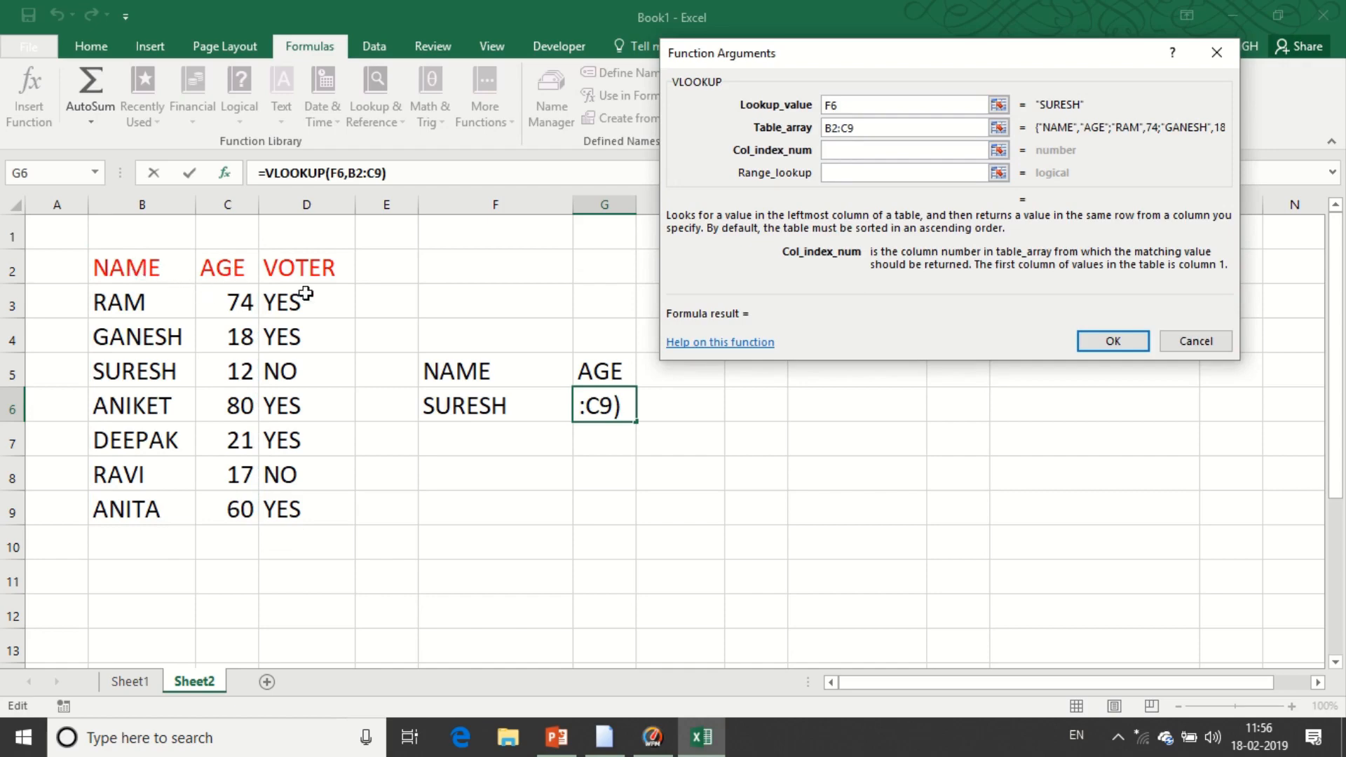
{"action": "left_click", "coordinate": [875, 152]}
{"action": "type", "text": "2"}
{"action": "left_click", "coordinate": [924, 173]}
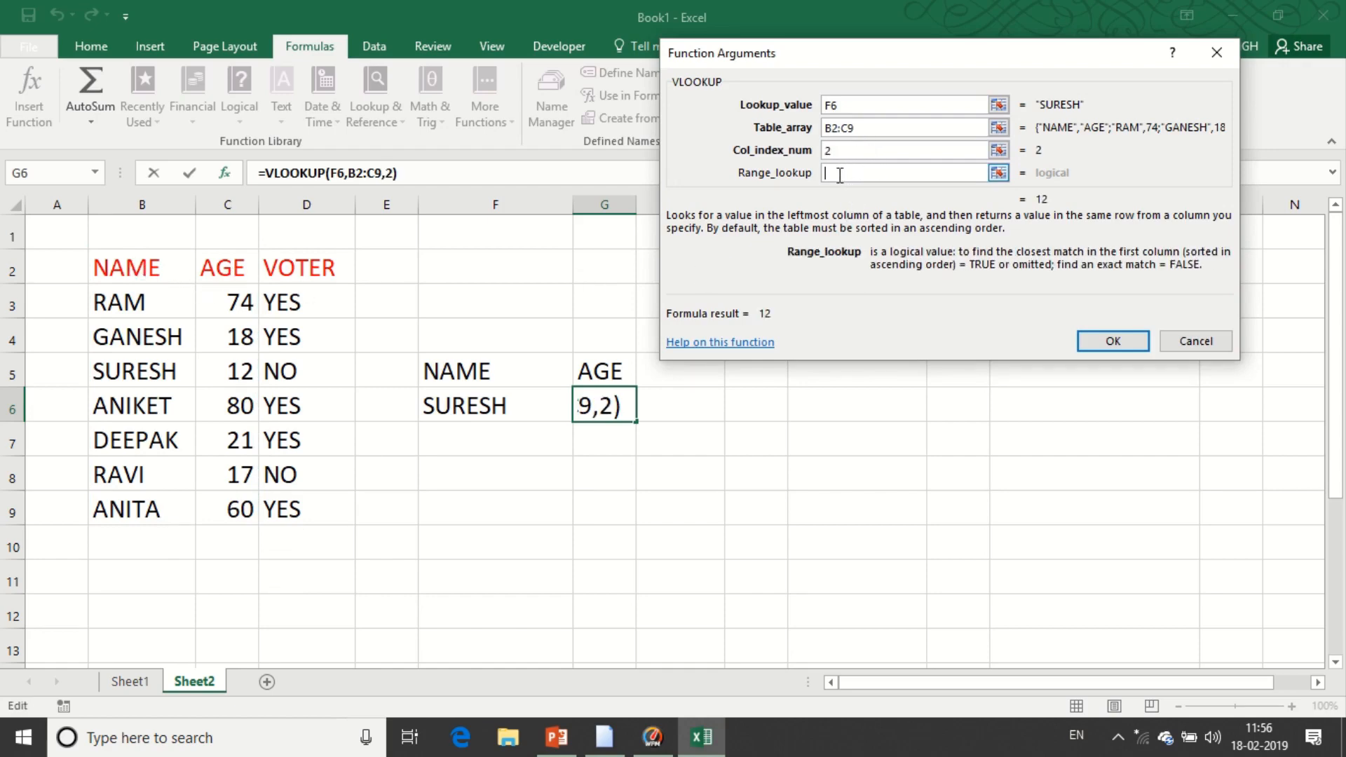
{"action": "type", "text": "1"}
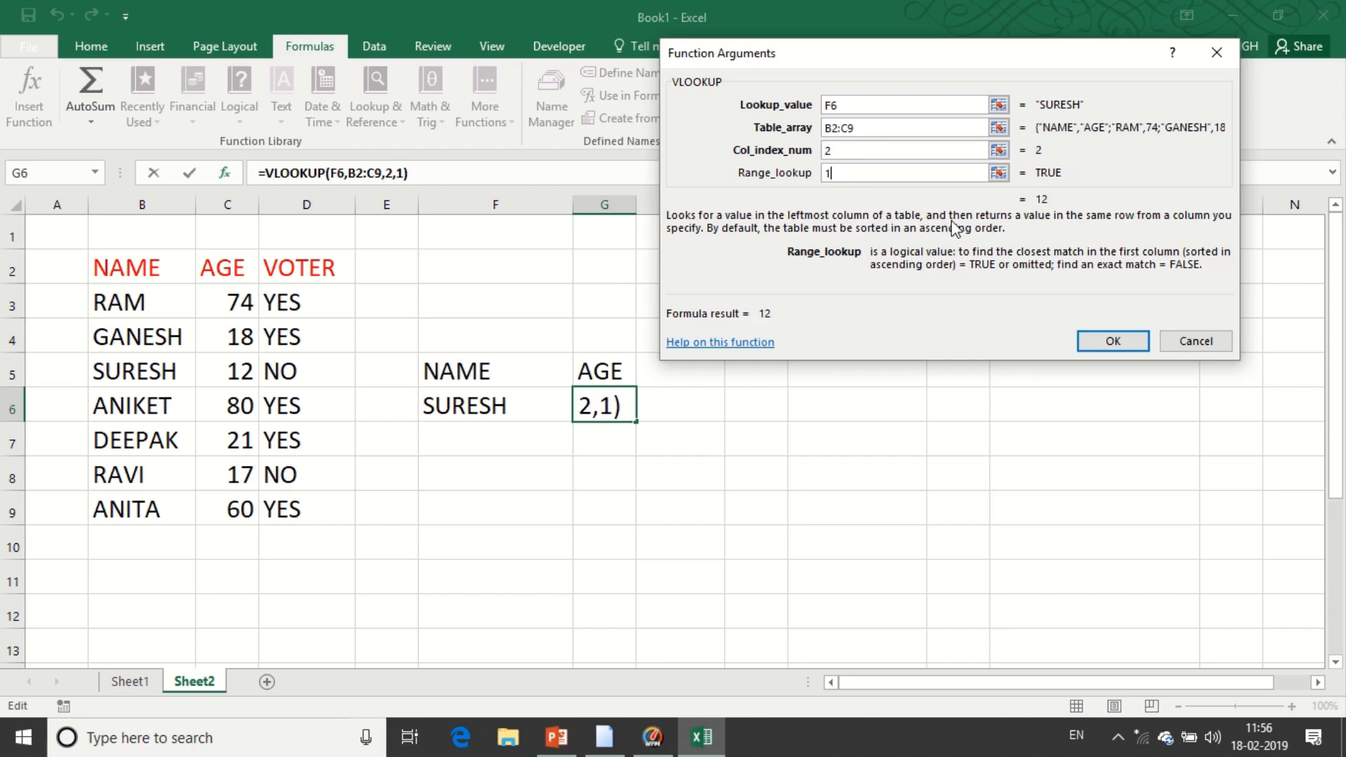
{"action": "left_click", "coordinate": [1112, 341]}
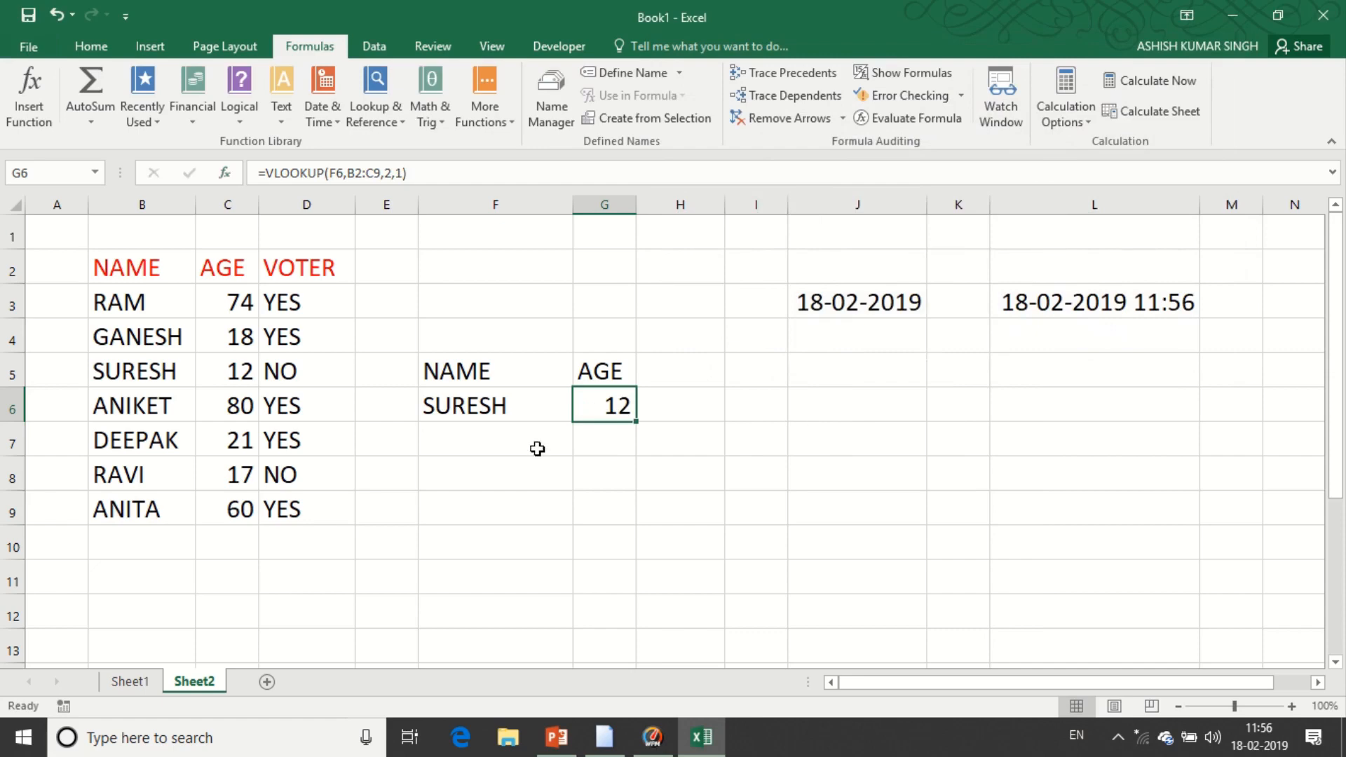
Step: Replace the lookup name in F6 with the name from B7
{"action": "left_click", "coordinate": [492, 407]}
{"action": "type", "text": "DEEPAK"}
{"action": "key", "text": "Return"}
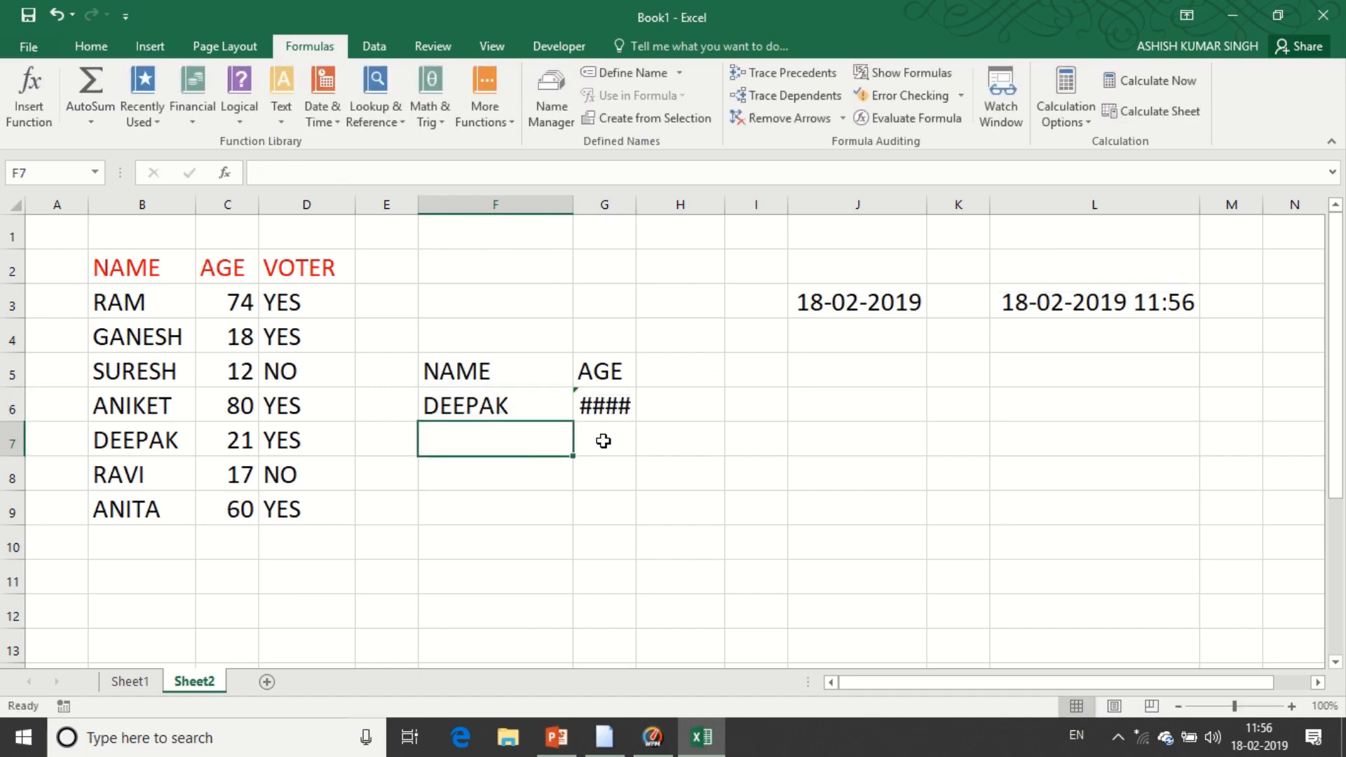
{"action": "left_click", "coordinate": [488, 411]}
{"action": "mouse_move", "coordinate": [541, 9]}
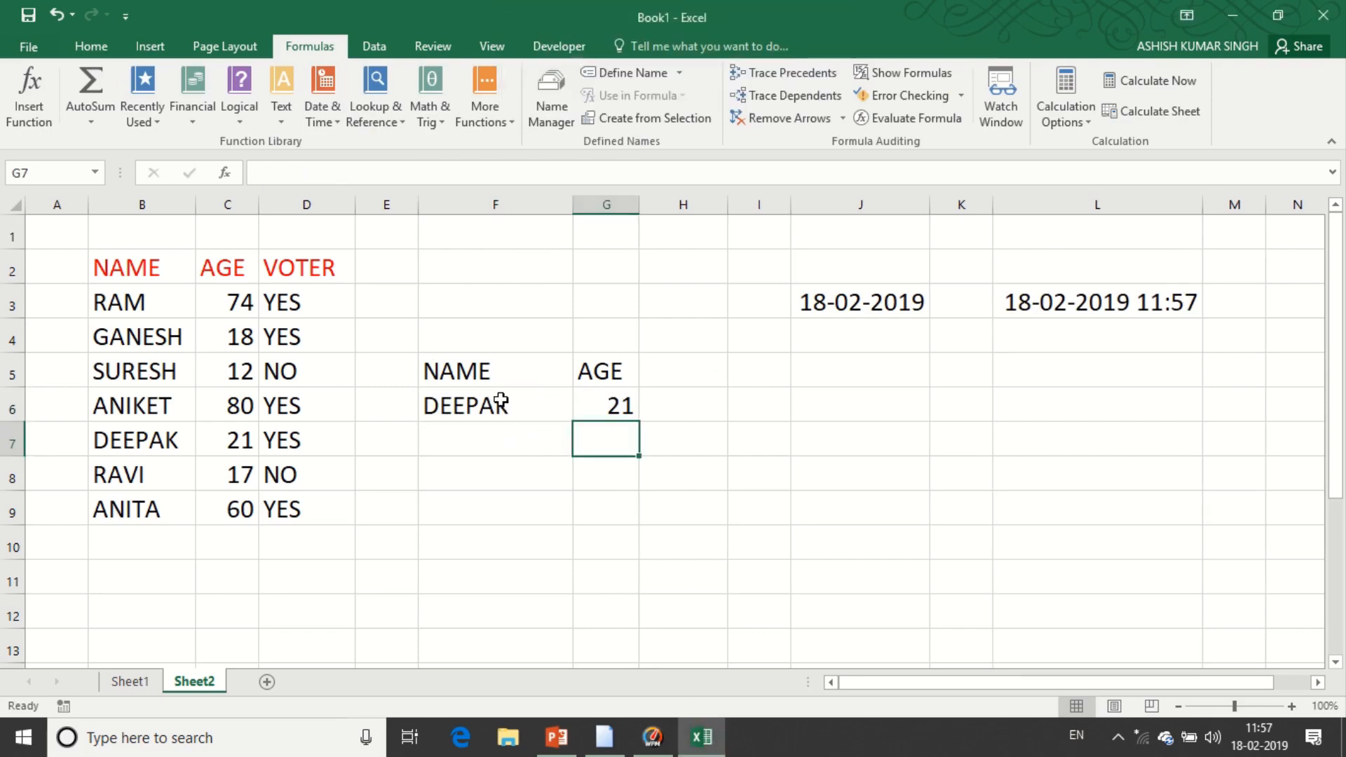
Step: Change the lookup name in F6 to the name from B8
{"action": "left_click", "coordinate": [500, 401]}
{"action": "type", "text": "RAV"}
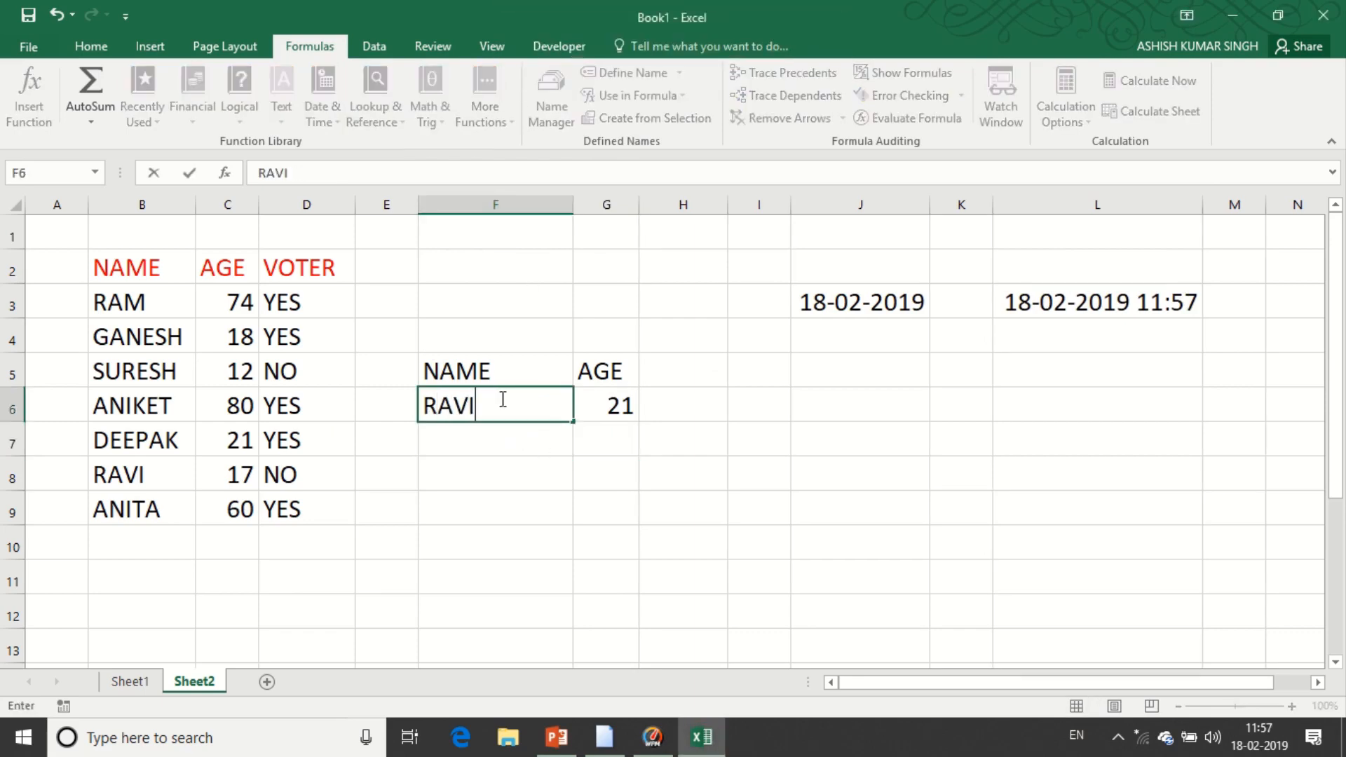
{"action": "type", "text": "I"}
{"action": "key", "text": "Return"}
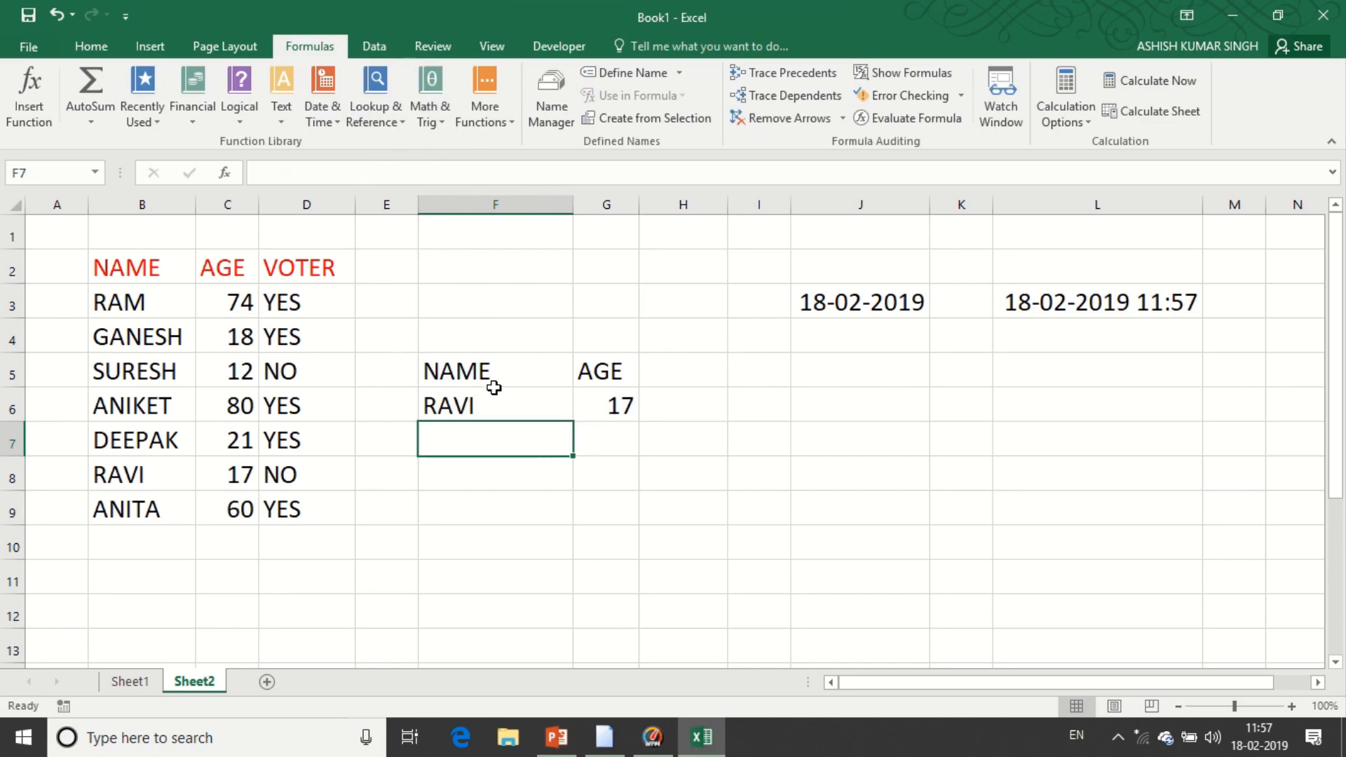
Step: Insert the math and trigonometry function SIN into F3 with 90 as its number
{"action": "left_click", "coordinate": [620, 464]}
{"action": "left_click", "coordinate": [227, 307]}
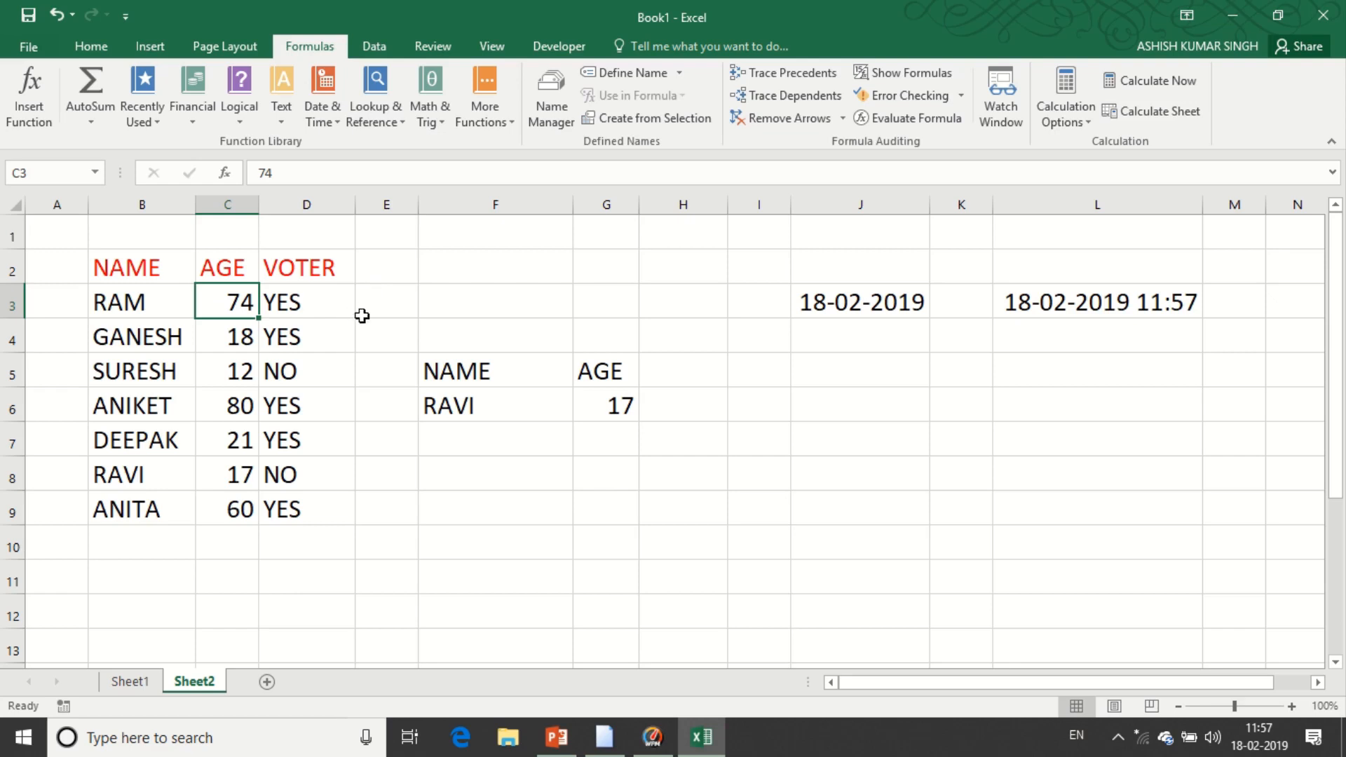
{"action": "left_click", "coordinate": [456, 295]}
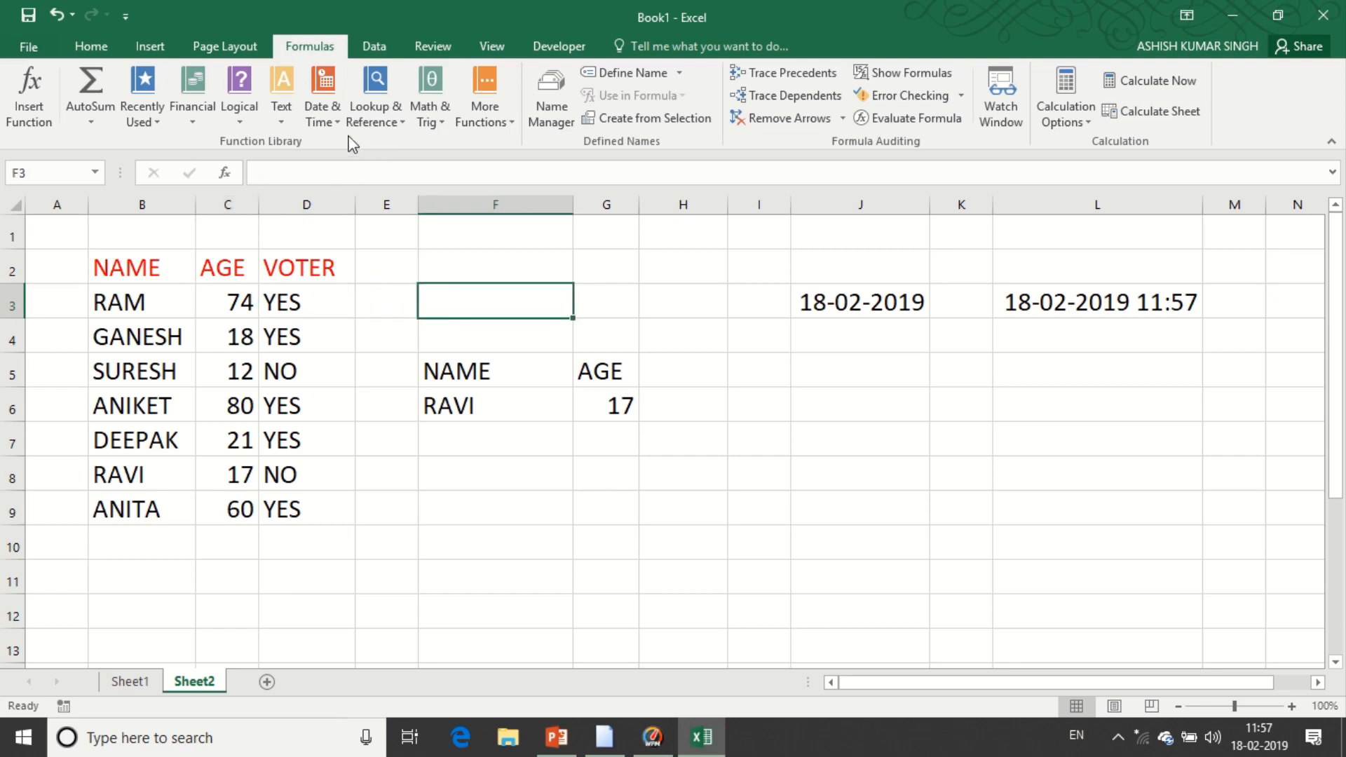
{"action": "left_click", "coordinate": [439, 123]}
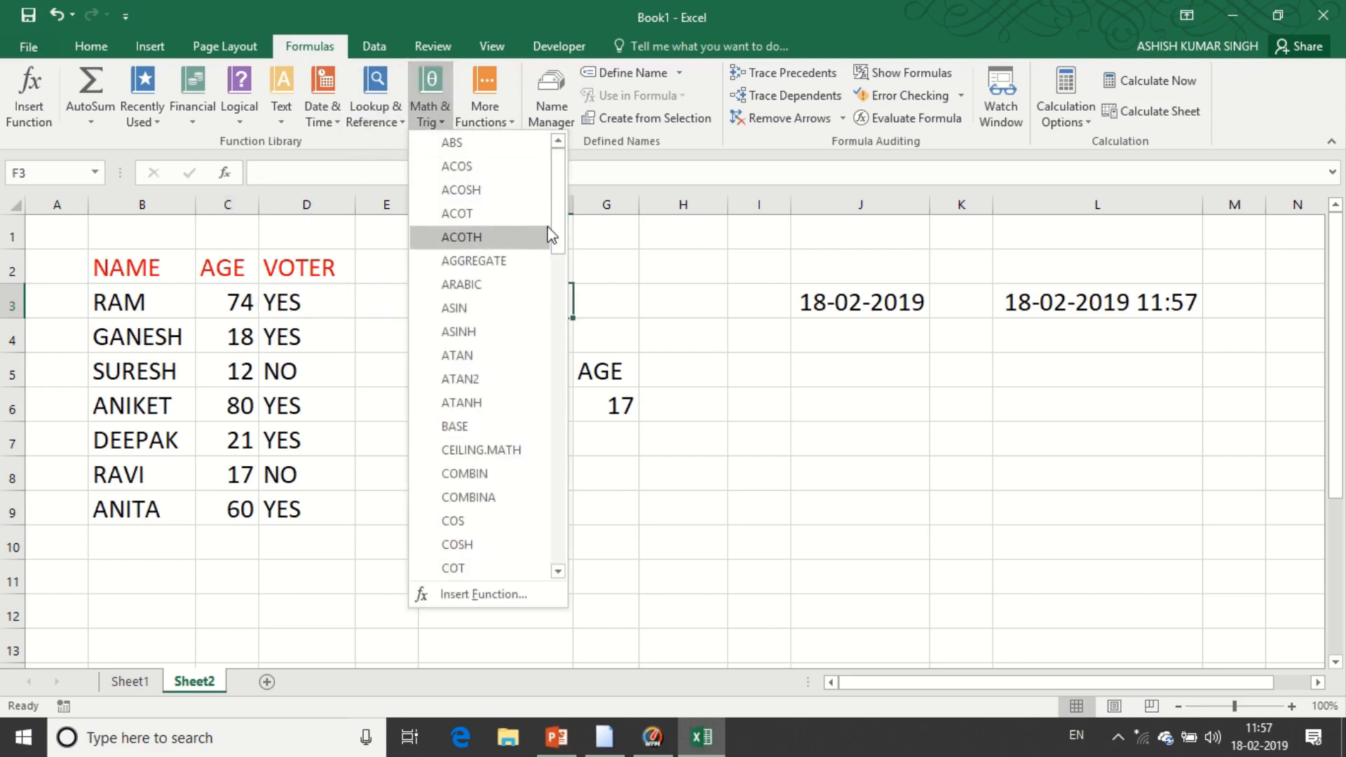
{"action": "left_click_drag", "start_coordinate": [559, 221], "coordinate": [548, 468]}
{"action": "left_click", "coordinate": [451, 466]}
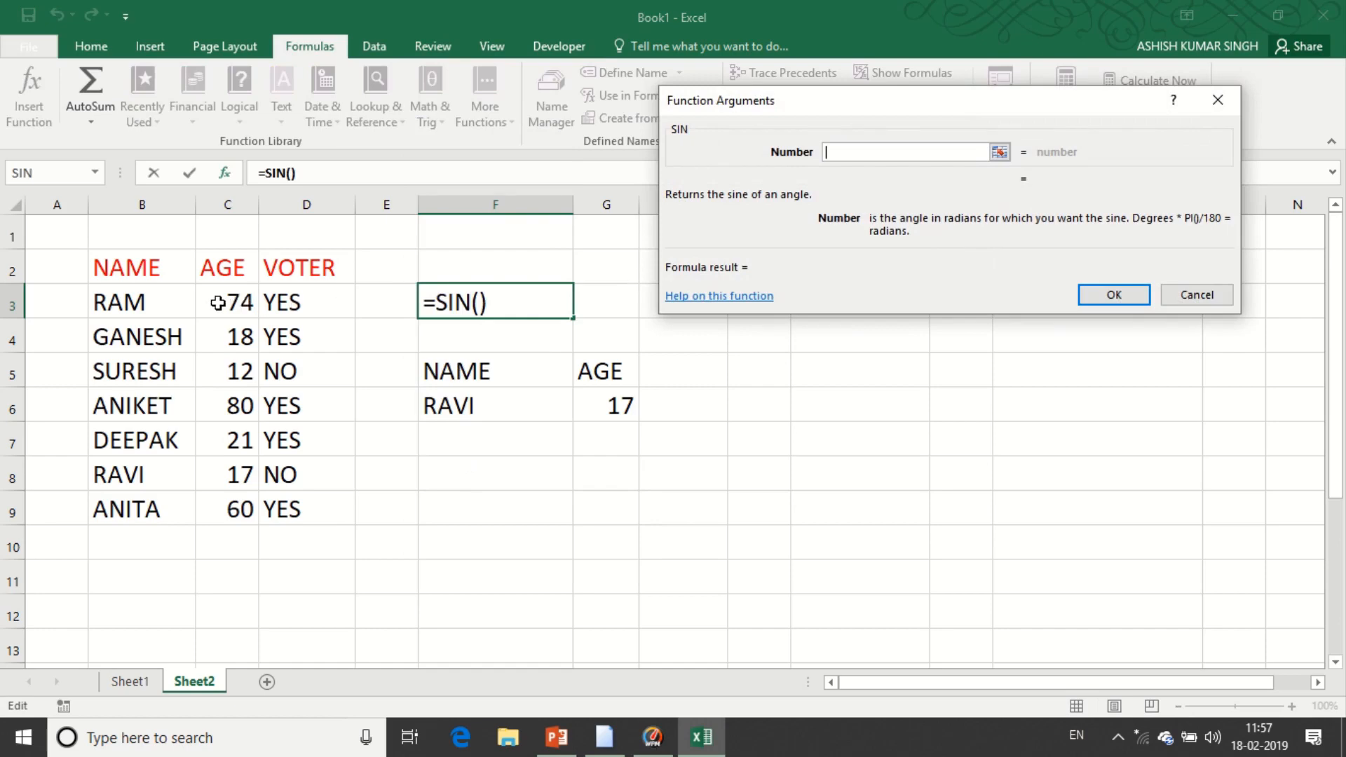
{"action": "type", "text": "90"}
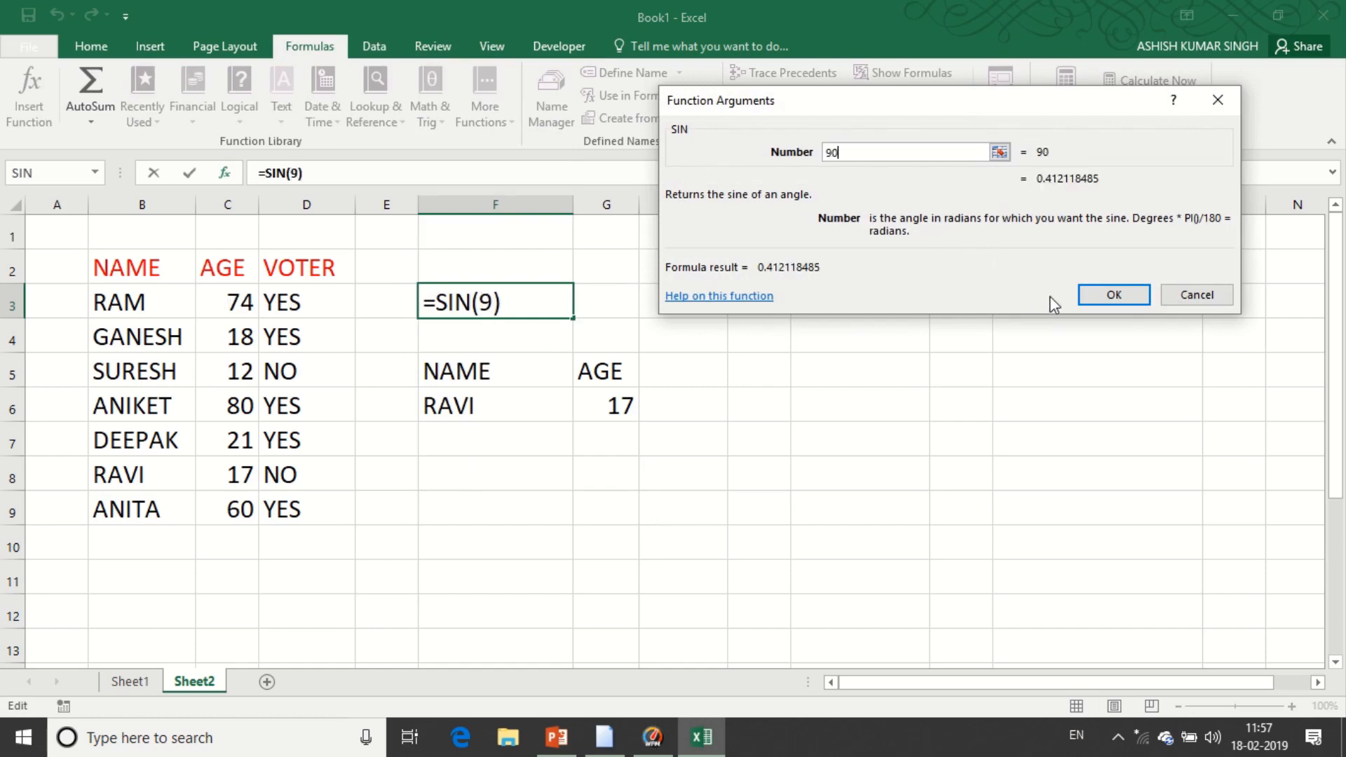
{"action": "left_click", "coordinate": [1112, 293]}
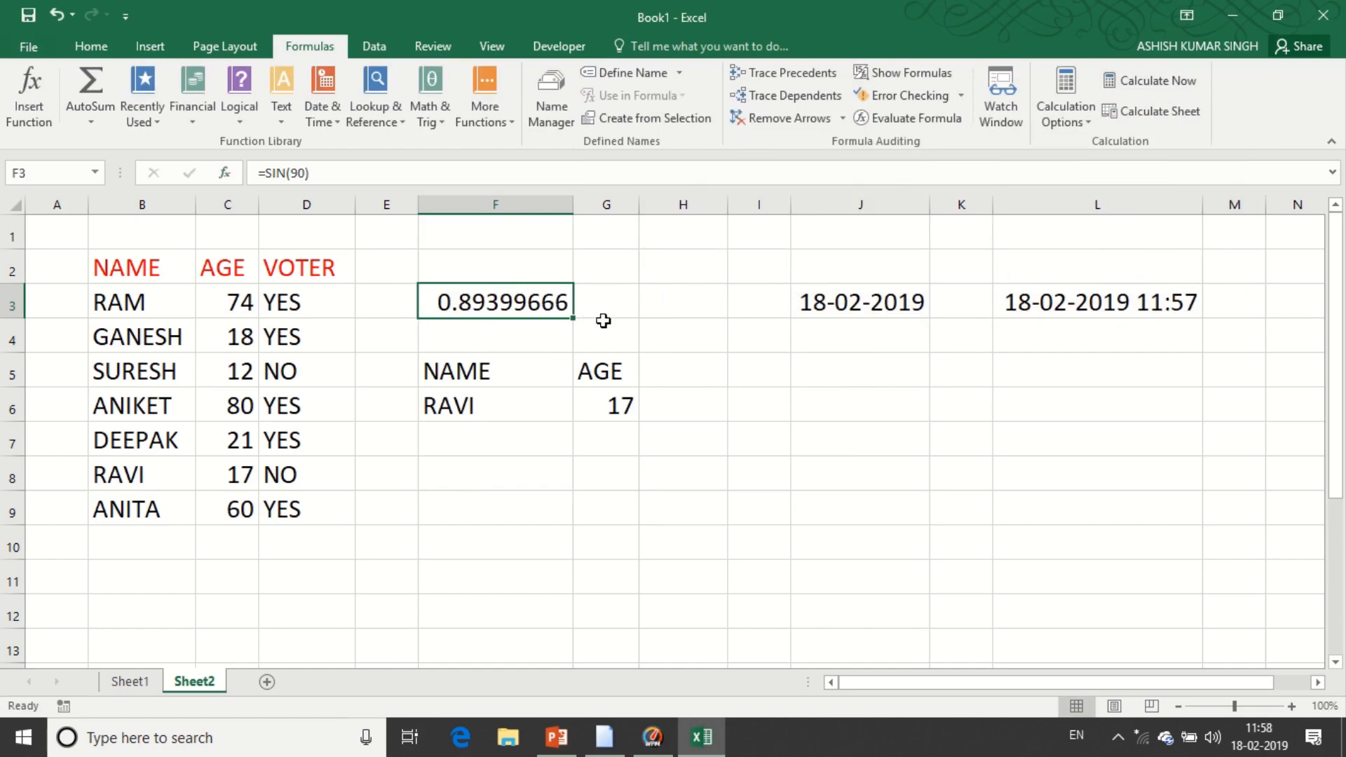
Step: Insert the math and trigonometry function COS into H3 with 90 as its number
{"action": "left_click", "coordinate": [680, 307]}
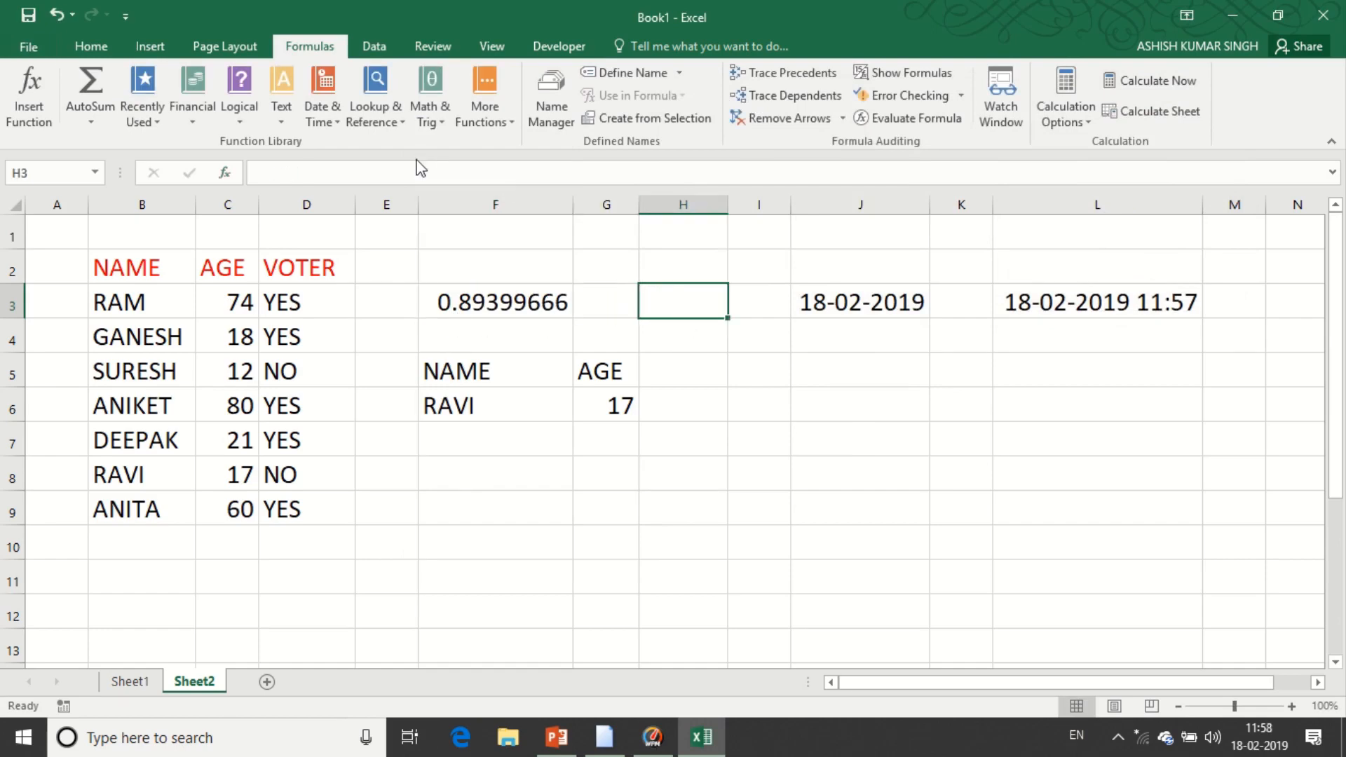
{"action": "left_click", "coordinate": [439, 125]}
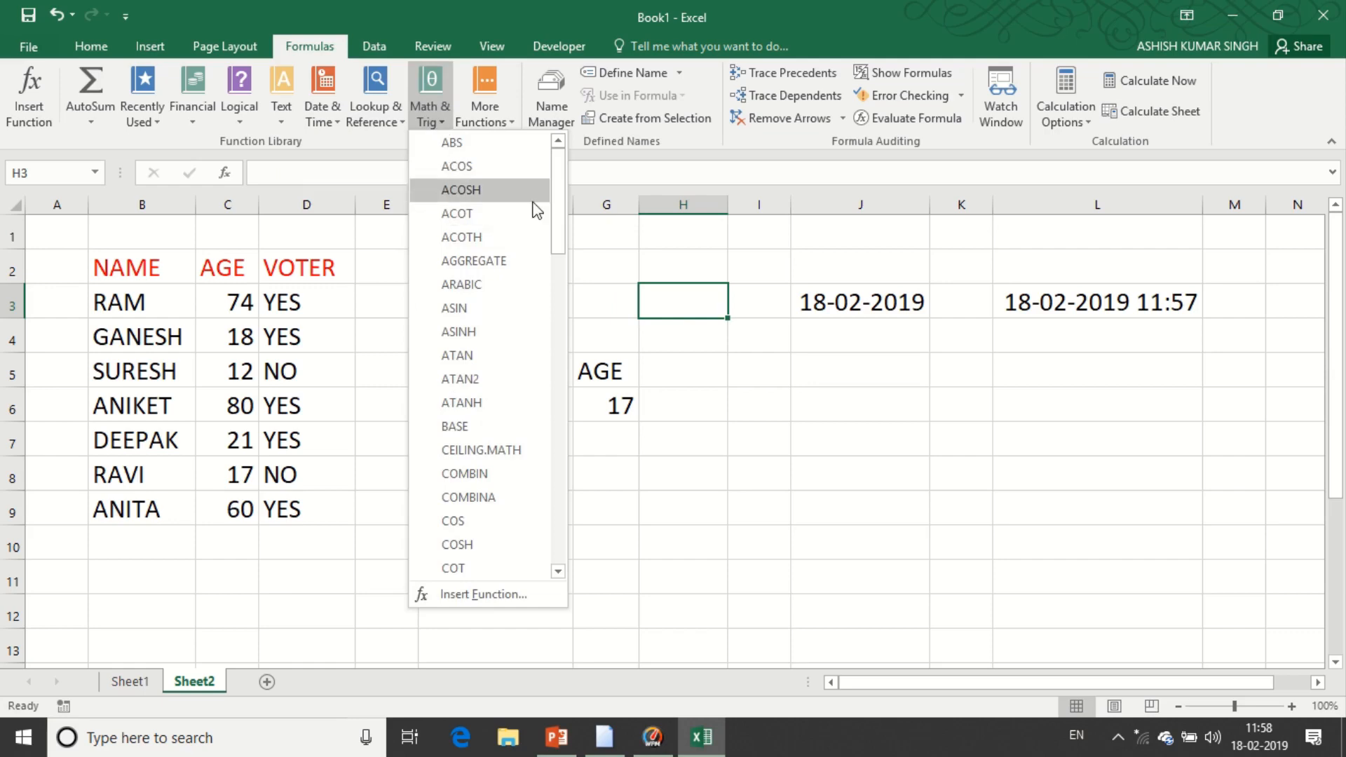
{"action": "scroll", "coordinate": [558, 206], "scroll_direction": "down", "scroll_amount": 3}
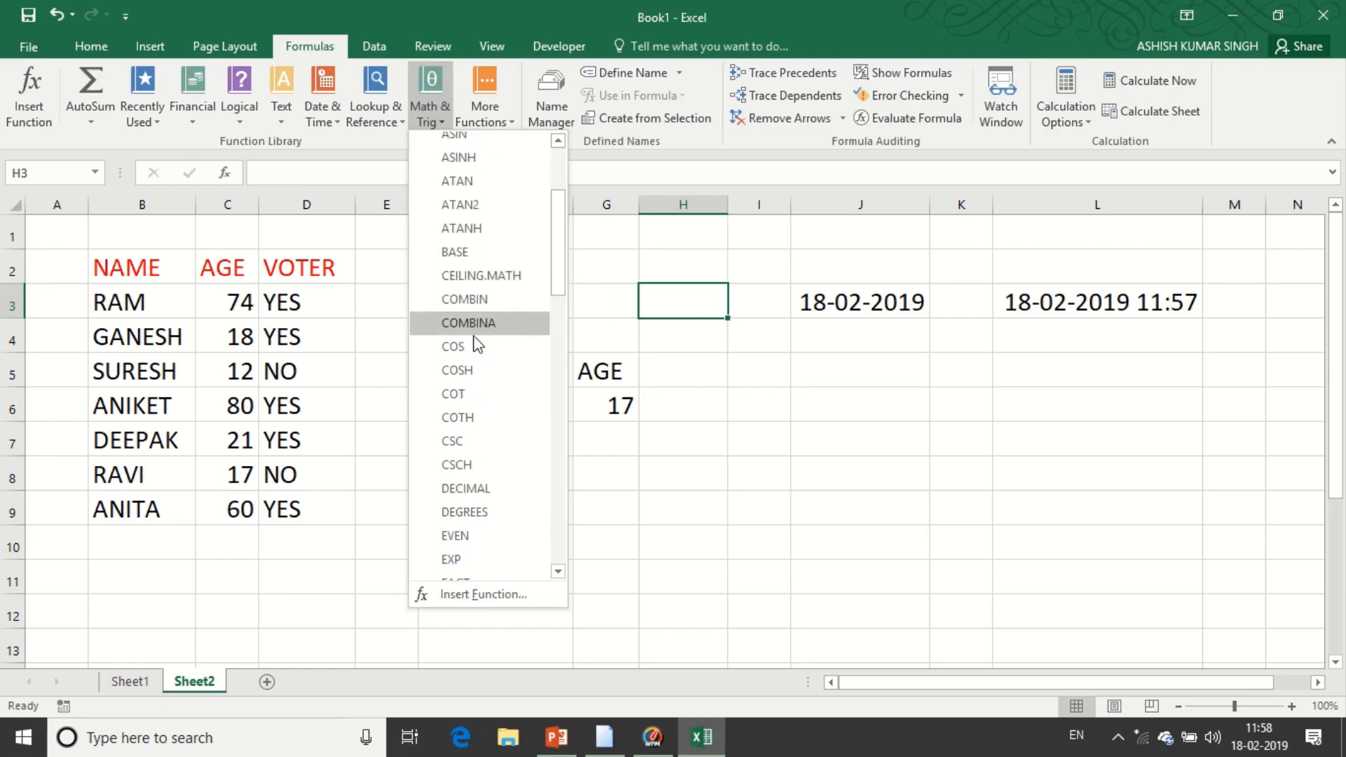
{"action": "left_click", "coordinate": [472, 348]}
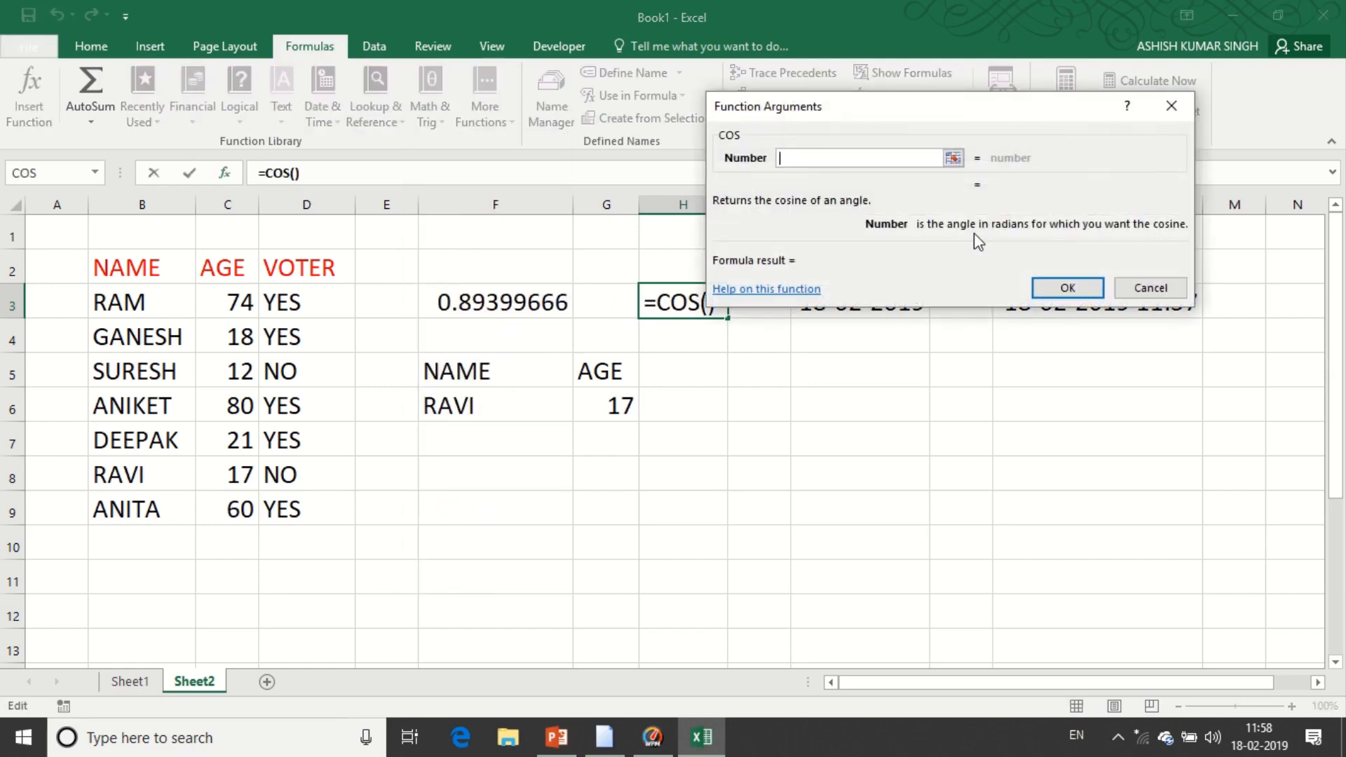
{"action": "type", "text": "90"}
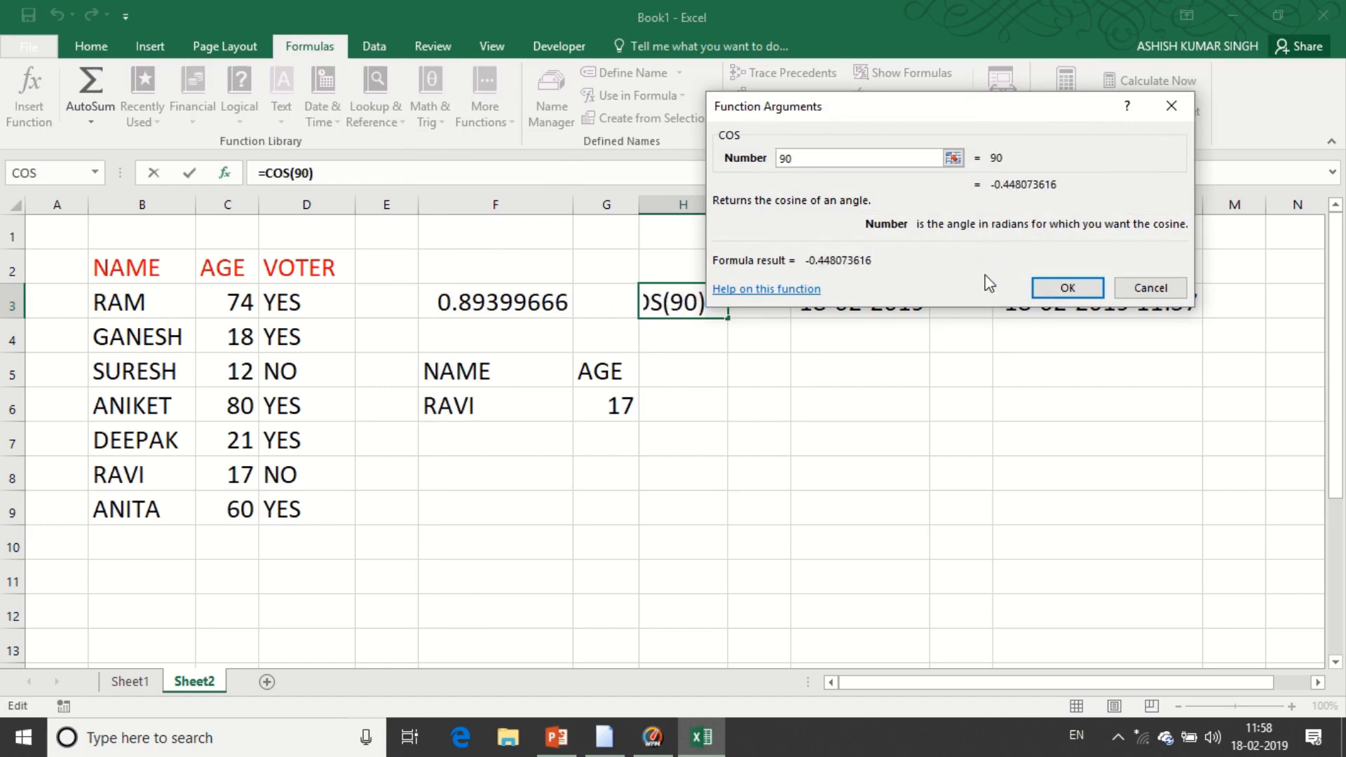
{"action": "left_click", "coordinate": [1066, 288]}
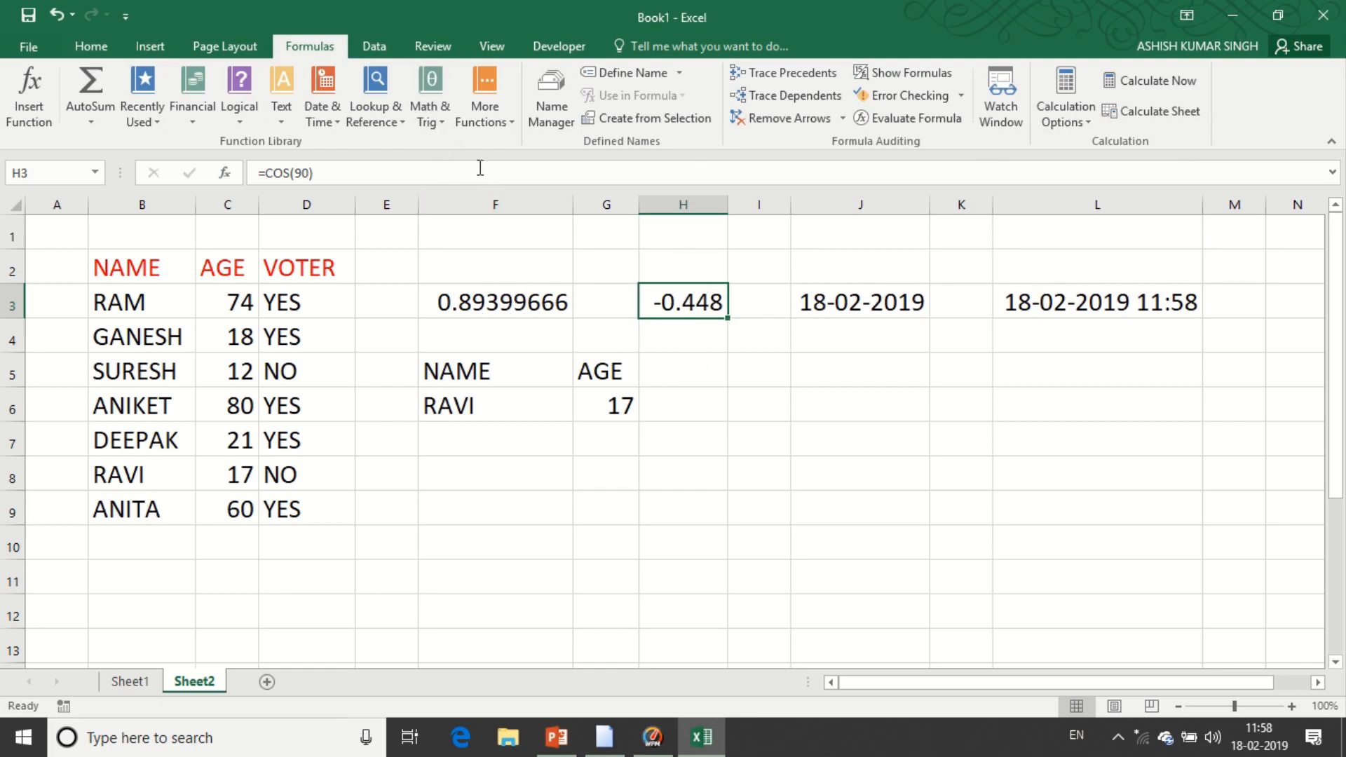
{"action": "left_click", "coordinate": [499, 123]}
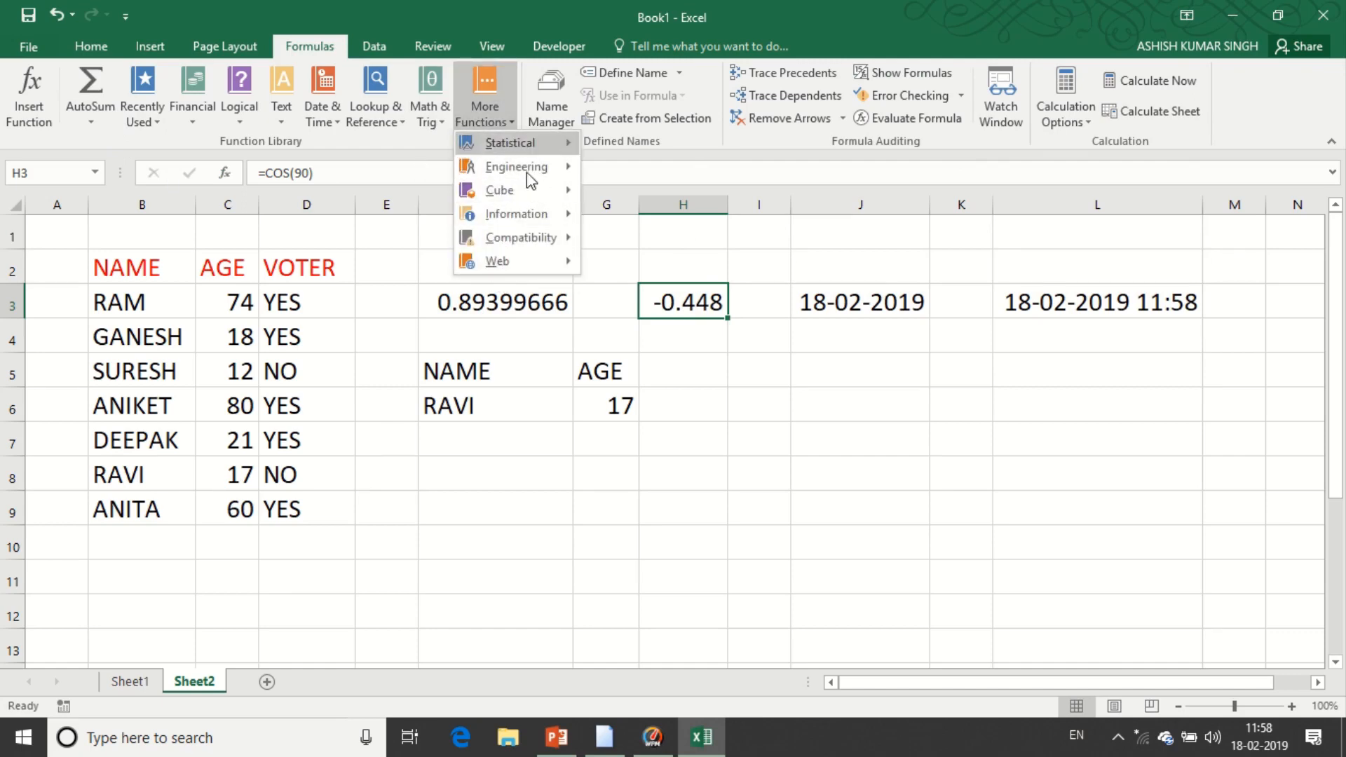
{"action": "left_click", "coordinate": [705, 250]}
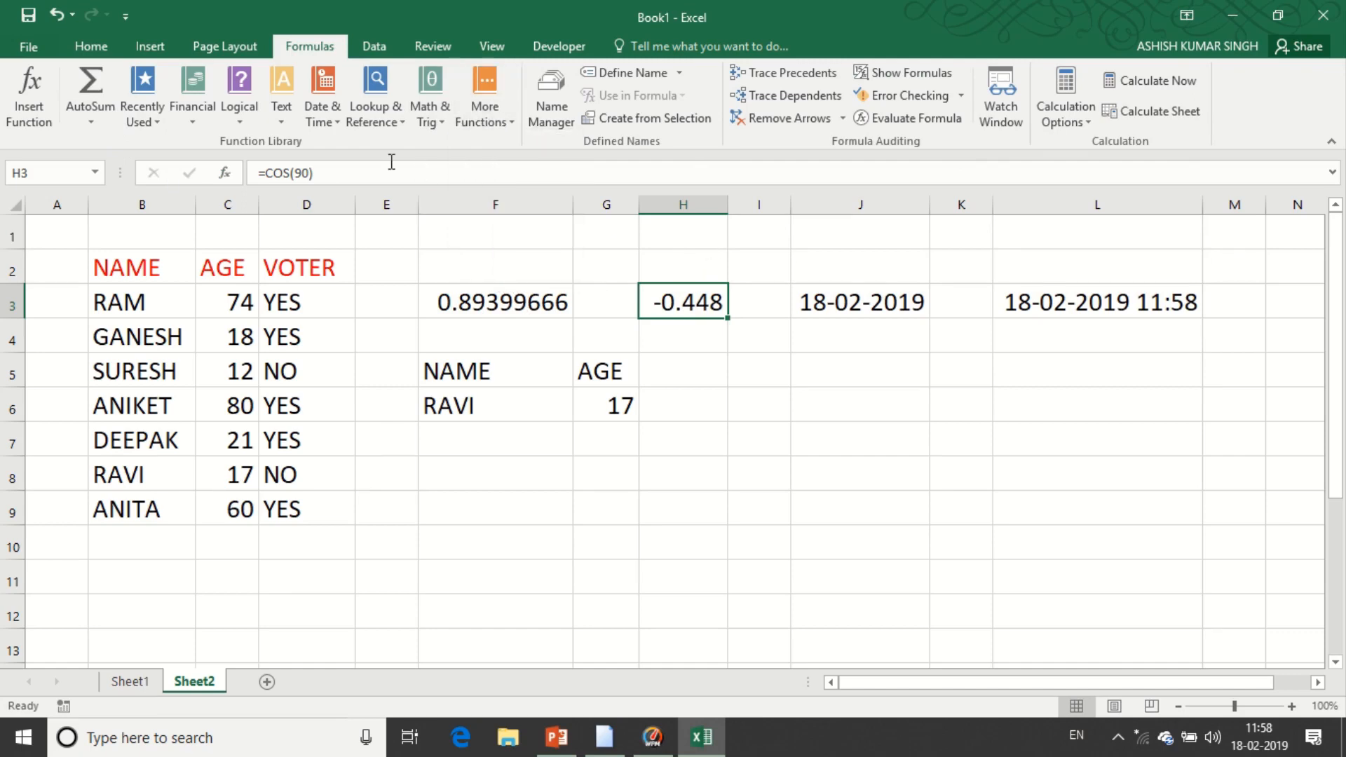
{"action": "left_click", "coordinate": [28, 110]}
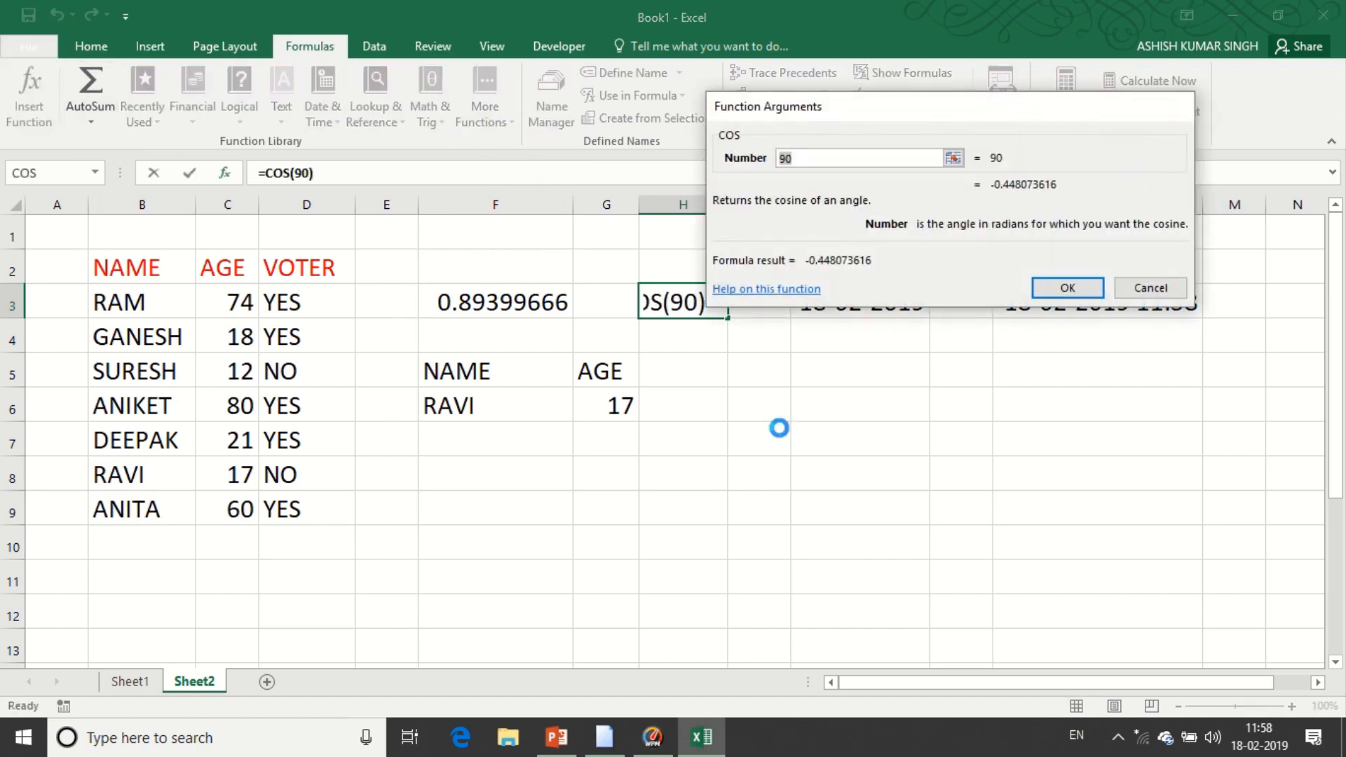
{"action": "left_click", "coordinate": [1171, 107]}
Step: Browse the Math & Trig and All categories of the Insert Function list for J6 without inserting a function
{"action": "left_click", "coordinate": [874, 396]}
{"action": "left_click", "coordinate": [28, 110]}
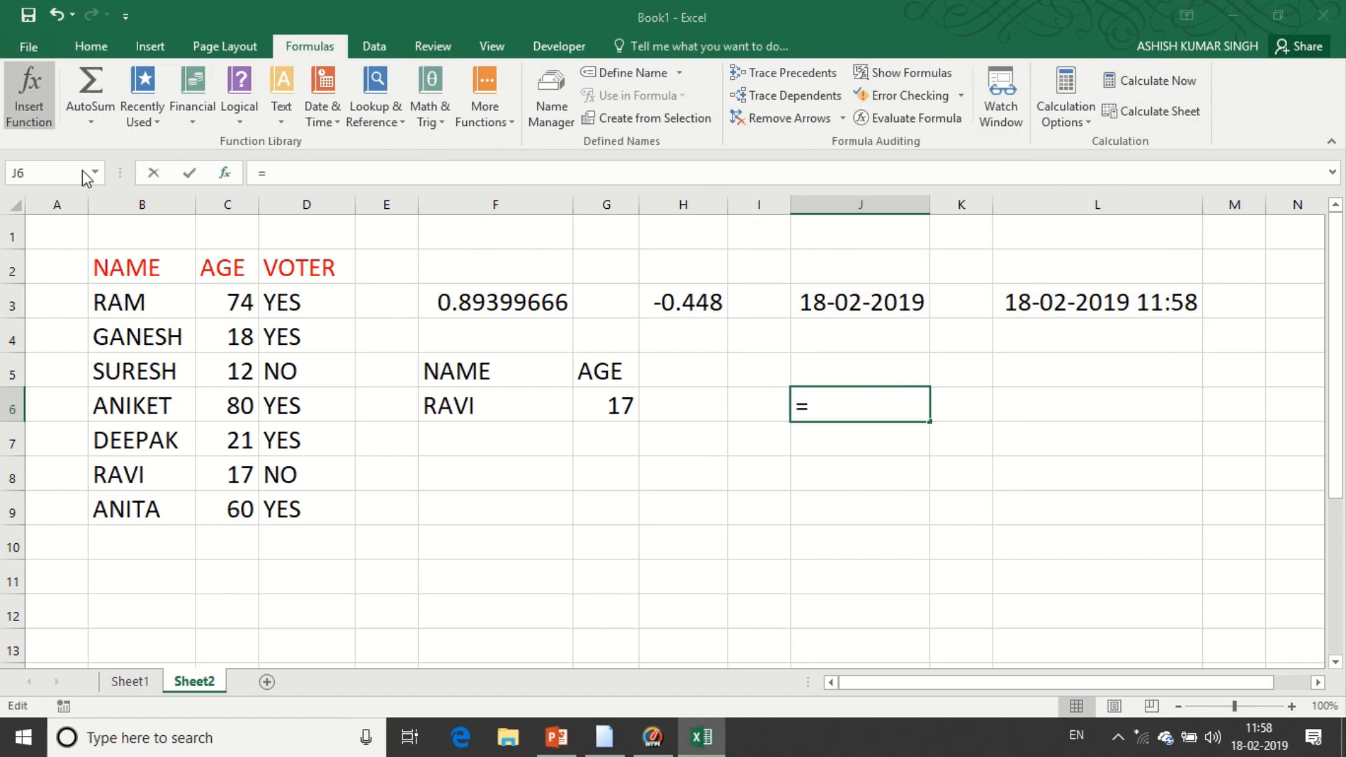
{"action": "left_click_drag", "start_coordinate": [1141, 195], "coordinate": [1141, 239]}
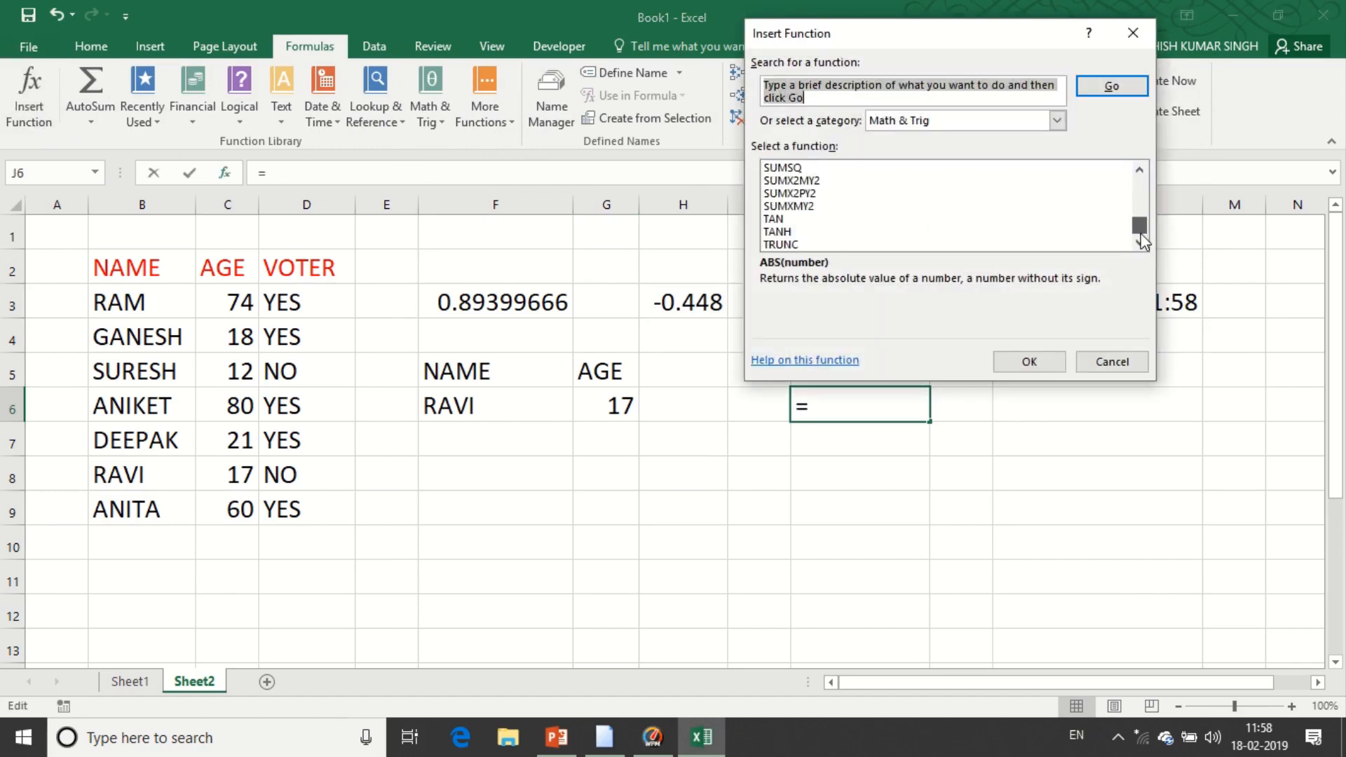
{"action": "left_click", "coordinate": [1057, 120]}
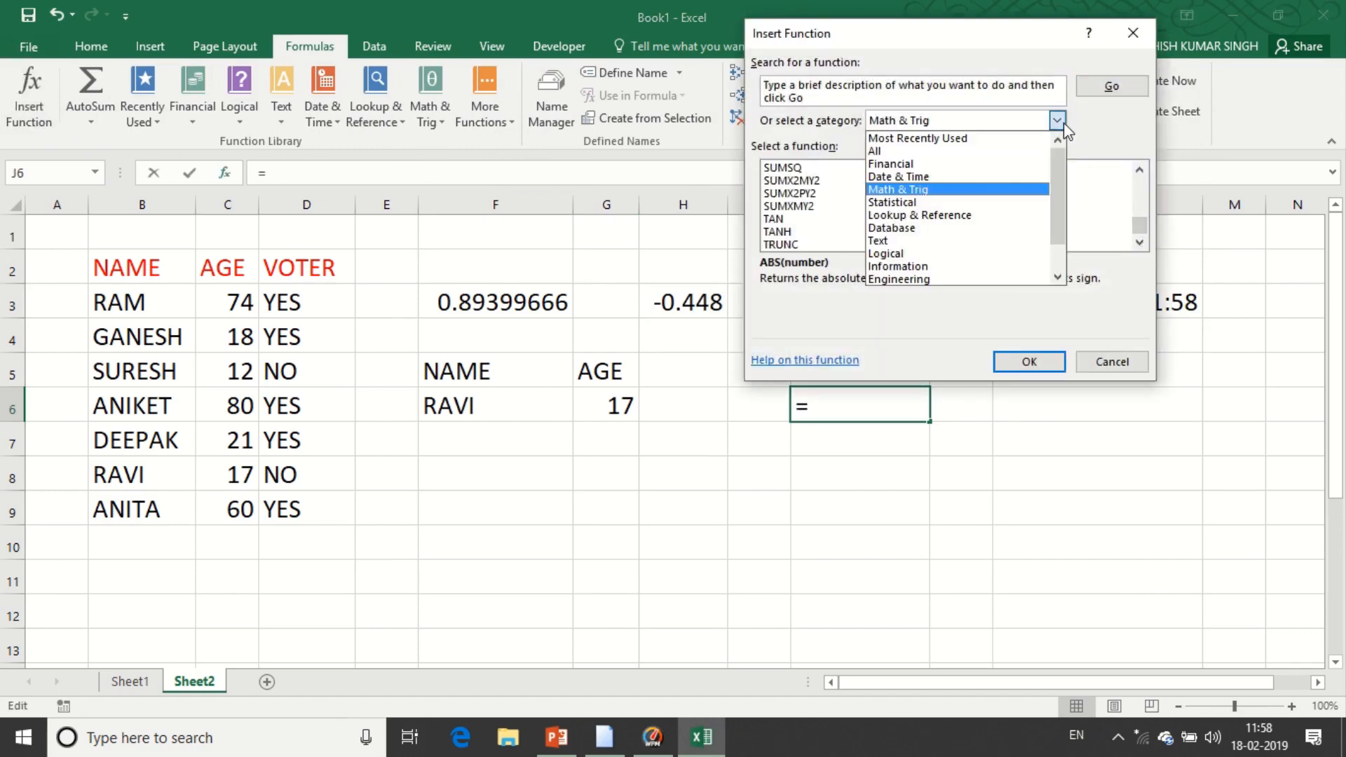
{"action": "left_click", "coordinate": [908, 151]}
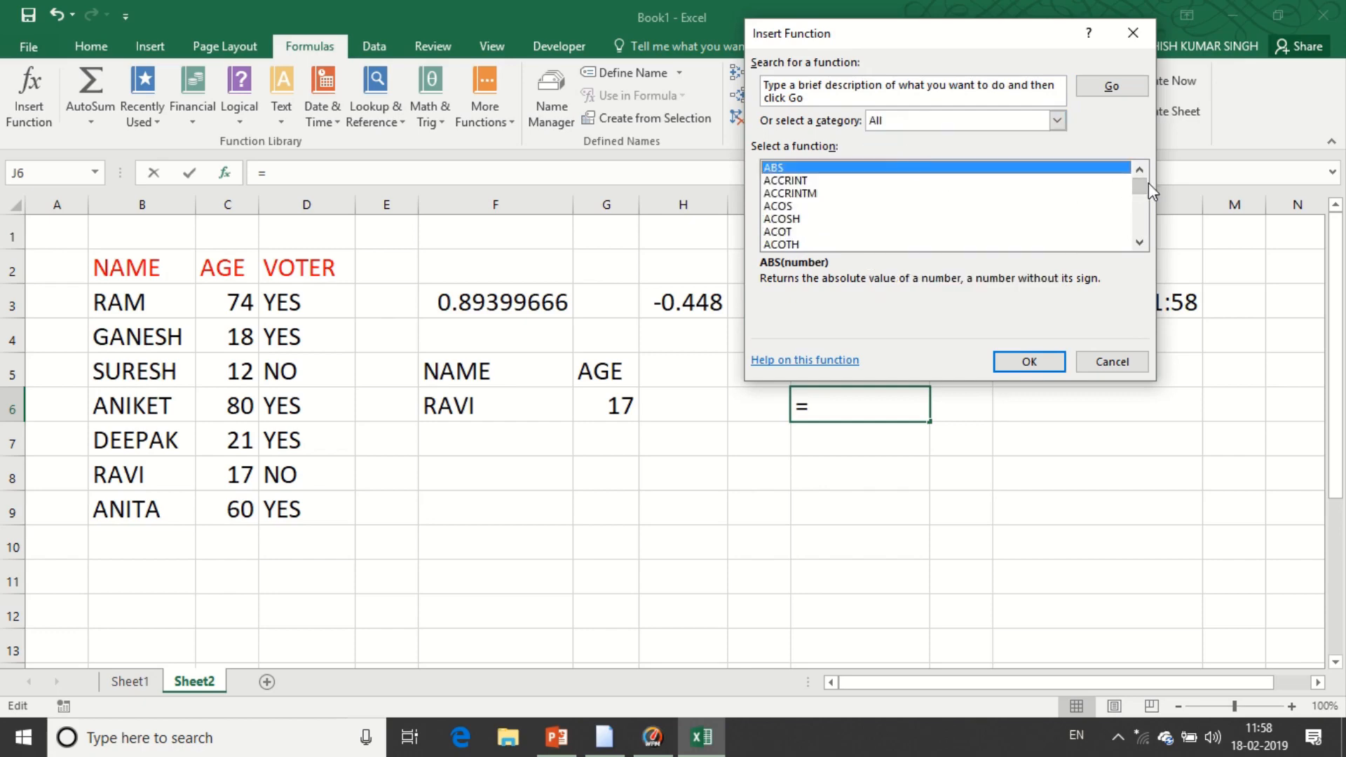
{"action": "key", "text": "Down"}
{"action": "mouse_move", "coordinate": [1137, 187]}
{"action": "left_mouse_down"}
{"action": "mouse_move", "coordinate": [1139, 229]}
{"action": "mouse_move", "coordinate": [1139, 171]}
{"action": "left_mouse_up"}
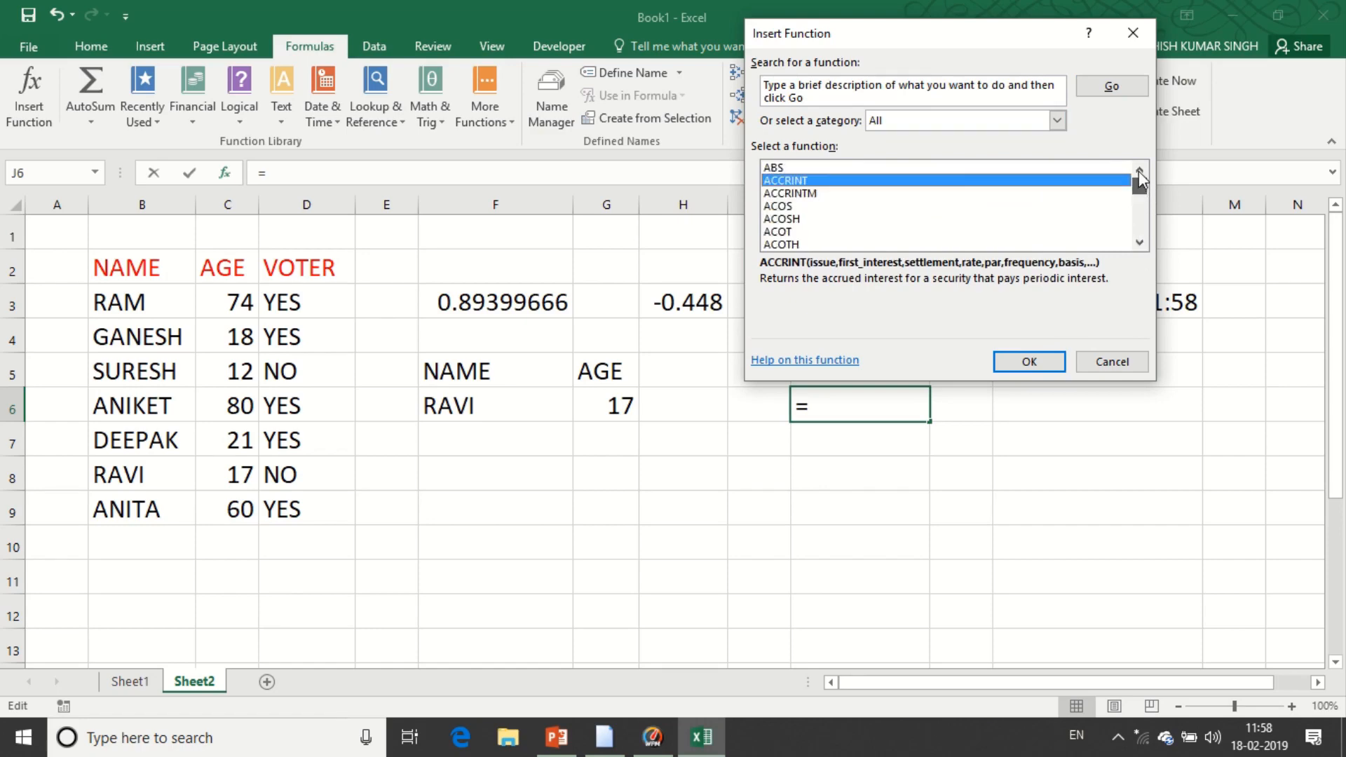
{"action": "left_click", "coordinate": [1112, 363]}
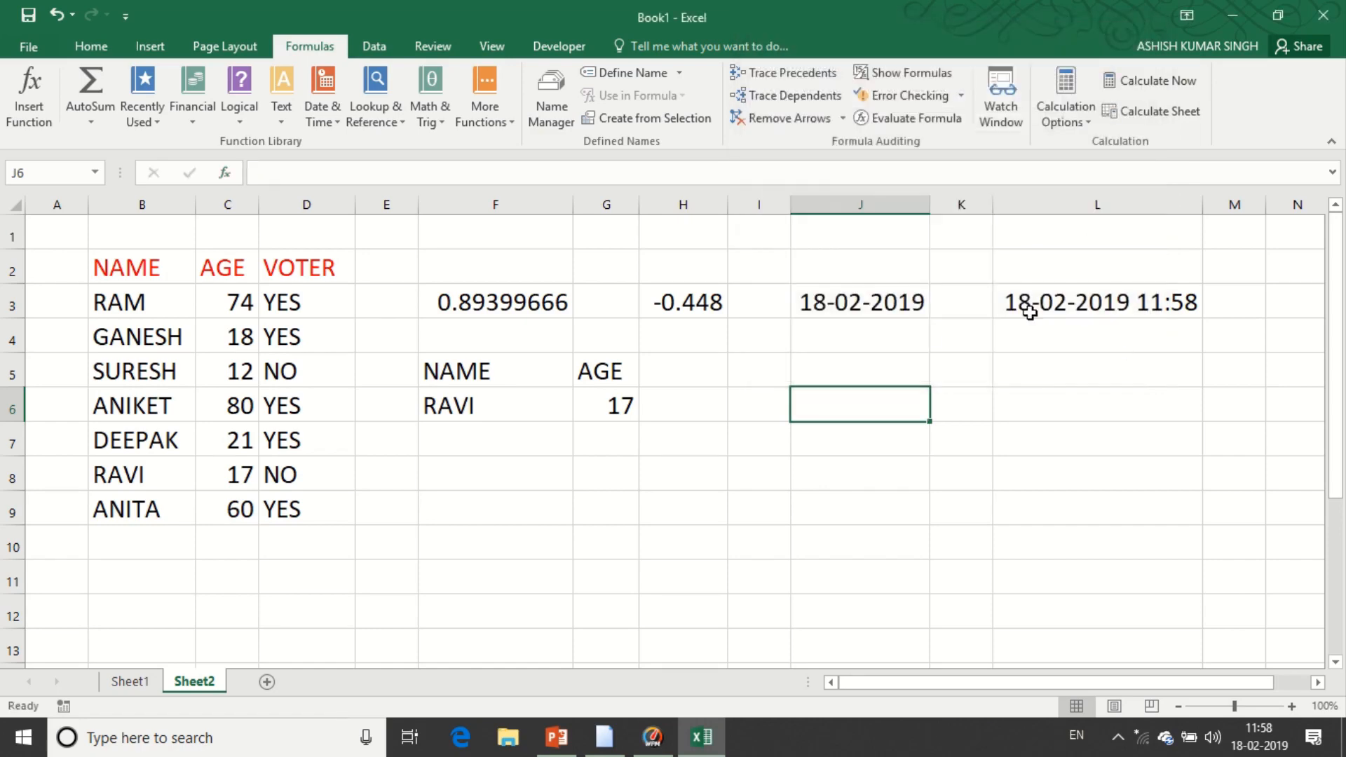
{"action": "mouse_move", "coordinate": [393, 1]}
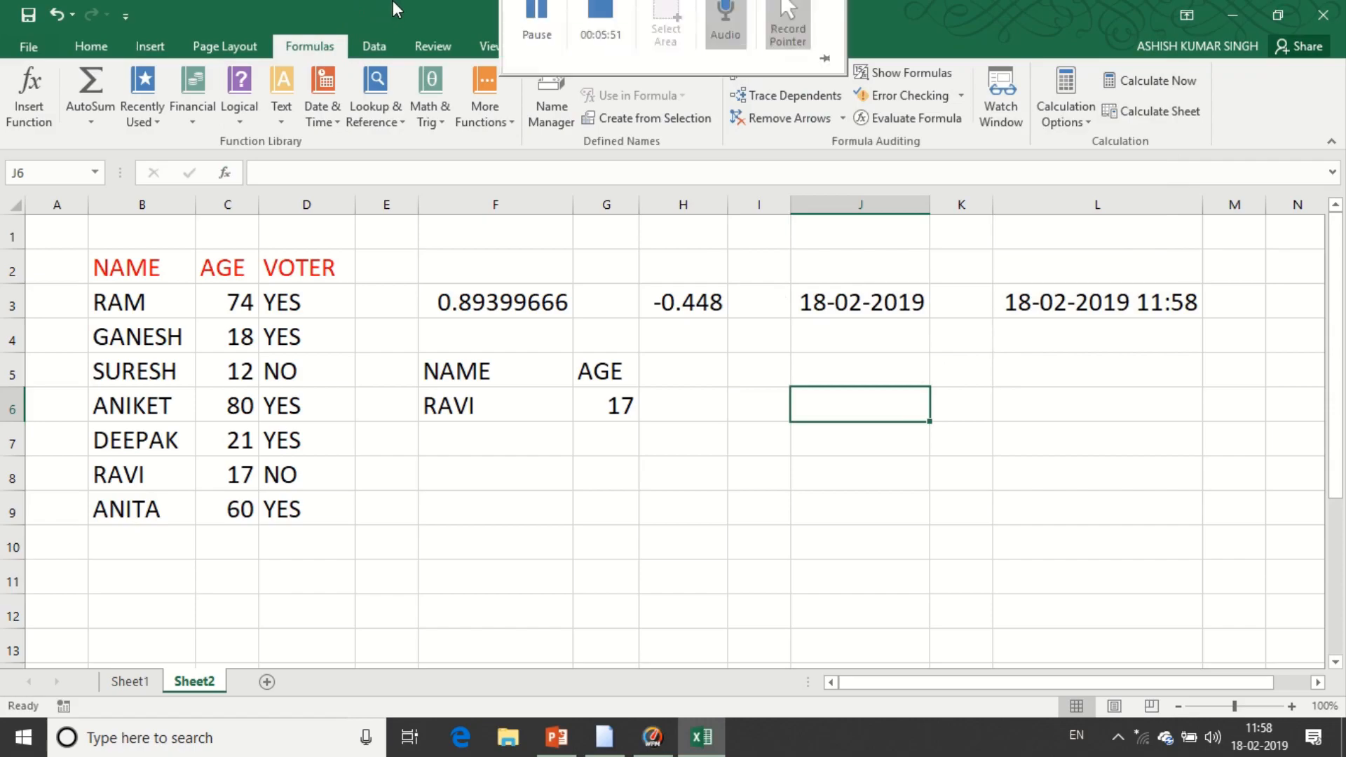